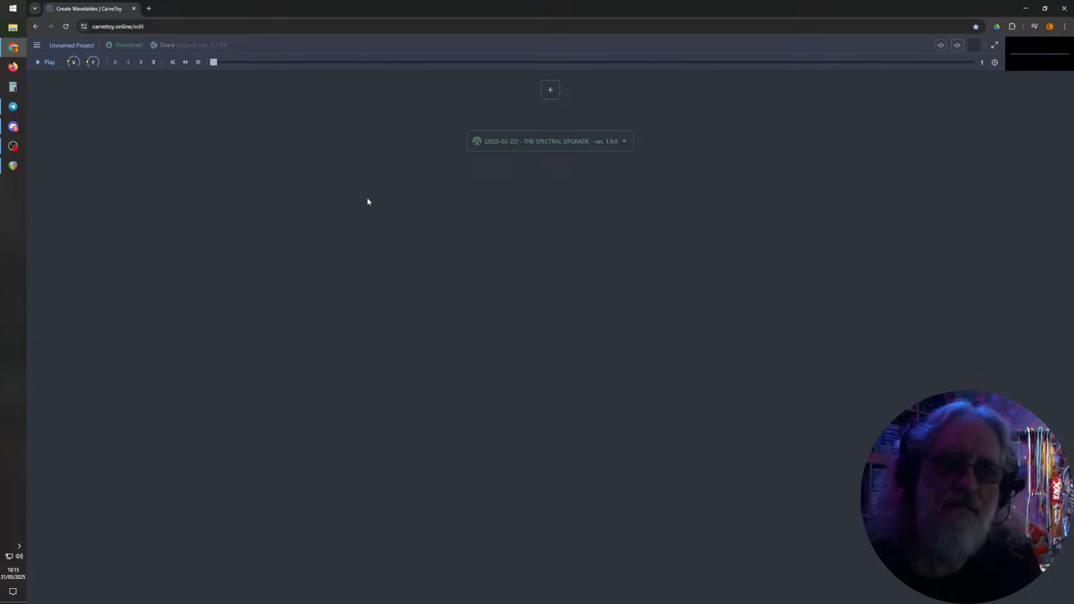
- Add a first lane to the empty project
{"action": "left_click", "coordinate": [550, 91]}
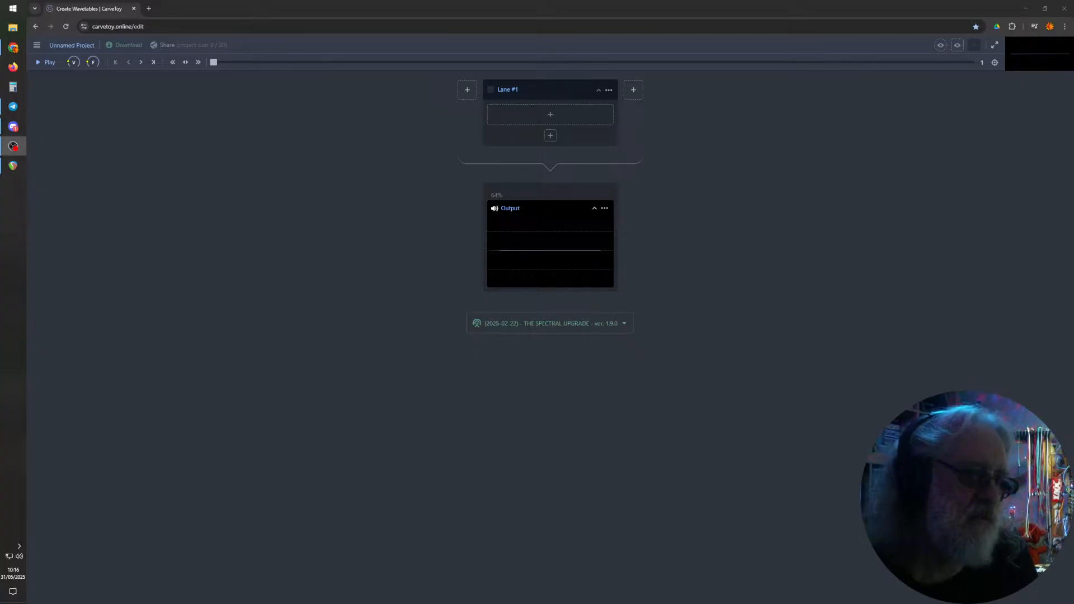
{"action": "left_click", "coordinate": [270, 292]}
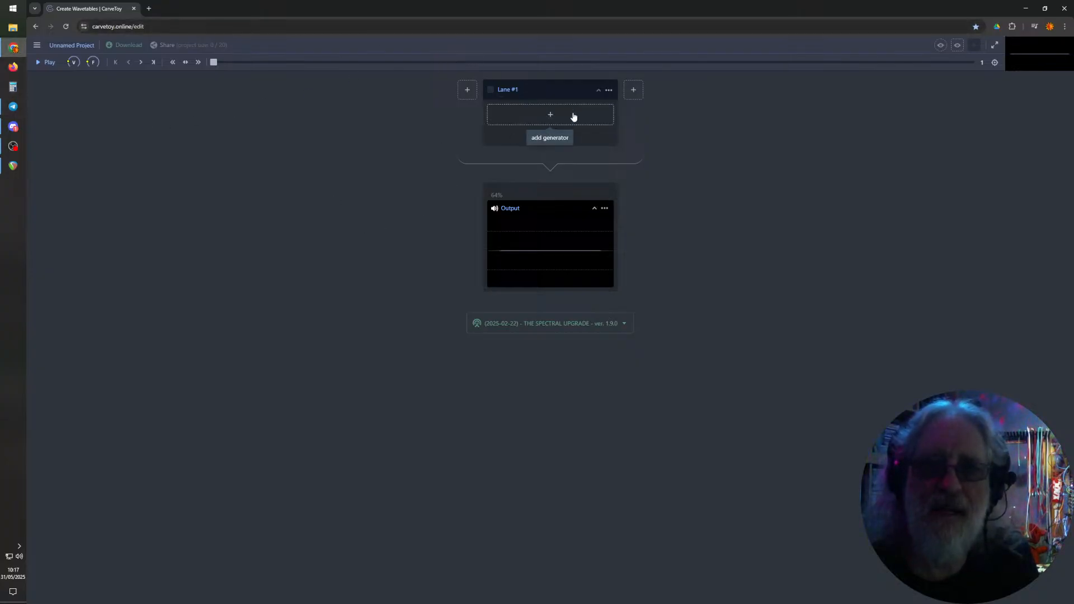
- Add an extra lane on each side of Lane #1 and delete both extra lanes again
{"action": "left_click", "coordinate": [467, 89]}
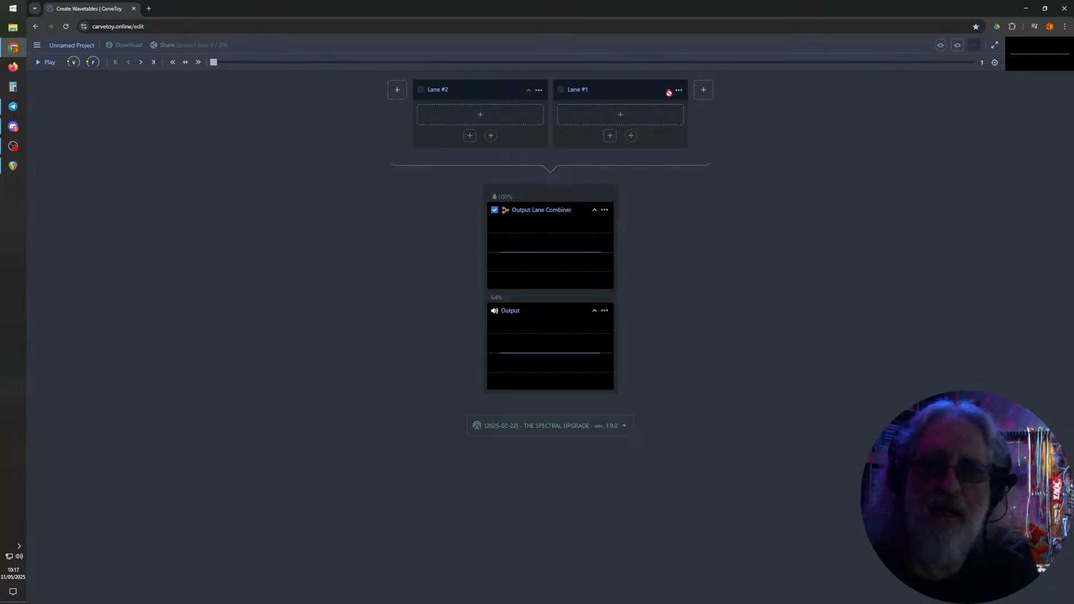
{"action": "left_click", "coordinate": [703, 89]}
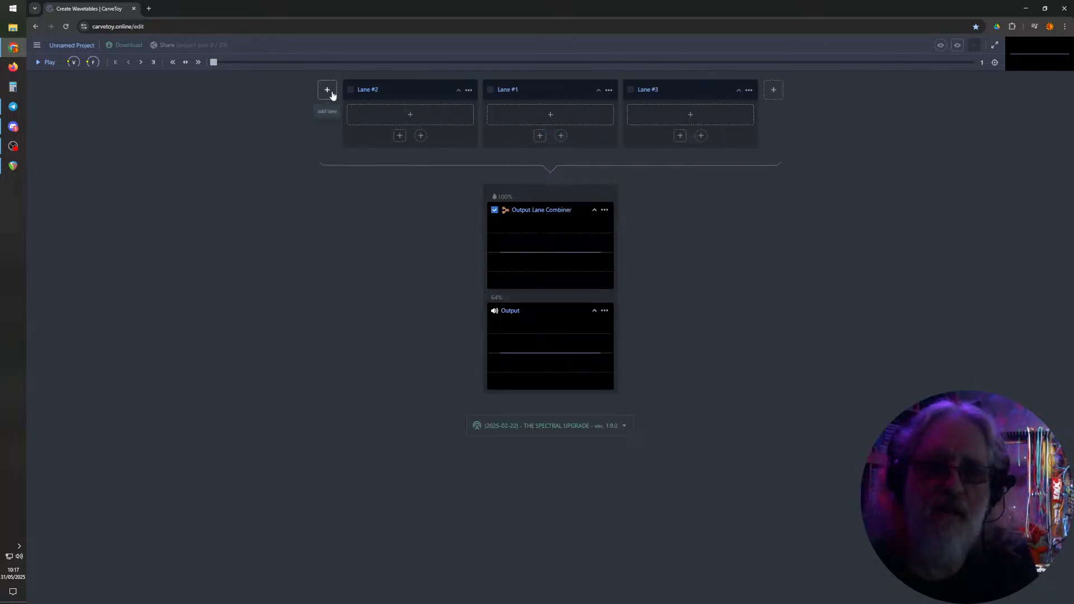
{"action": "left_click", "coordinate": [469, 90]}
{"action": "left_click", "coordinate": [487, 139]}
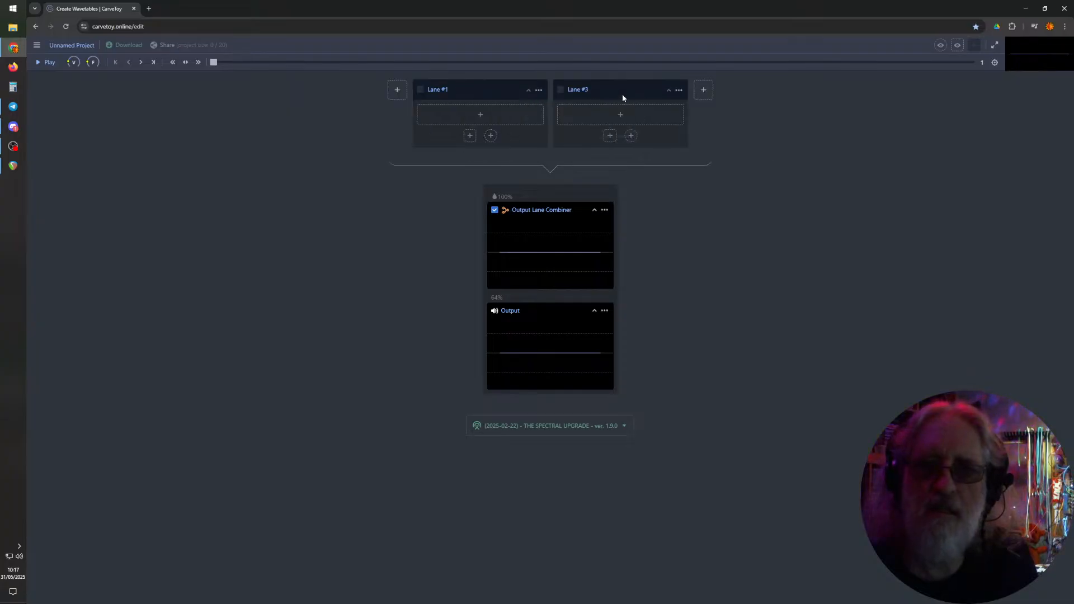
{"action": "left_click", "coordinate": [678, 90]}
{"action": "left_click", "coordinate": [695, 139]}
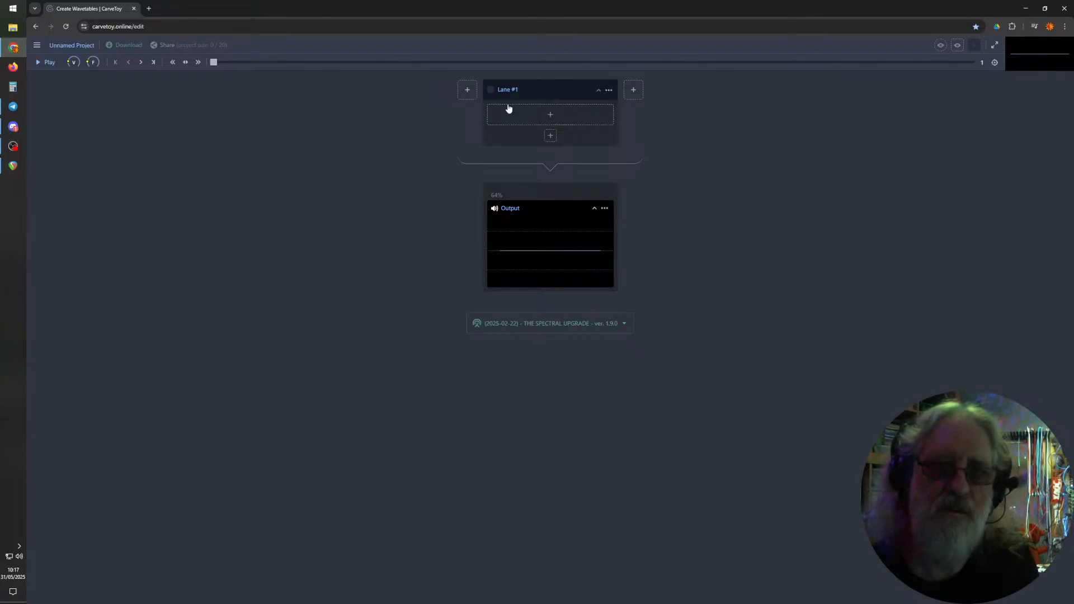
- Add a new Common Shapes generator to Lane #1
{"action": "left_click", "coordinate": [549, 118]}
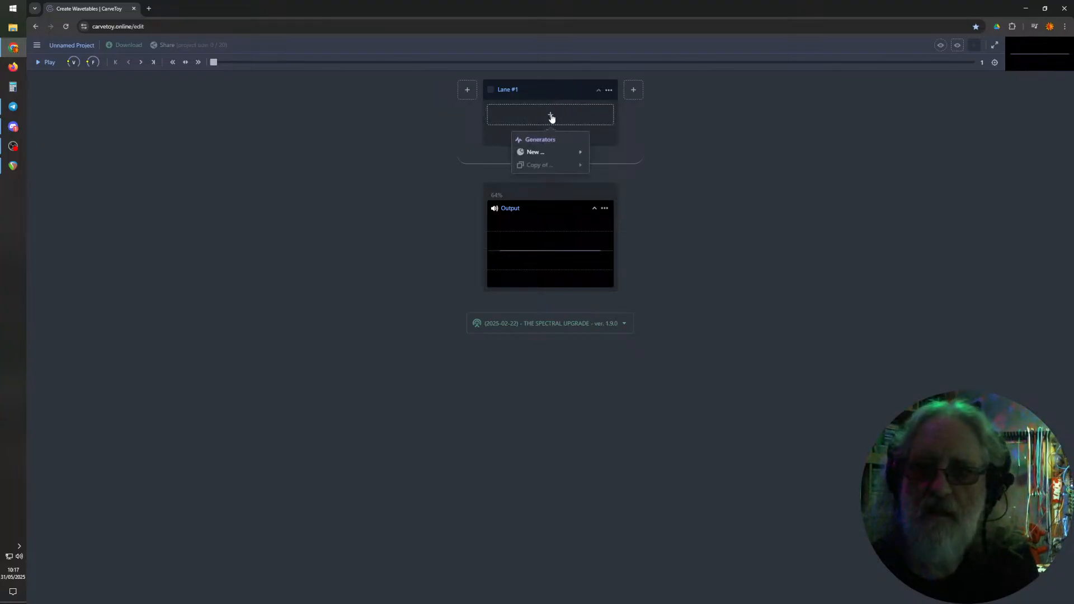
{"action": "mouse_move", "coordinate": [533, 155]}
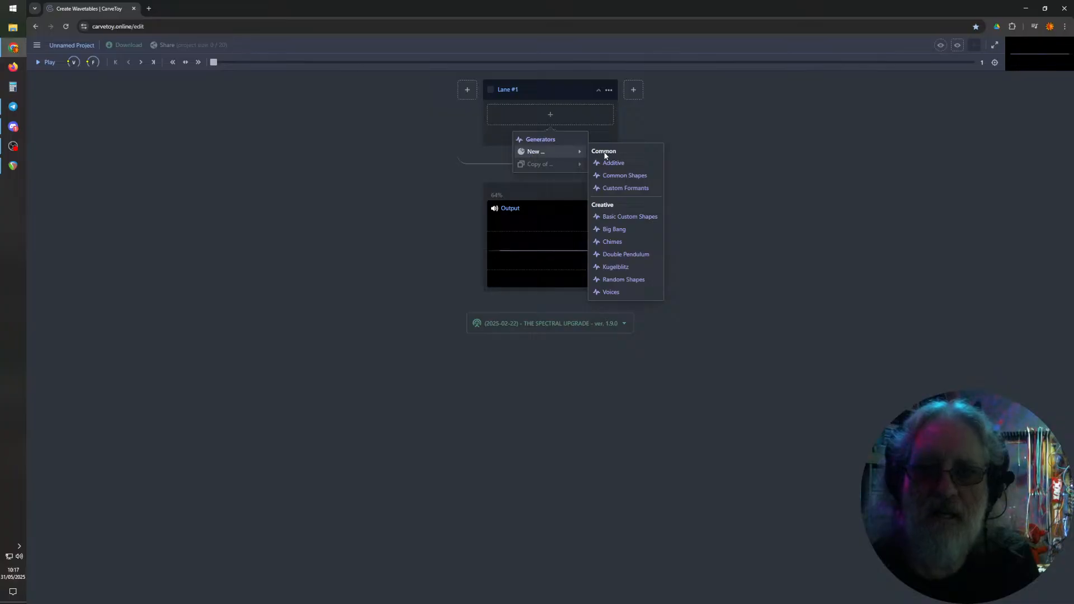
{"action": "left_click", "coordinate": [624, 175]}
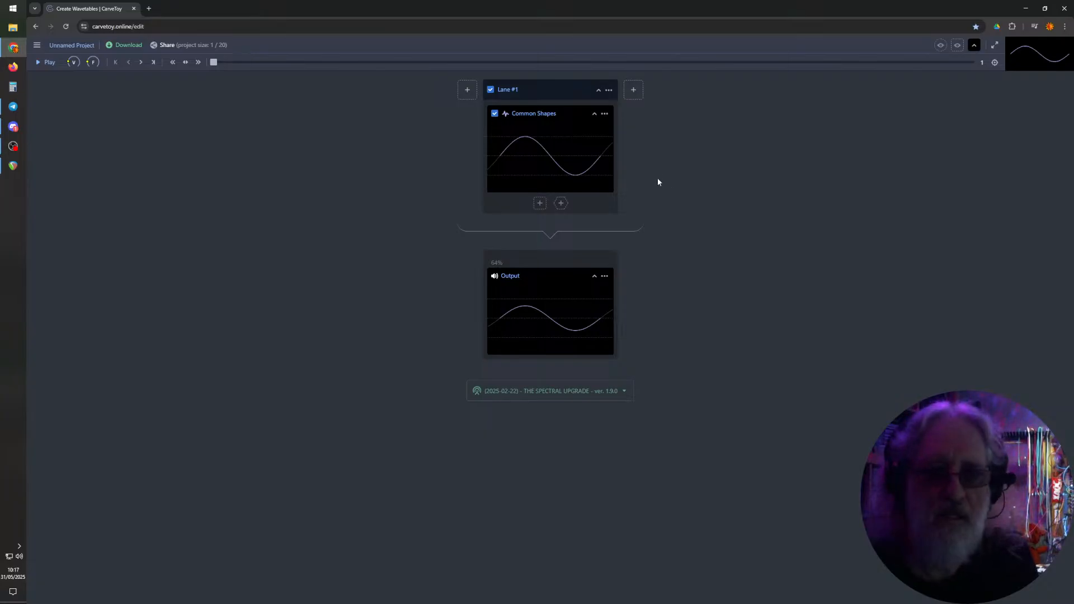
{"action": "mouse_move", "coordinate": [502, 147]}
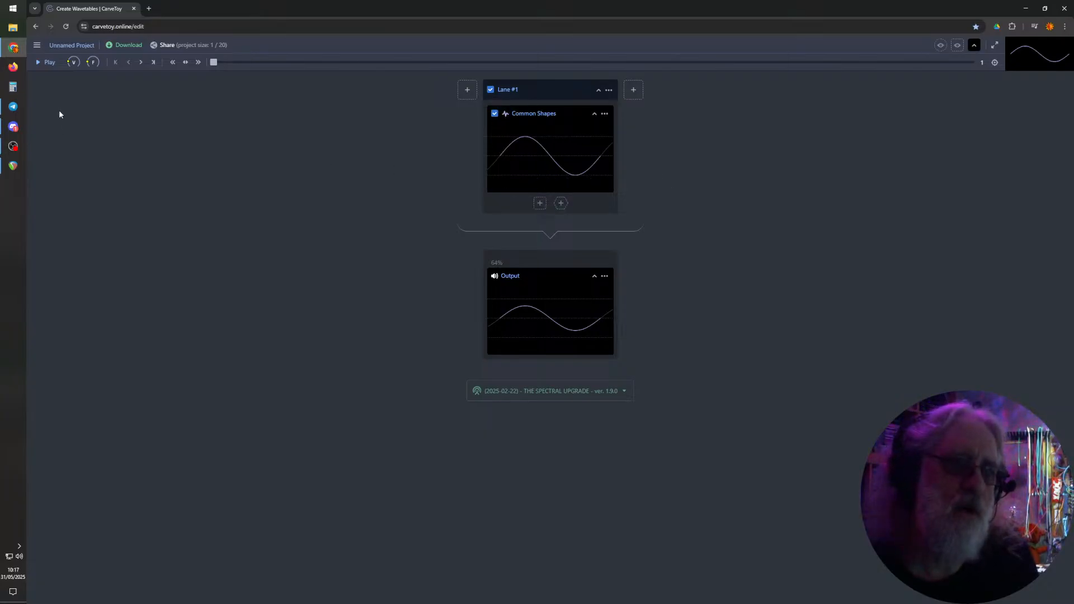
- Start audio playback of the sine wave and run the back-and-forth animation through the wavetable frames
{"action": "left_click", "coordinate": [48, 64]}
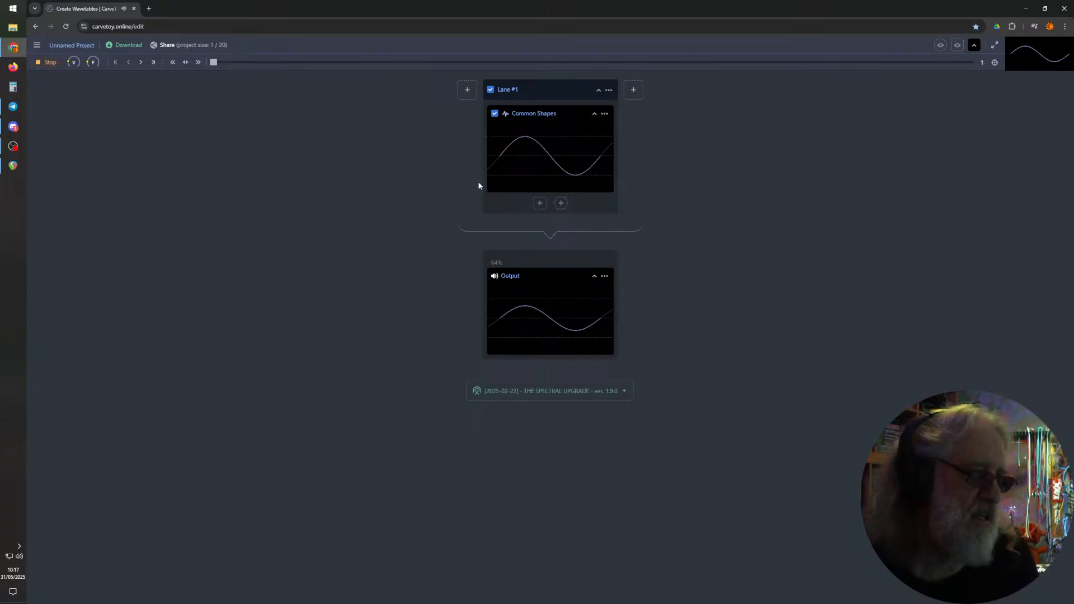
{"action": "mouse_move", "coordinate": [490, 189]}
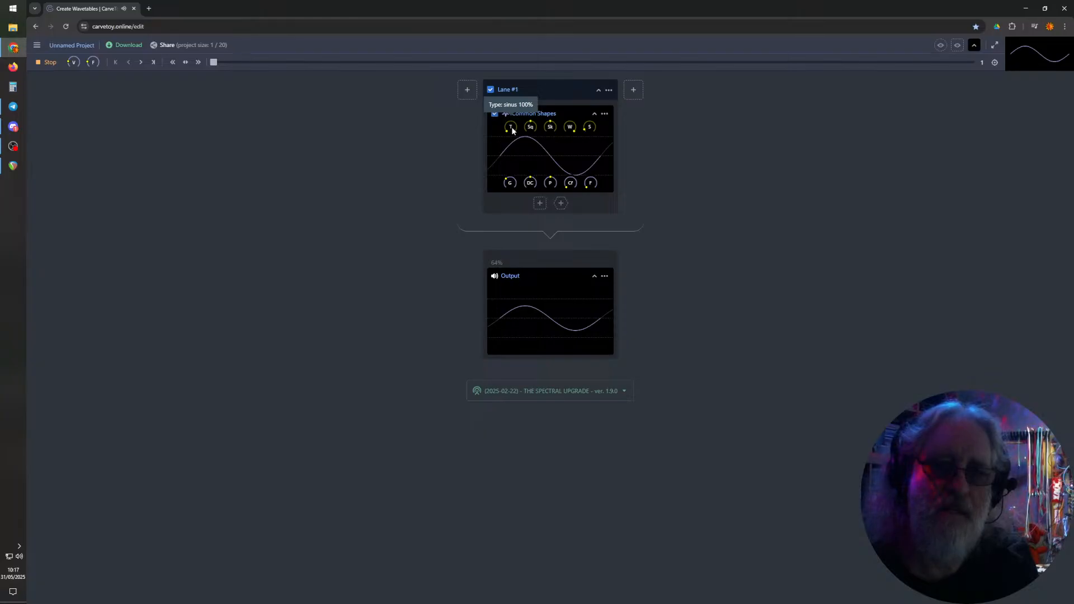
{"action": "left_click_drag", "start_coordinate": [512, 131], "coordinate": [538, 190]}
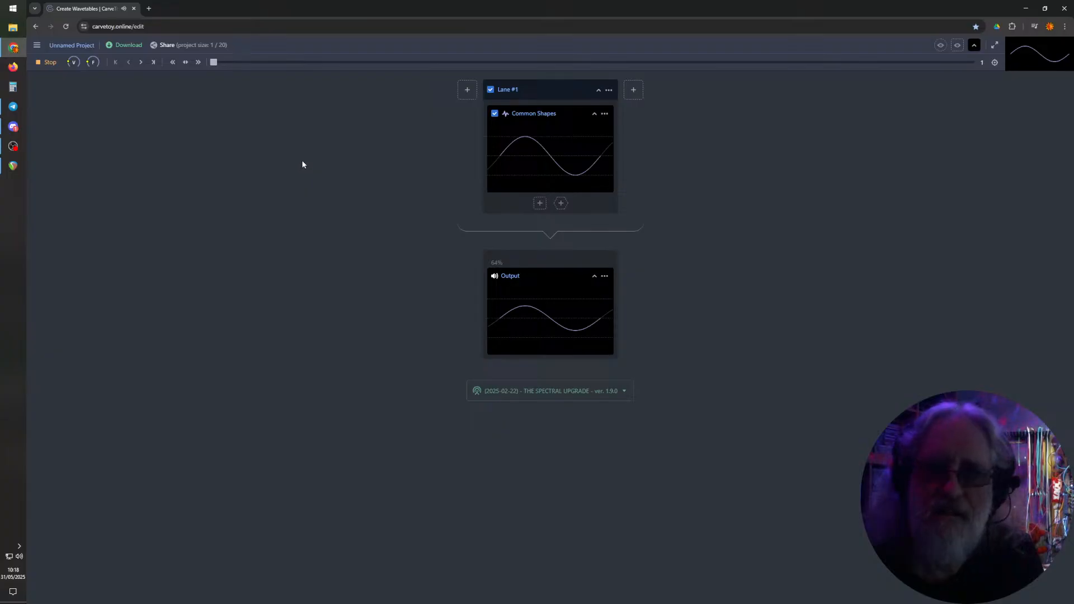
{"action": "mouse_move", "coordinate": [546, 190]}
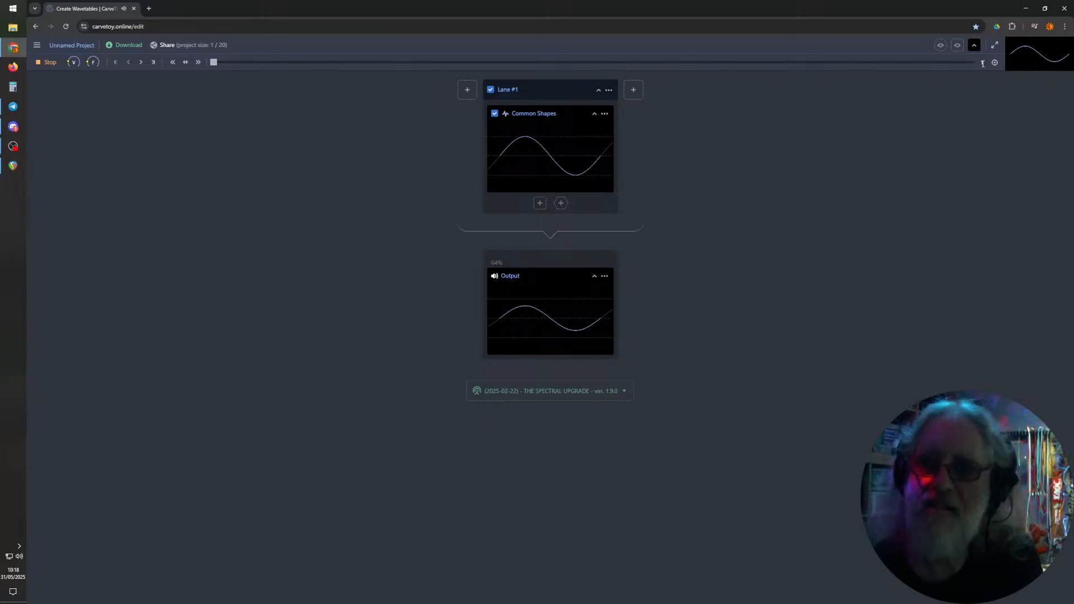
{"action": "left_click", "coordinate": [186, 63]}
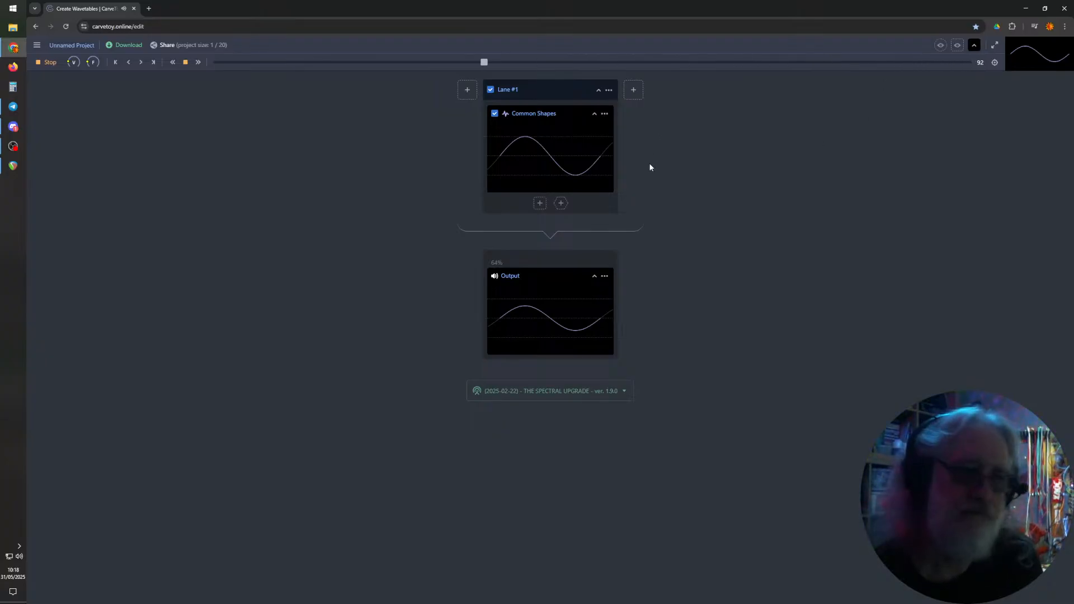
- Open the Common Shapes generator's settings and add a Shapes modulation to its Type parameter
{"action": "mouse_move", "coordinate": [579, 174]}
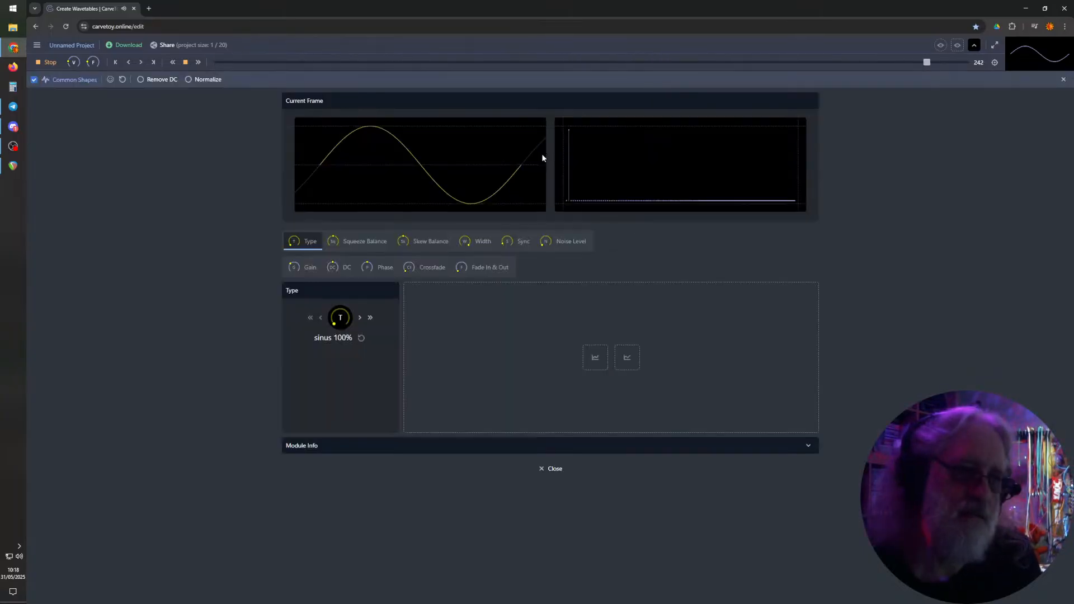
{"action": "left_click", "coordinate": [542, 158]}
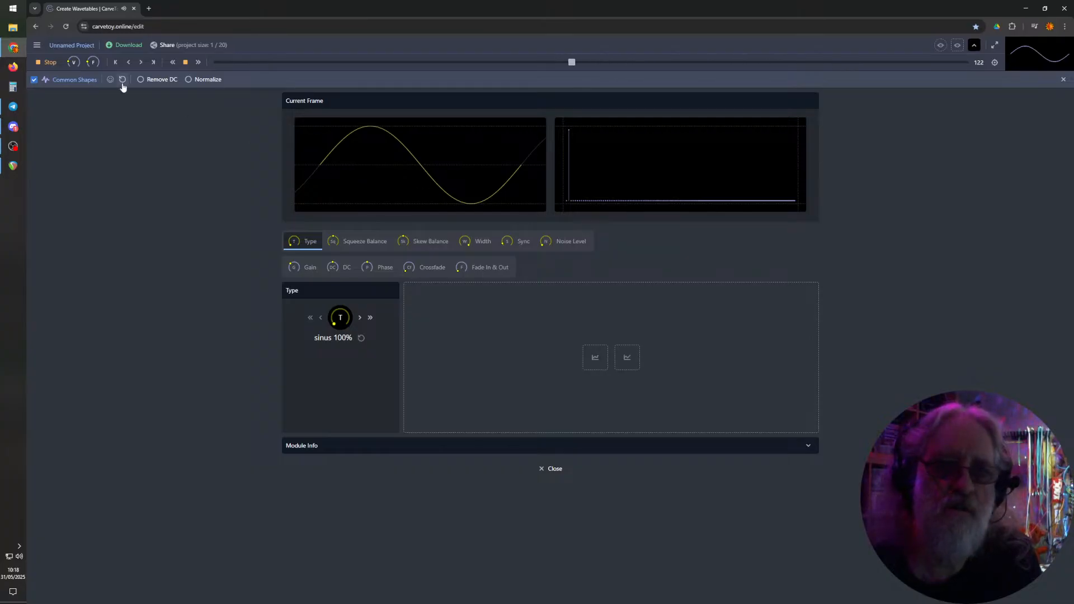
{"action": "left_click", "coordinate": [1063, 80]}
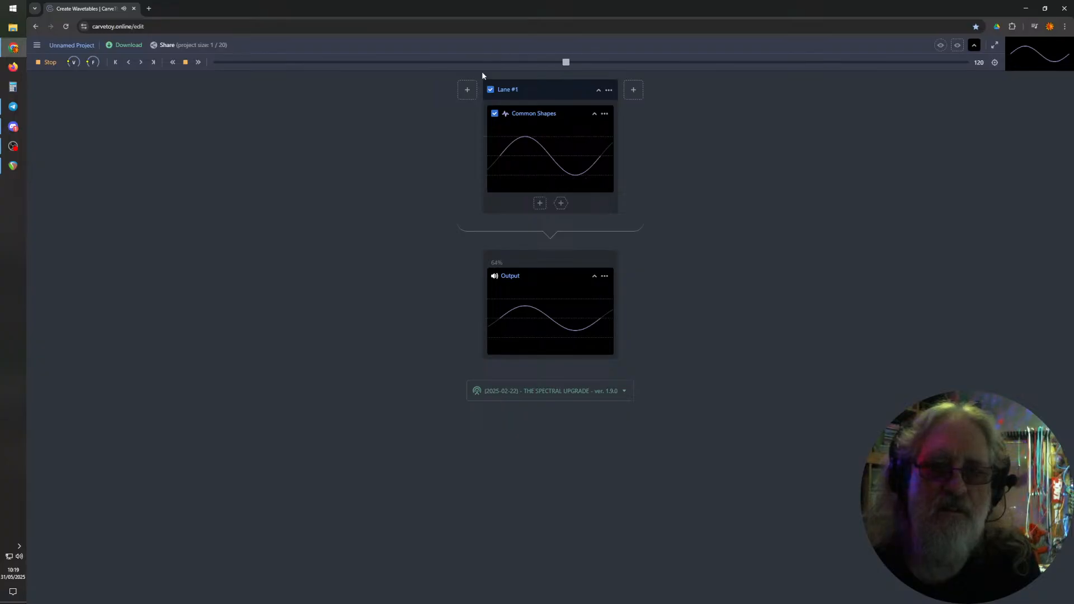
{"action": "left_click", "coordinate": [545, 156]}
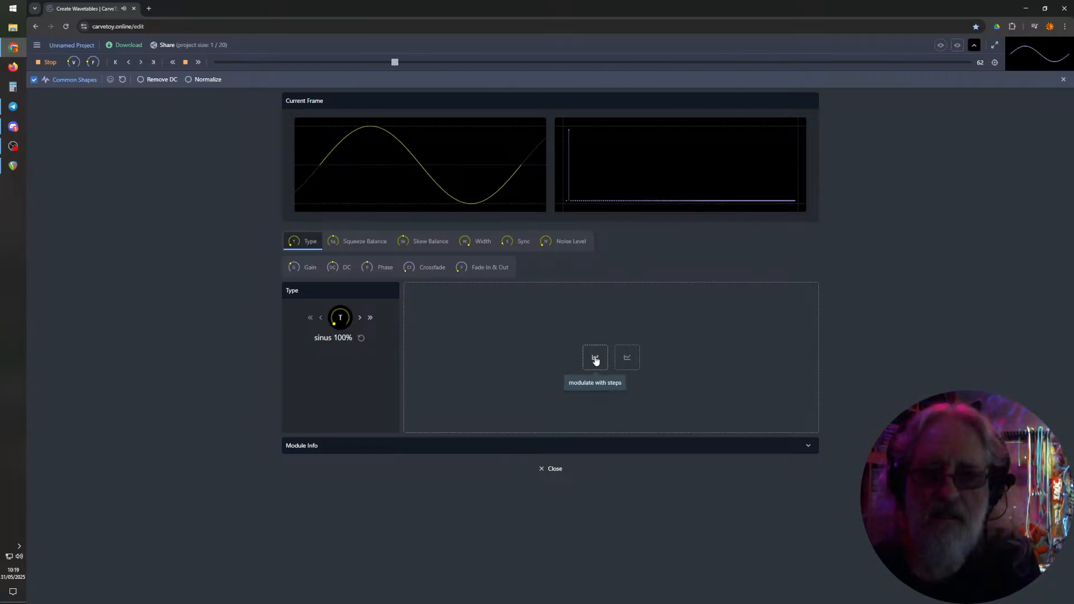
{"action": "left_click", "coordinate": [627, 359]}
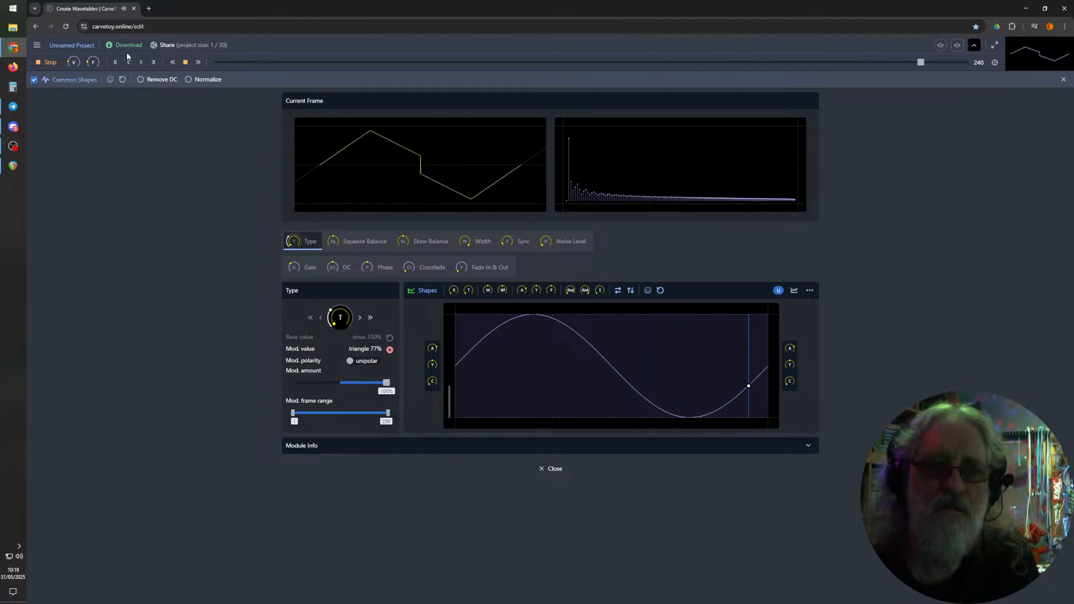
- Stop playback, open the project's download settings and change the viewing angle of the 3D wavetable preview
{"action": "left_click", "coordinate": [46, 62]}
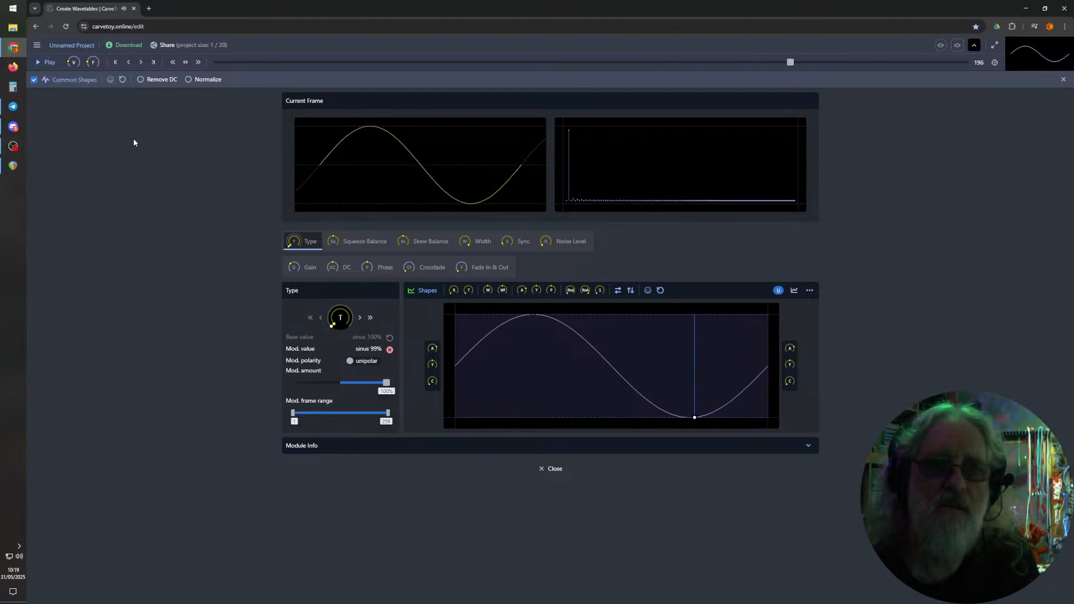
{"action": "left_click", "coordinate": [128, 45]}
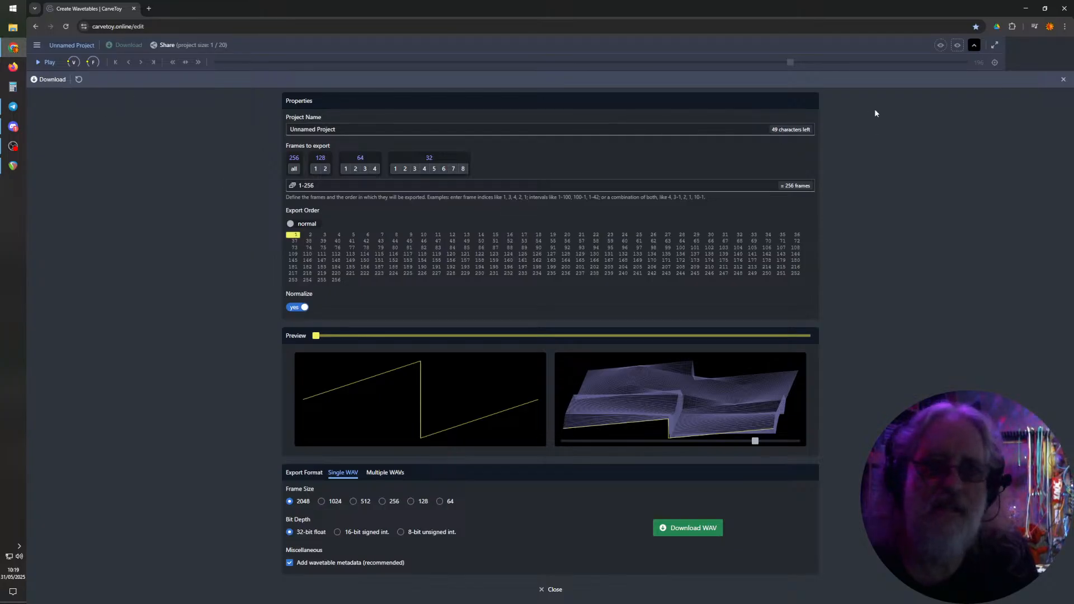
{"action": "left_click", "coordinate": [1063, 80]}
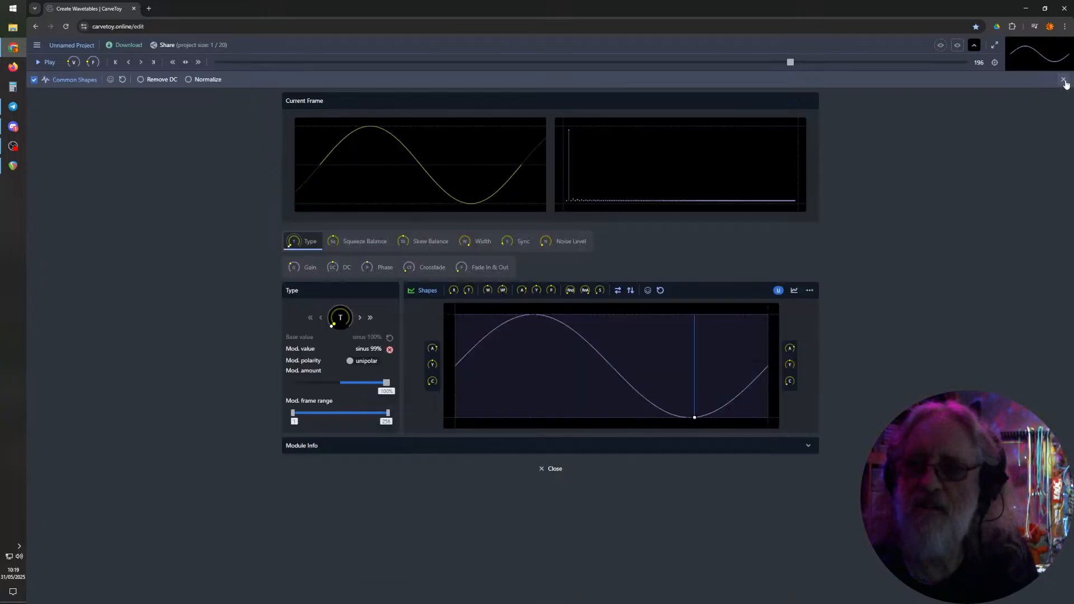
{"action": "left_click", "coordinate": [126, 46]}
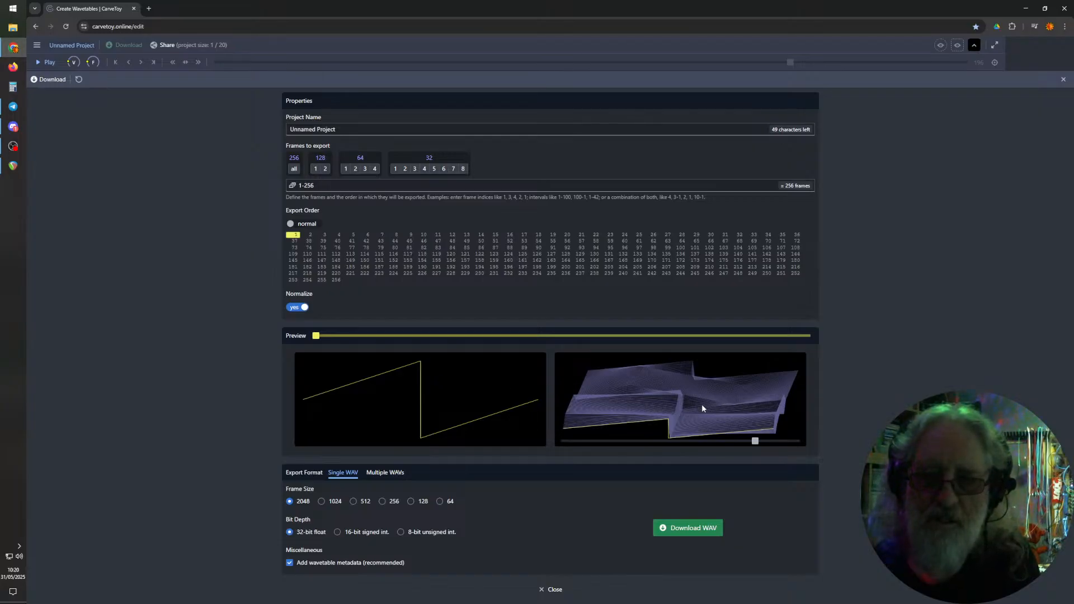
{"action": "left_click_drag", "start_coordinate": [755, 440], "coordinate": [674, 448]}
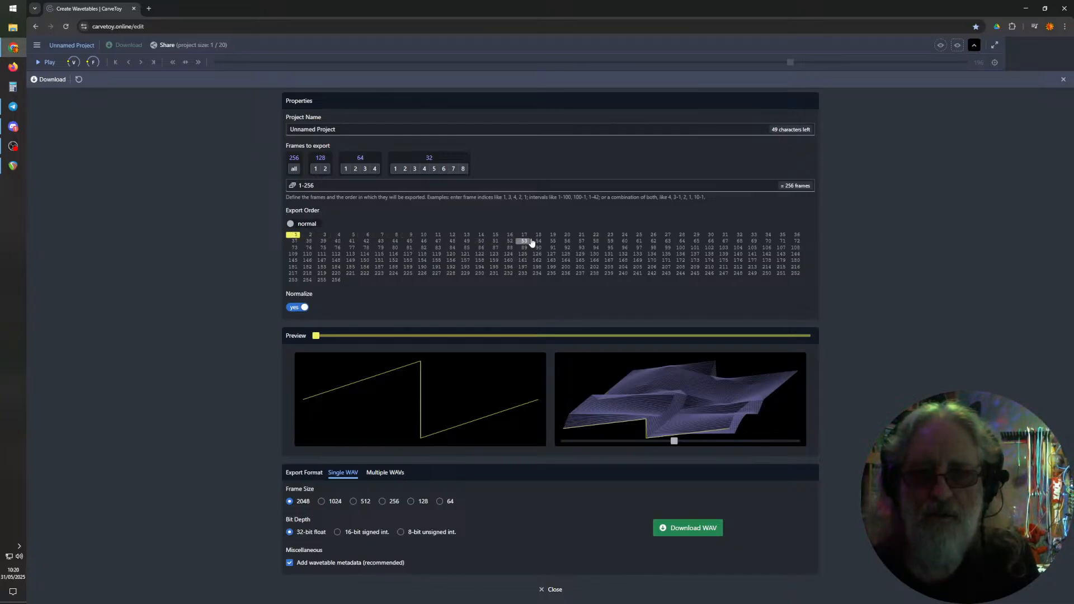
- Toggle the export order between reversed and normal, ending on normal
{"action": "left_click", "coordinate": [306, 225]}
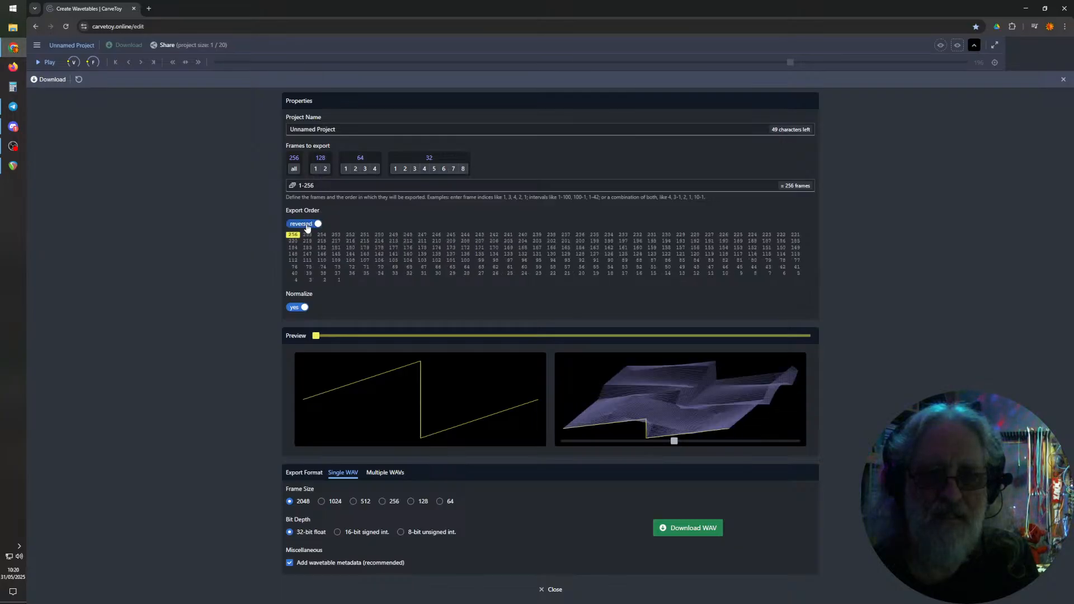
{"action": "left_click", "coordinate": [306, 225]}
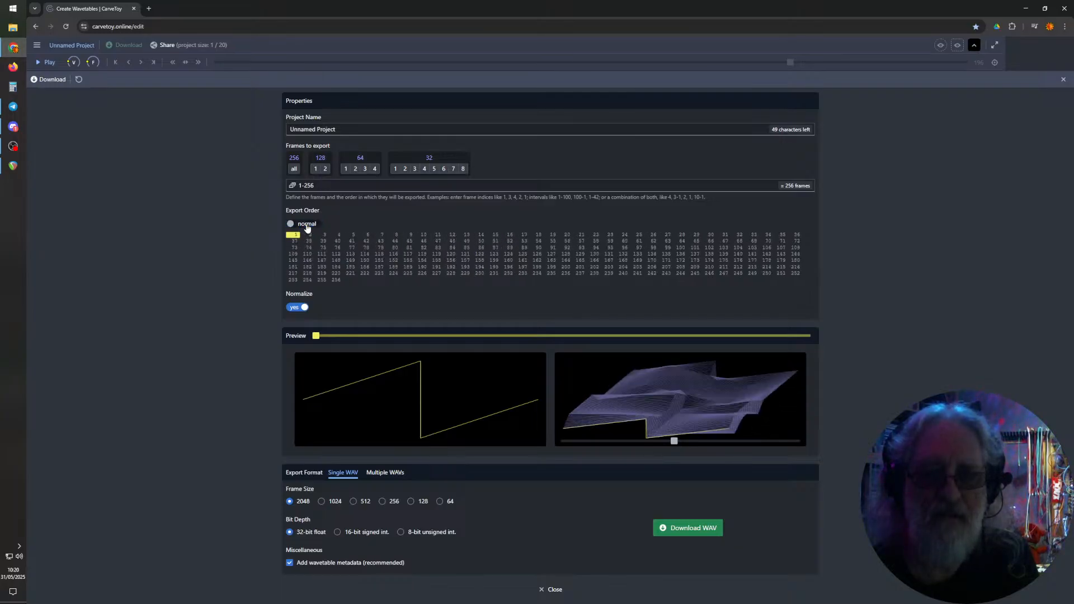
{"action": "left_click", "coordinate": [307, 225]}
{"action": "left_click", "coordinate": [307, 225]}
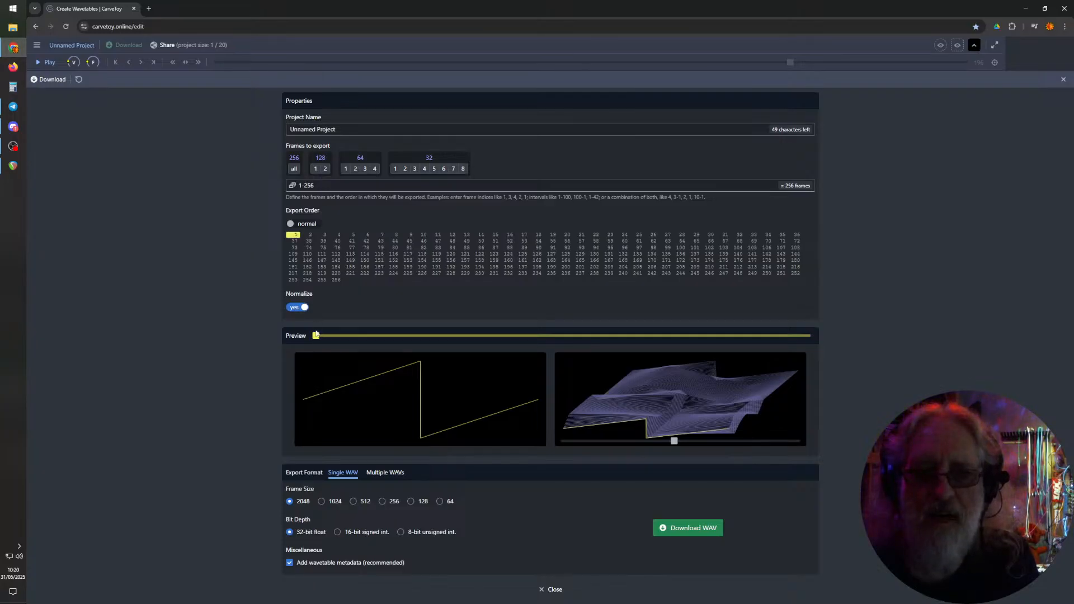
- Preview individual frames across the export order grid, including frames 39, 96, 68, 170 and 51
{"action": "left_click", "coordinate": [338, 241]}
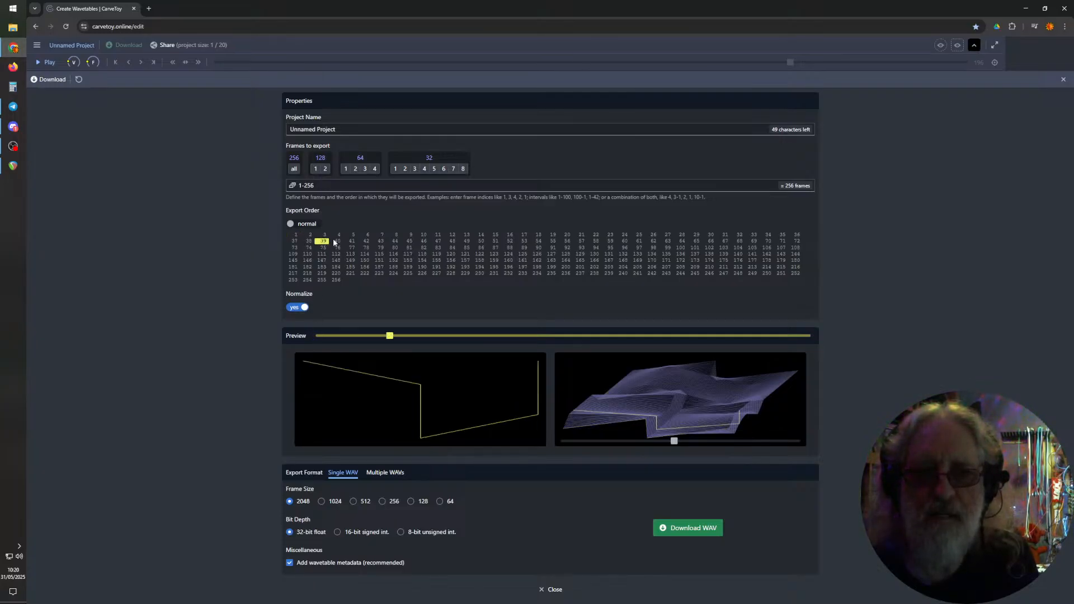
{"action": "left_click", "coordinate": [507, 248]}
{"action": "left_click", "coordinate": [610, 249]}
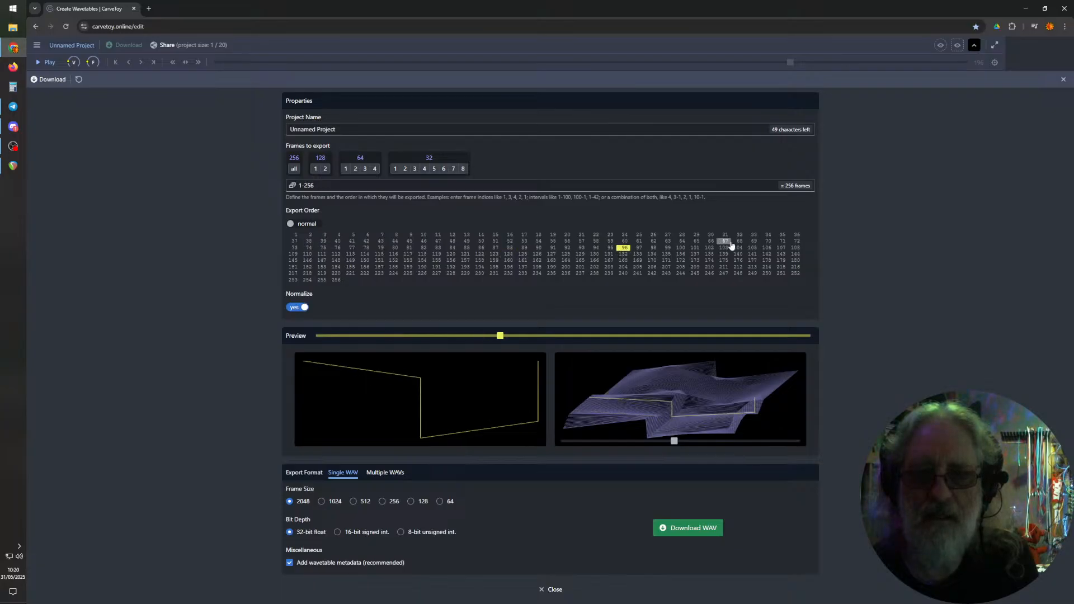
{"action": "left_click", "coordinate": [738, 241]}
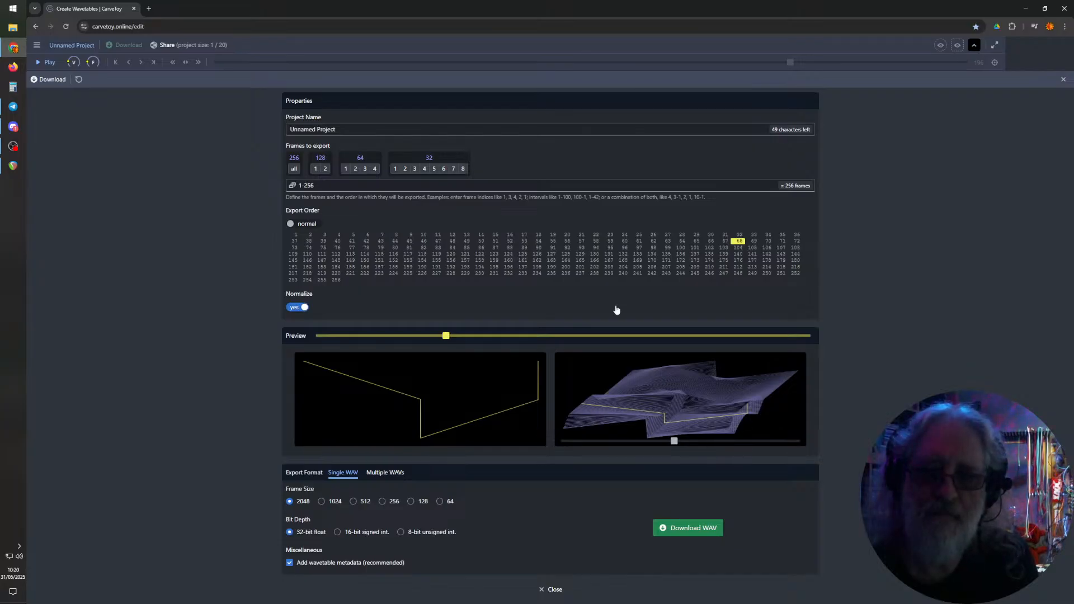
{"action": "left_click", "coordinate": [719, 262]}
{"action": "left_click", "coordinate": [654, 262]}
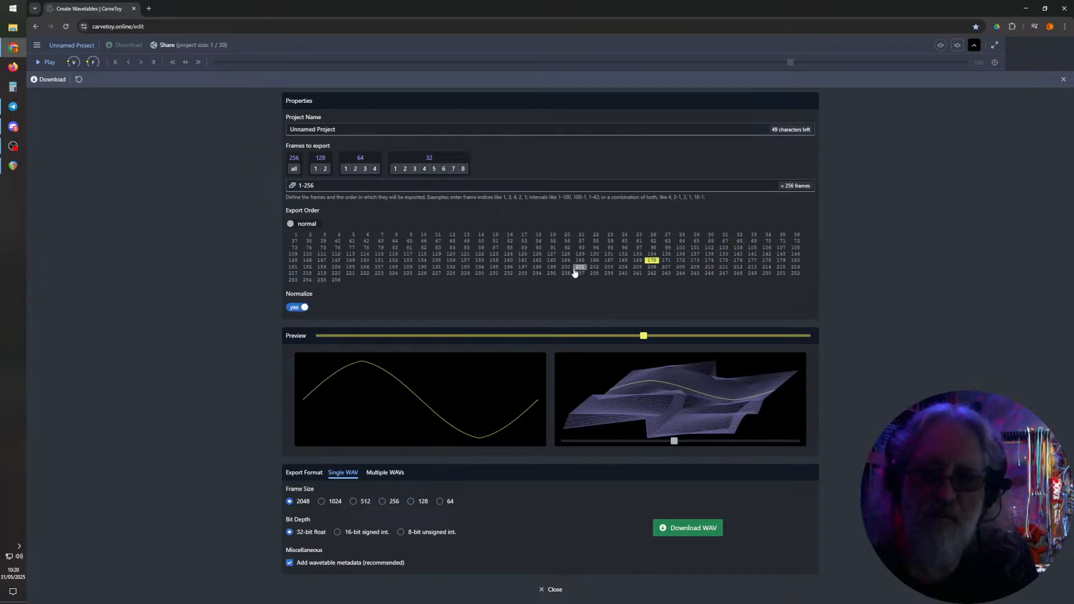
{"action": "left_click", "coordinate": [577, 268]}
{"action": "left_click", "coordinate": [541, 255]}
{"action": "left_click", "coordinate": [494, 241]}
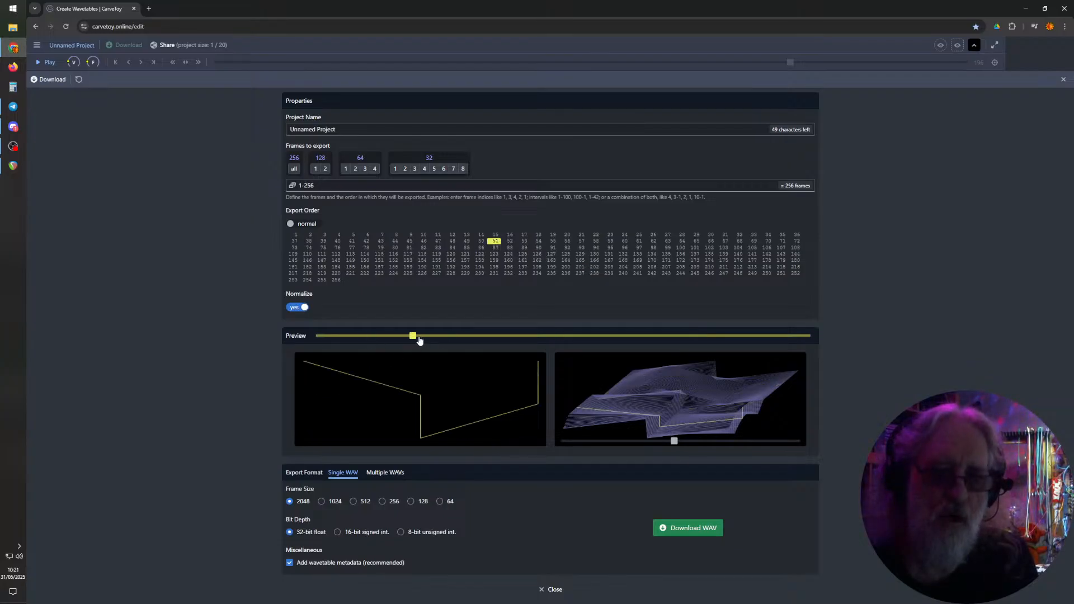
- Scrub the frame preview back to frame 1 and forward to frame 82
{"action": "left_click_drag", "start_coordinate": [413, 335], "coordinate": [337, 334]}
{"action": "mouse_move", "coordinate": [333, 334]}
{"action": "left_mouse_down"}
{"action": "mouse_move", "coordinate": [556, 336]}
{"action": "mouse_move", "coordinate": [705, 351]}
{"action": "mouse_move", "coordinate": [814, 338]}
{"action": "mouse_move", "coordinate": [314, 336]}
{"action": "left_mouse_up"}
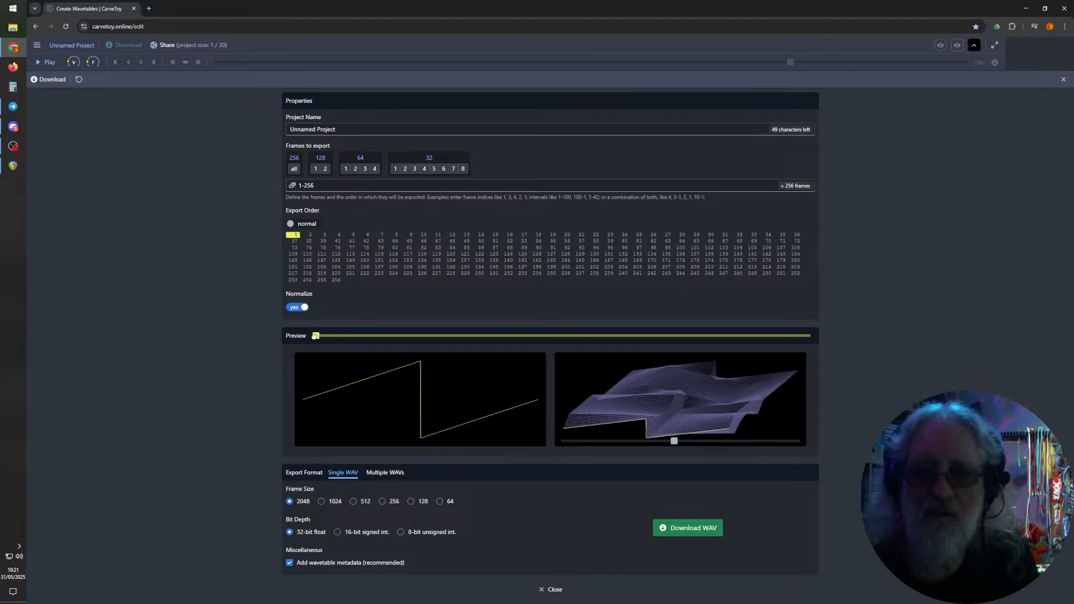
{"action": "left_click_drag", "start_coordinate": [315, 336], "coordinate": [471, 337]}
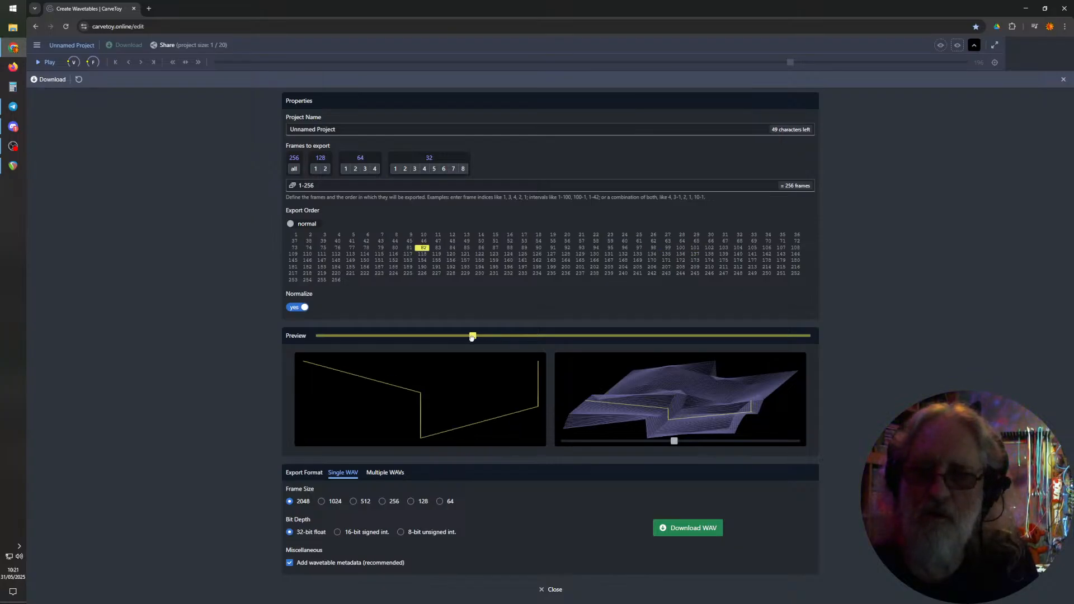
- Scrub the frame preview to frame 149 and set the export format to Multiple WAVs
{"action": "left_click_drag", "start_coordinate": [471, 337], "coordinate": [602, 352]}
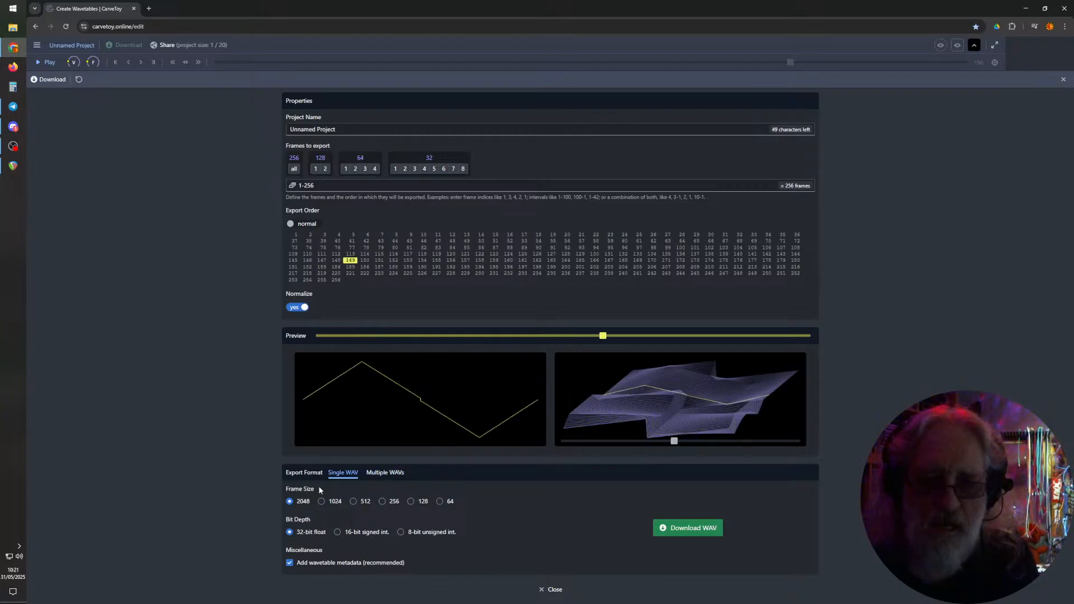
{"action": "left_click", "coordinate": [385, 474]}
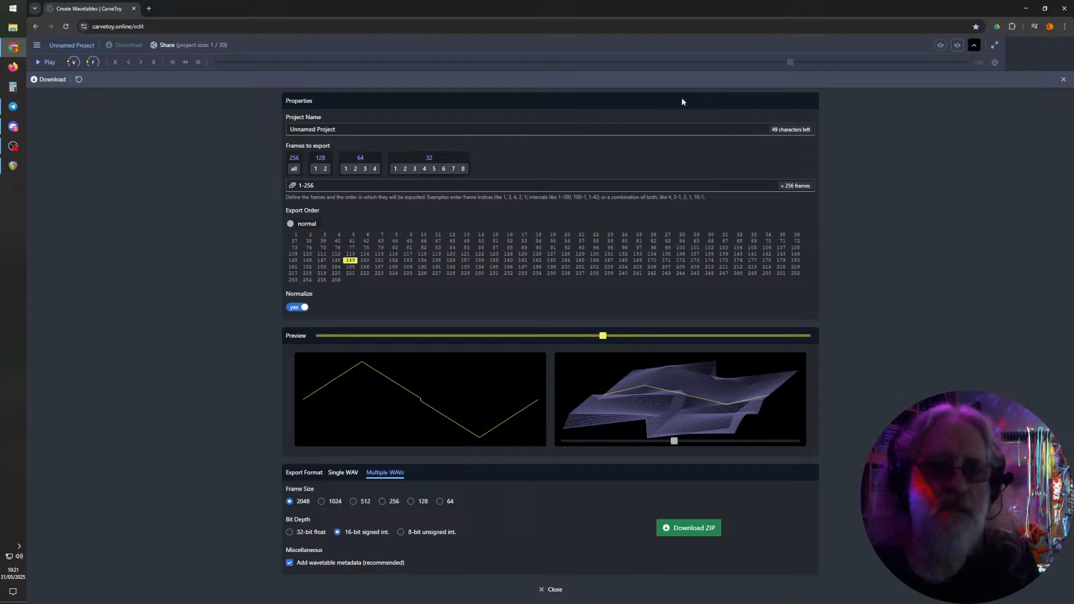
- Rename the project as 1_synk_021
{"action": "left_click", "coordinate": [358, 131]}
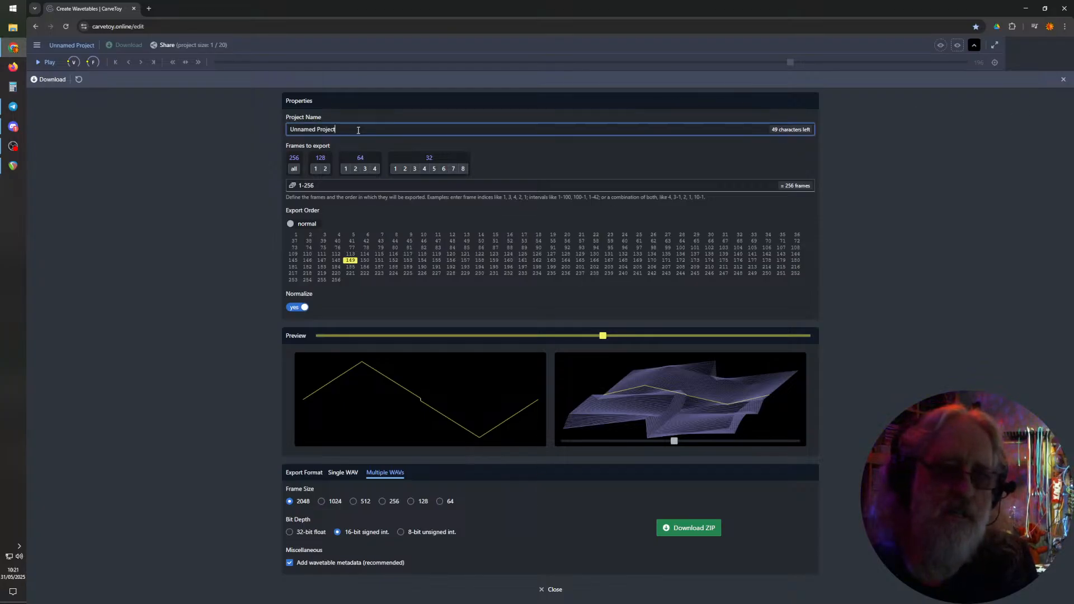
{"action": "key", "text": "BackSpace"}
{"action": "key", "text": "BackSpace"}
{"action": "key", "text": "BackSpace"}
{"action": "key", "text": "BackSpace"}
{"action": "key", "text": "BackSpace"}
{"action": "key", "text": "BackSpace"}
{"action": "key", "text": "BackSpace"}
{"action": "key", "text": "BackSpace"}
{"action": "key", "text": "BackSpace"}
{"action": "key", "text": "BackSpace"}
{"action": "key", "text": "BackSpace"}
{"action": "key", "text": "BackSpace"}
{"action": "key", "text": "BackSpace"}
{"action": "key", "text": "BackSpace"}
{"action": "key", "text": "BackSpace"}
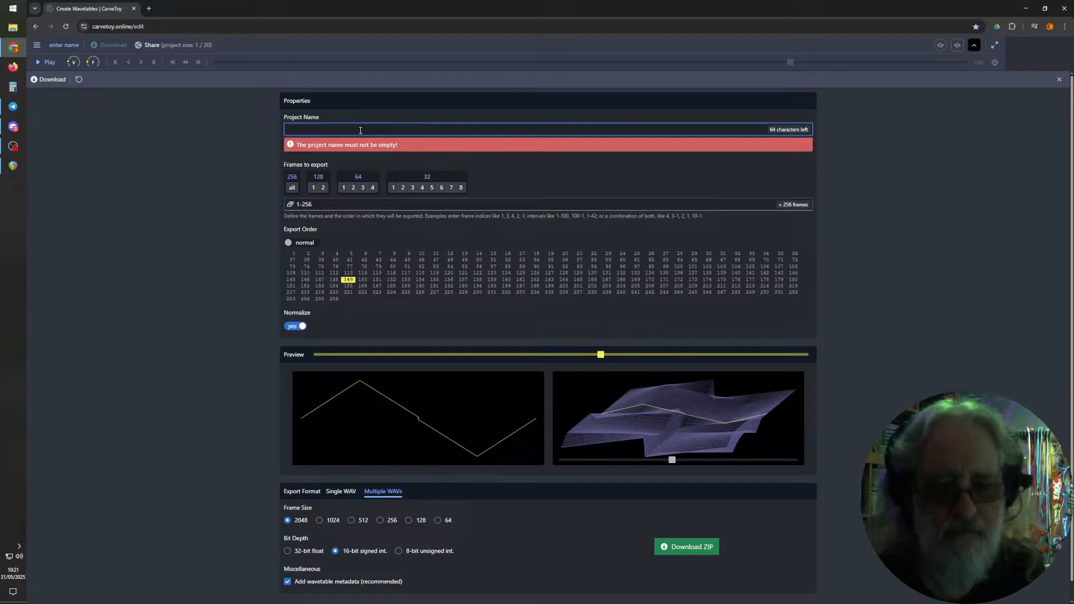
{"action": "type", "text": "1"}
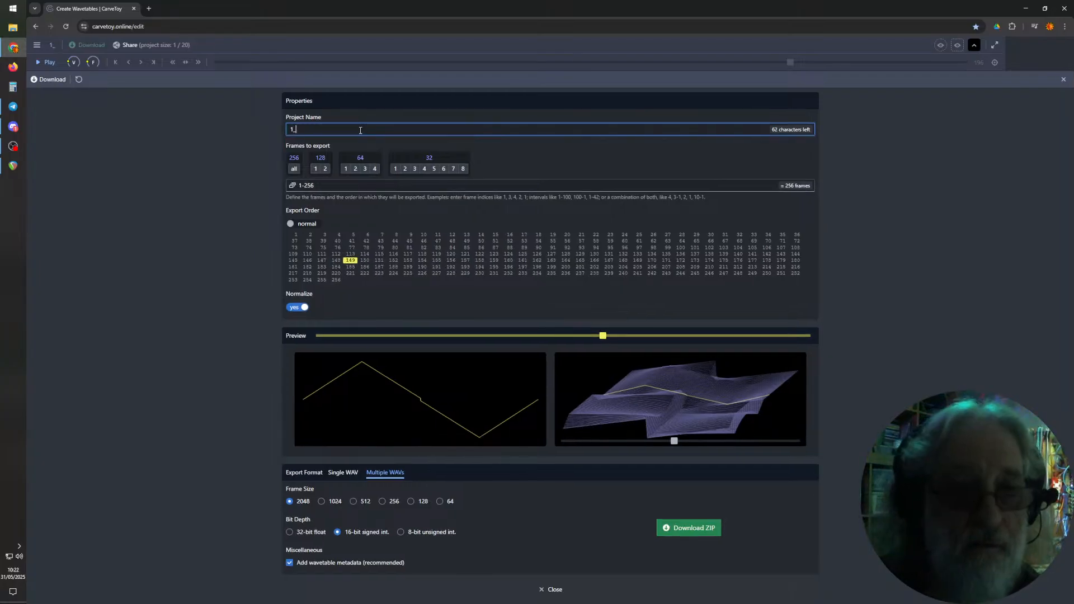
{"action": "type", "text": "_synk"}
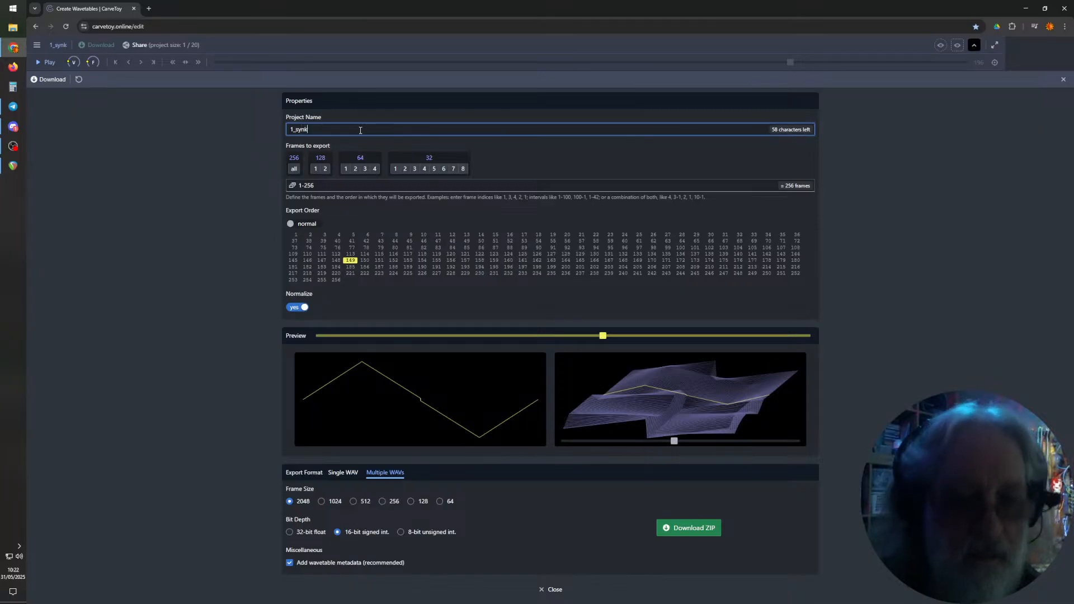
{"action": "type", "text": "_021"}
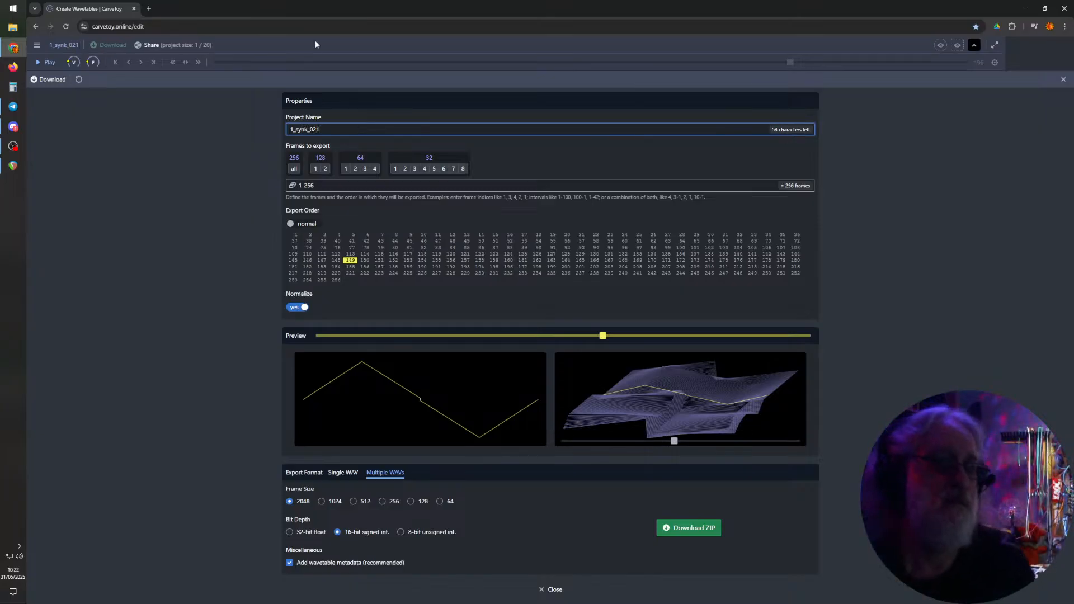
- Switch to File Explorer, review the existing folders in Google Drive\Eurorack\Disting\WAVETABLES, and minimize the window
{"action": "left_click", "coordinate": [13, 27]}
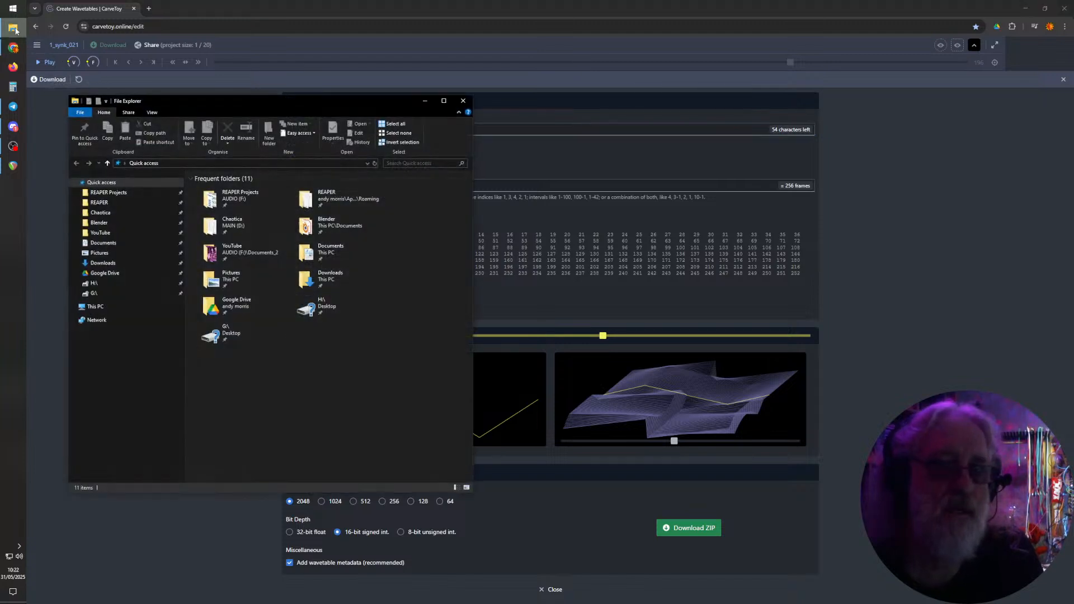
{"action": "left_click", "coordinate": [73, 306]}
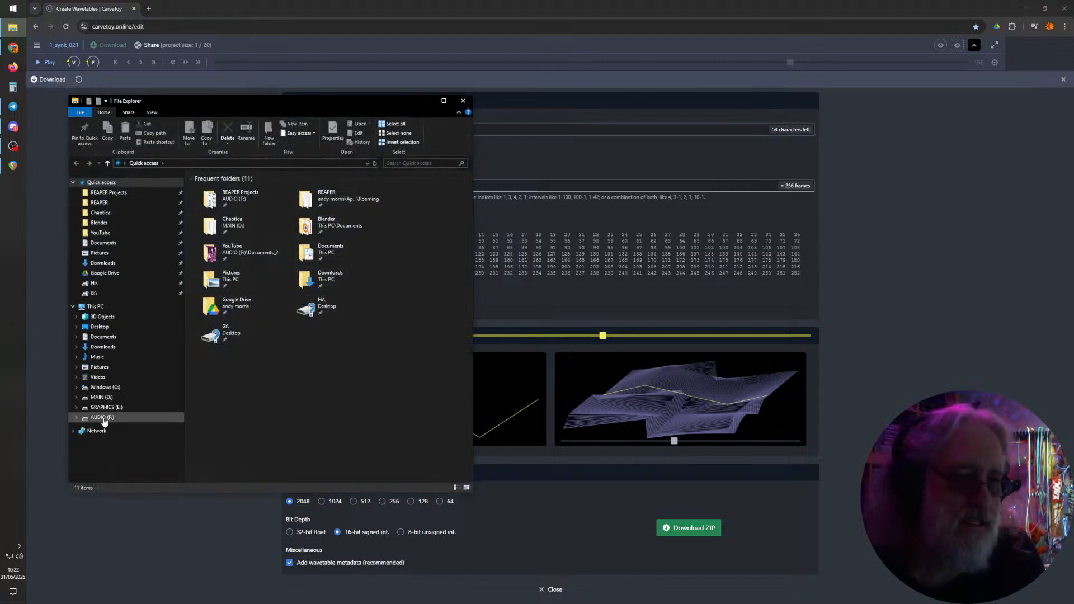
{"action": "left_click", "coordinate": [105, 273]}
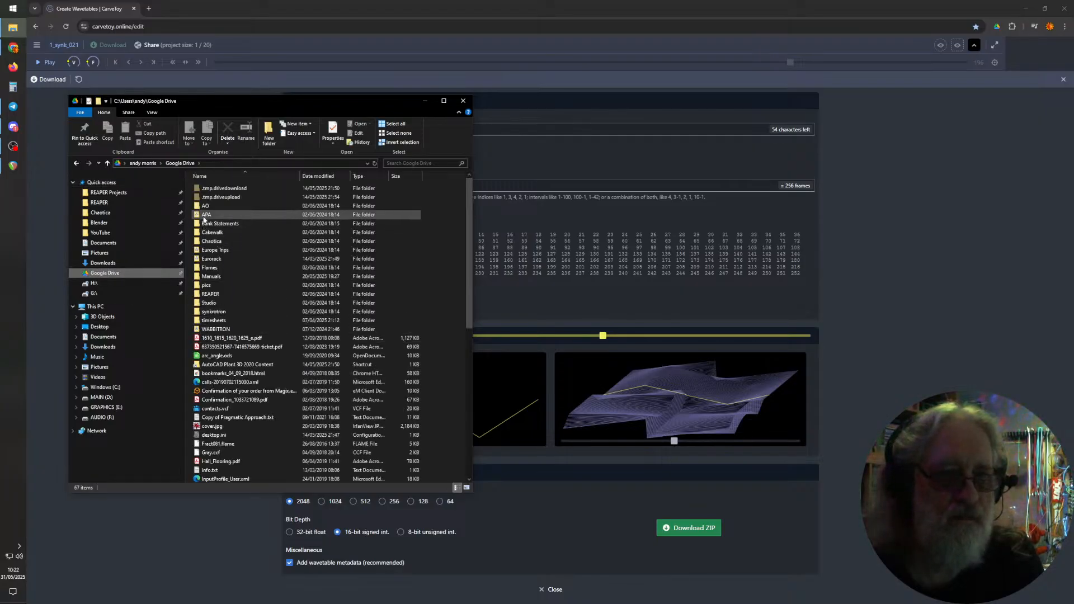
{"action": "double_click", "coordinate": [212, 258]}
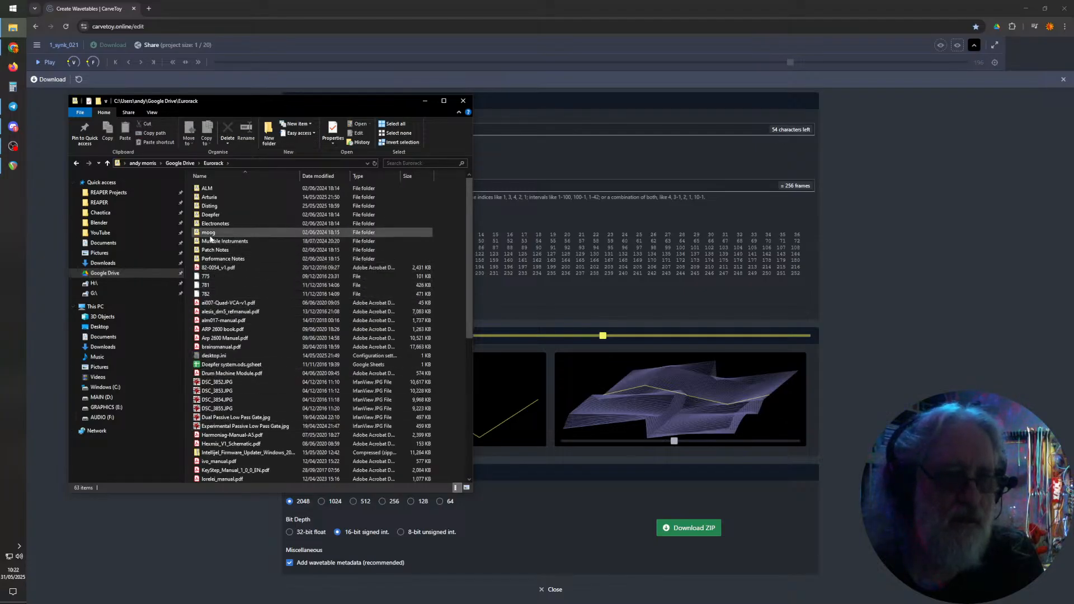
{"action": "double_click", "coordinate": [209, 207]}
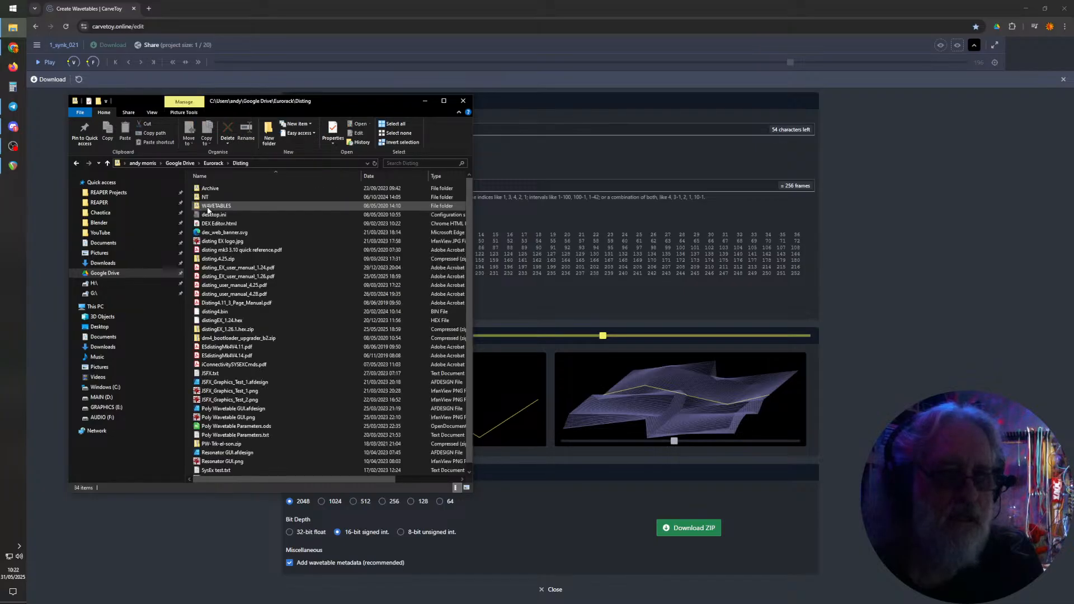
{"action": "double_click", "coordinate": [211, 207]}
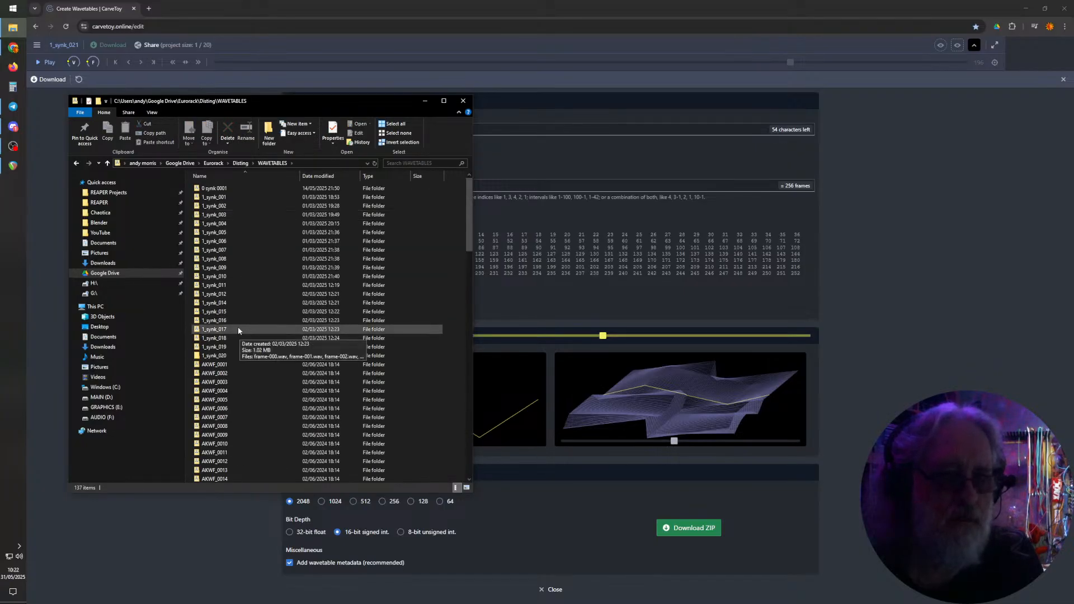
{"action": "scroll", "coordinate": [236, 347], "scroll_direction": "down", "scroll_amount": 1}
{"action": "scroll", "coordinate": [225, 369], "scroll_direction": "up", "scroll_amount": 1}
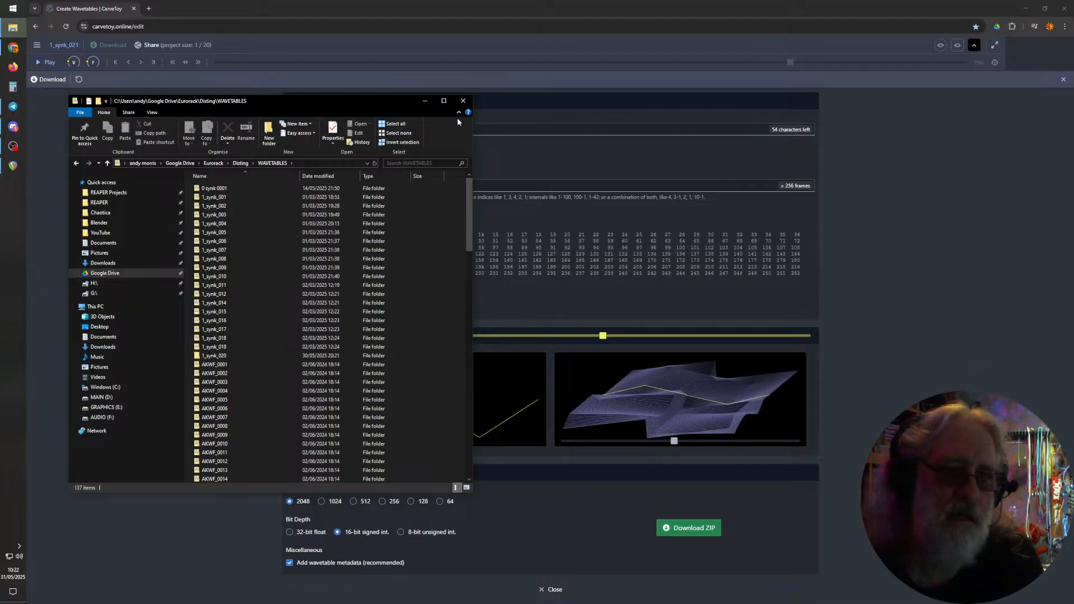
{"action": "left_click", "coordinate": [425, 103]}
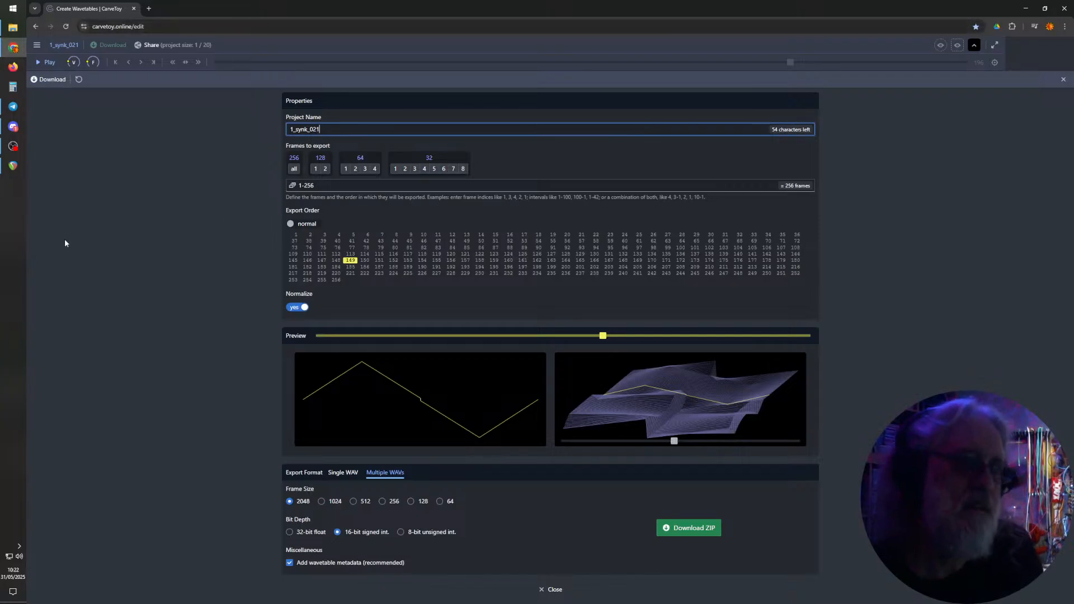
- Bring File Explorer back and browse the wavetables folder on the DISTING NT (G:) drive
{"action": "left_click", "coordinate": [12, 27]}
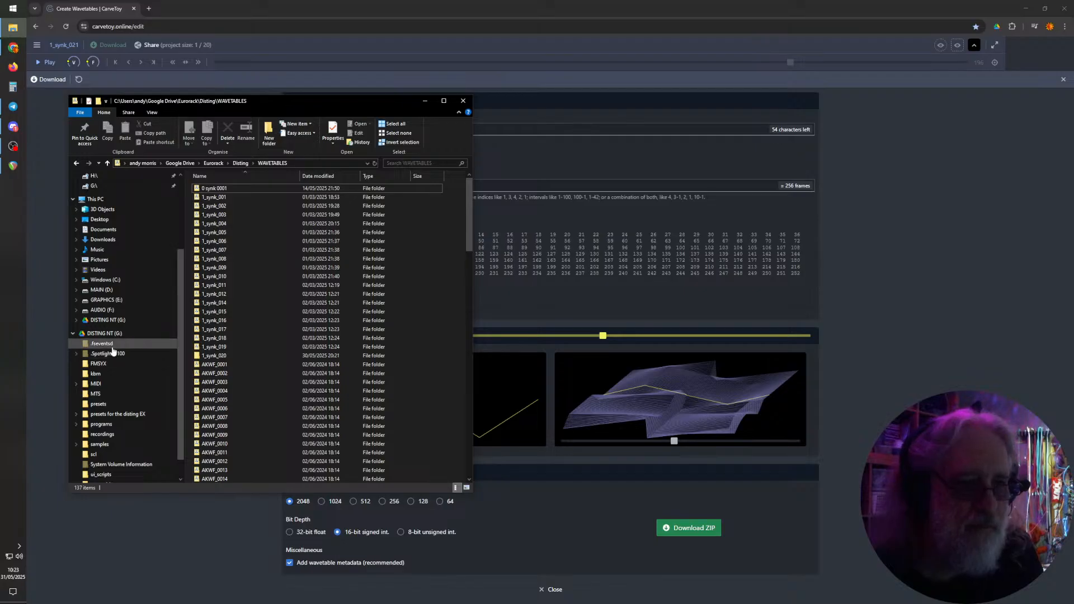
{"action": "scroll", "coordinate": [114, 351], "scroll_direction": "down", "scroll_amount": 2}
{"action": "left_click", "coordinate": [102, 300]}
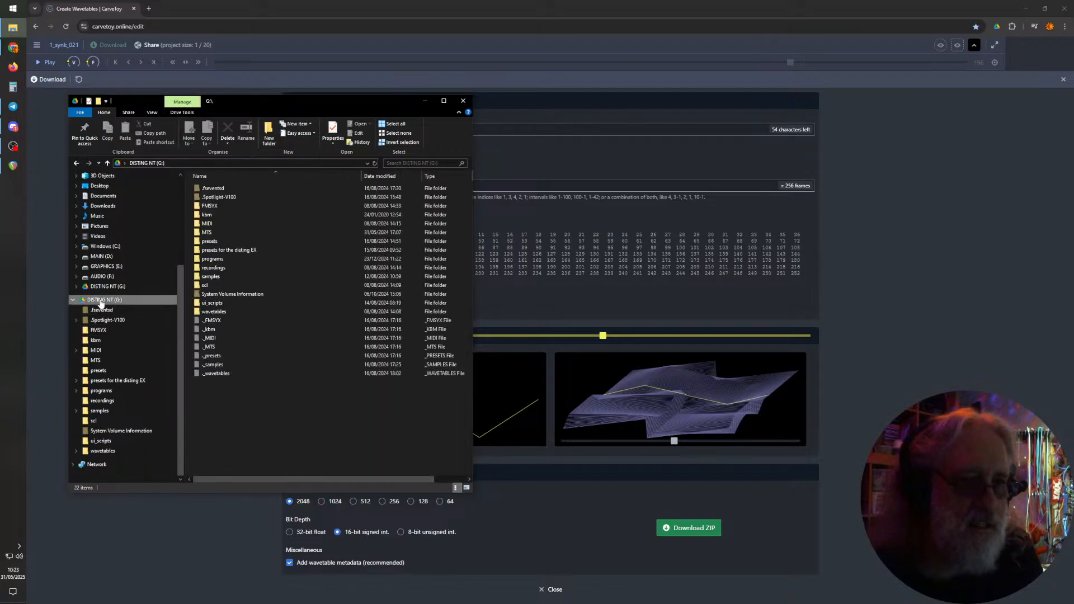
{"action": "left_click", "coordinate": [104, 451]}
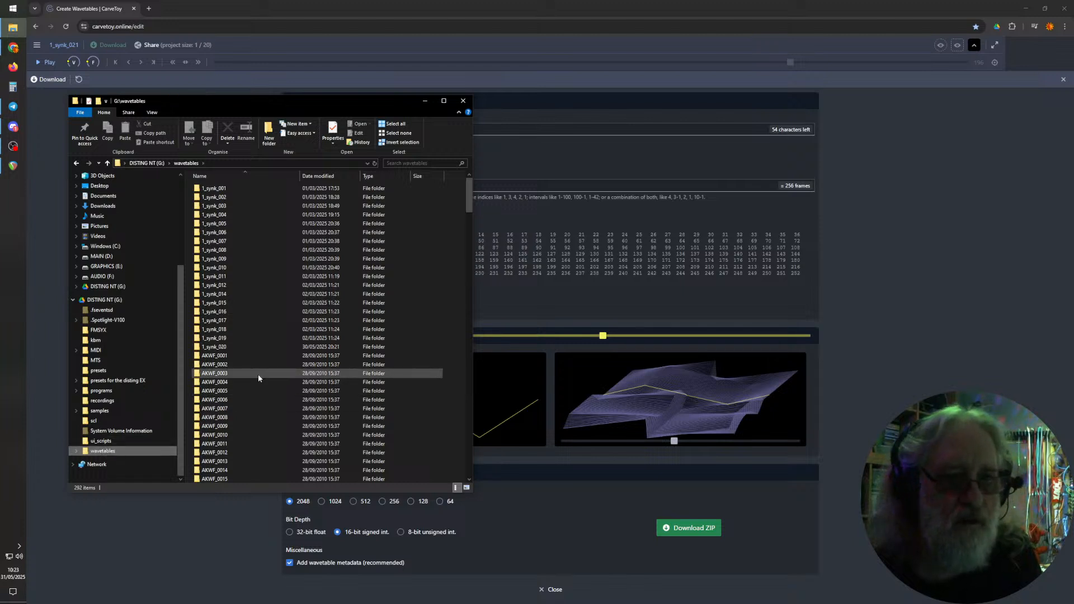
{"action": "scroll", "coordinate": [231, 428], "scroll_direction": "down", "scroll_amount": 1}
{"action": "scroll", "coordinate": [232, 431], "scroll_direction": "up", "scroll_amount": 1}
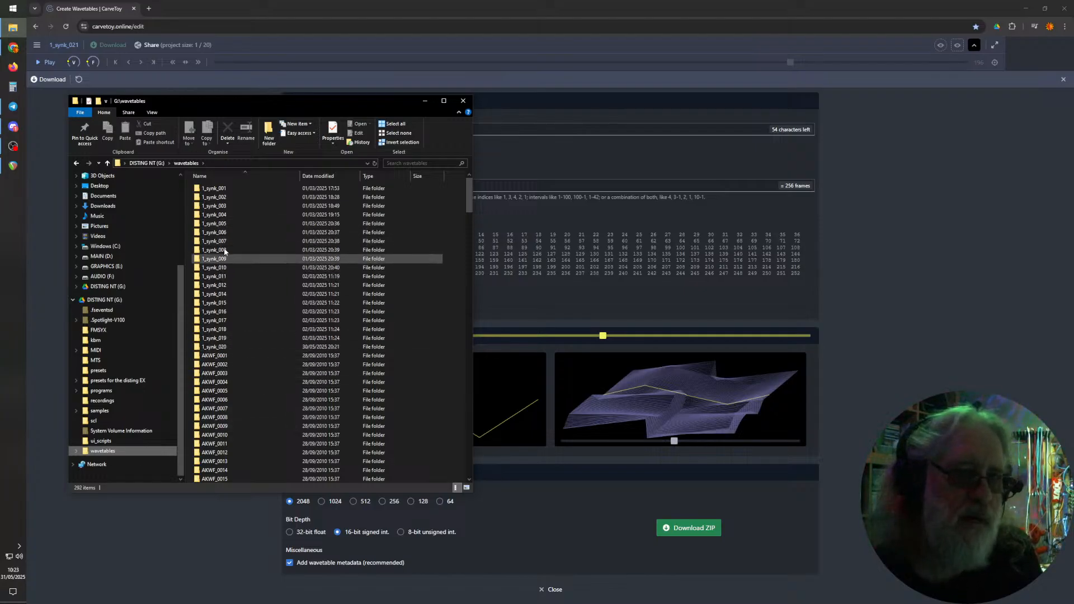
- Look at the frame WAV files inside the 1_synk_001 folder and return to the wavetables folder
{"action": "left_click", "coordinate": [214, 189]}
{"action": "double_click", "coordinate": [214, 189]}
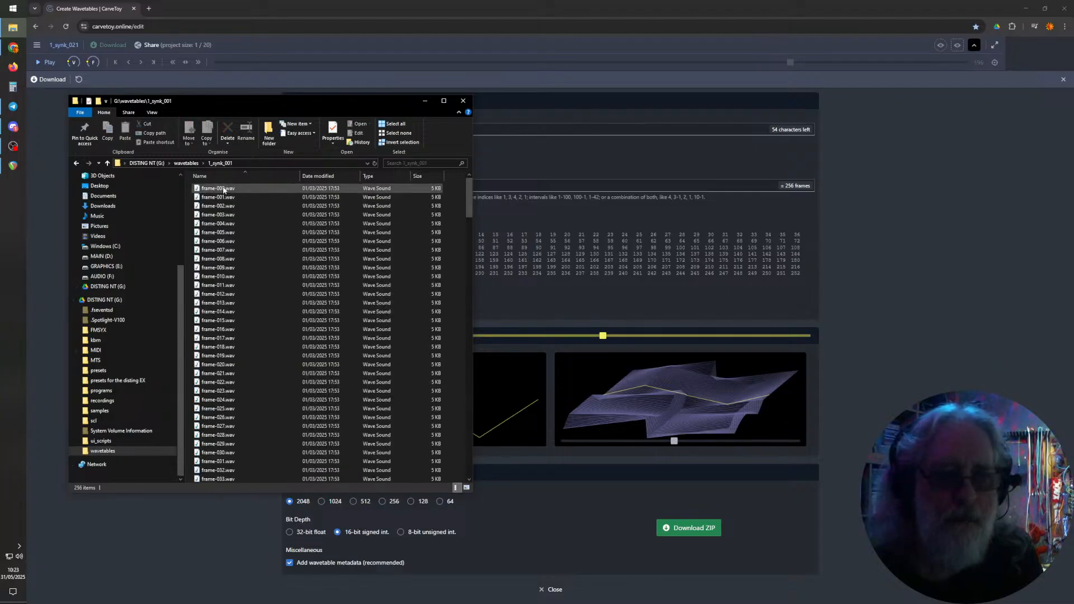
{"action": "left_click", "coordinate": [186, 163]}
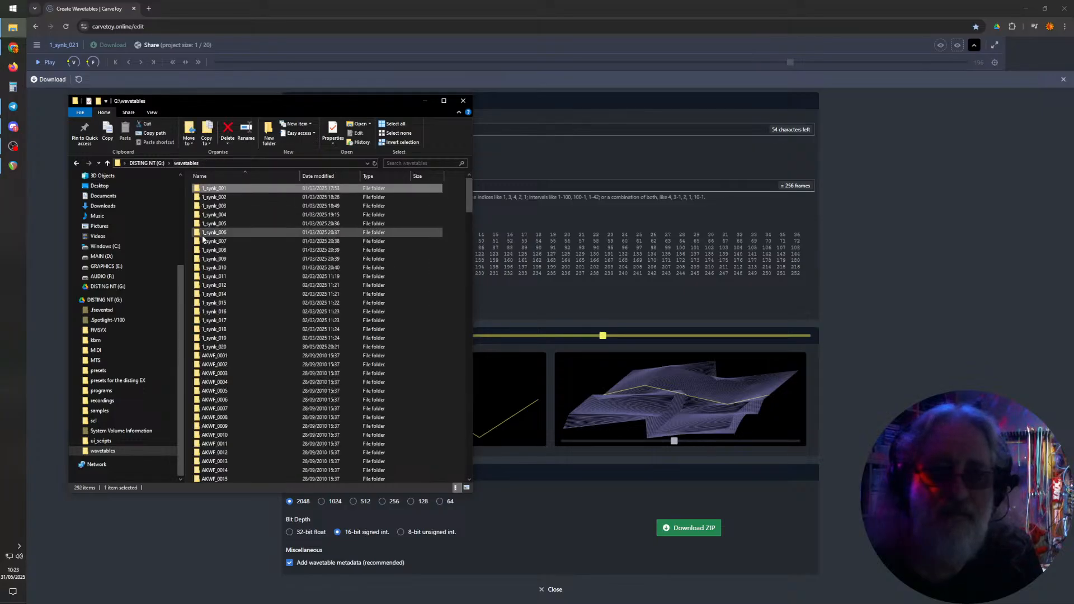
- Look through the wavetable folders on the card and open the indra folder
{"action": "scroll", "coordinate": [208, 352], "scroll_direction": "down", "scroll_amount": 9}
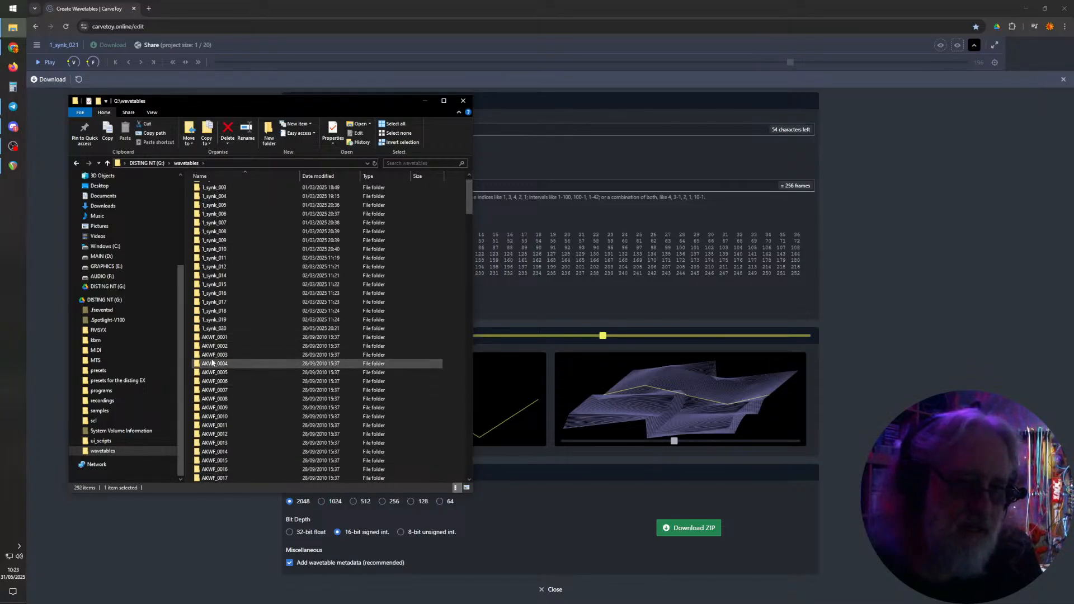
{"action": "scroll", "coordinate": [209, 374], "scroll_direction": "down", "scroll_amount": 16}
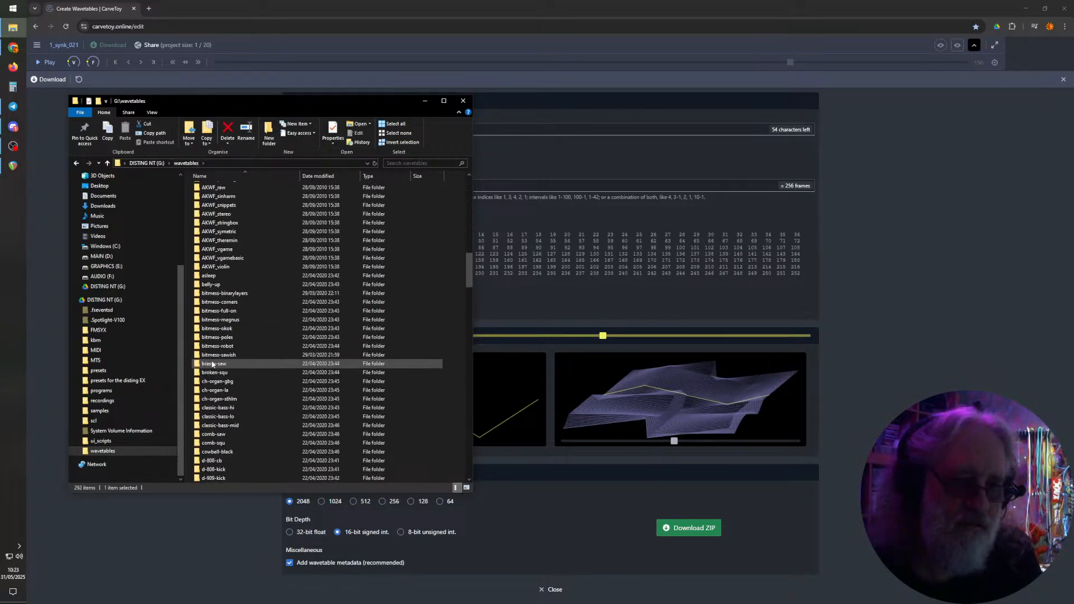
{"action": "scroll", "coordinate": [210, 380], "scroll_direction": "down", "scroll_amount": 5}
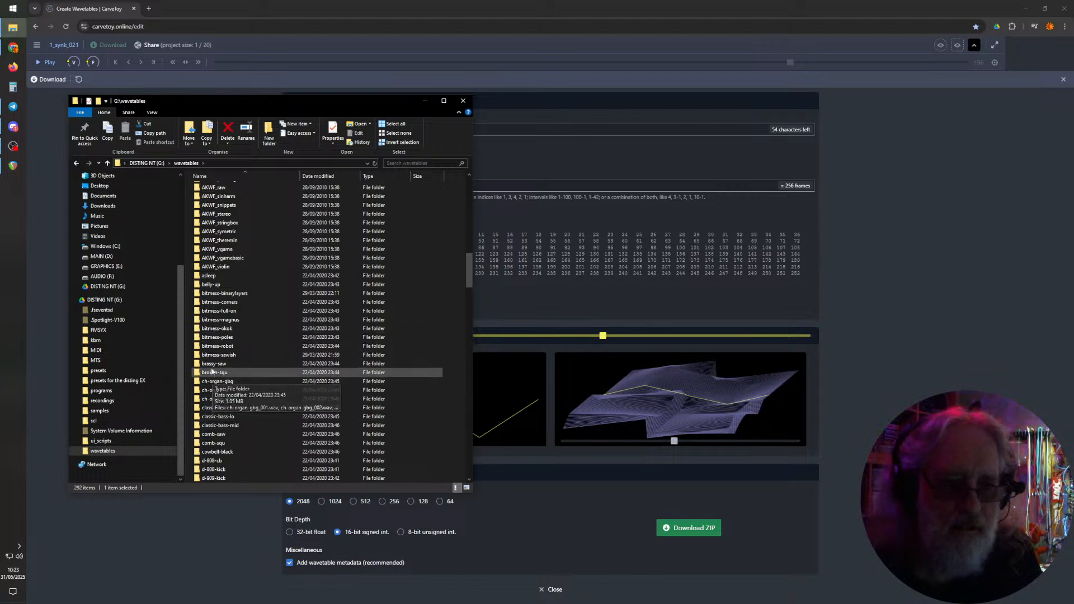
{"action": "scroll", "coordinate": [212, 369], "scroll_direction": "down", "scroll_amount": 16}
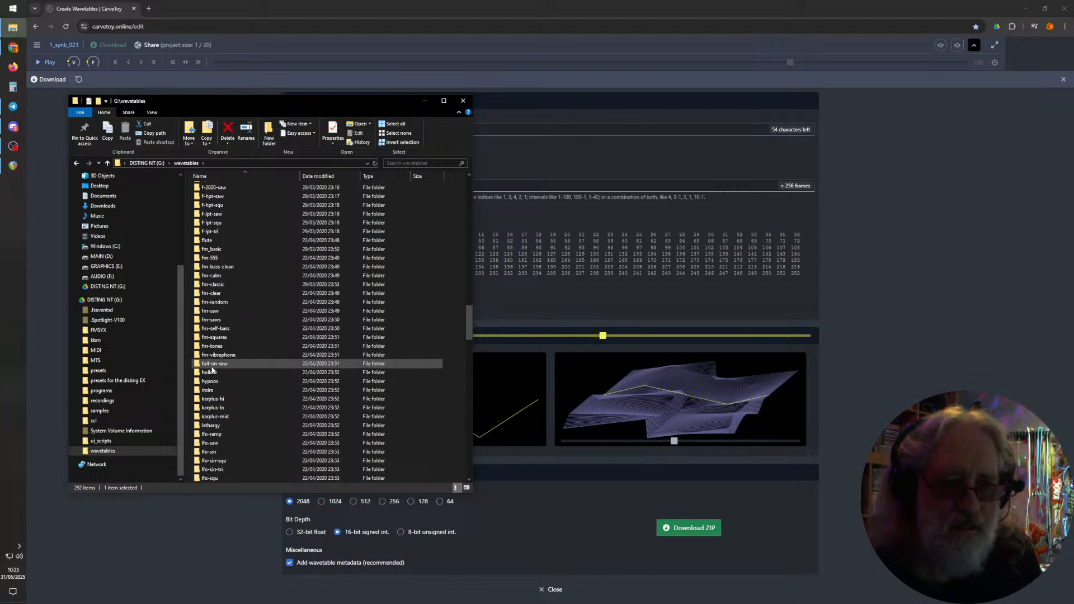
{"action": "scroll", "coordinate": [212, 358], "scroll_direction": "down", "scroll_amount": 4}
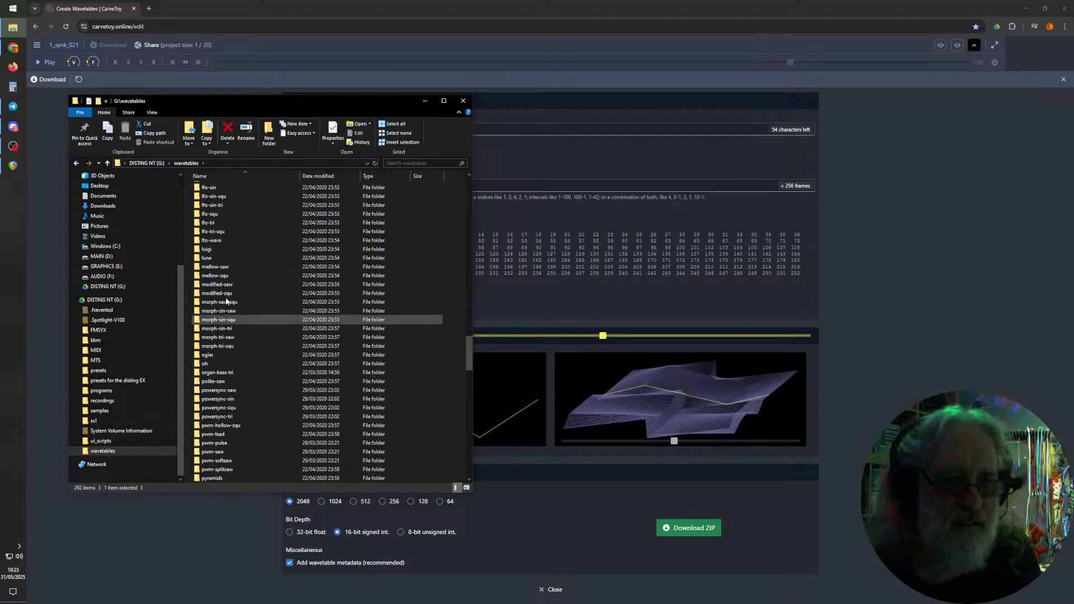
{"action": "scroll", "coordinate": [228, 263], "scroll_direction": "up", "scroll_amount": 1}
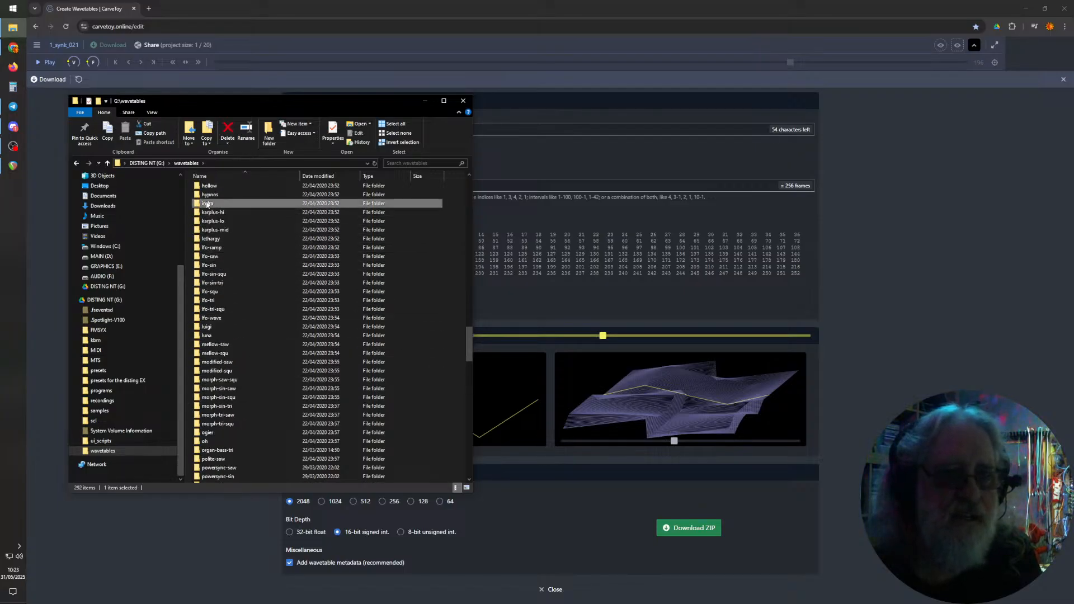
{"action": "left_click", "coordinate": [248, 204]}
{"action": "double_click", "coordinate": [202, 204]}
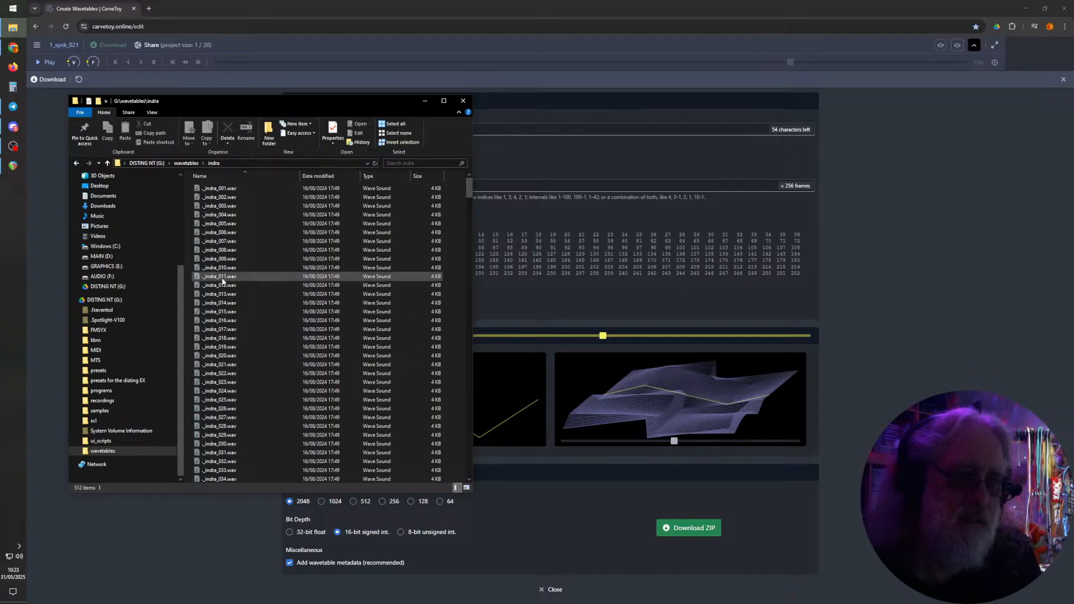
- Examine the names, numbering and sizes of the WAV files in the indra folder
{"action": "scroll", "coordinate": [226, 354], "scroll_direction": "down", "scroll_amount": 3}
{"action": "scroll", "coordinate": [227, 354], "scroll_direction": "up", "scroll_amount": 3}
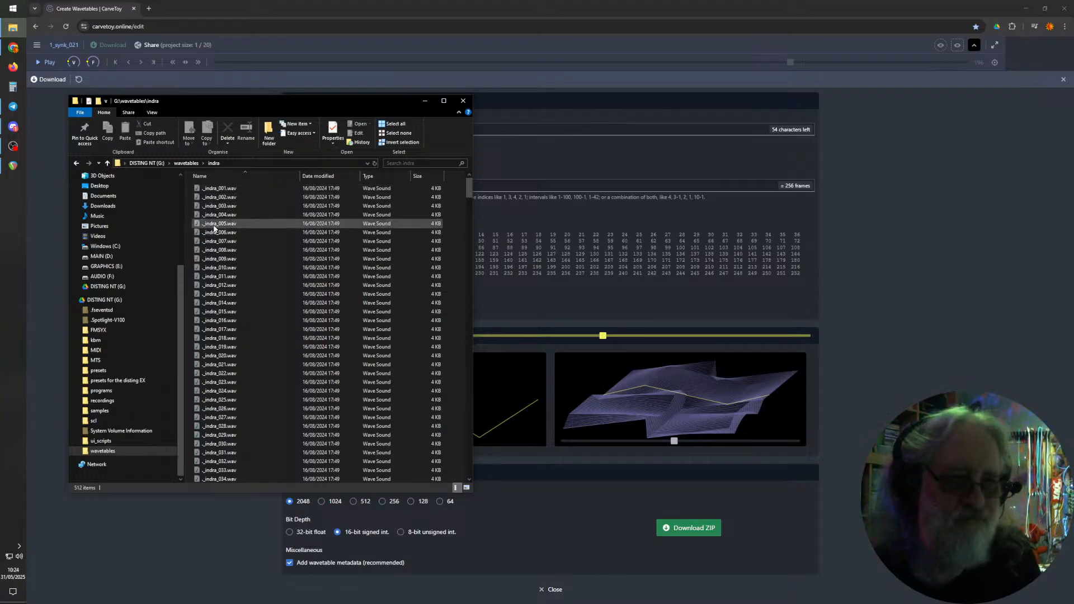
{"action": "scroll", "coordinate": [214, 228], "scroll_direction": "down", "scroll_amount": 4}
{"action": "scroll", "coordinate": [216, 231], "scroll_direction": "down", "scroll_amount": 11}
{"action": "scroll", "coordinate": [216, 233], "scroll_direction": "down", "scroll_amount": 12}
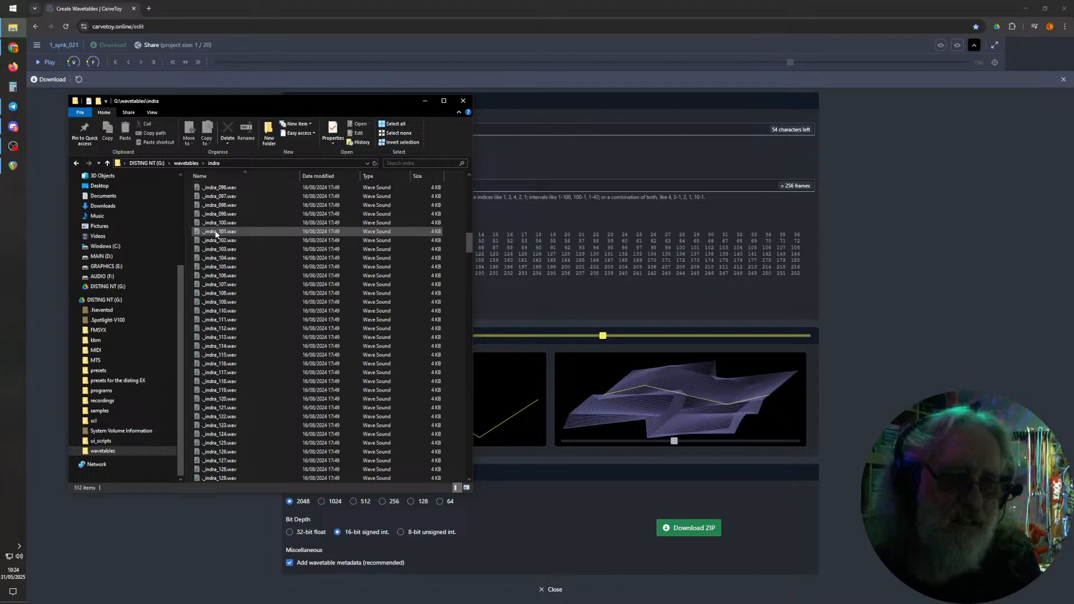
{"action": "scroll", "coordinate": [215, 239], "scroll_direction": "down", "scroll_amount": 20}
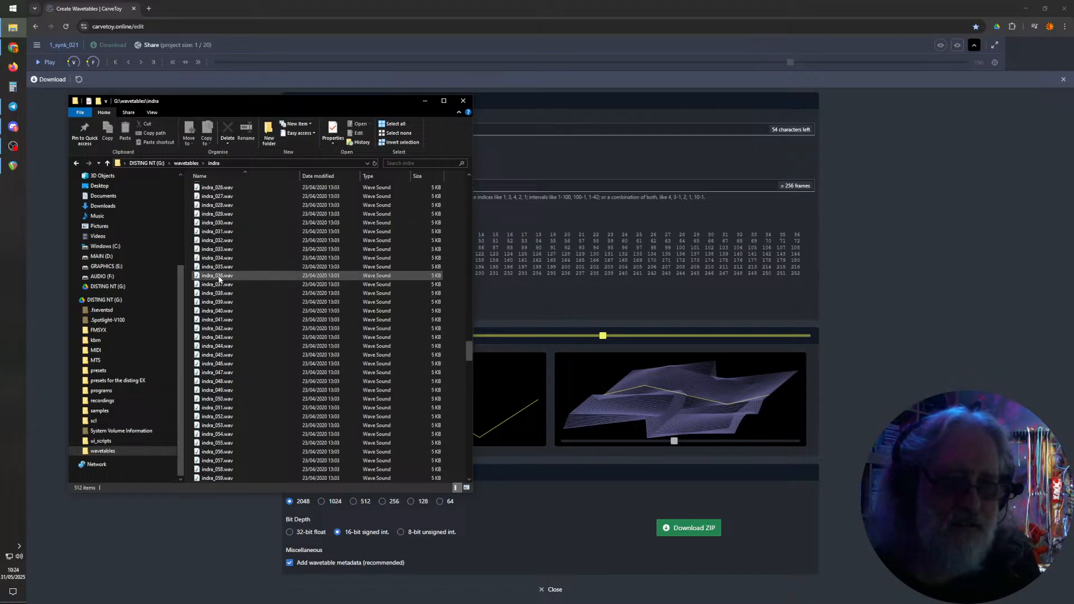
{"action": "scroll", "coordinate": [220, 279], "scroll_direction": "down", "scroll_amount": 6}
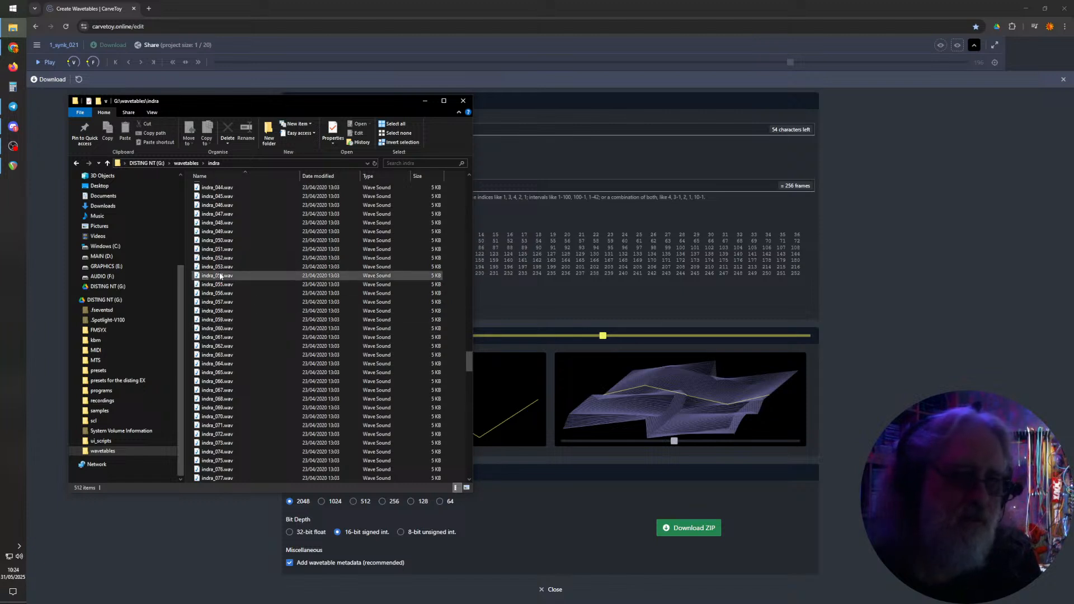
{"action": "scroll", "coordinate": [219, 271], "scroll_direction": "up", "scroll_amount": 4}
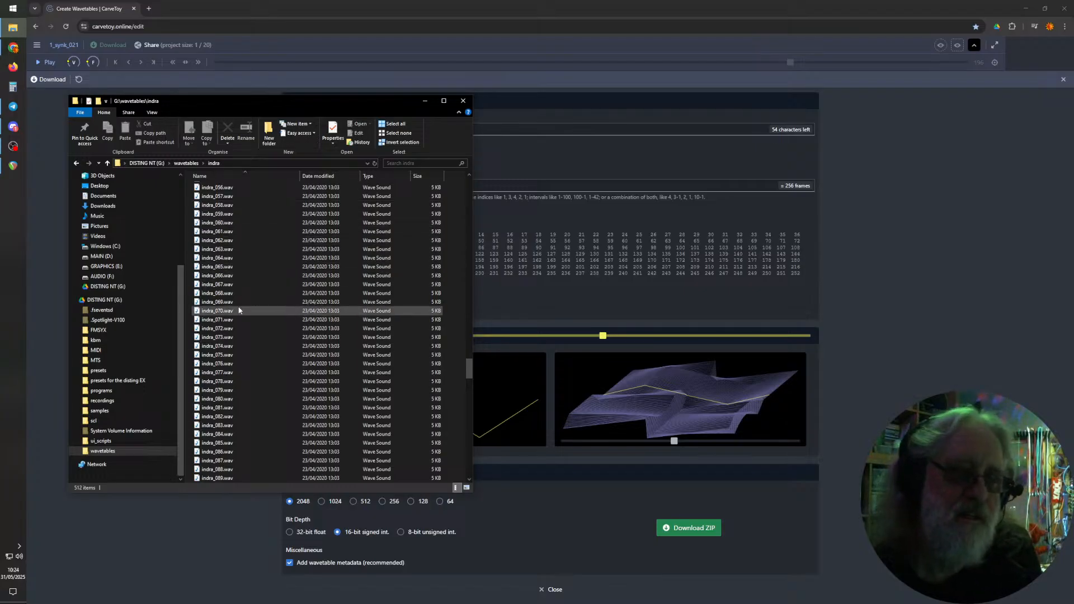
{"action": "scroll", "coordinate": [220, 327], "scroll_direction": "up", "scroll_amount": 20}
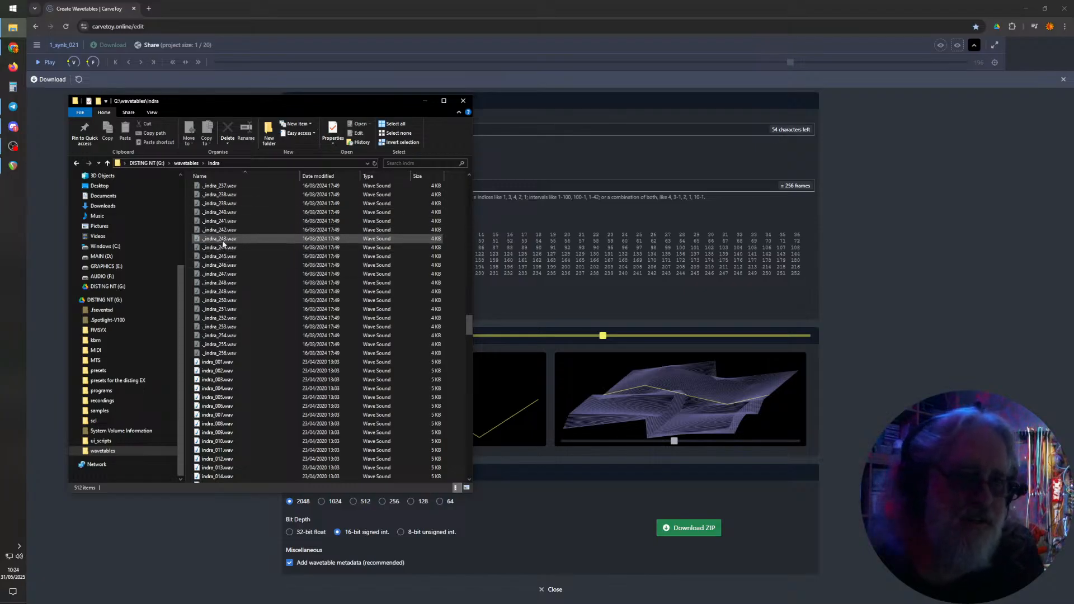
{"action": "scroll", "coordinate": [221, 245], "scroll_direction": "down", "scroll_amount": 14}
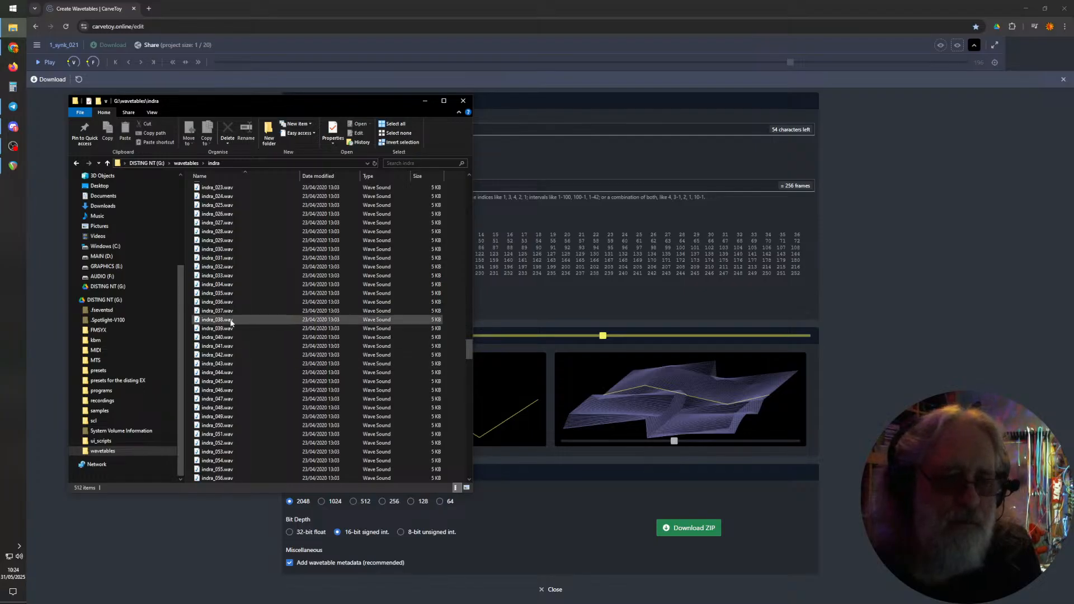
- Return to the wavetables folder and look at the frame WAV files inside the 1_synk_020 folder
{"action": "left_click", "coordinate": [186, 163]}
{"action": "scroll", "coordinate": [211, 217], "scroll_direction": "up", "scroll_amount": 20}
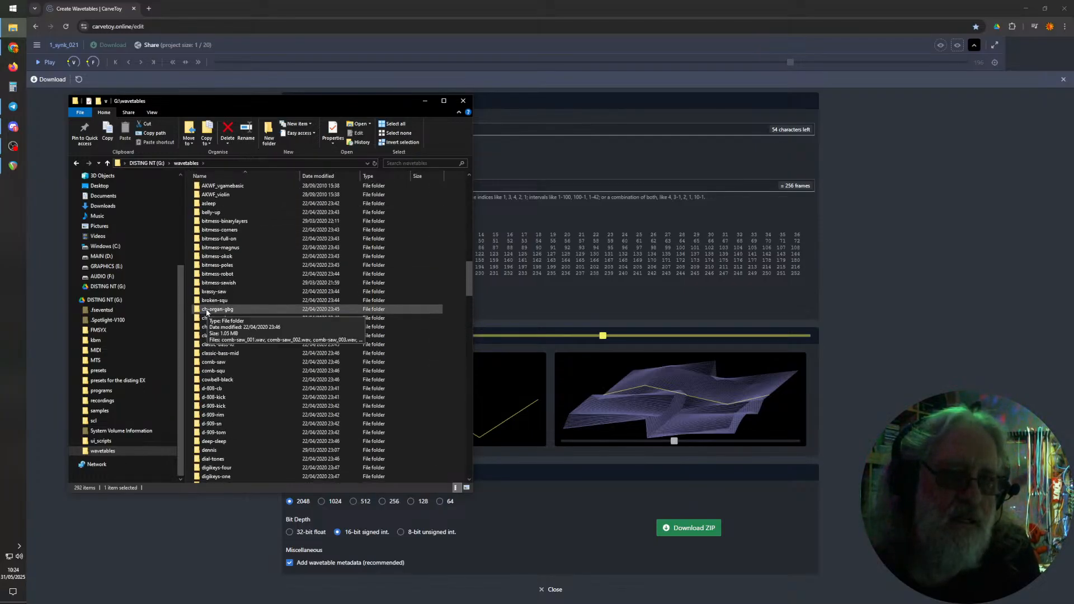
{"action": "scroll", "coordinate": [208, 330], "scroll_direction": "up", "scroll_amount": 11}
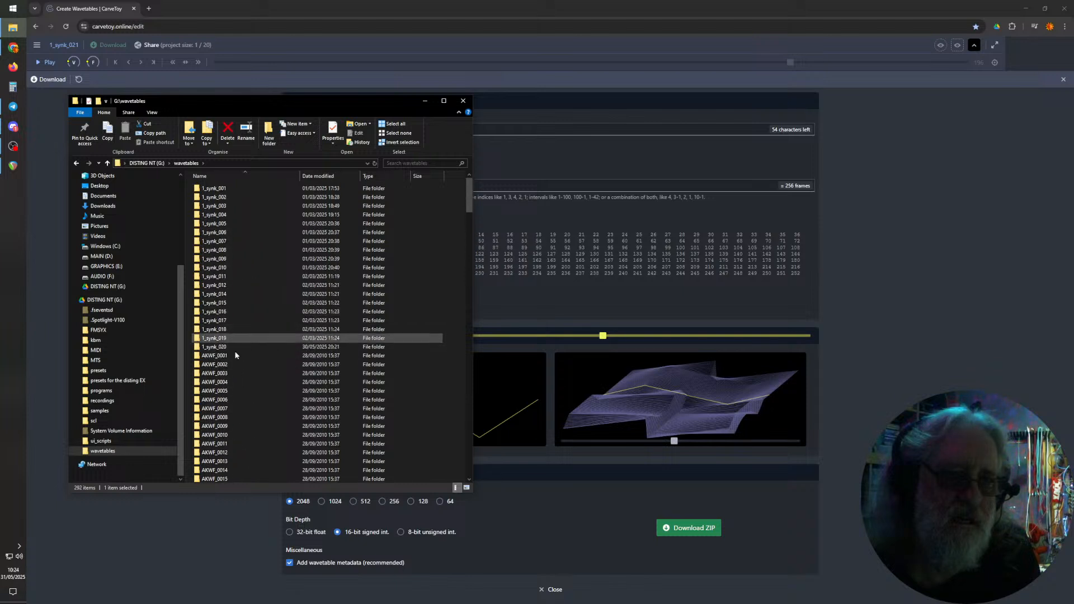
{"action": "double_click", "coordinate": [209, 347]}
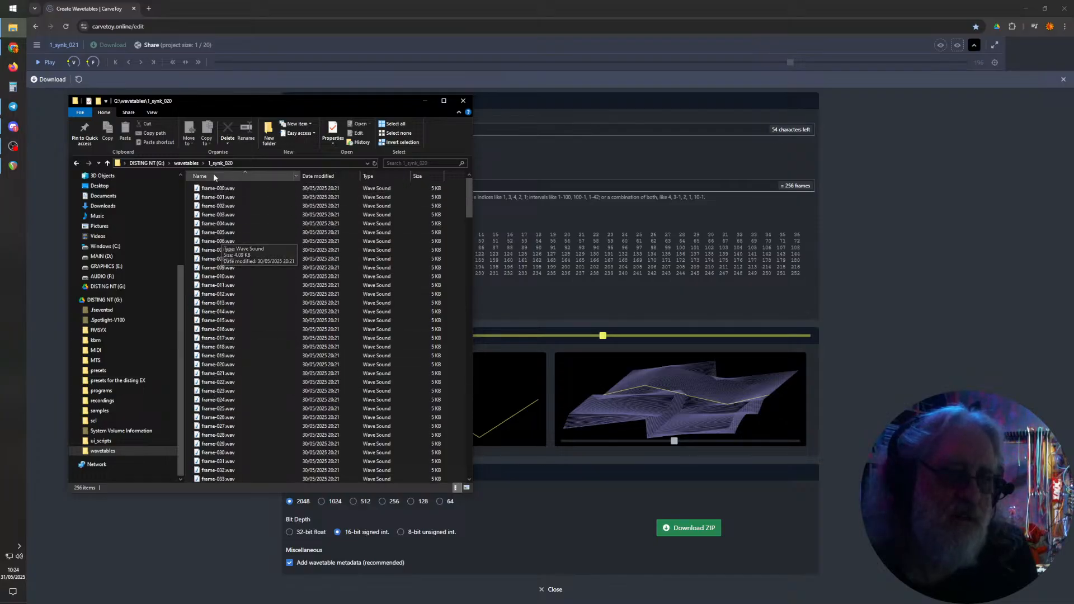
- Look through the numbered frame WAV files in the 1_synk_005 folder and return to the wavetables folder
{"action": "left_click", "coordinate": [186, 163]}
{"action": "double_click", "coordinate": [214, 224]}
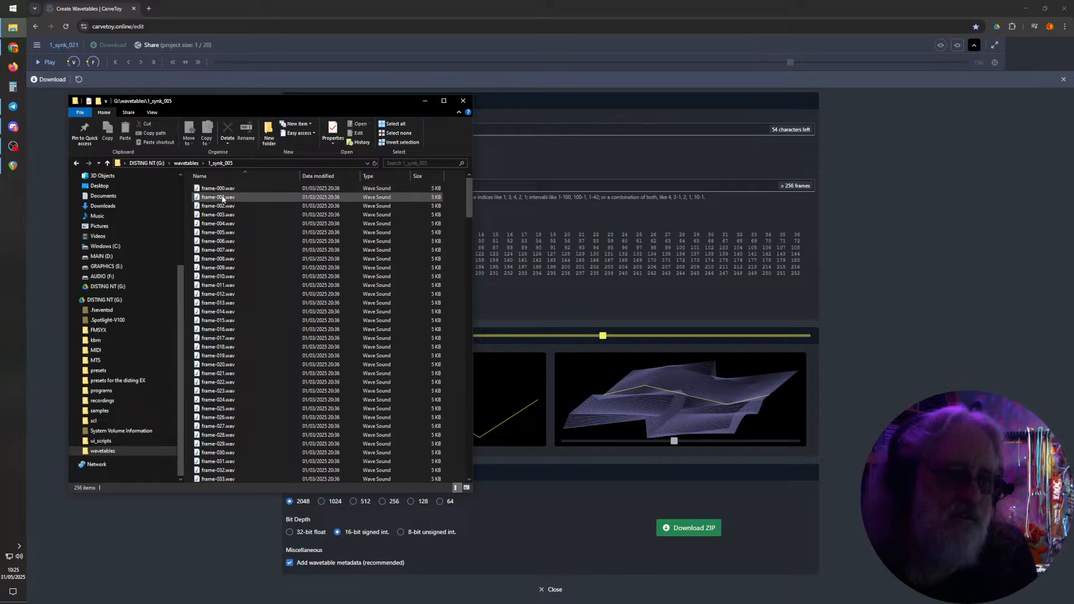
{"action": "scroll", "coordinate": [224, 241], "scroll_direction": "down", "scroll_amount": 20}
{"action": "scroll", "coordinate": [224, 300], "scroll_direction": "down", "scroll_amount": 14}
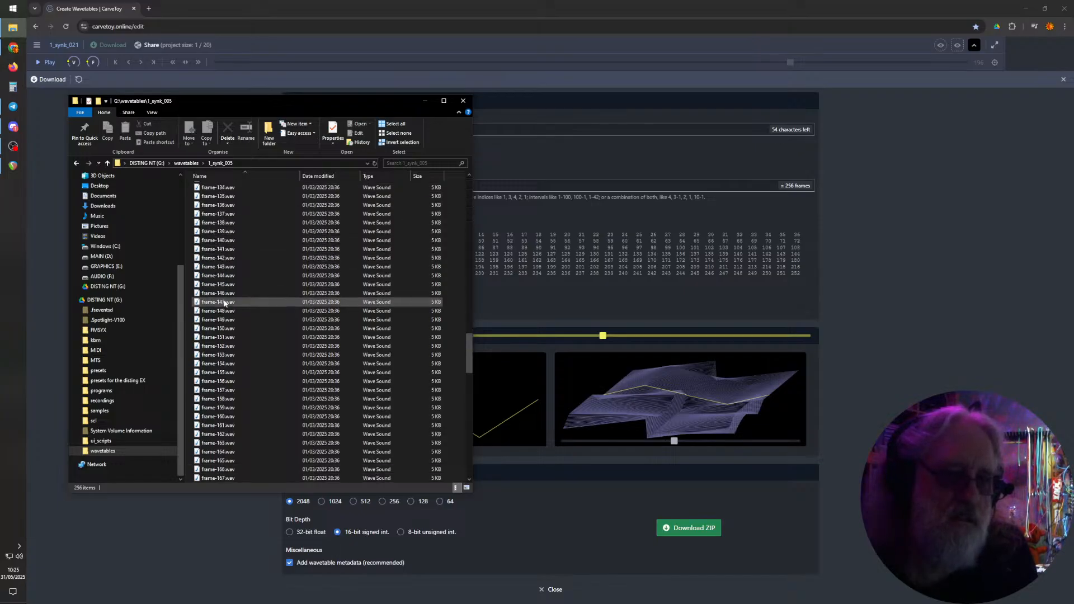
{"action": "scroll", "coordinate": [223, 305], "scroll_direction": "down", "scroll_amount": 15}
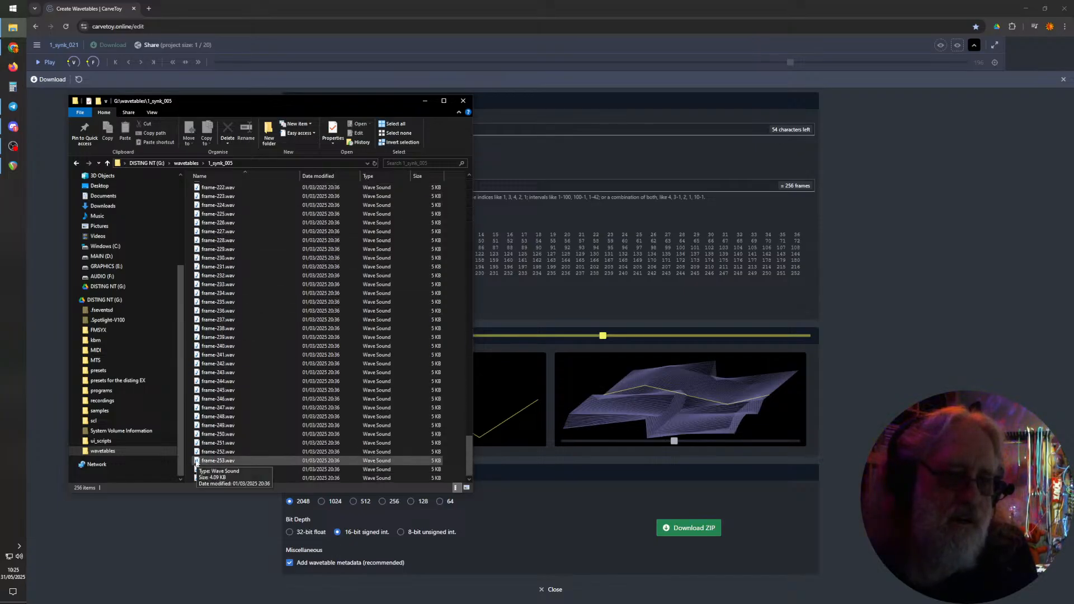
{"action": "scroll", "coordinate": [236, 334], "scroll_direction": "up", "scroll_amount": 20}
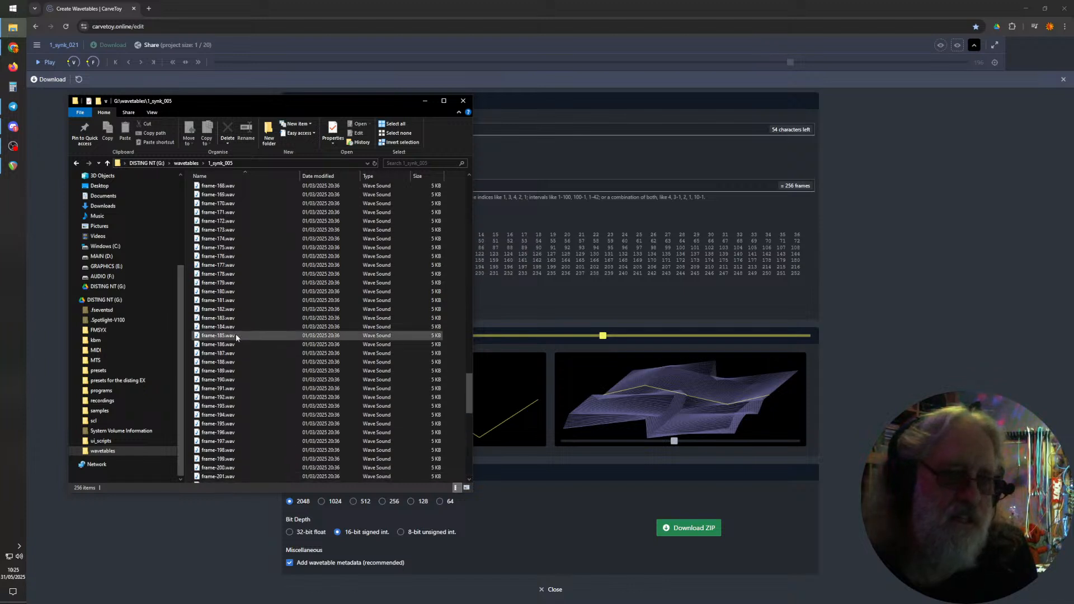
{"action": "left_click", "coordinate": [189, 163]}
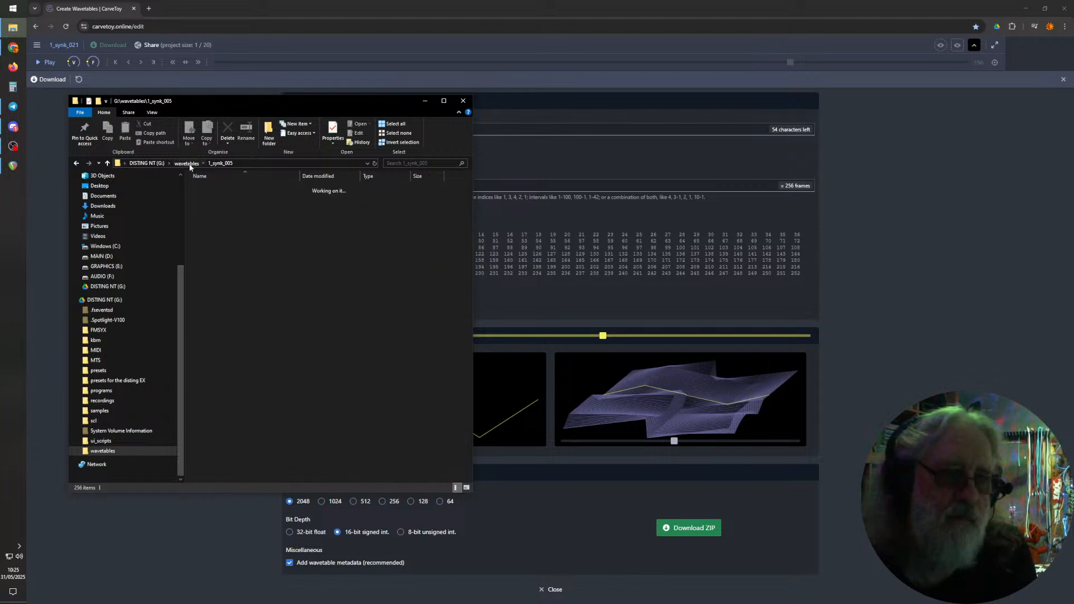
- Switch back to CarveToy, closing the download settings and the Common Shapes editor to reach the lane overview
{"action": "left_click", "coordinate": [424, 100]}
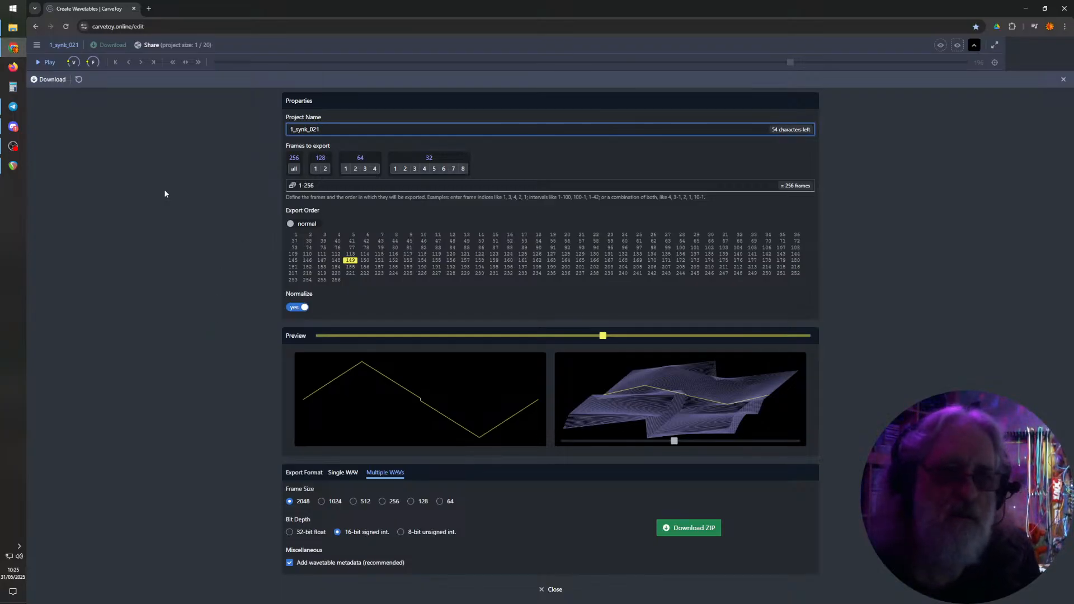
{"action": "left_click", "coordinate": [1061, 81]}
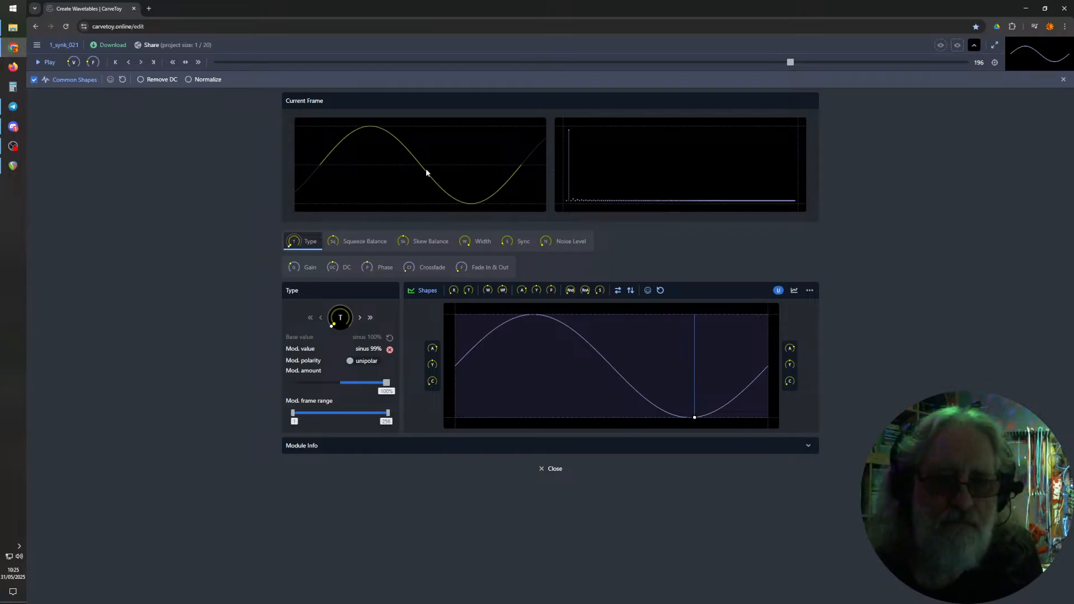
{"action": "left_click", "coordinate": [1063, 82]}
{"action": "mouse_move", "coordinate": [503, 173]}
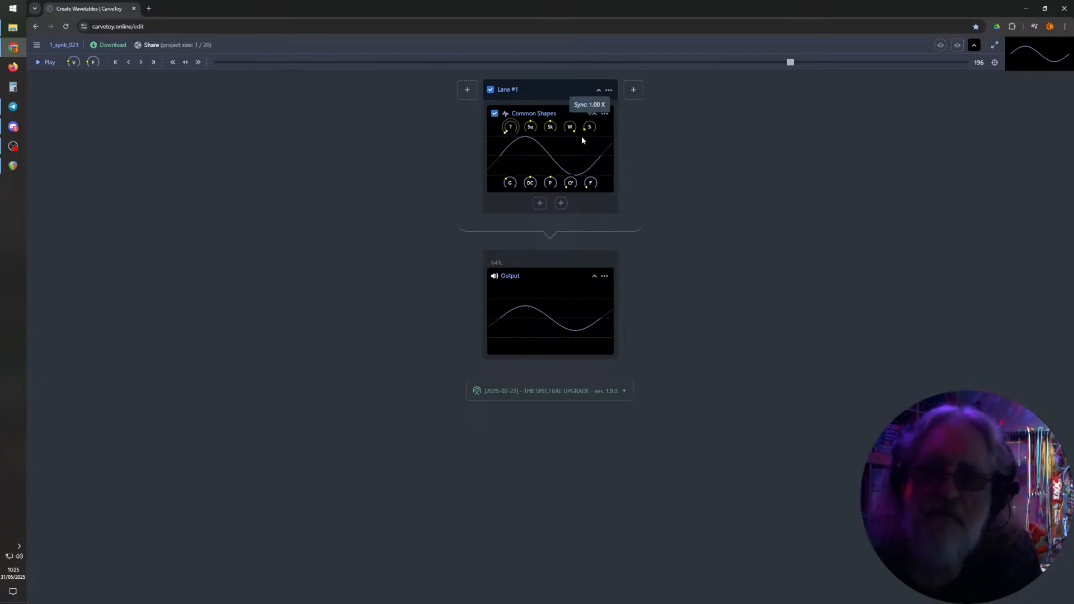
{"action": "mouse_move", "coordinate": [509, 130]}
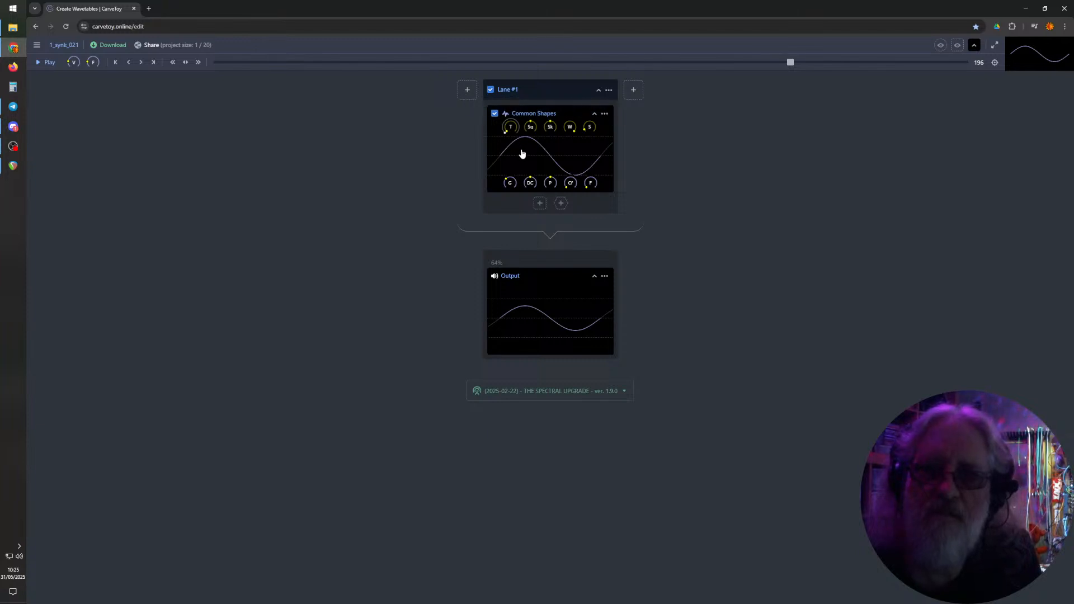
- In the Common Shapes module, set the Type base value to triangle 58%, the modulation amount to 16% and the polarity to bipolar
{"action": "left_click", "coordinate": [520, 152]}
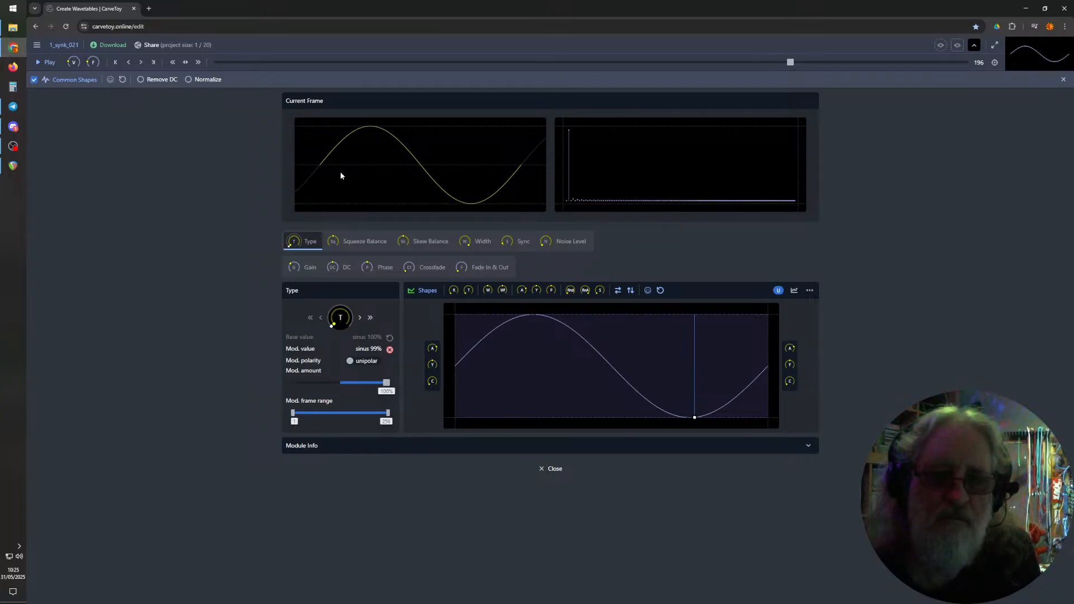
{"action": "mouse_move", "coordinate": [344, 321]}
{"action": "left_mouse_down"}
{"action": "mouse_move", "coordinate": [343, 269]}
{"action": "mouse_move", "coordinate": [342, 301]}
{"action": "left_mouse_up"}
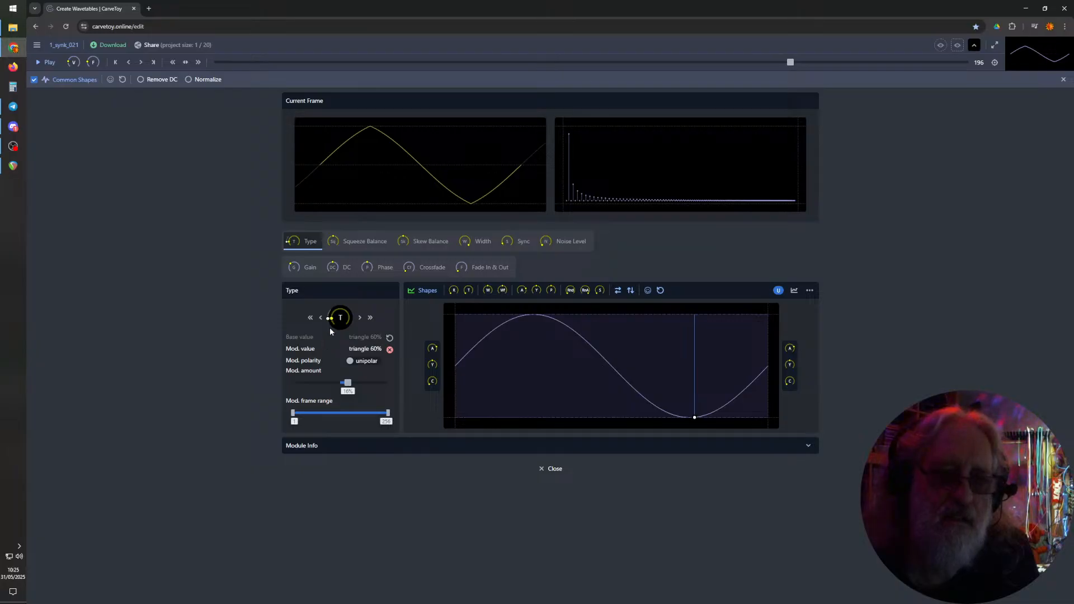
{"action": "left_click", "coordinate": [364, 364]}
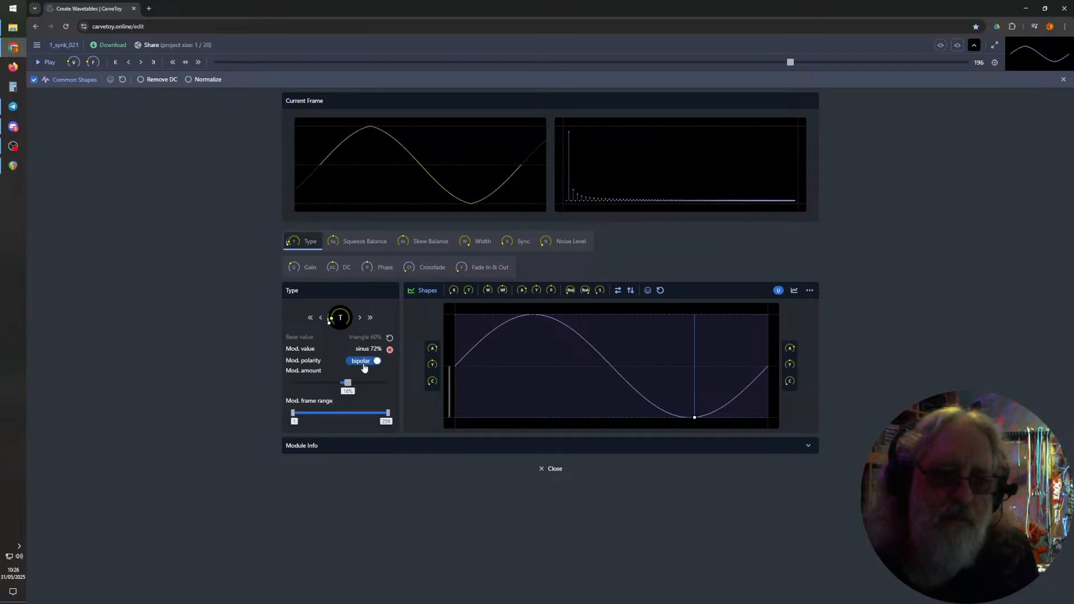
{"action": "left_click_drag", "start_coordinate": [343, 318], "coordinate": [342, 324]}
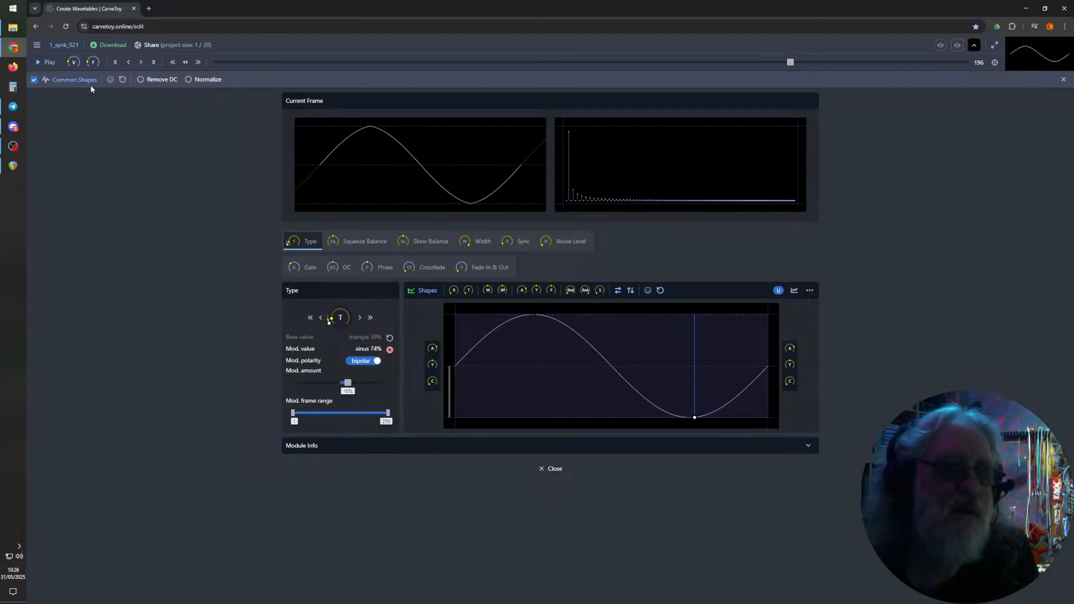
- Run the automatic frame sweep, set the Type base value to sinus 65% and start audio playback
{"action": "left_click", "coordinate": [185, 62]}
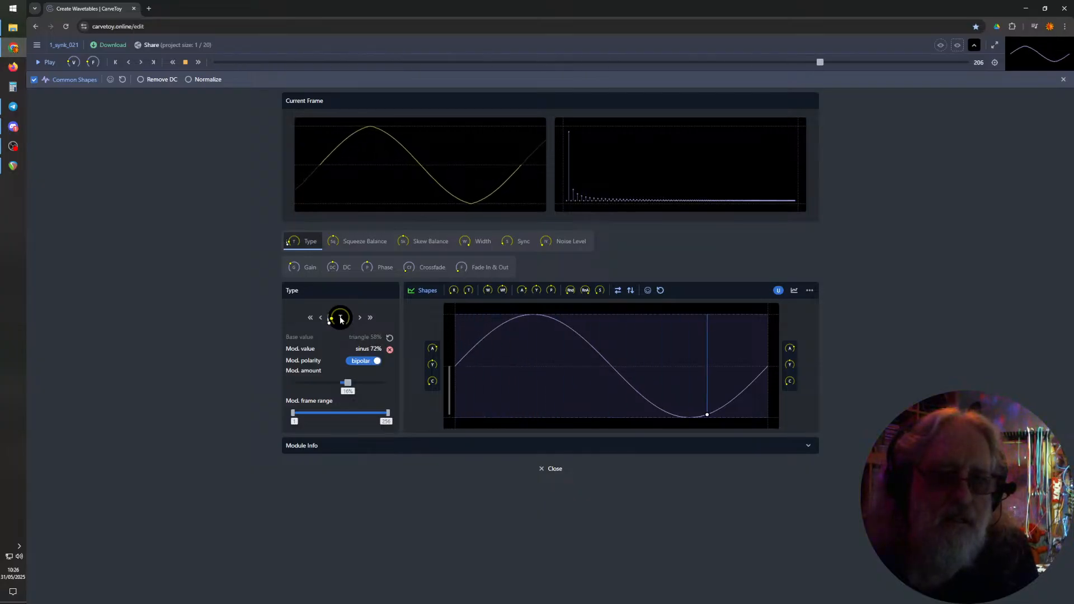
{"action": "left_click_drag", "start_coordinate": [341, 320], "coordinate": [342, 323]}
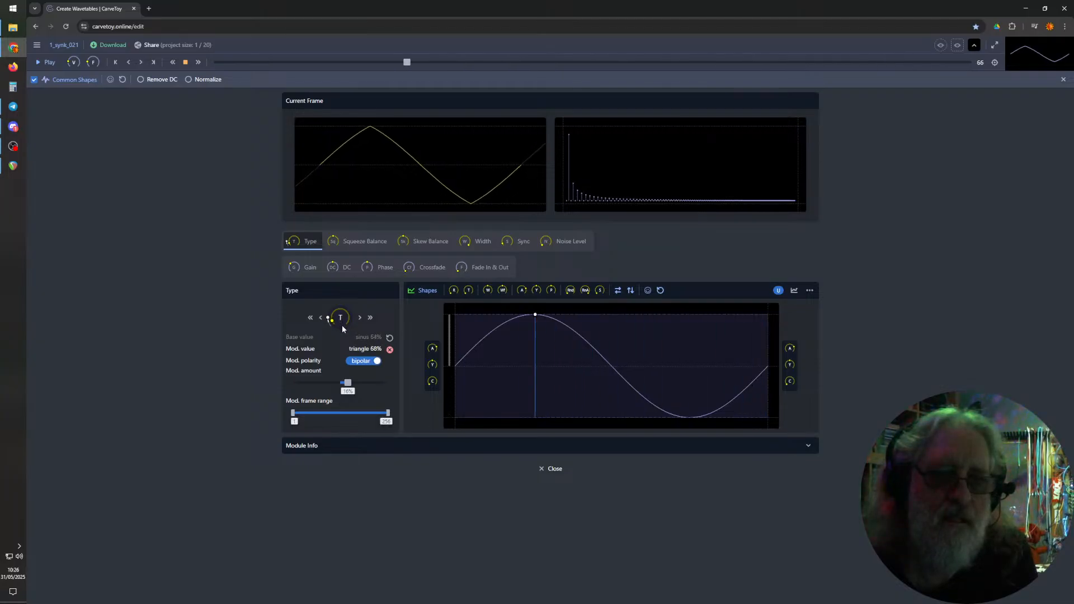
{"action": "left_click_drag", "start_coordinate": [342, 325], "coordinate": [342, 327]}
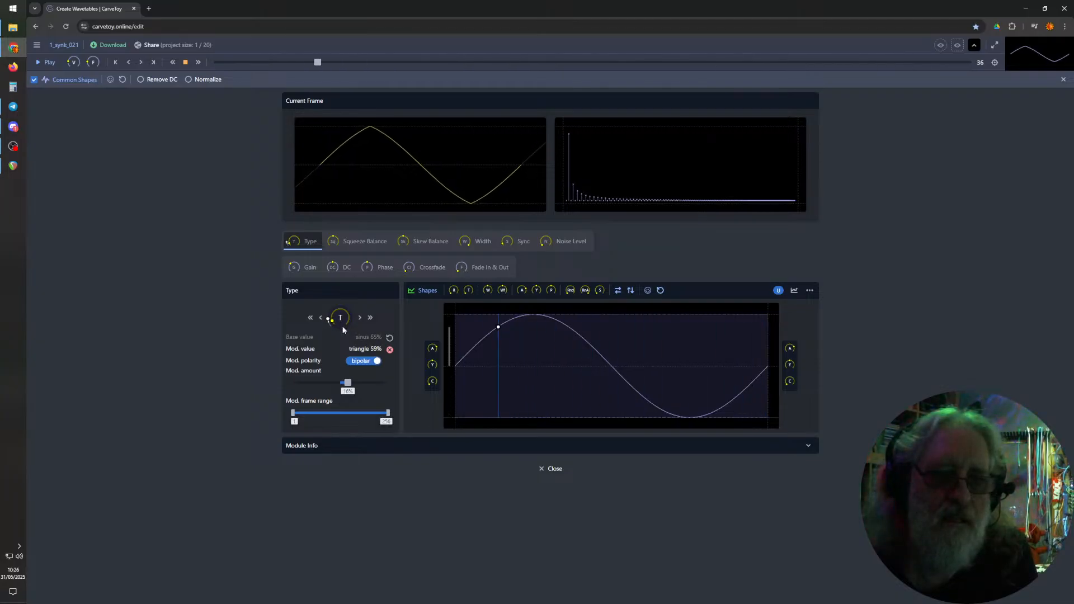
{"action": "left_click", "coordinate": [47, 64]}
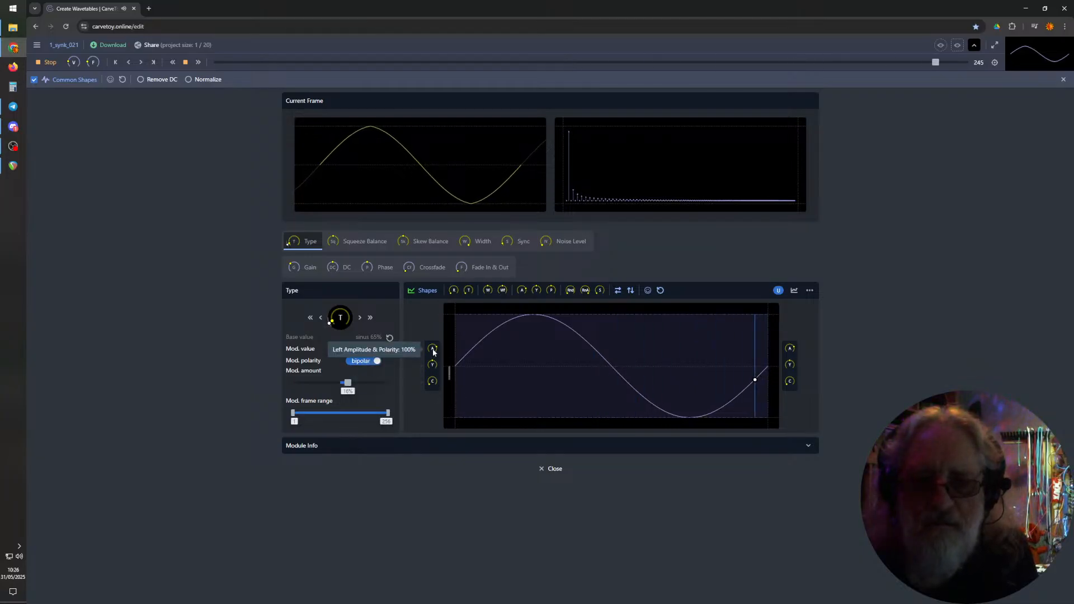
- Lower the modulation curve's amplitude equally at both ends and cut its start and end so it runs from peak to trough
{"action": "left_click_drag", "start_coordinate": [432, 351], "coordinate": [434, 361]}
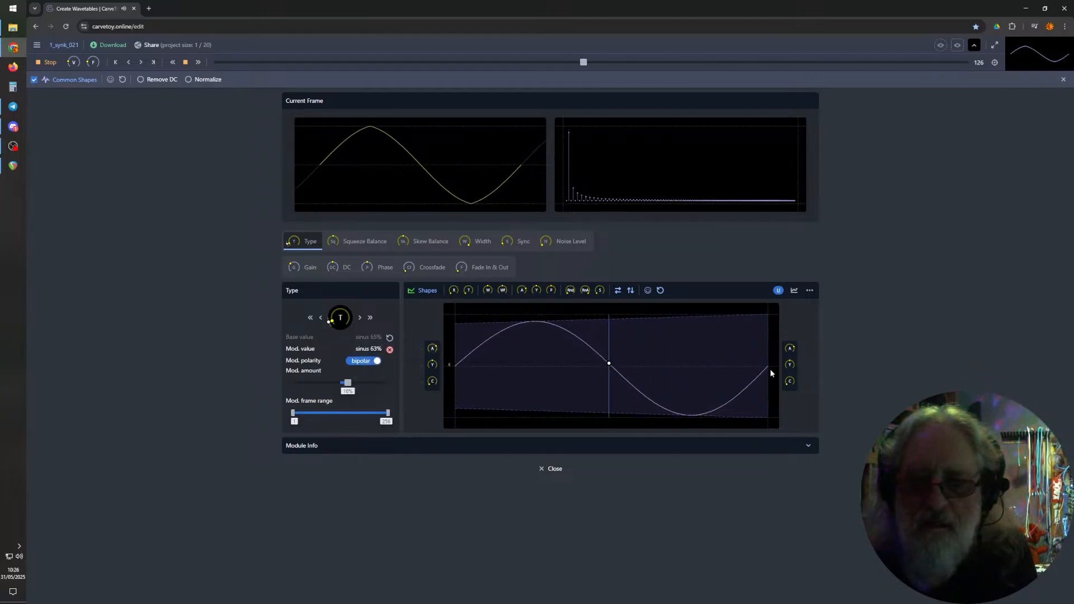
{"action": "left_click_drag", "start_coordinate": [791, 350], "coordinate": [791, 360]}
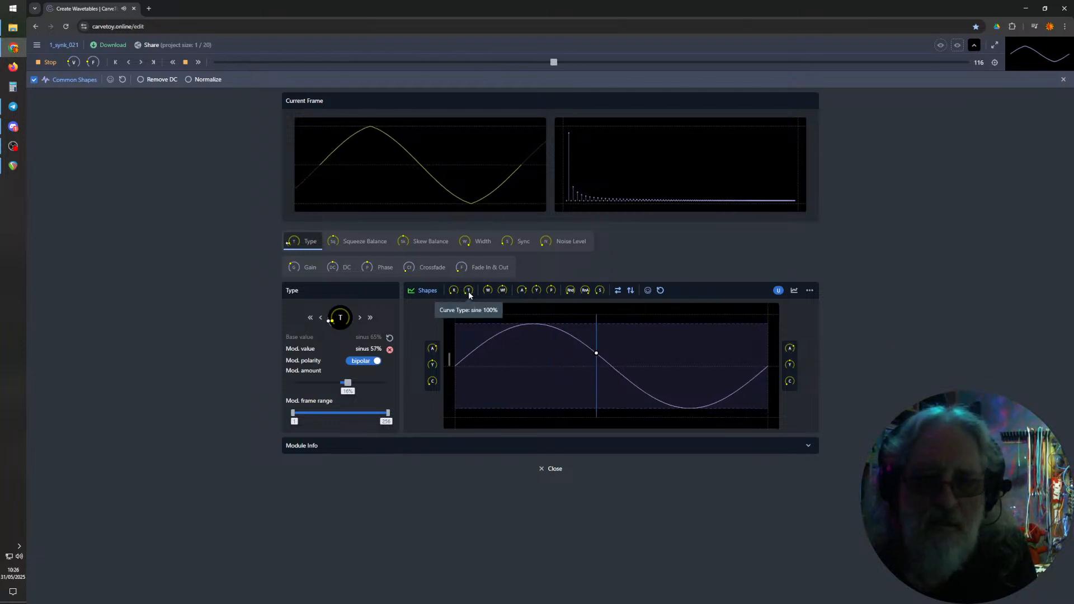
{"action": "mouse_move", "coordinate": [469, 293]}
{"action": "left_mouse_down"}
{"action": "mouse_move", "coordinate": [466, 266]}
{"action": "mouse_move", "coordinate": [465, 296]}
{"action": "left_mouse_up"}
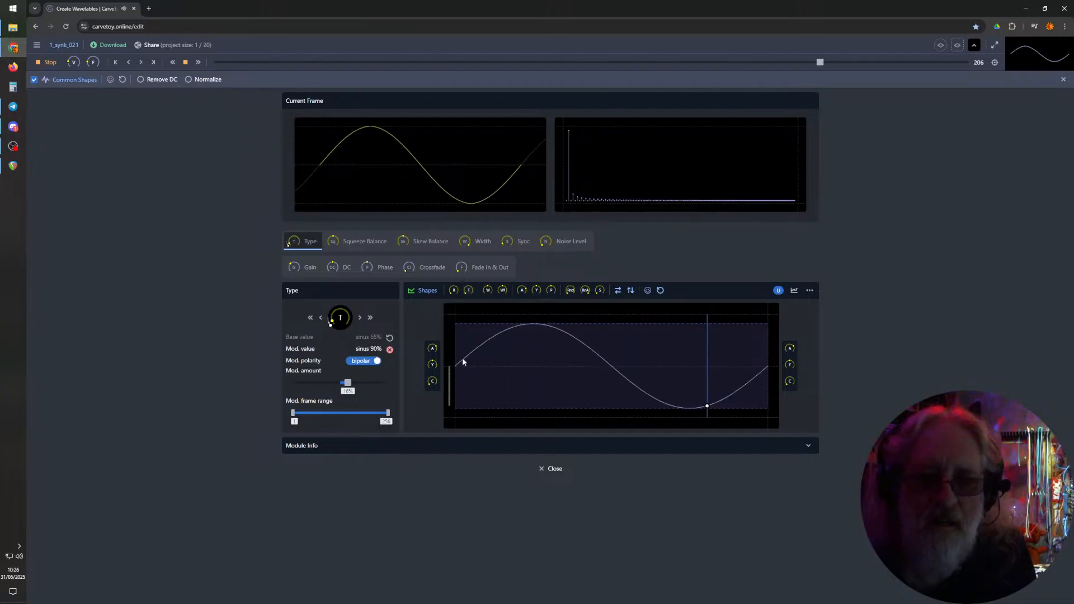
{"action": "left_click_drag", "start_coordinate": [434, 370], "coordinate": [438, 362]}
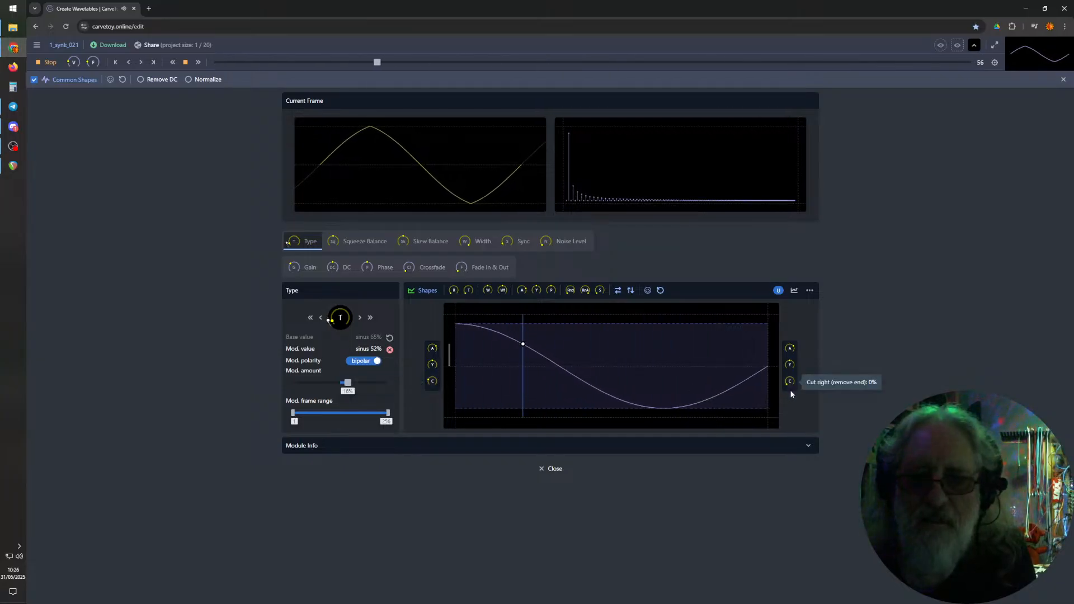
{"action": "left_click_drag", "start_coordinate": [791, 394], "coordinate": [793, 359]}
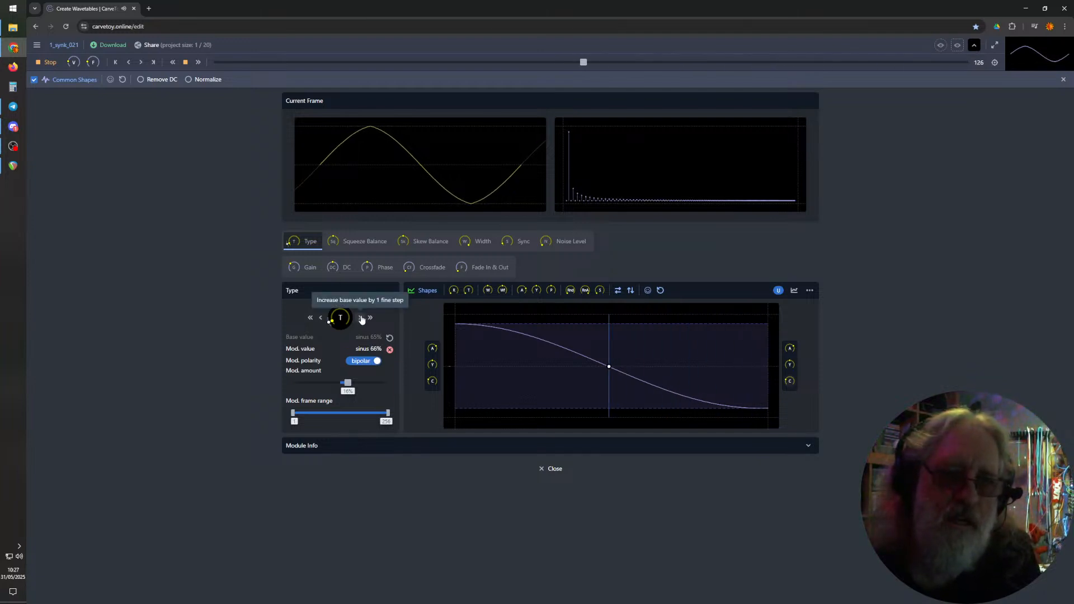
- Set the Type base value to triangle 71% and the modulation amount to 21%, and close the Common Shapes editor
{"action": "left_click_drag", "start_coordinate": [348, 382], "coordinate": [355, 383]}
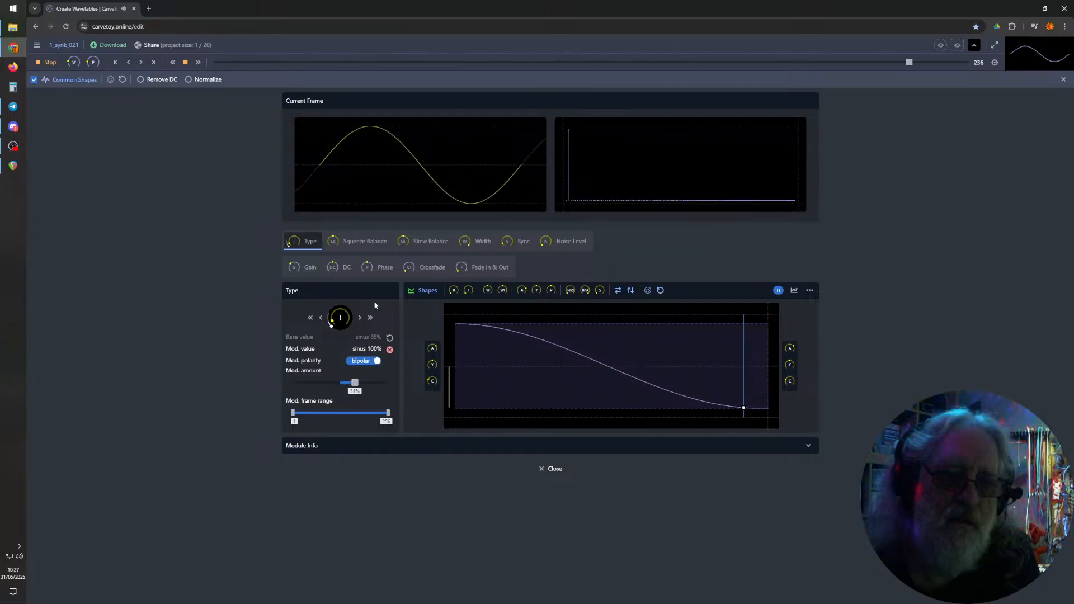
{"action": "scroll", "coordinate": [341, 319], "scroll_direction": "up", "scroll_amount": 4}
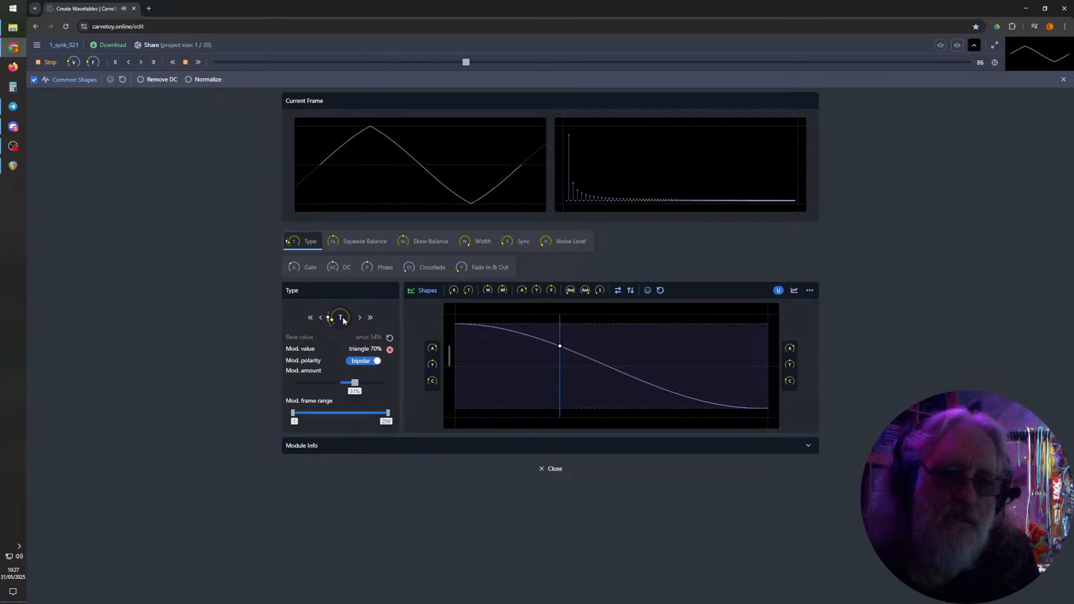
{"action": "scroll", "coordinate": [342, 319], "scroll_direction": "down", "scroll_amount": 1}
{"action": "left_click_drag", "start_coordinate": [342, 320], "coordinate": [340, 307]}
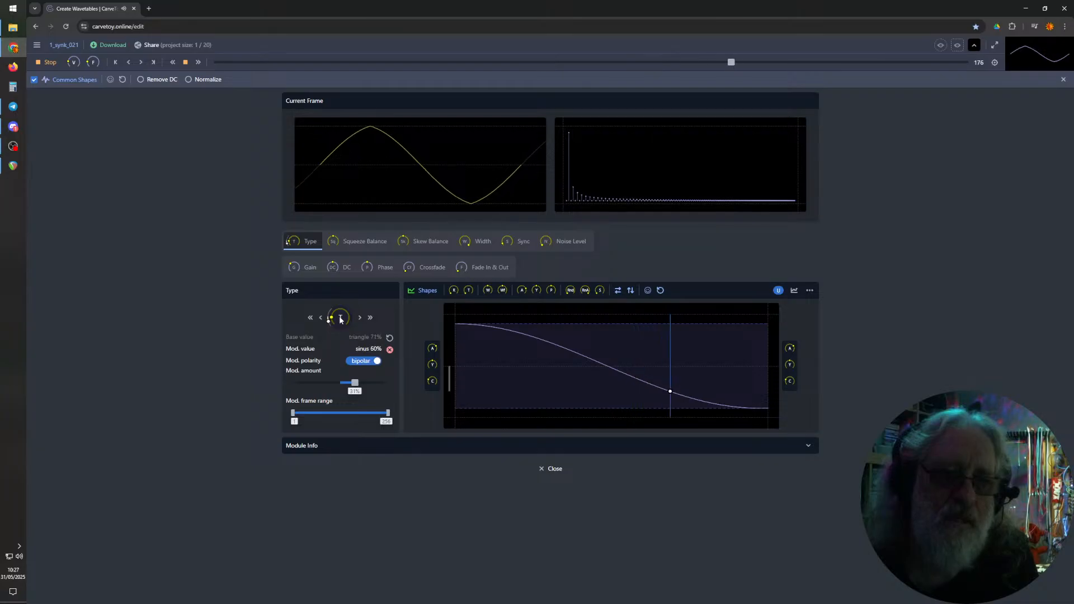
{"action": "left_click_drag", "start_coordinate": [355, 382], "coordinate": [354, 383]}
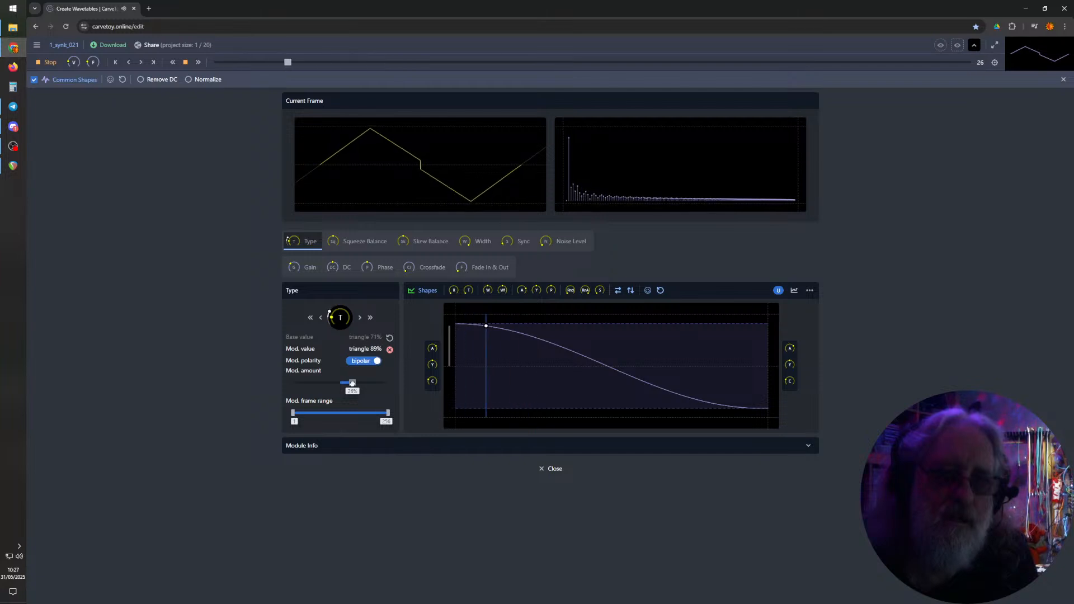
{"action": "left_click_drag", "start_coordinate": [352, 382], "coordinate": [351, 382]}
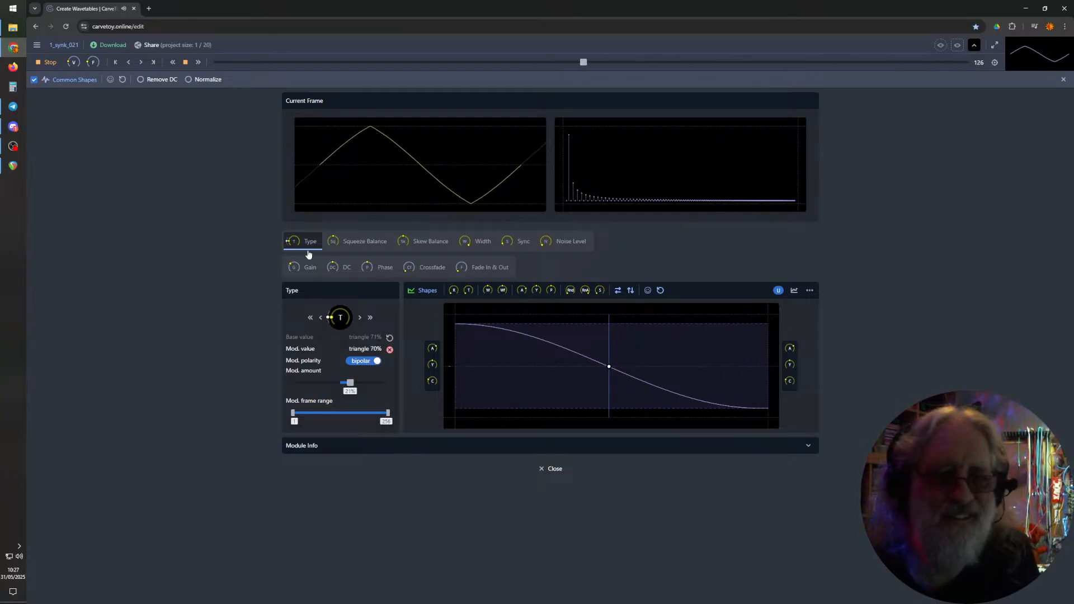
{"action": "left_click", "coordinate": [1063, 79]}
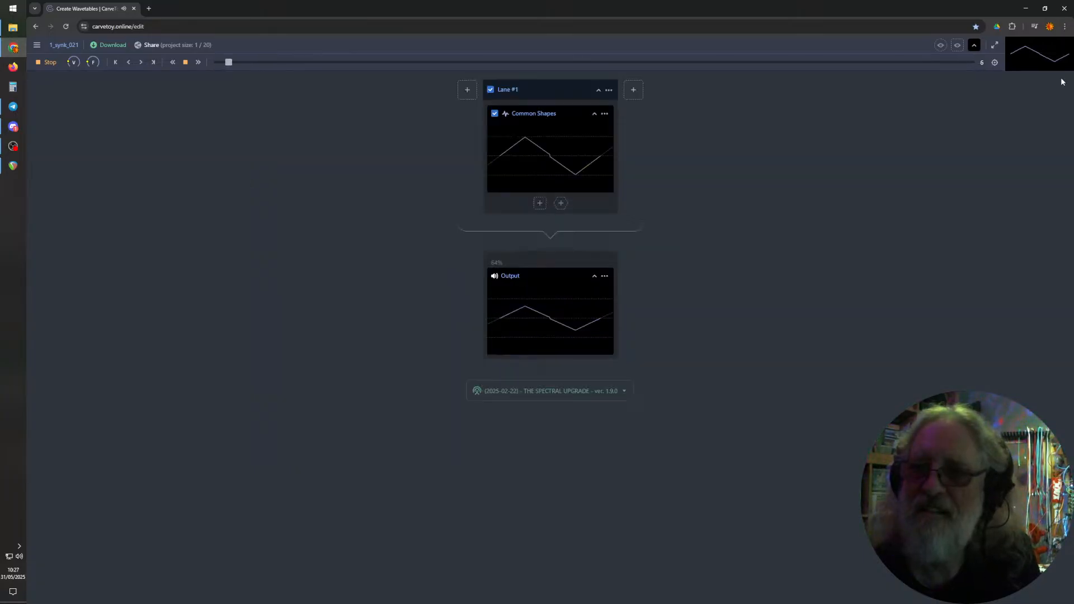
- Add a second lane, insert a new Additive generator into it and open the generator's editor
{"action": "left_click", "coordinate": [498, 90]}
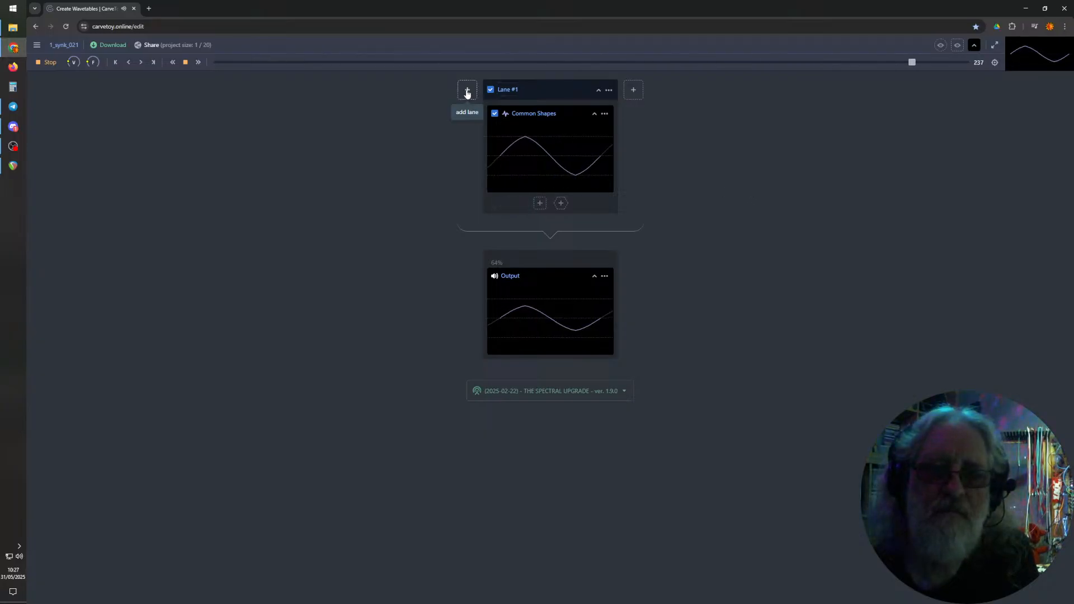
{"action": "left_click", "coordinate": [631, 90]}
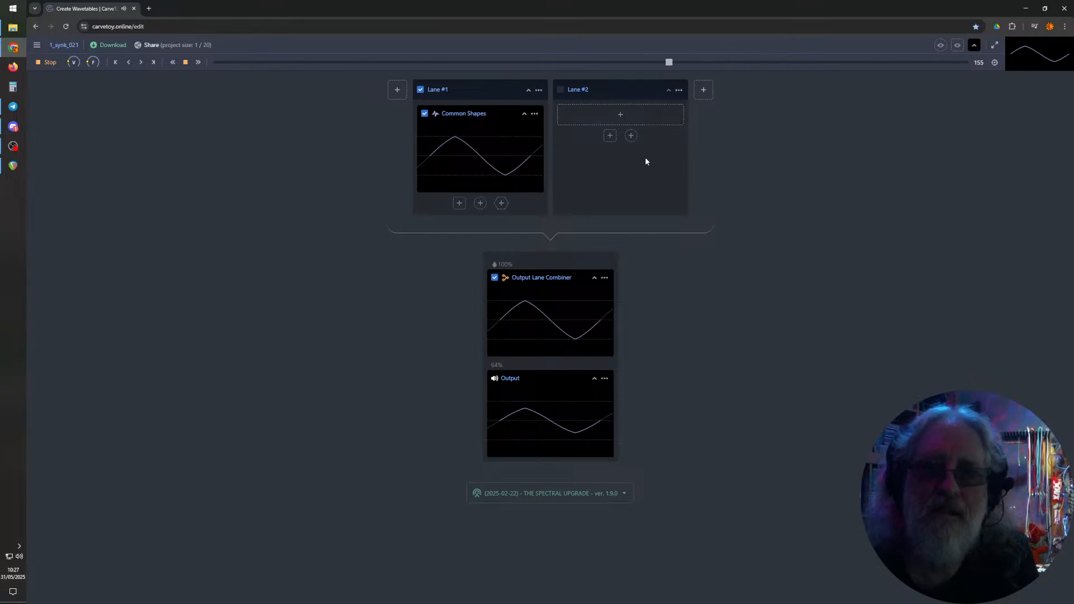
{"action": "left_click", "coordinate": [622, 117]}
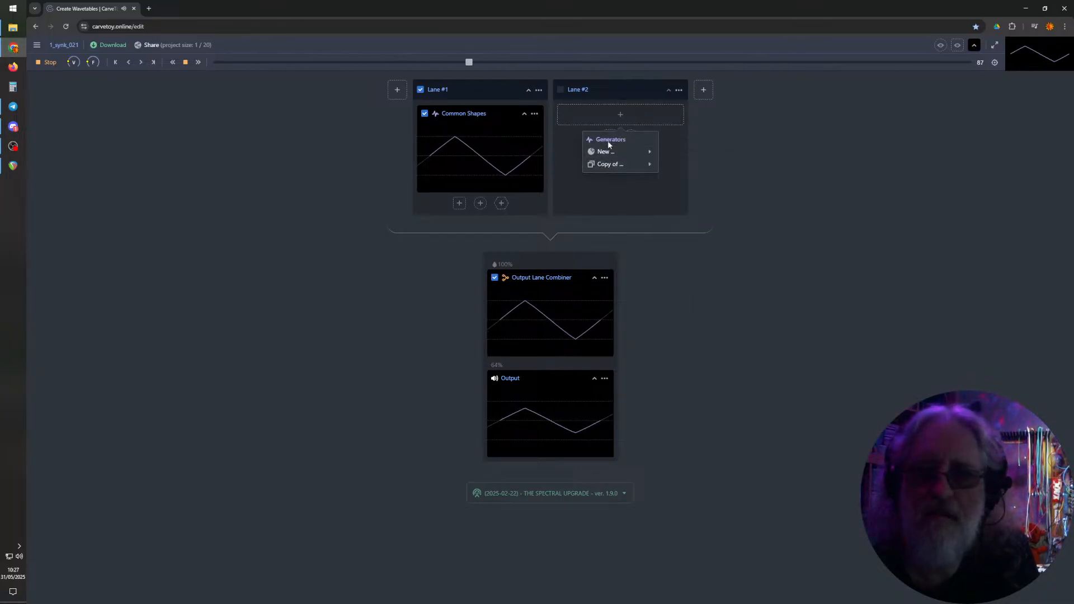
{"action": "mouse_move", "coordinate": [607, 153]}
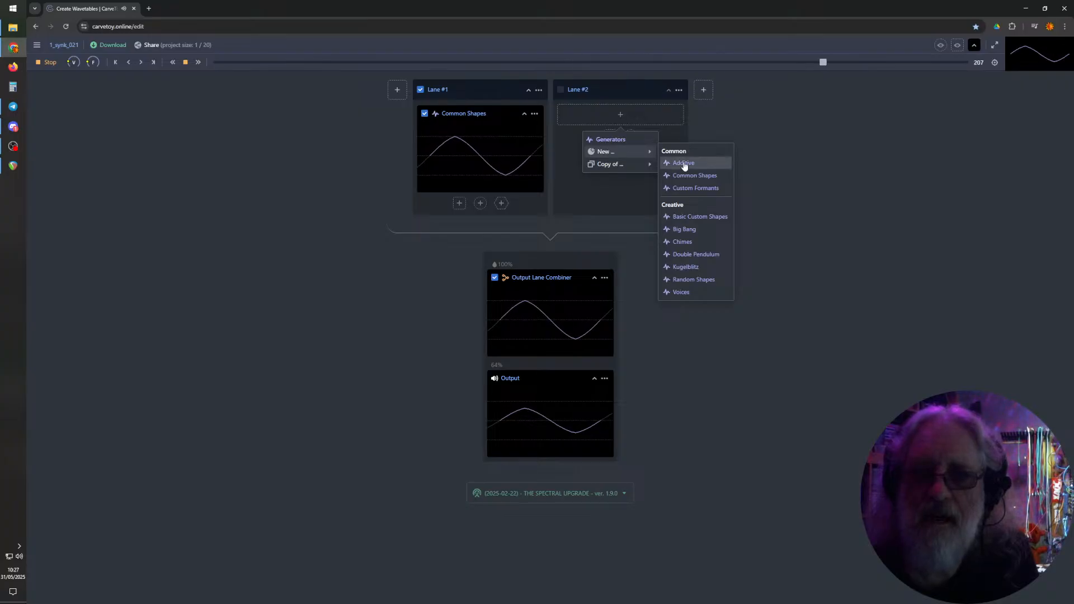
{"action": "left_click", "coordinate": [683, 163]}
{"action": "left_click", "coordinate": [620, 162]}
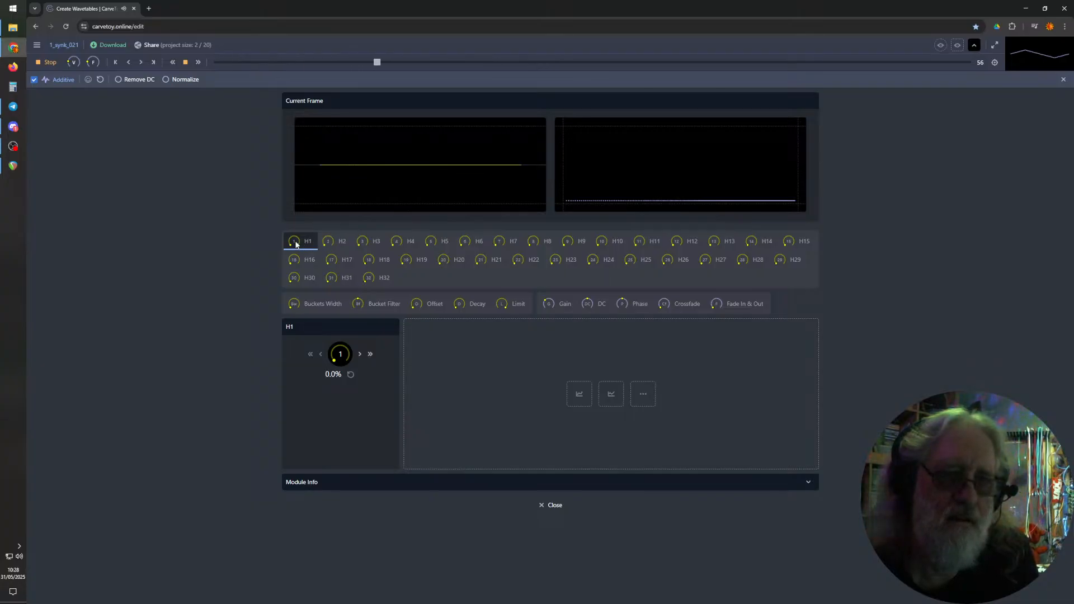
- Try an additive spectrum with H1 and H5 at 100%, H6 to H10 raised, H25 at 42% and H32 at 35.8%
{"action": "left_click_drag", "start_coordinate": [296, 245], "coordinate": [314, 101]}
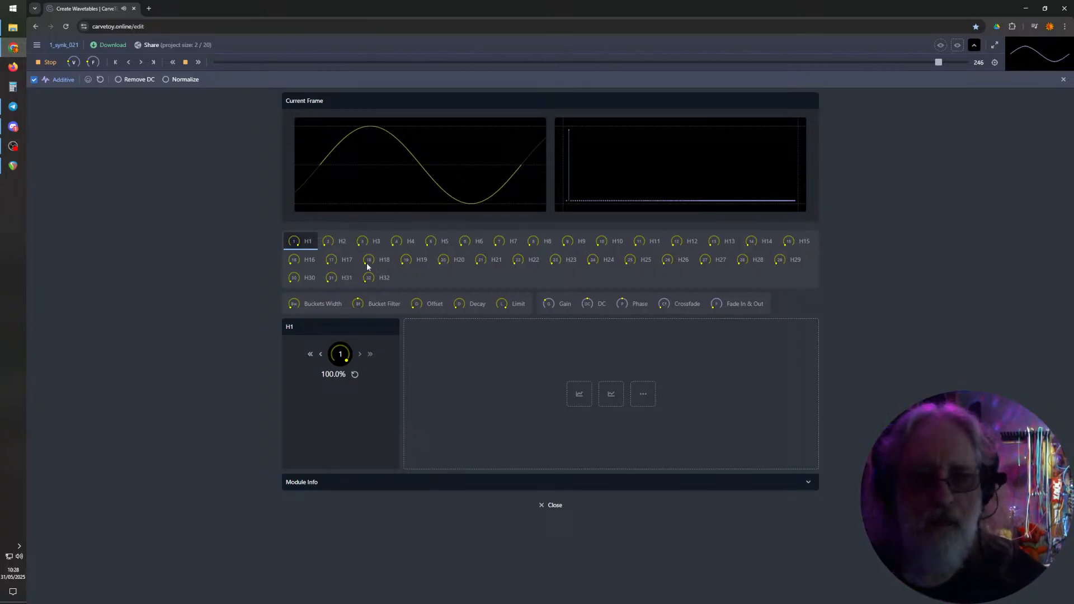
{"action": "left_click", "coordinate": [434, 245]}
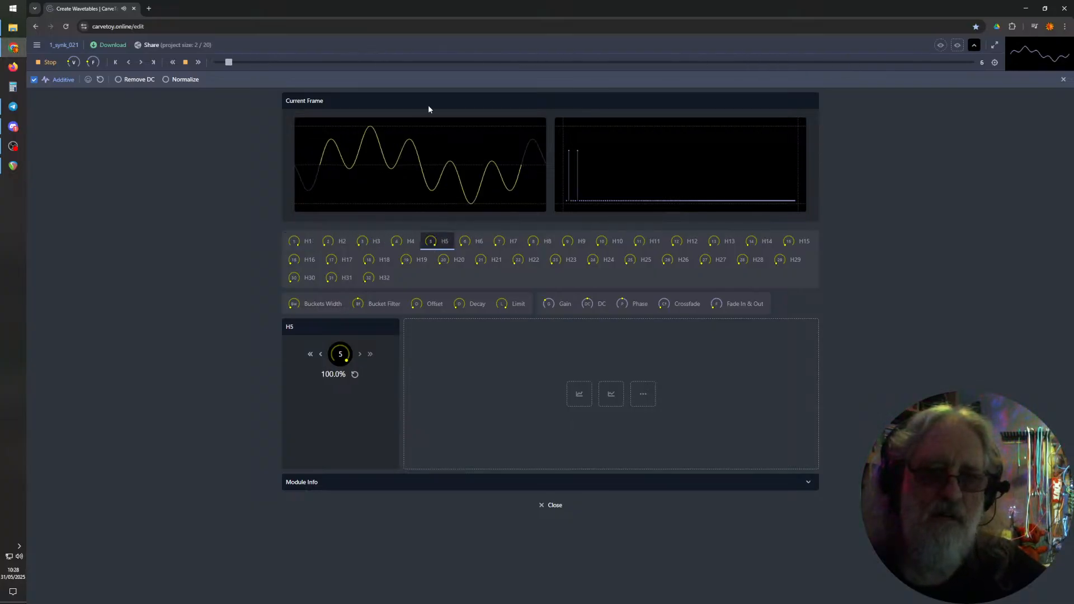
{"action": "left_click", "coordinate": [473, 241]}
{"action": "left_click", "coordinate": [507, 241]}
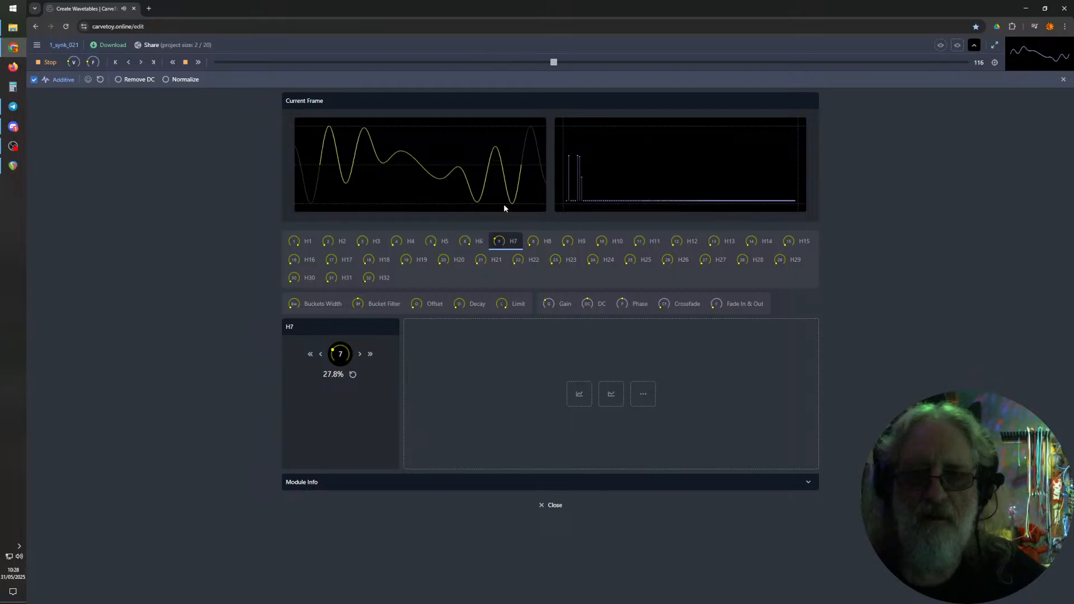
{"action": "left_click", "coordinate": [541, 241]}
{"action": "left_click", "coordinate": [571, 241]}
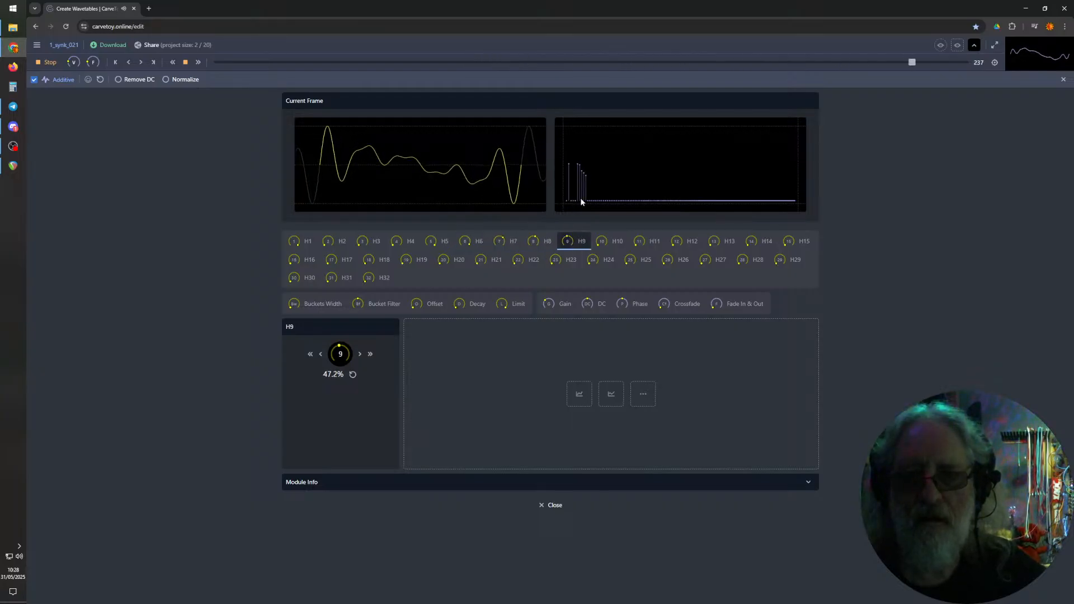
{"action": "left_click", "coordinate": [604, 242]}
{"action": "left_click_drag", "start_coordinate": [629, 264], "coordinate": [634, 215]}
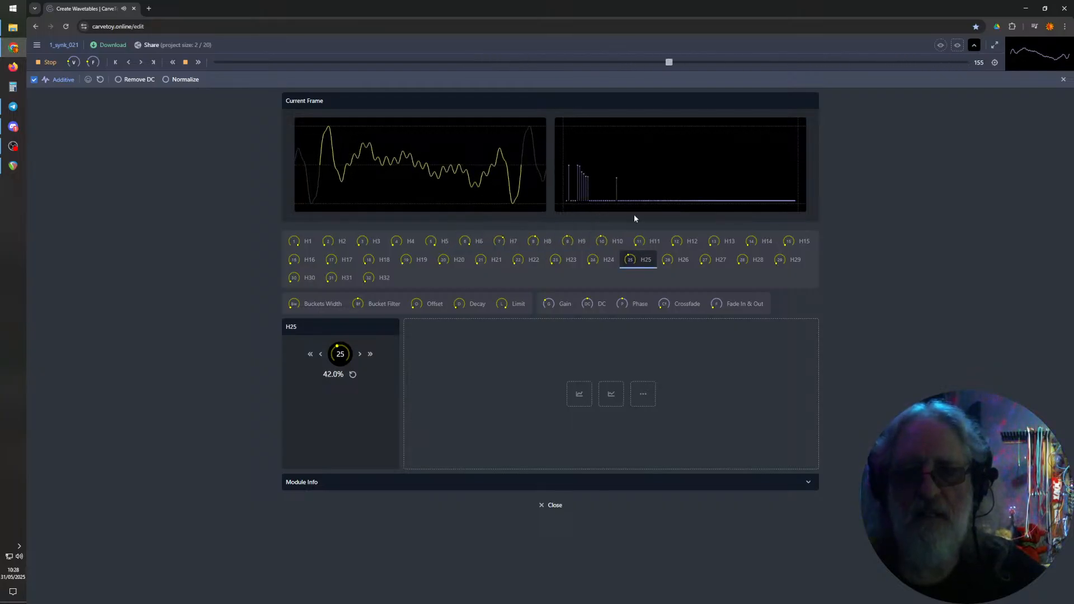
{"action": "left_click_drag", "start_coordinate": [367, 278], "coordinate": [375, 183]}
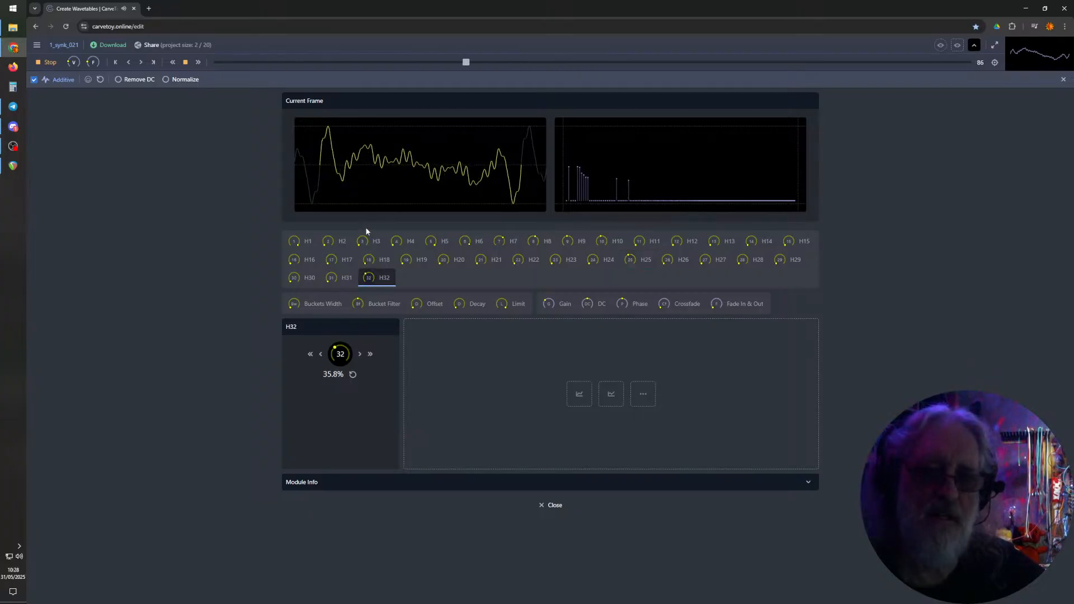
- Reset all raised harmonics, including H1, H5 to H10, H25 and H32, to 0%
{"action": "left_click_drag", "start_coordinate": [329, 281], "coordinate": [317, 314]}
{"action": "left_click", "coordinate": [329, 278]}
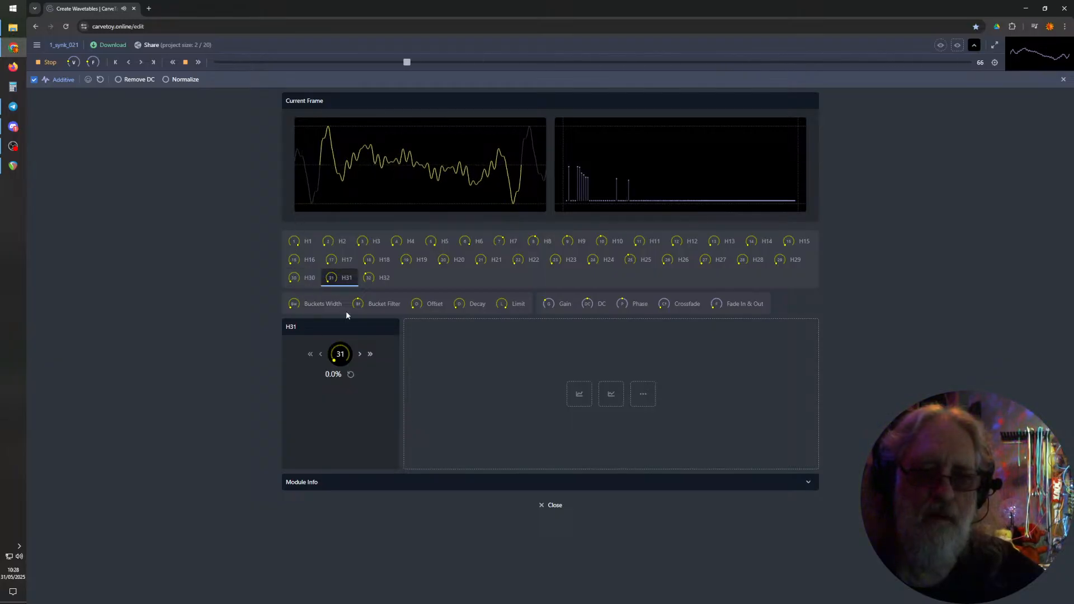
{"action": "left_click", "coordinate": [369, 282]}
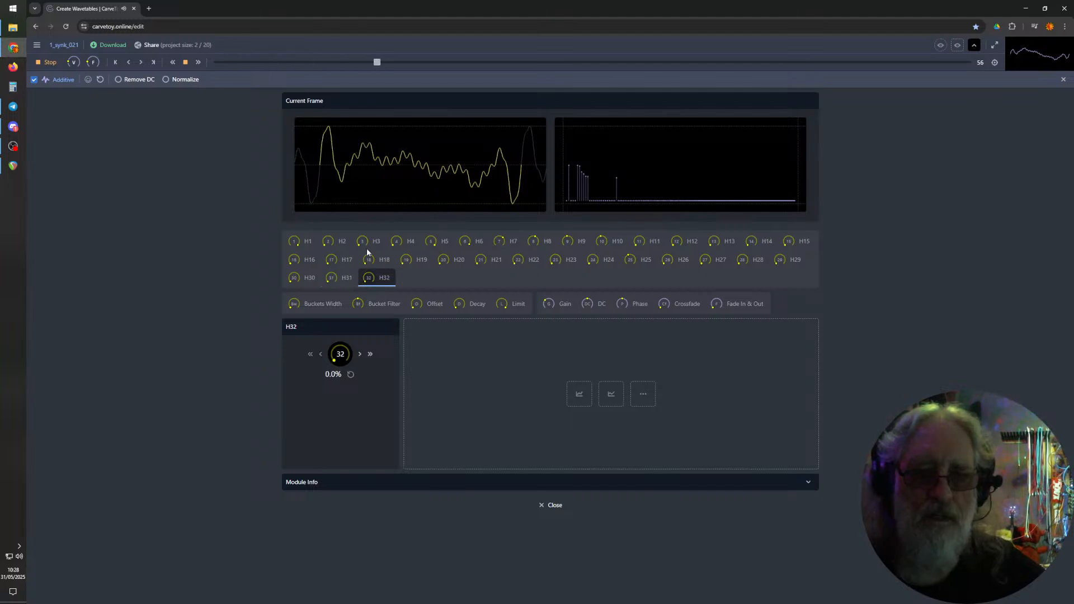
{"action": "left_click", "coordinate": [318, 245]}
{"action": "left_click", "coordinate": [330, 244]}
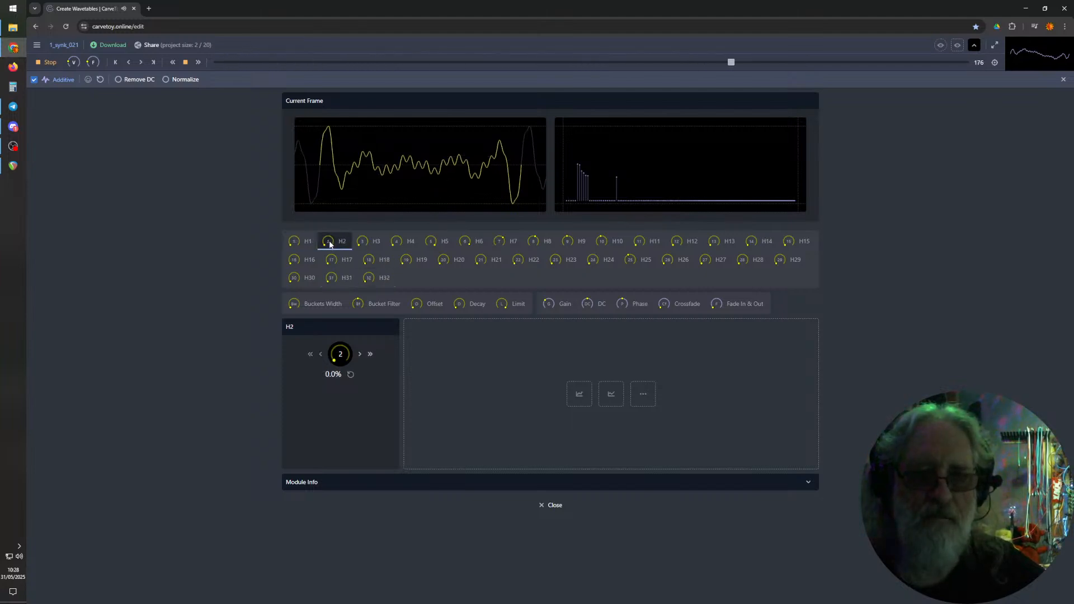
{"action": "left_click", "coordinate": [362, 247]}
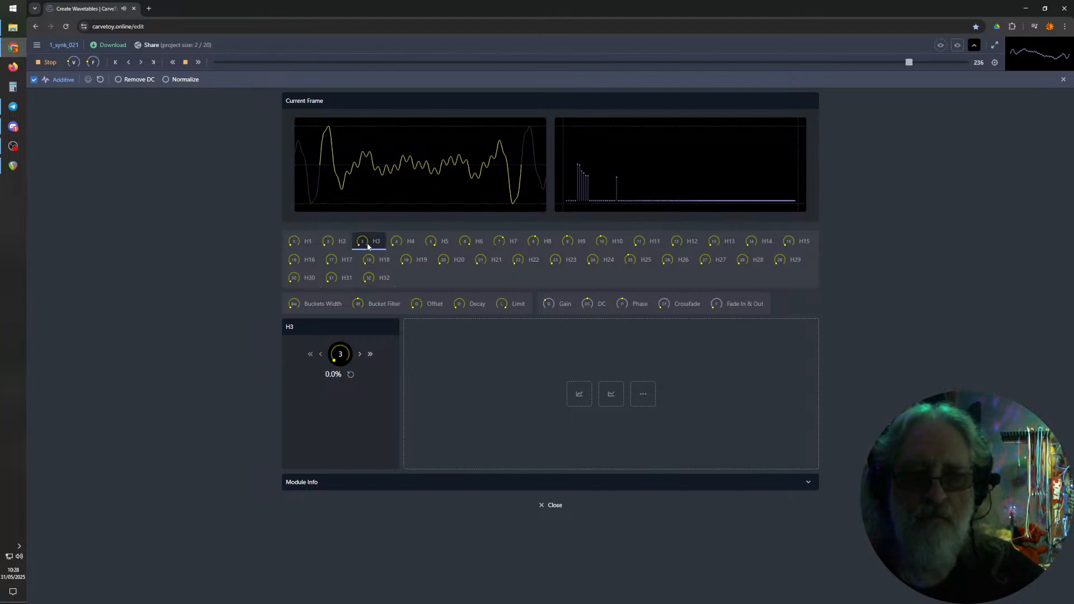
{"action": "left_click", "coordinate": [468, 245]}
{"action": "left_click", "coordinate": [501, 243]}
{"action": "left_click", "coordinate": [537, 243]}
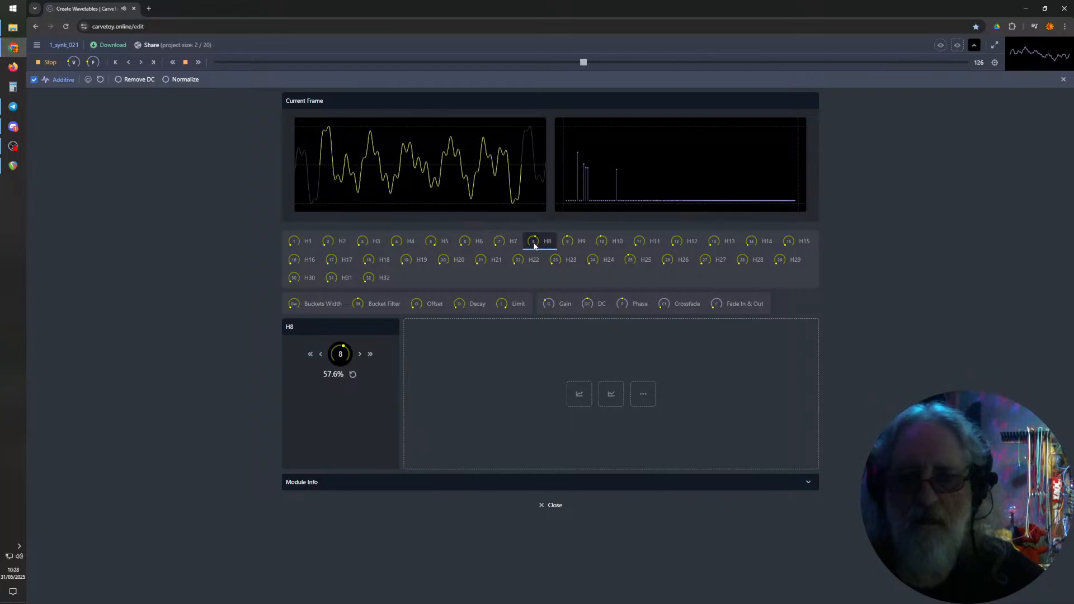
{"action": "left_click", "coordinate": [564, 243]}
{"action": "left_click", "coordinate": [613, 245]}
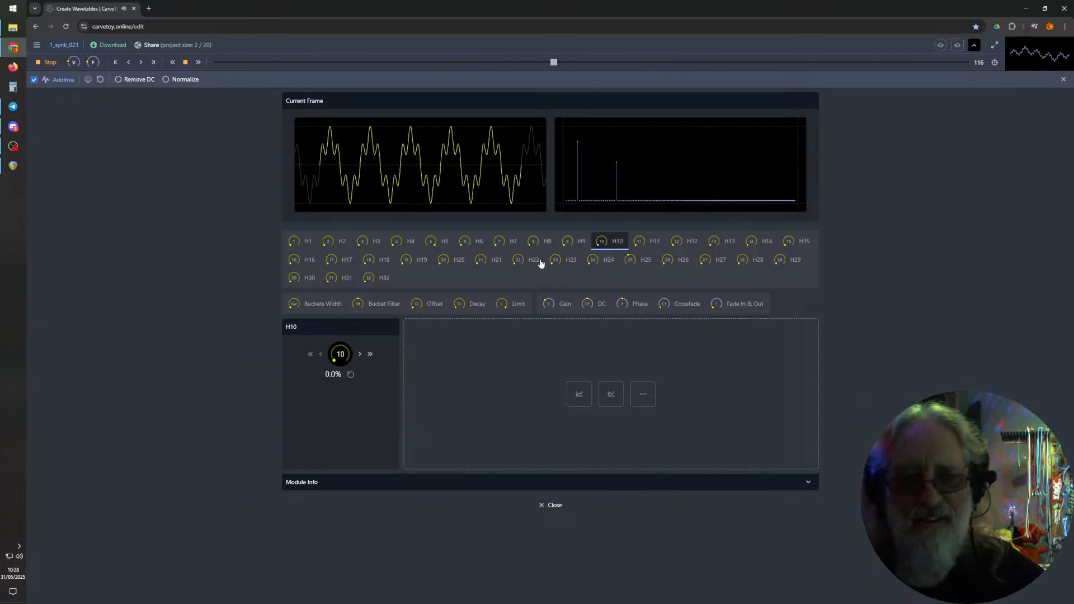
{"action": "left_click", "coordinate": [633, 261]}
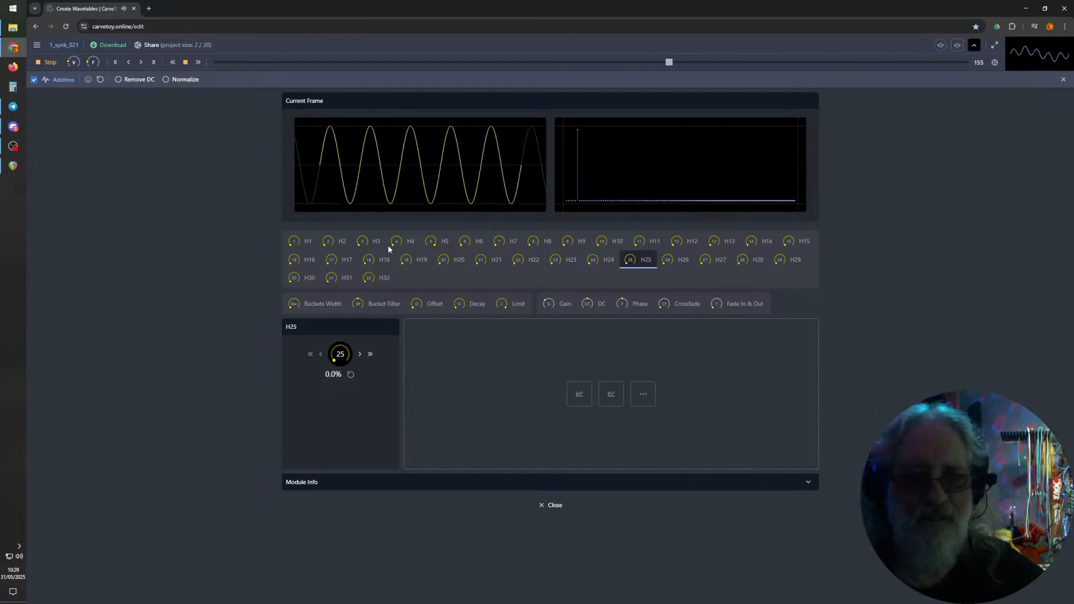
{"action": "left_click", "coordinate": [440, 242]}
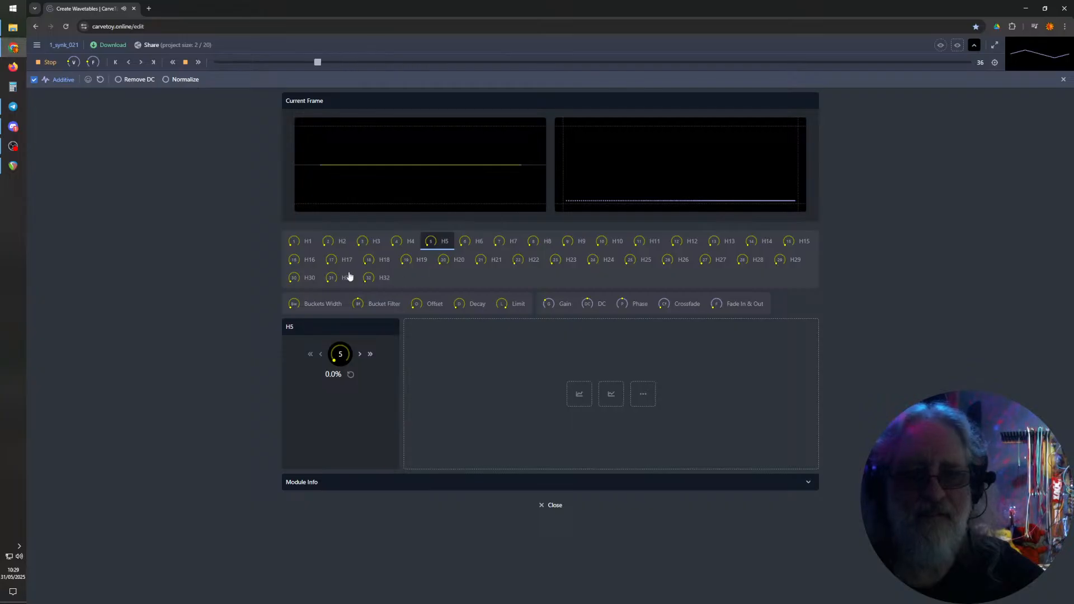
- Try H1 at 100%, return it to 0% and set harmonic H3 to 100%
{"action": "left_click", "coordinate": [294, 243]}
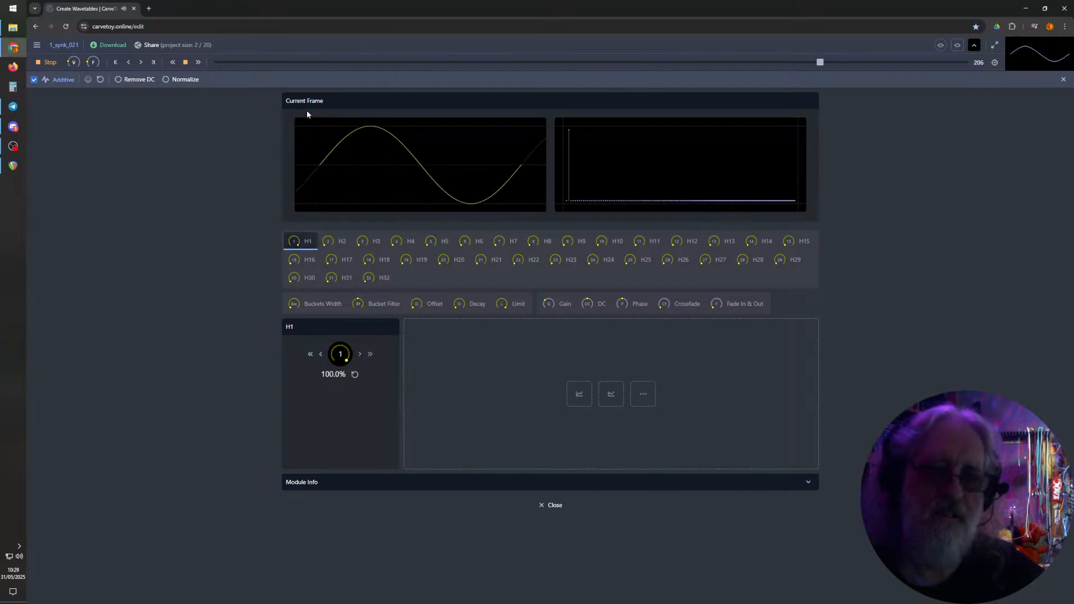
{"action": "left_click_drag", "start_coordinate": [306, 111], "coordinate": [313, 274]}
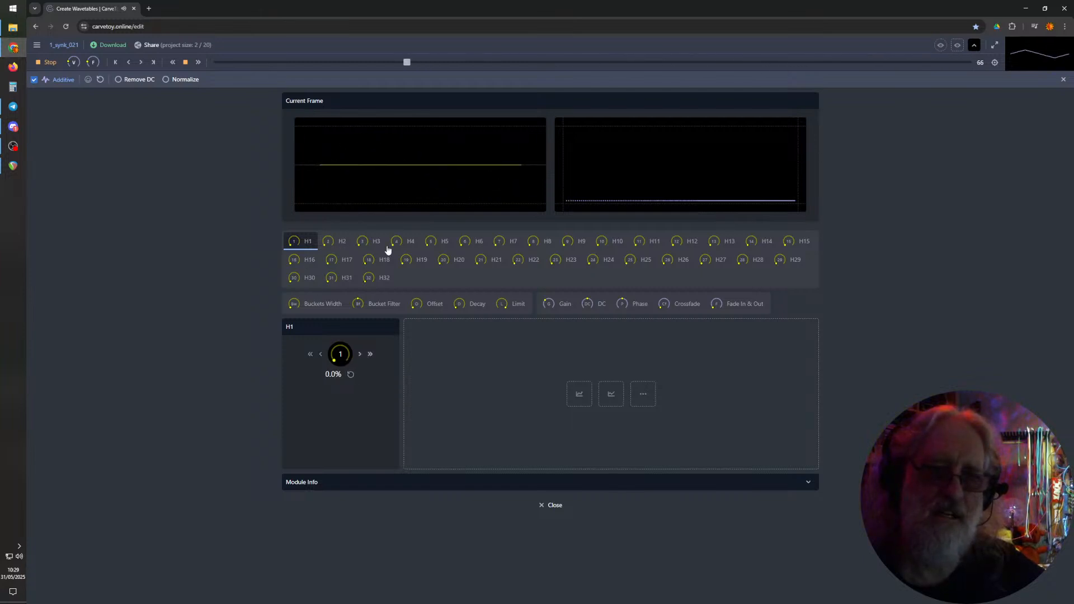
{"action": "left_click_drag", "start_coordinate": [402, 242], "coordinate": [368, 114]}
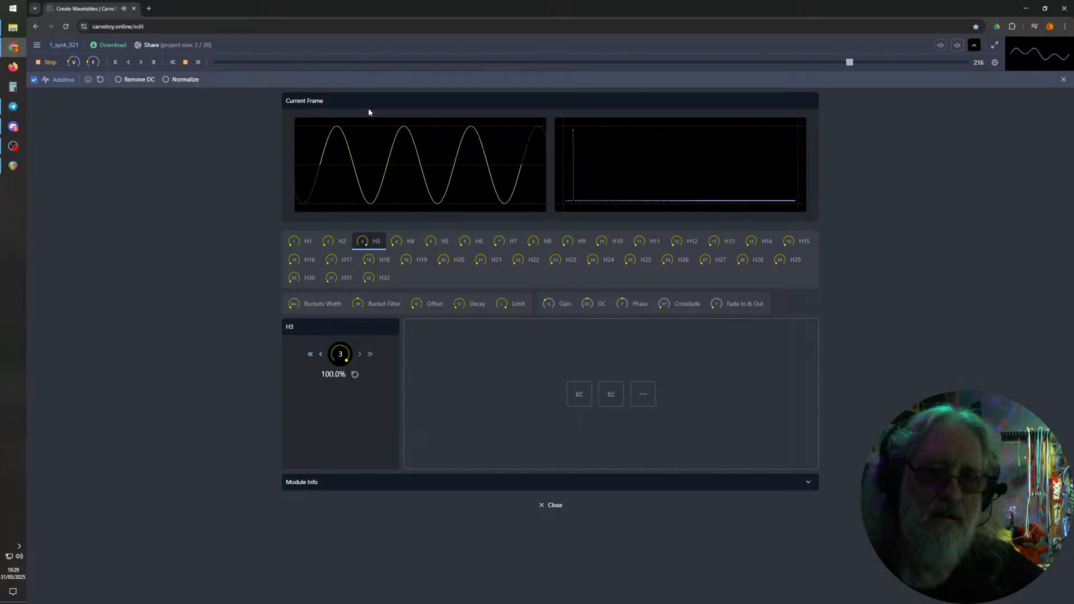
{"action": "left_click", "coordinate": [294, 241]}
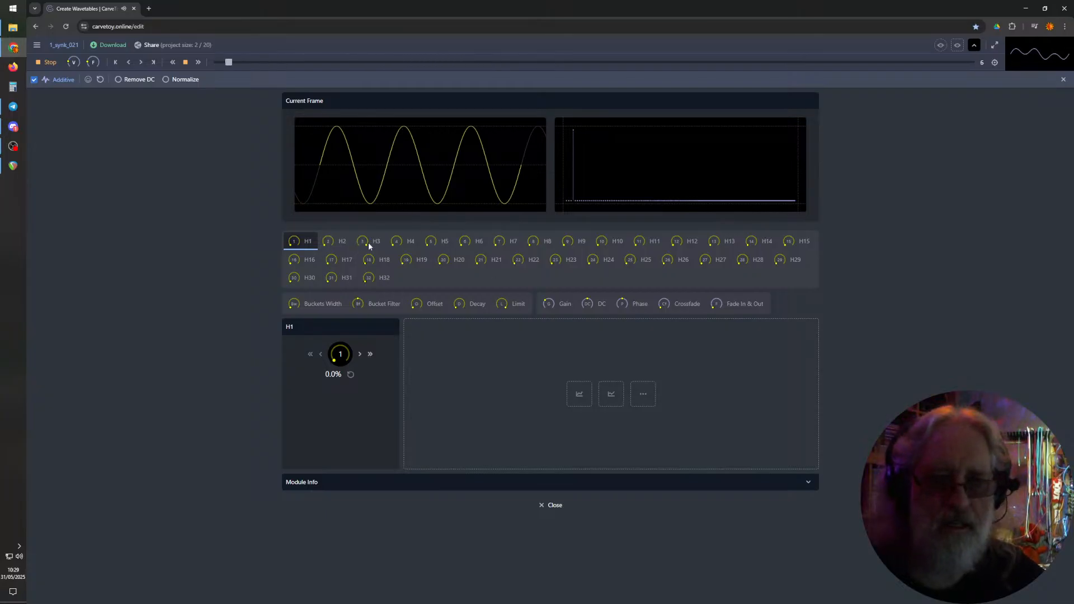
- Modulate harmonic H4 with a sine Shapes curve at 2 repeats, cutting its start and end so it runs from peak to trough
{"action": "left_click", "coordinate": [399, 241]}
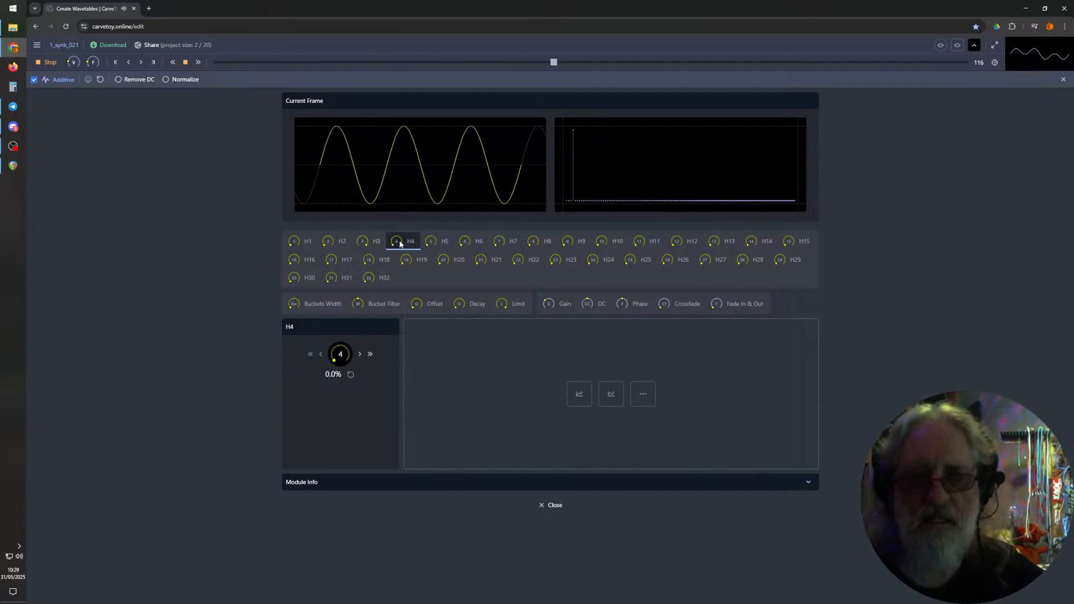
{"action": "mouse_move", "coordinate": [400, 244]}
{"action": "left_mouse_down"}
{"action": "mouse_move", "coordinate": [397, 173]}
{"action": "mouse_move", "coordinate": [401, 193]}
{"action": "mouse_move", "coordinate": [411, 122]}
{"action": "mouse_move", "coordinate": [415, 257]}
{"action": "left_mouse_up"}
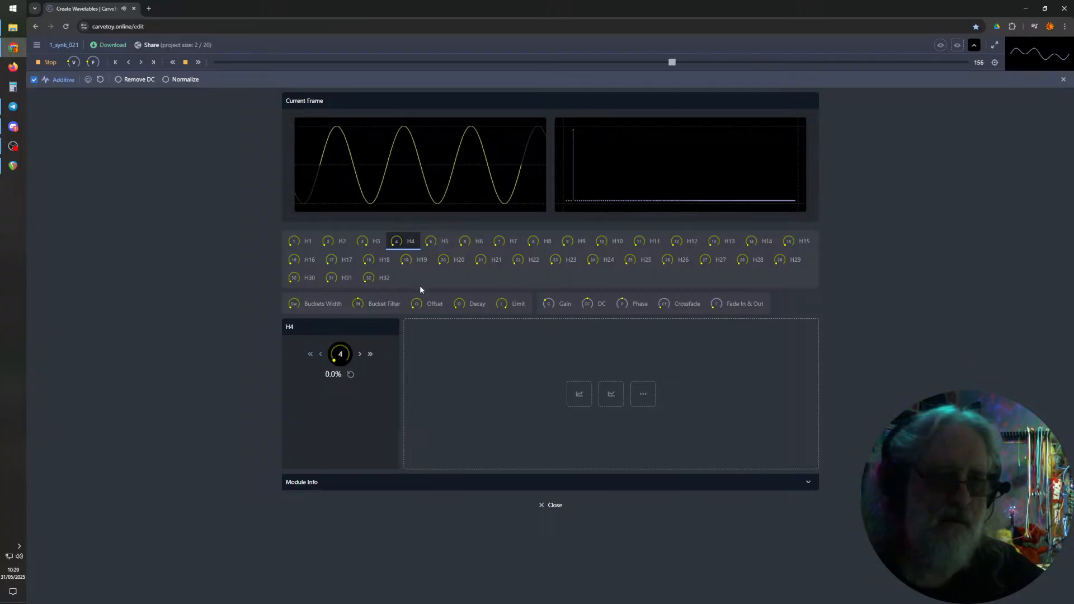
{"action": "left_click", "coordinate": [618, 395]}
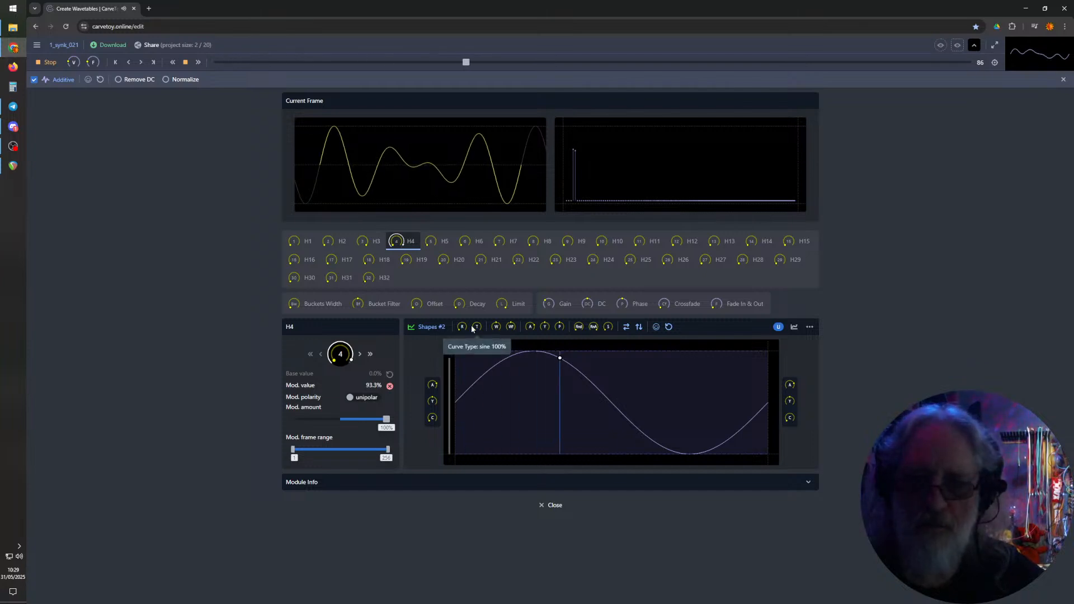
{"action": "left_click_drag", "start_coordinate": [464, 327], "coordinate": [463, 324]}
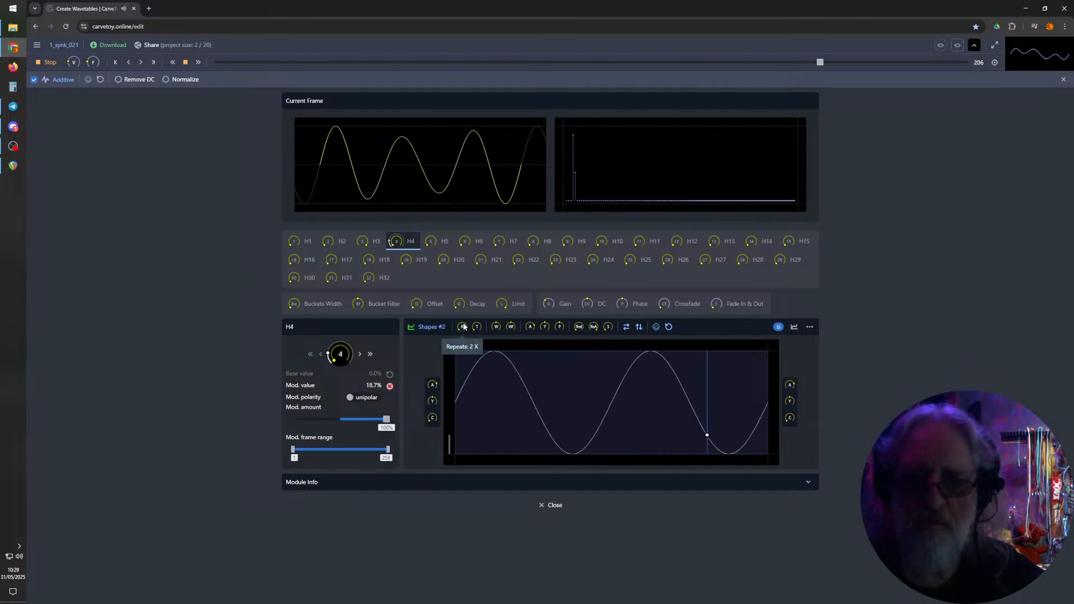
{"action": "left_click_drag", "start_coordinate": [435, 419], "coordinate": [434, 404]}
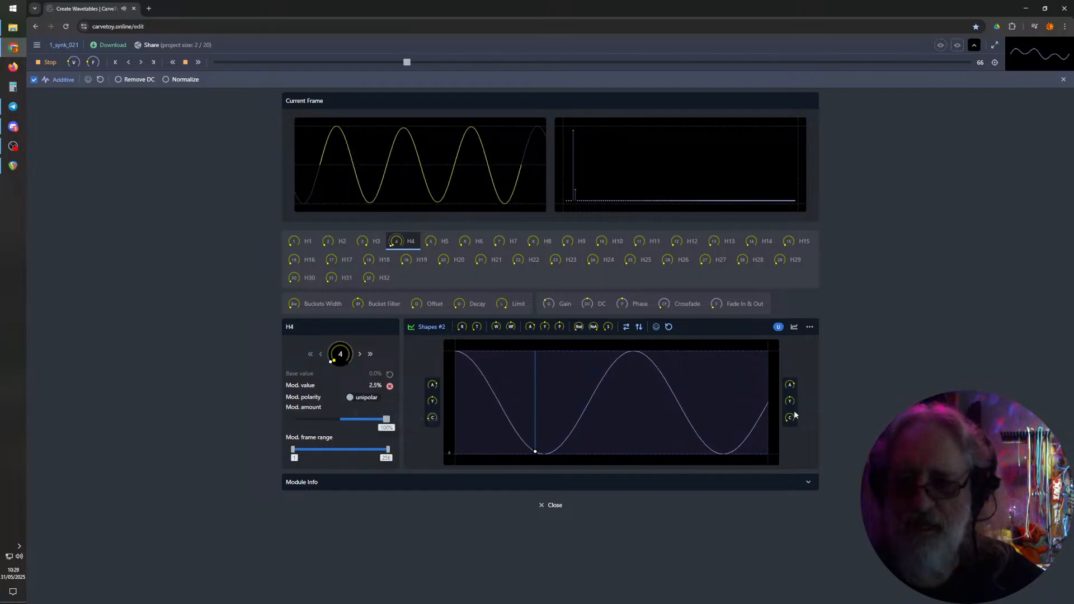
{"action": "left_click_drag", "start_coordinate": [790, 417], "coordinate": [793, 407]}
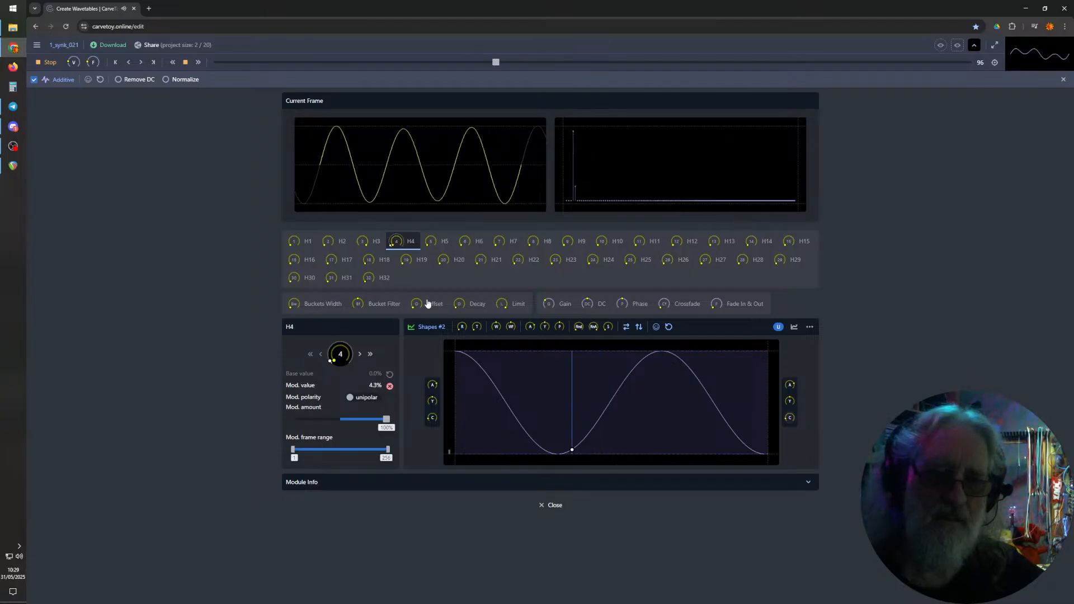
- Modulate harmonic H6 with a three-repeat sine Shapes curve, cut 9% off its start and trim its end to a trough, and close the Additive editor
{"action": "left_click", "coordinate": [465, 242]}
{"action": "mouse_move", "coordinate": [465, 242]}
{"action": "left_mouse_down"}
{"action": "mouse_move", "coordinate": [468, 188]}
{"action": "mouse_move", "coordinate": [474, 251]}
{"action": "left_mouse_up"}
{"action": "left_click", "coordinate": [620, 397]}
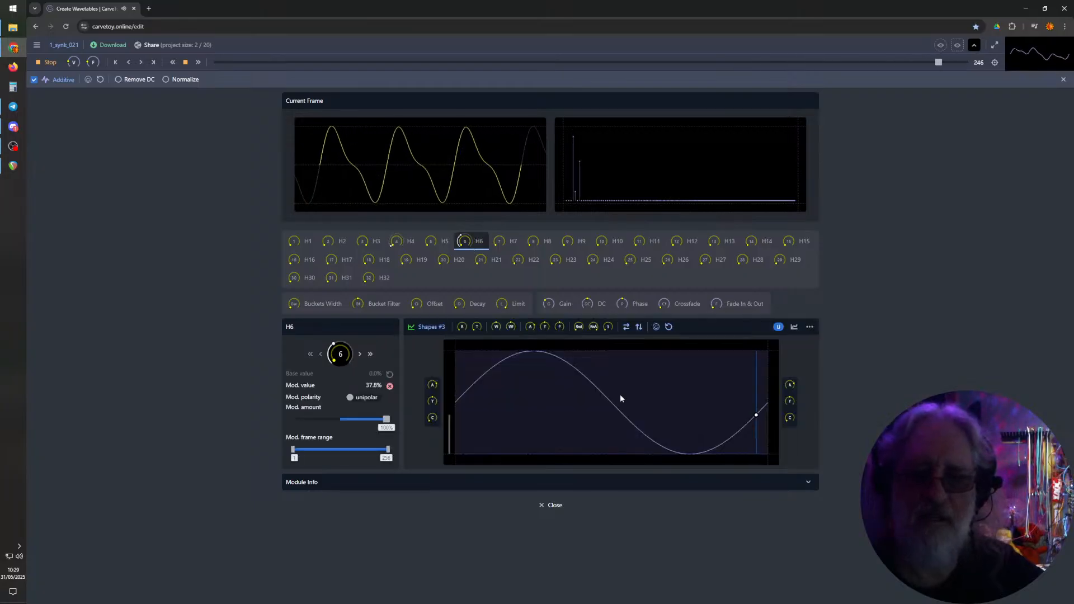
{"action": "left_click_drag", "start_coordinate": [477, 328], "coordinate": [461, 330]}
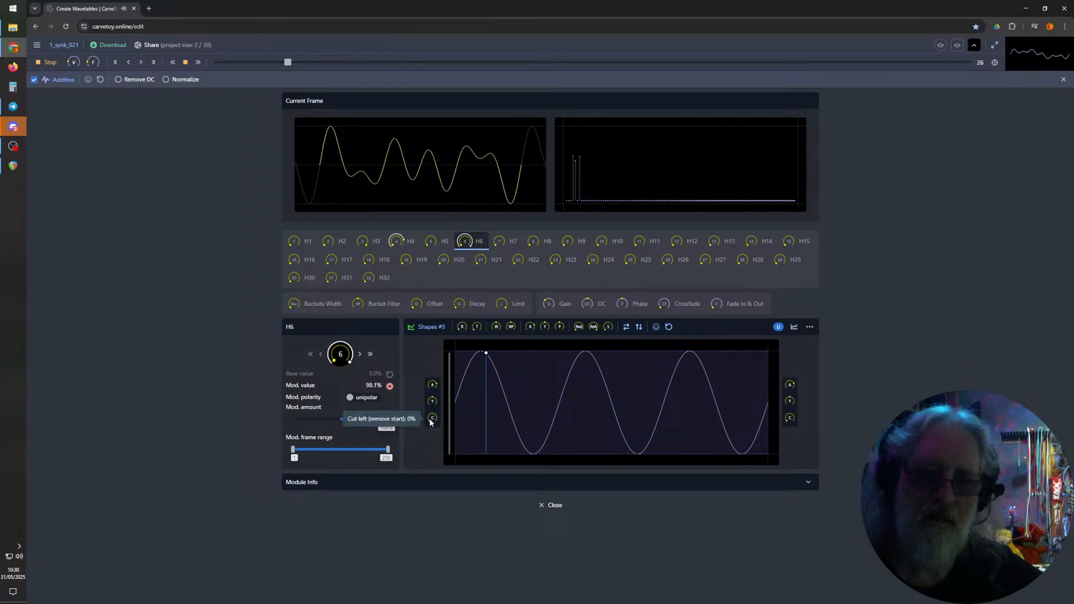
{"action": "left_click_drag", "start_coordinate": [430, 421], "coordinate": [432, 414]}
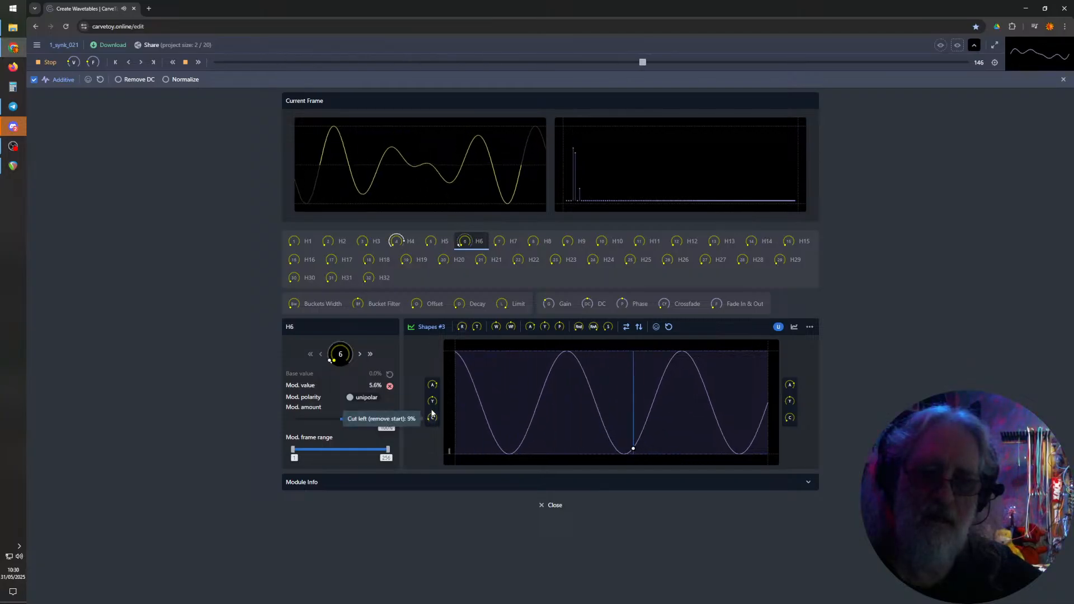
{"action": "mouse_move", "coordinate": [792, 417]}
{"action": "left_mouse_down"}
{"action": "mouse_move", "coordinate": [794, 388]}
{"action": "mouse_move", "coordinate": [794, 415]}
{"action": "left_mouse_up"}
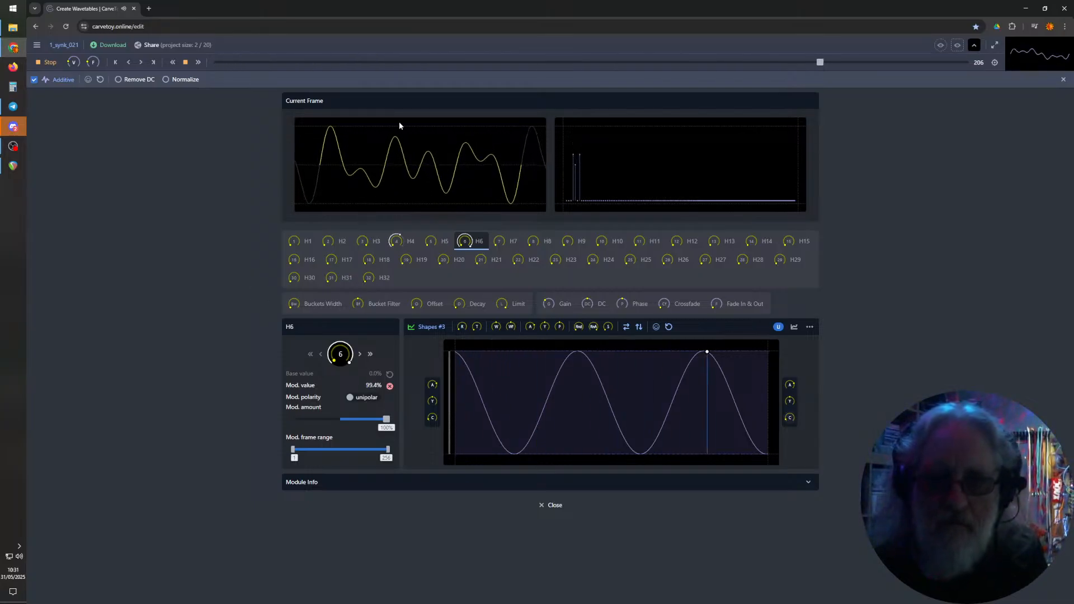
{"action": "left_click", "coordinate": [1064, 79]}
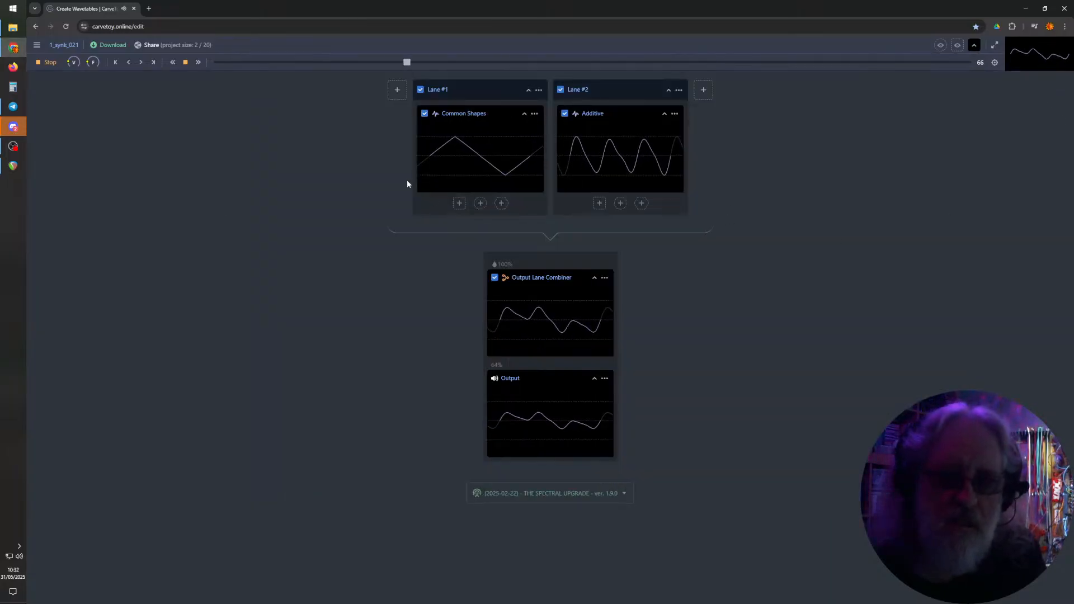
{"action": "mouse_move", "coordinate": [448, 151]}
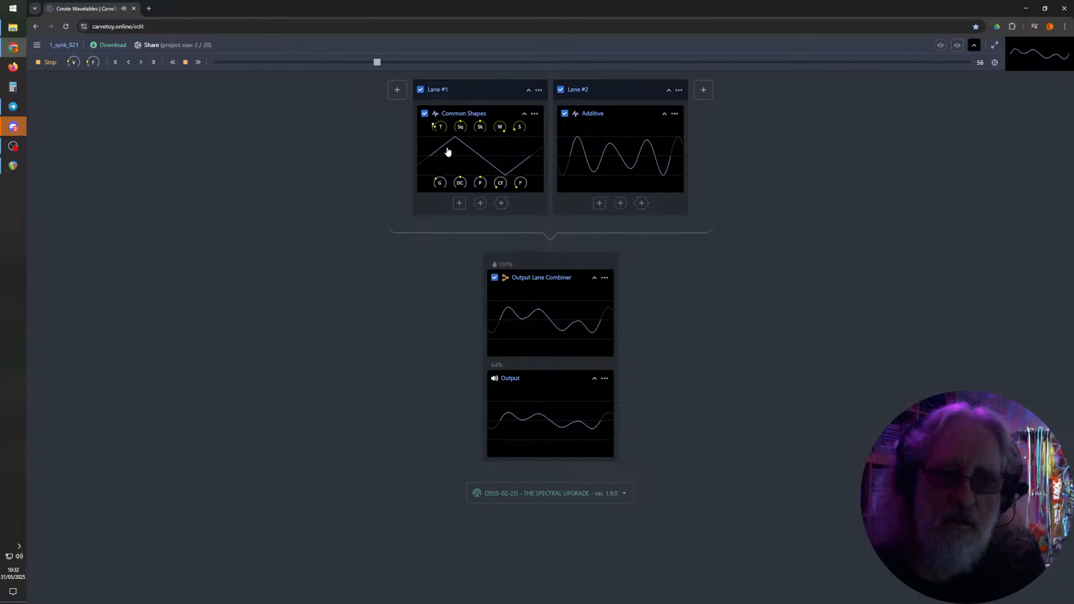
- Add a new Fold effect below Common Shapes in Lane #1
{"action": "mouse_move", "coordinate": [637, 154]}
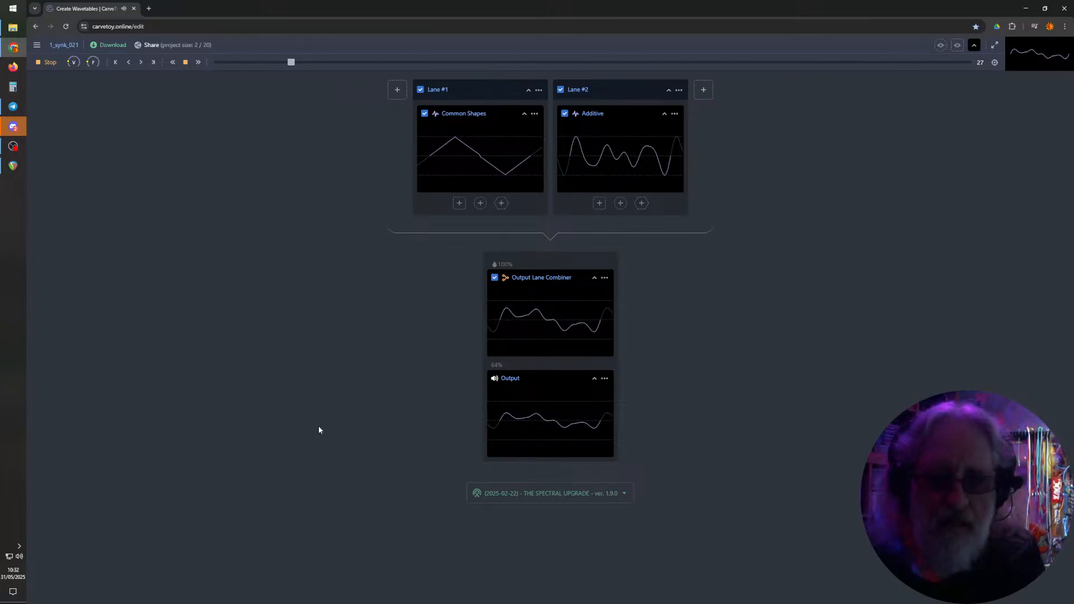
{"action": "mouse_move", "coordinate": [541, 443]}
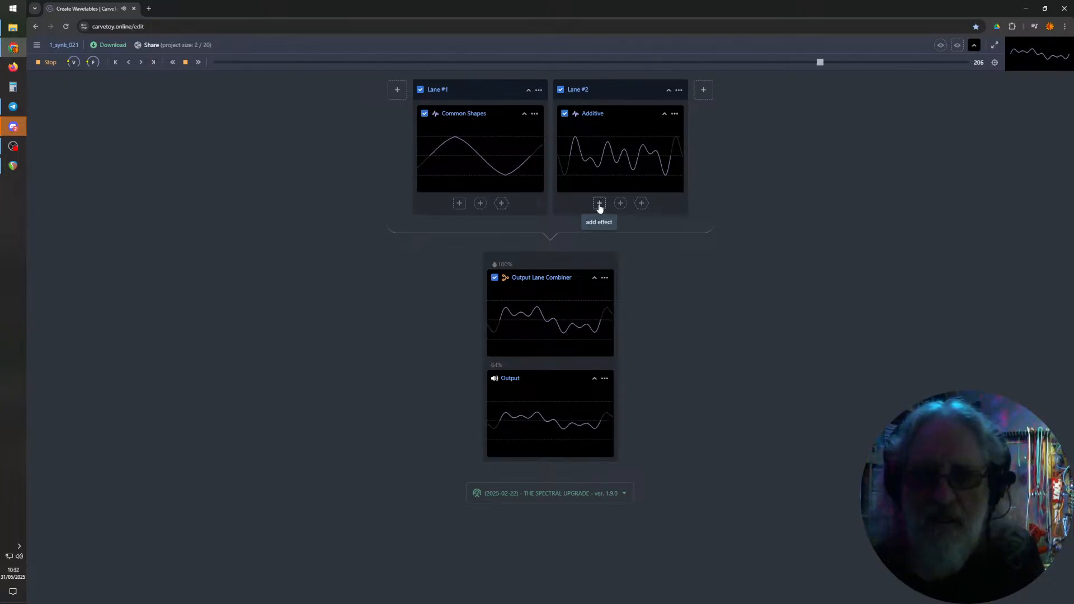
{"action": "left_click", "coordinate": [458, 204]}
{"action": "mouse_move", "coordinate": [441, 236]}
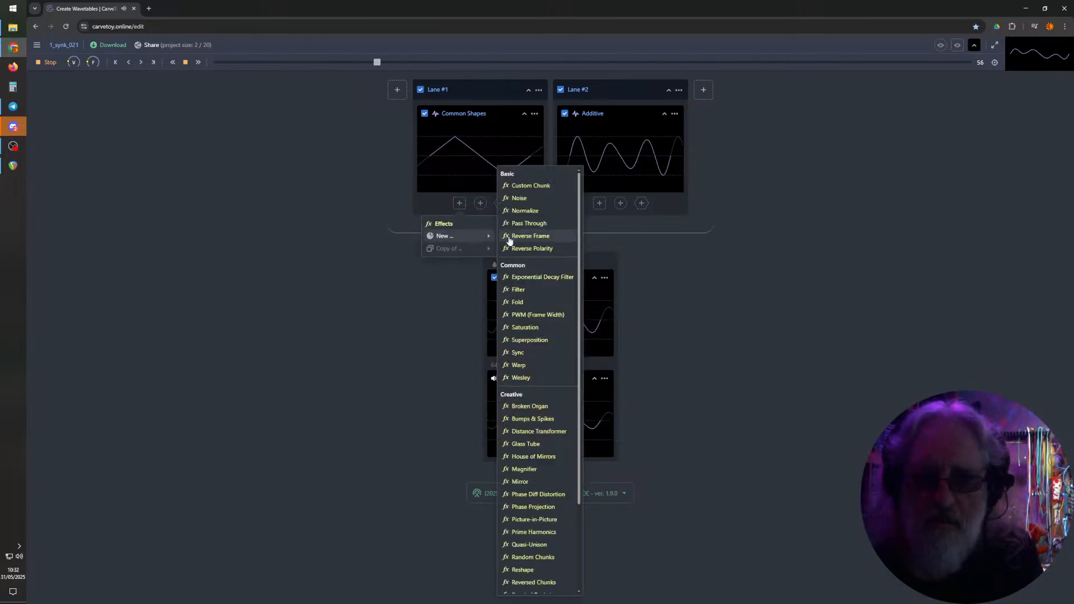
{"action": "left_click", "coordinate": [519, 303]}
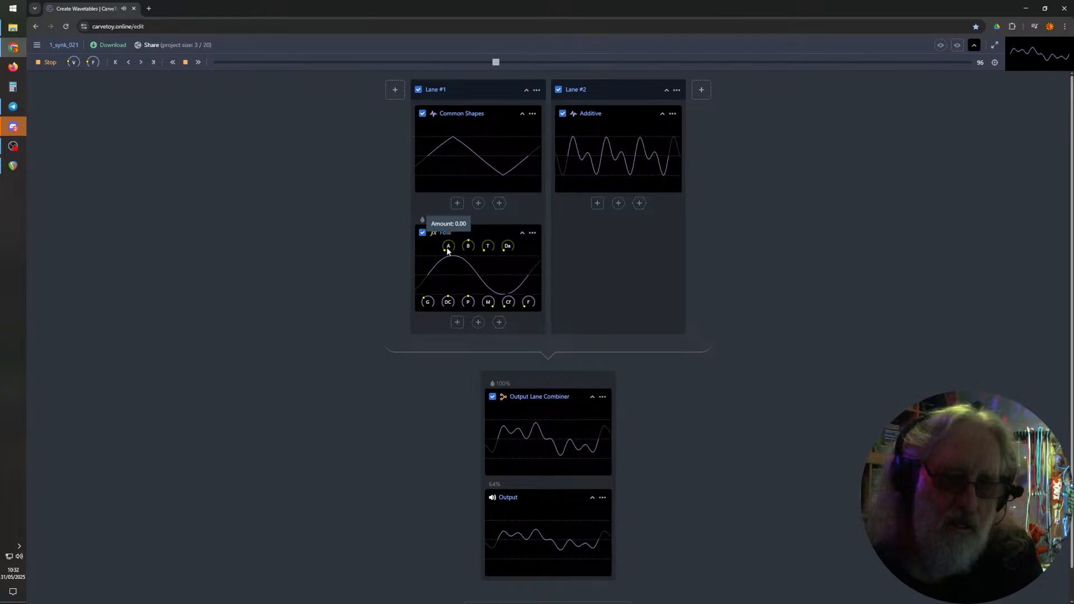
- Modulate the Amount of Lane #1's Fold effect with a unipolar sine Shapes curve at 11% modulation amount
{"action": "left_click", "coordinate": [472, 276]}
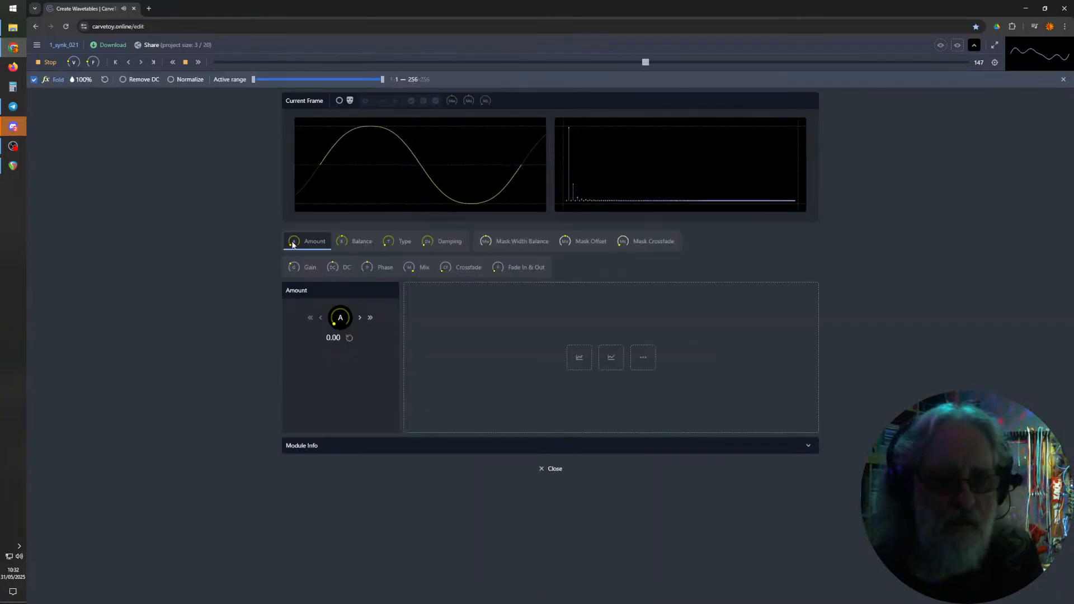
{"action": "mouse_move", "coordinate": [295, 242]}
{"action": "left_mouse_down"}
{"action": "mouse_move", "coordinate": [291, 209]}
{"action": "mouse_move", "coordinate": [292, 244]}
{"action": "left_mouse_up"}
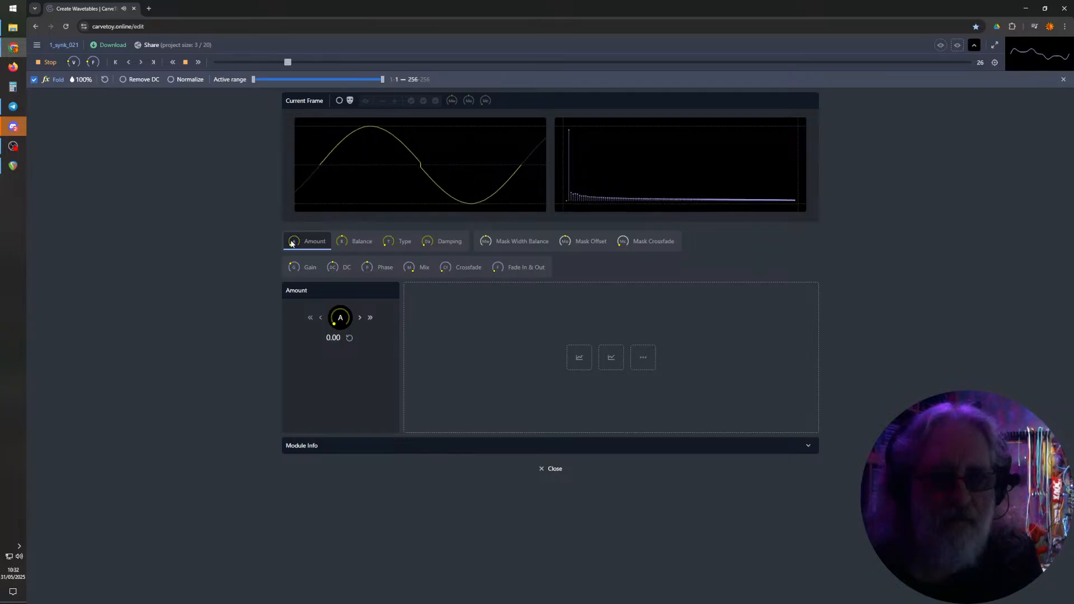
{"action": "left_click", "coordinate": [612, 358]}
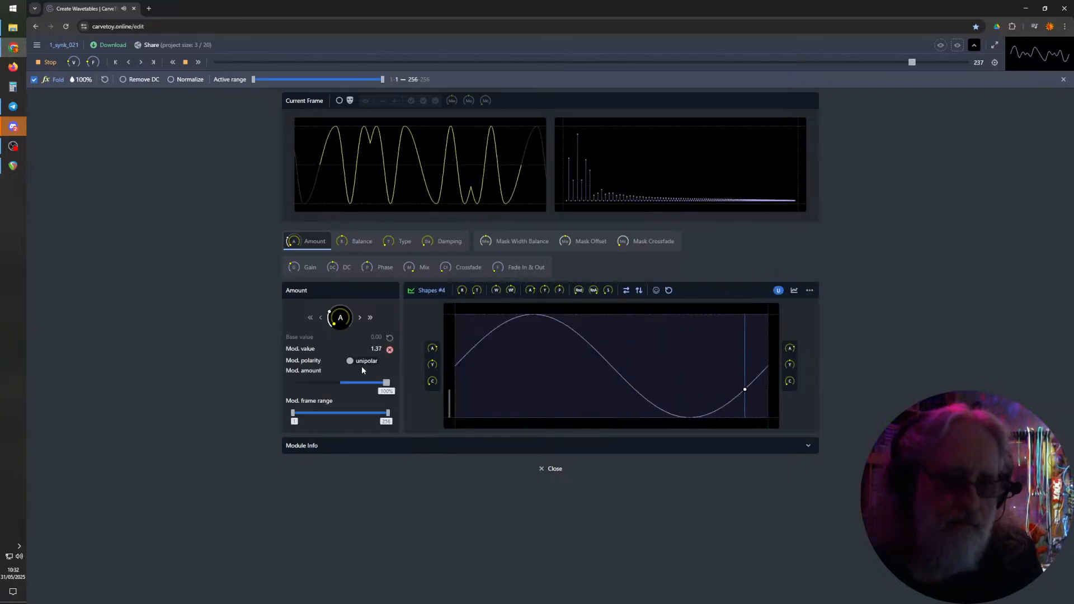
{"action": "left_click_drag", "start_coordinate": [386, 383], "coordinate": [347, 388]}
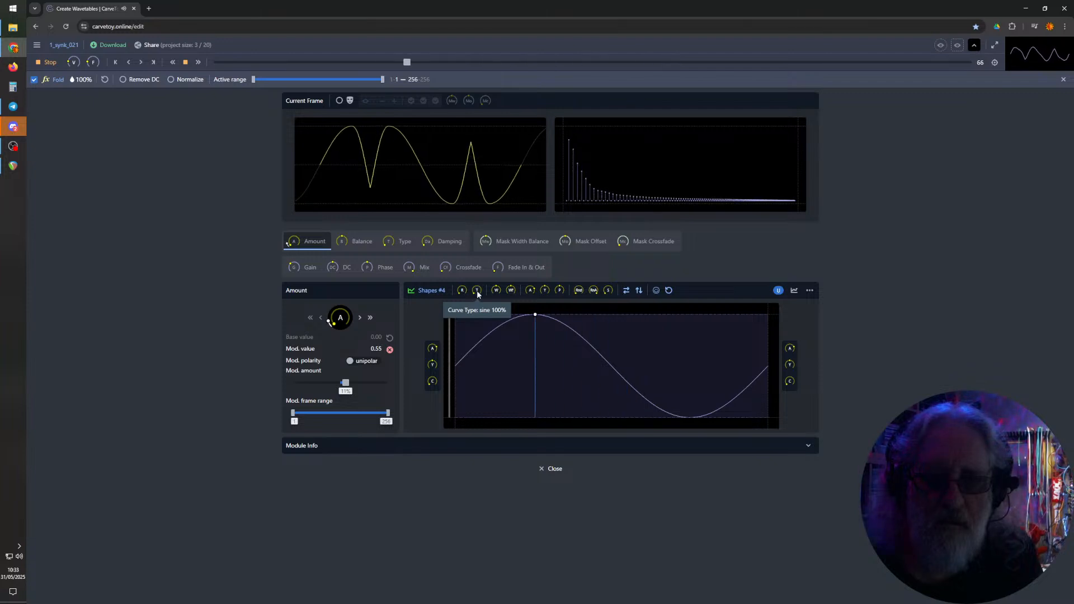
- Set the Fold Amount curve to 2 repeats, cut its start to a peak and its end by about 12% to a trough, and close the editor
{"action": "scroll", "coordinate": [476, 291], "scroll_direction": "down", "scroll_amount": 2}
{"action": "scroll", "coordinate": [477, 294], "scroll_direction": "up", "scroll_amount": 2}
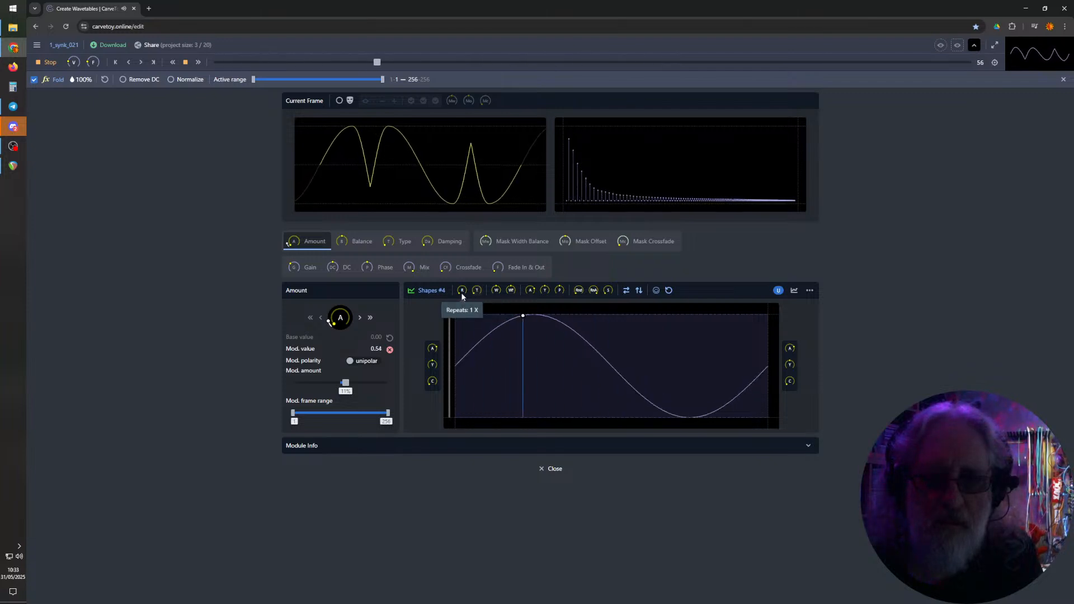
{"action": "scroll", "coordinate": [462, 293], "scroll_direction": "up", "scroll_amount": 1}
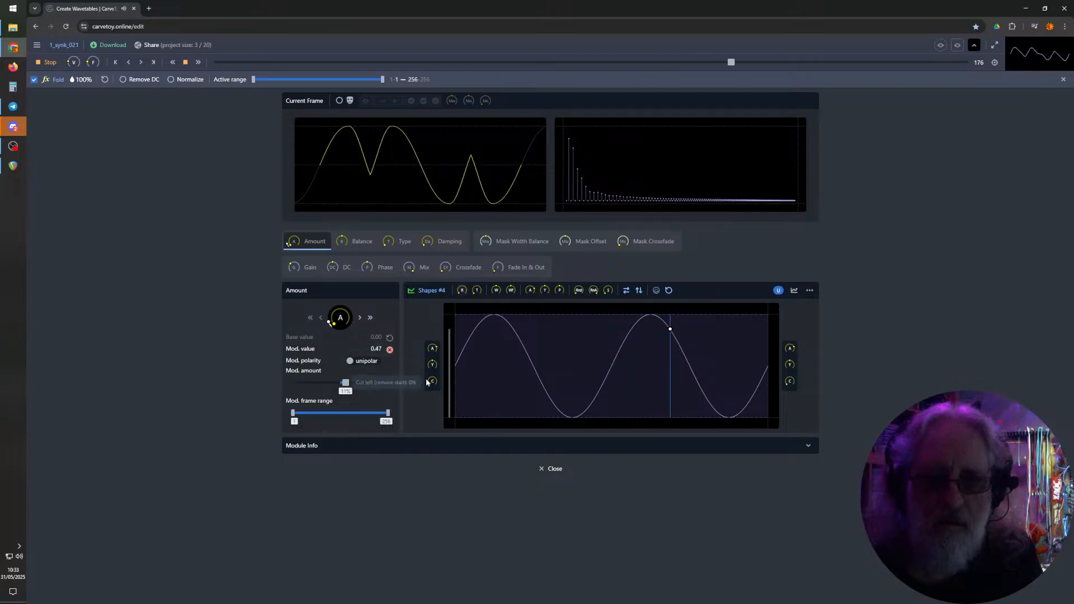
{"action": "scroll", "coordinate": [434, 373], "scroll_direction": "up", "scroll_amount": 2}
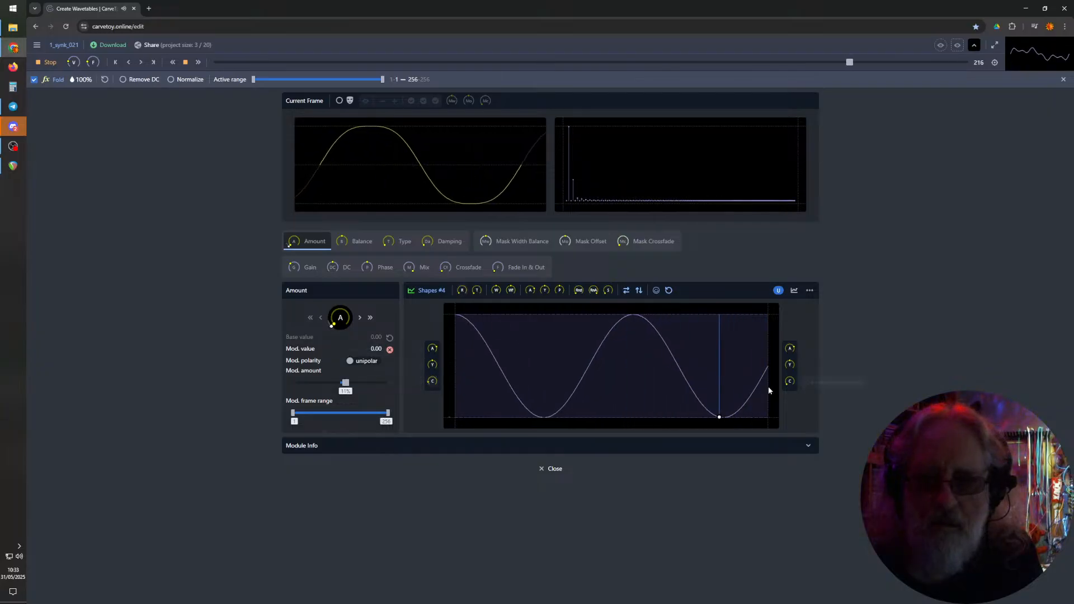
{"action": "scroll", "coordinate": [790, 380], "scroll_direction": "up", "scroll_amount": 1}
{"action": "scroll", "coordinate": [791, 380], "scroll_direction": "up", "scroll_amount": 1}
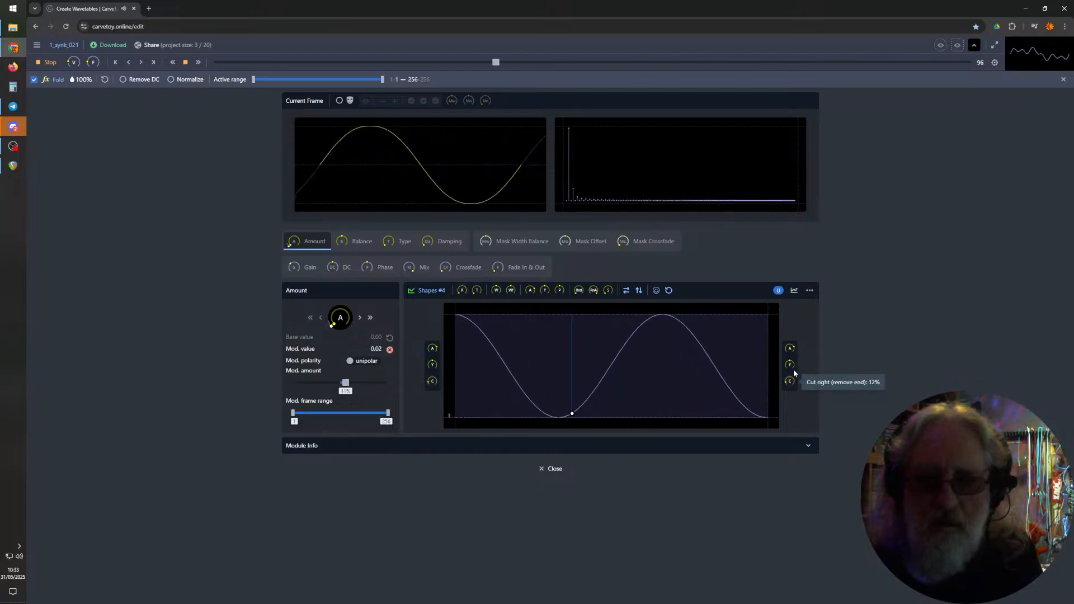
{"action": "scroll", "coordinate": [794, 373], "scroll_direction": "up", "scroll_amount": 1}
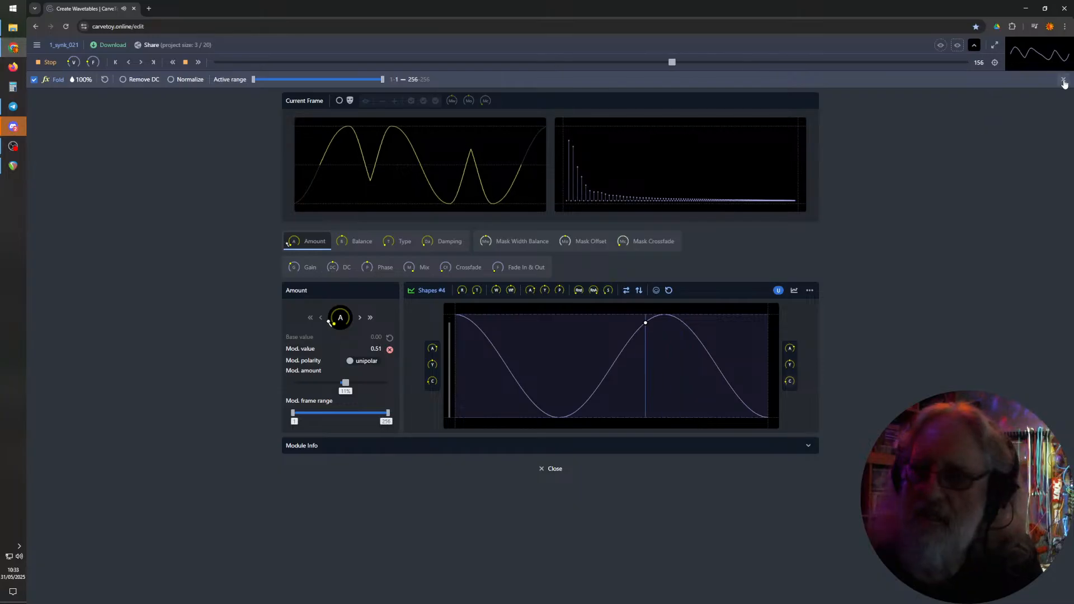
{"action": "left_click", "coordinate": [1001, 119]}
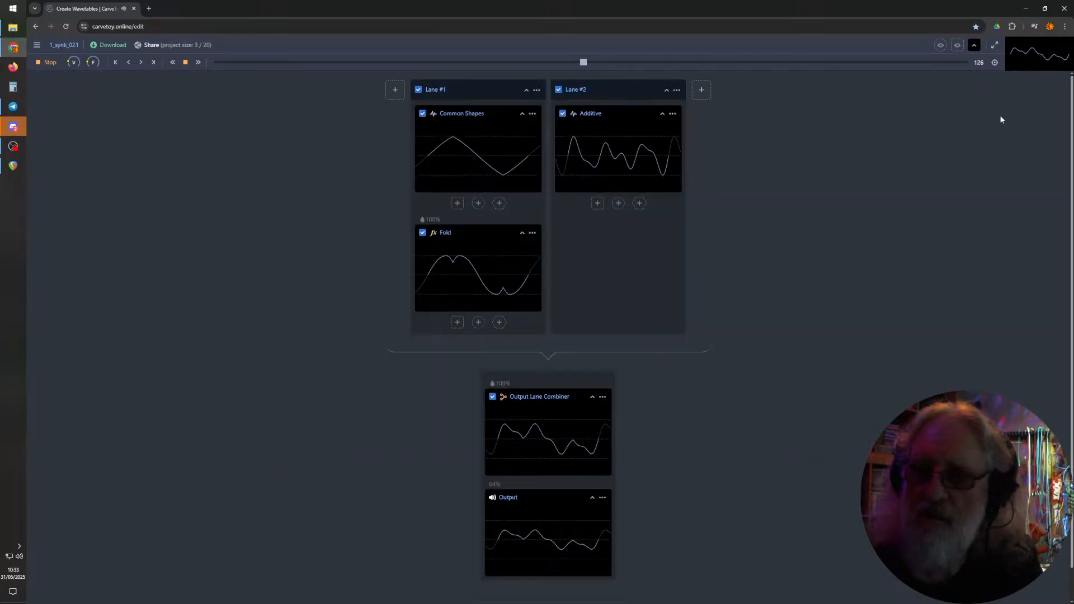
- Add a new Fold effect below Additive in Lane #2
{"action": "left_click", "coordinate": [597, 204]}
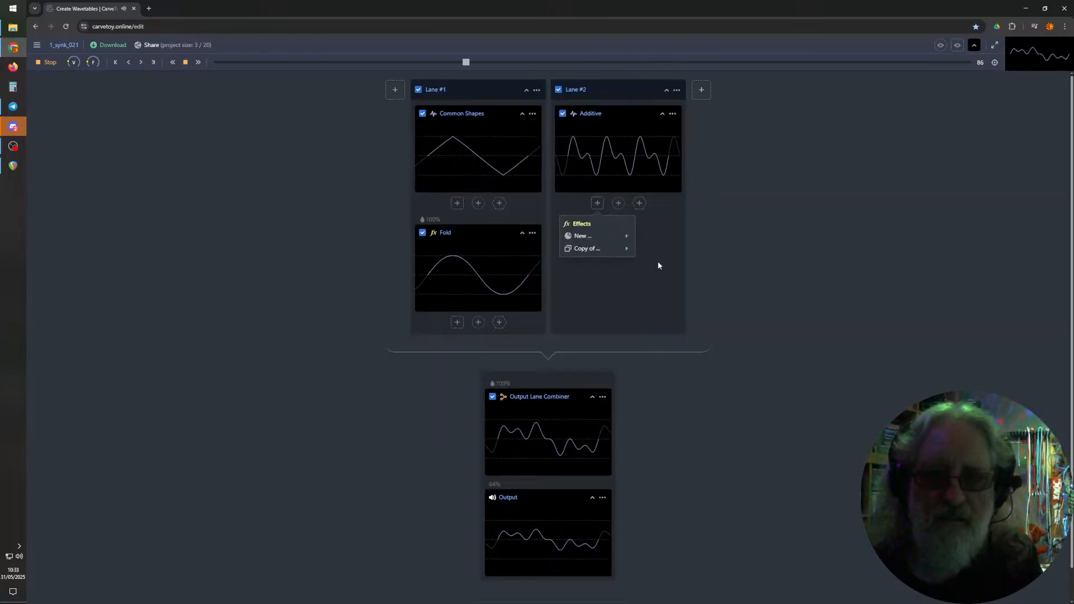
{"action": "mouse_move", "coordinate": [593, 237]}
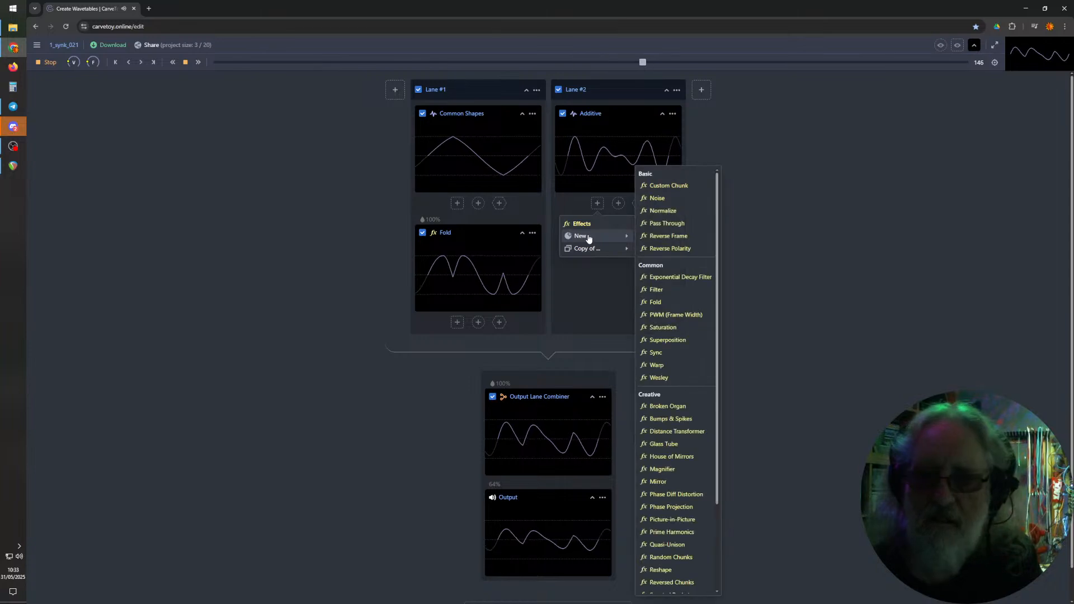
{"action": "left_click", "coordinate": [656, 303]}
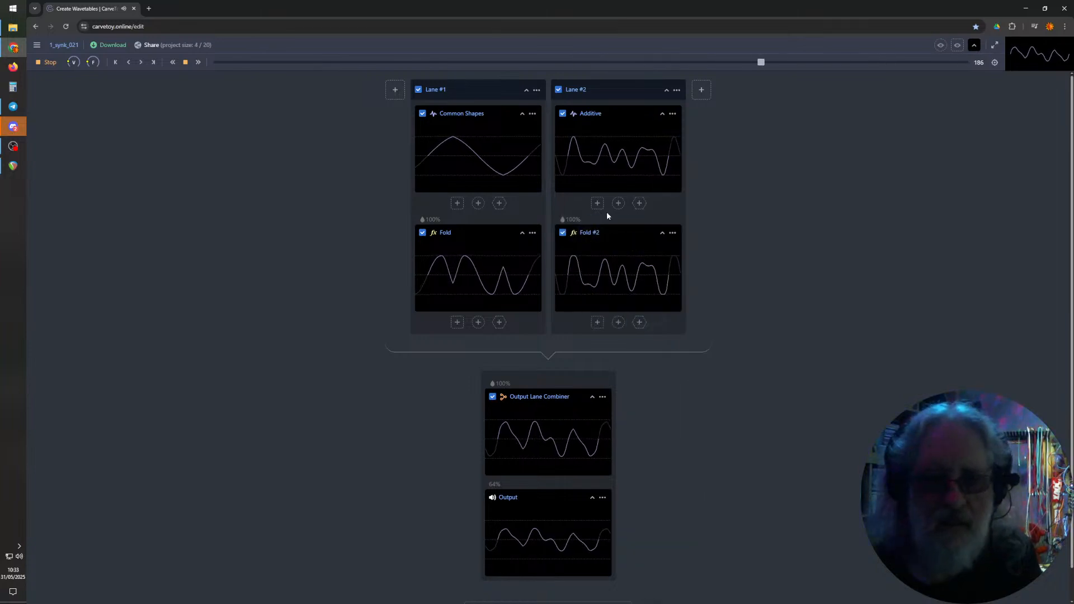
- Set the Balance of Lane #2's Fold effect to -70%, keeping its Type at sinus 100%
{"action": "left_click", "coordinate": [618, 275]}
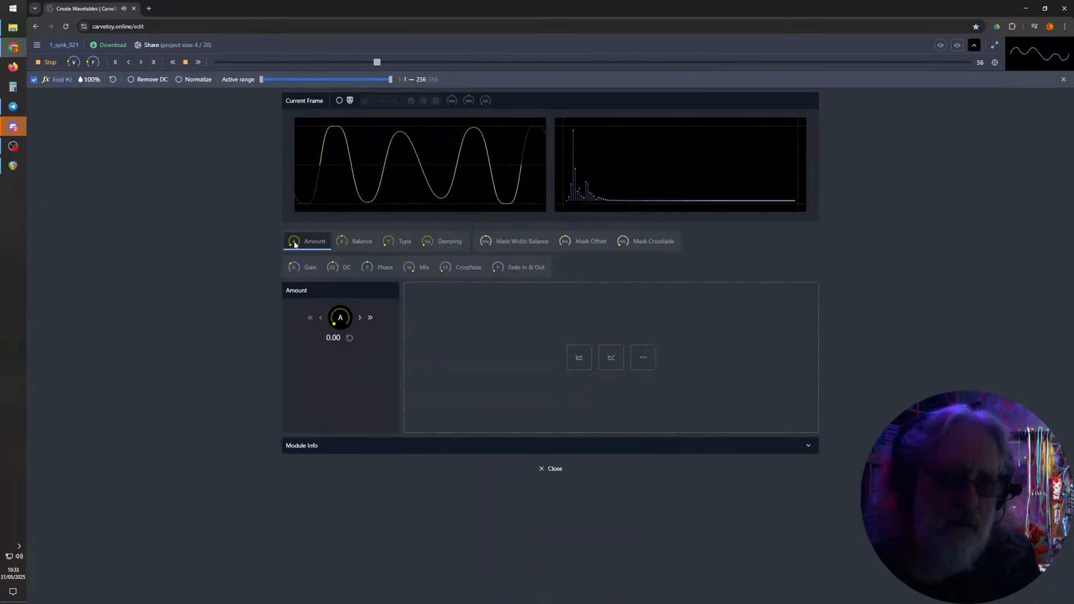
{"action": "left_click", "coordinate": [352, 242]}
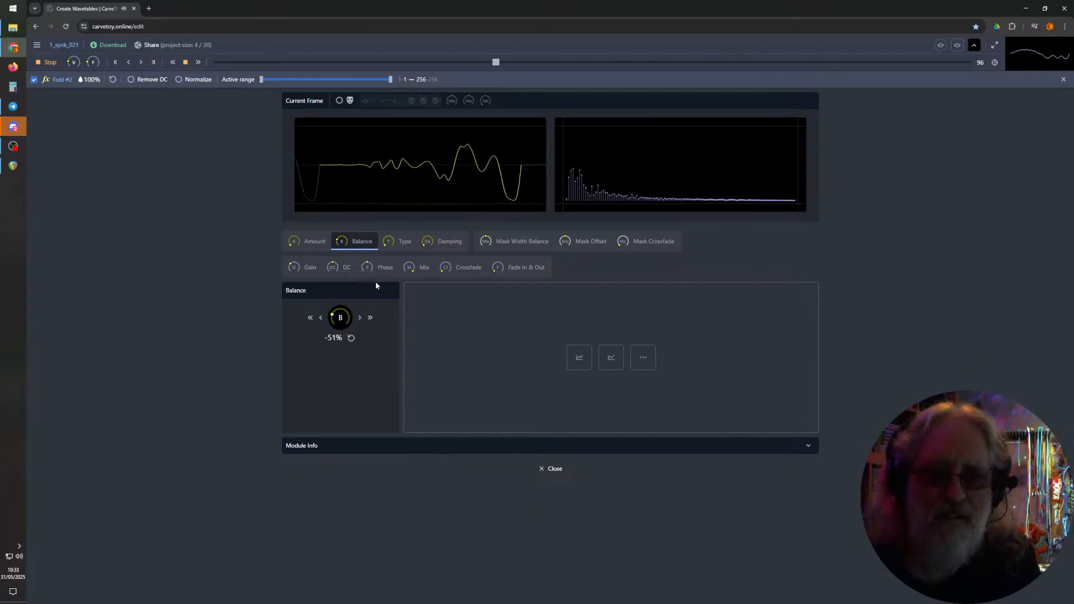
{"action": "left_click", "coordinate": [395, 241]}
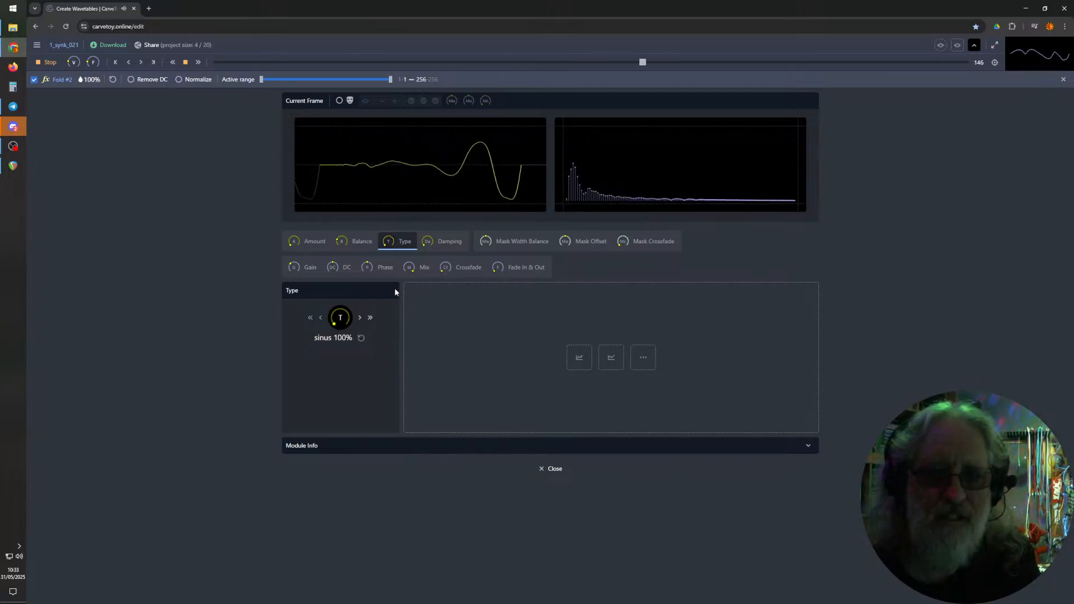
{"action": "left_click", "coordinate": [355, 241]}
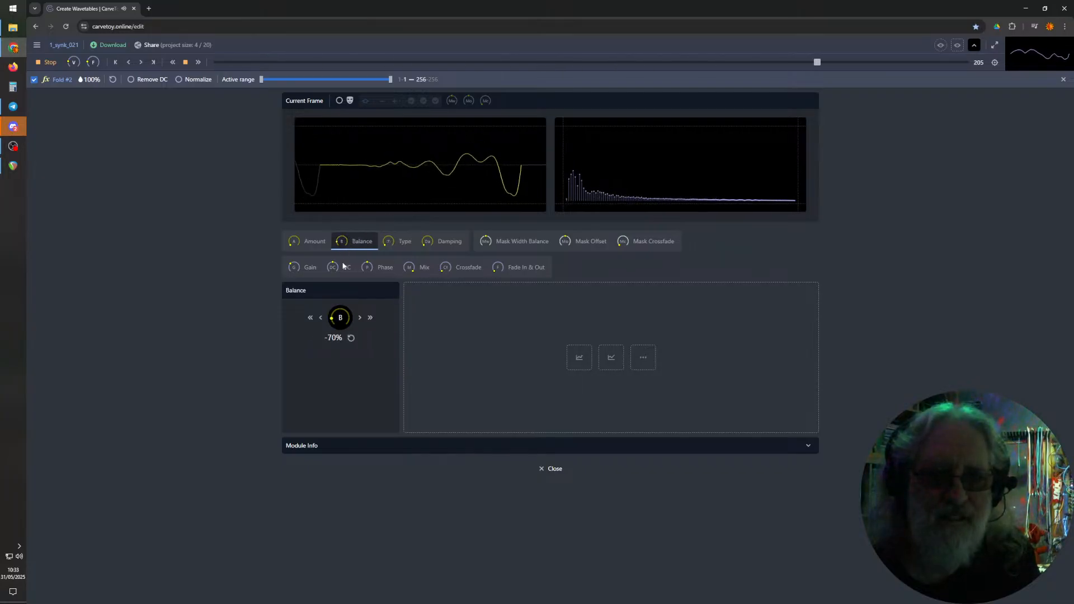
- Modulate the Amount of Lane #2's Fold effect with a unipolar sine Shapes curve at 13% modulation amount
{"action": "left_click", "coordinate": [300, 244]}
{"action": "left_click", "coordinate": [611, 359]}
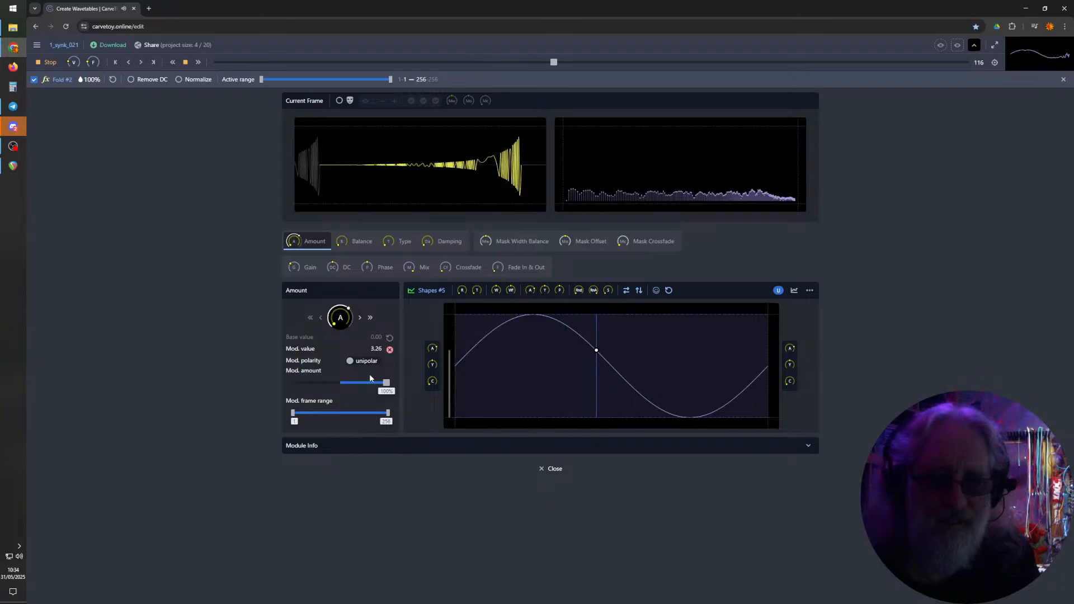
{"action": "left_click_drag", "start_coordinate": [375, 385], "coordinate": [346, 387]}
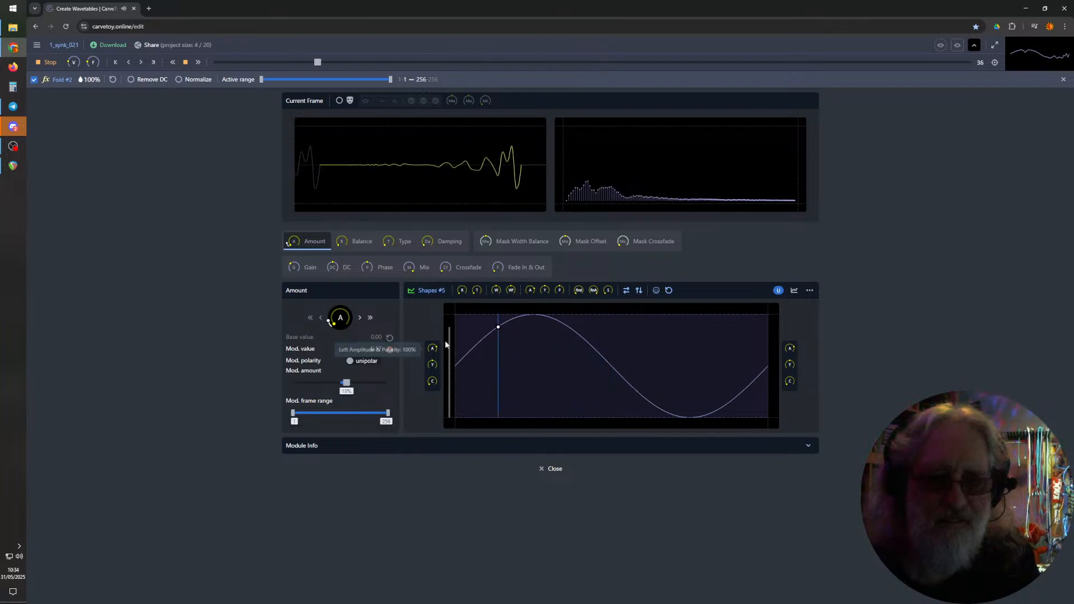
- Set the Amount curve to 5 repeats, cut 5% off its start to begin at a peak, and trim its end to a trough
{"action": "left_click", "coordinate": [461, 291]}
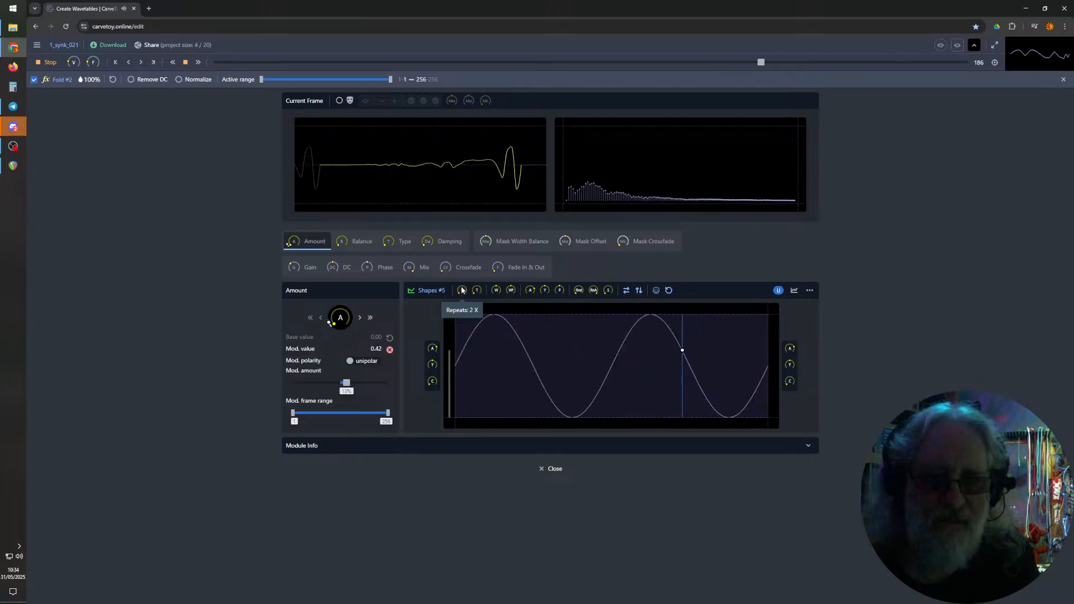
{"action": "left_click", "coordinate": [462, 290]}
{"action": "left_click", "coordinate": [462, 290]}
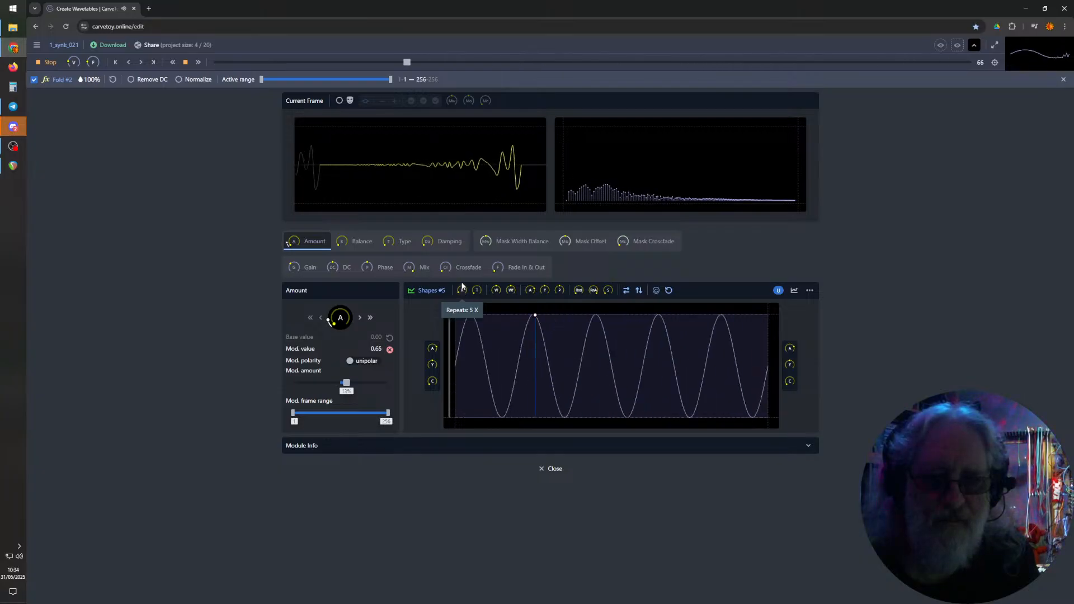
{"action": "scroll", "coordinate": [431, 378], "scroll_direction": "up", "scroll_amount": 6}
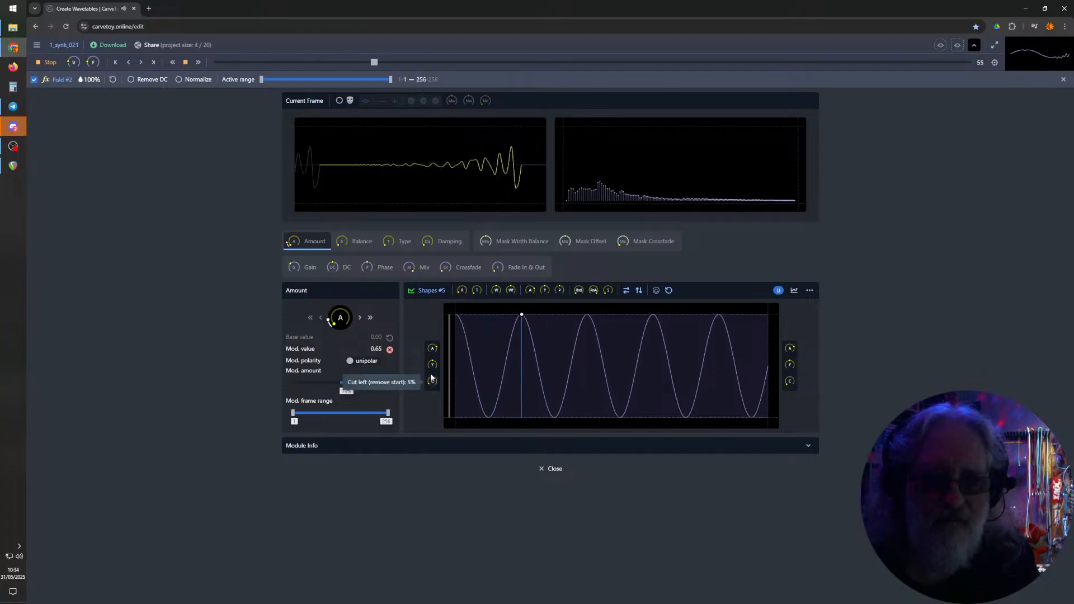
{"action": "scroll", "coordinate": [431, 378], "scroll_direction": "down", "scroll_amount": 1}
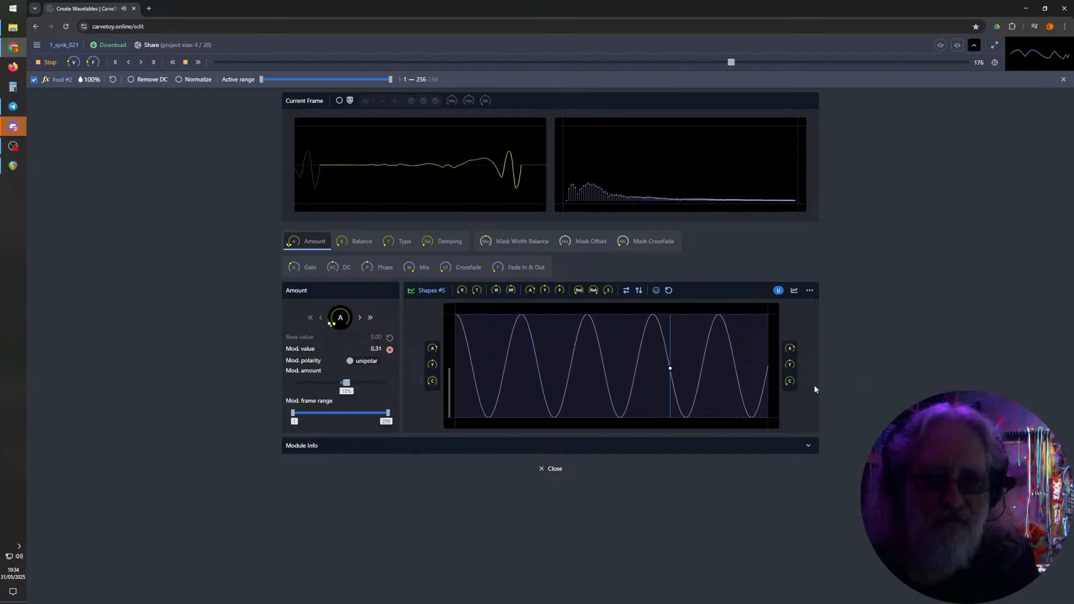
{"action": "scroll", "coordinate": [789, 382], "scroll_direction": "up", "scroll_amount": 2}
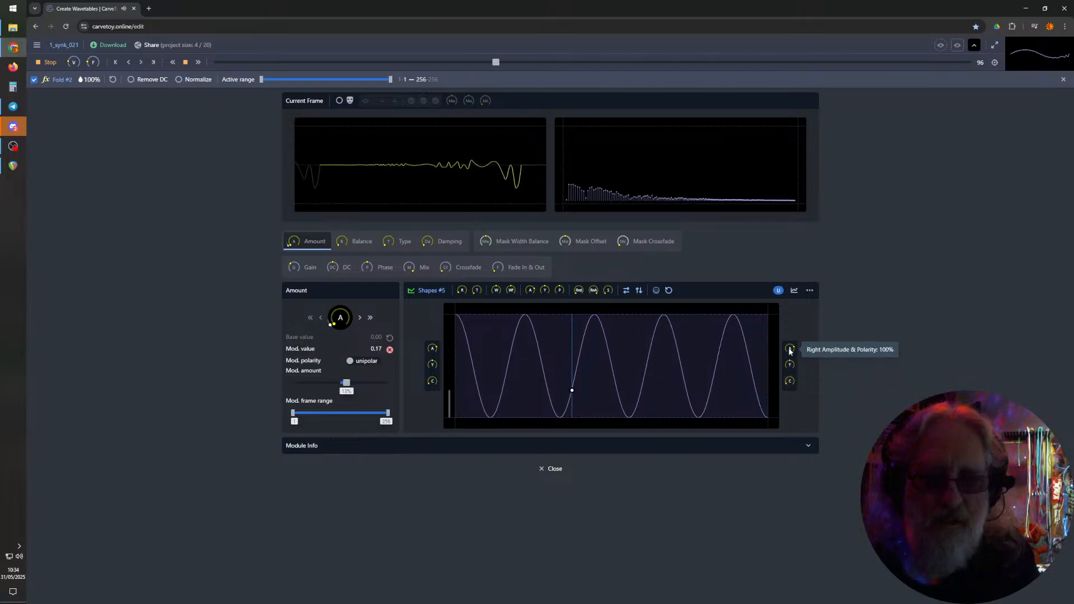
- Reduce the curve's right amplitude to 54% and its left amplitude similarly, offset its ends so it slopes from maximum to minimum, and close the editor
{"action": "left_click_drag", "start_coordinate": [790, 349], "coordinate": [790, 365]}
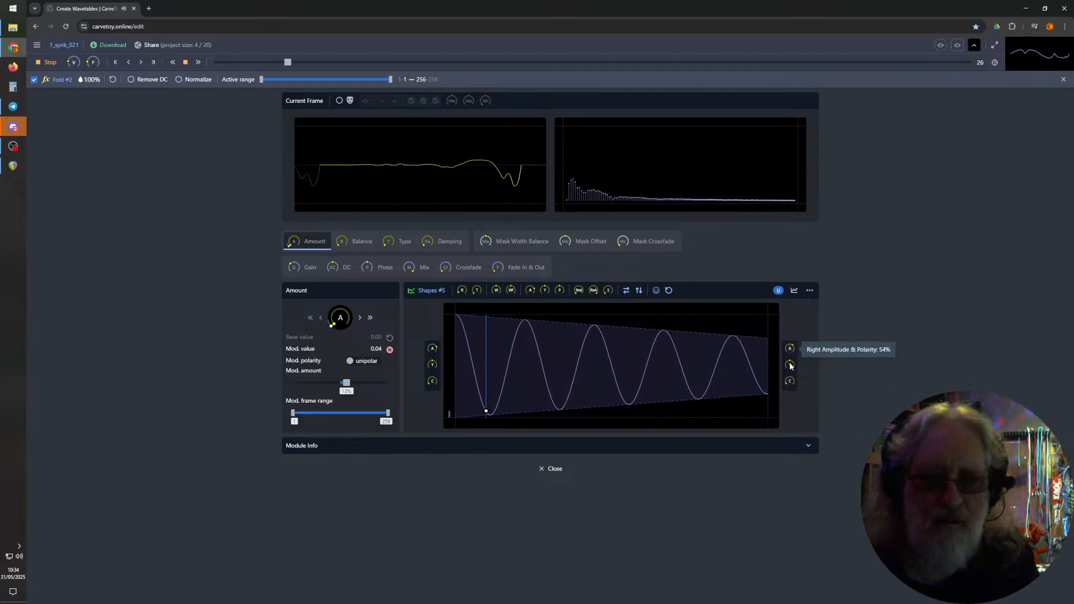
{"action": "left_click_drag", "start_coordinate": [434, 351], "coordinate": [432, 357]}
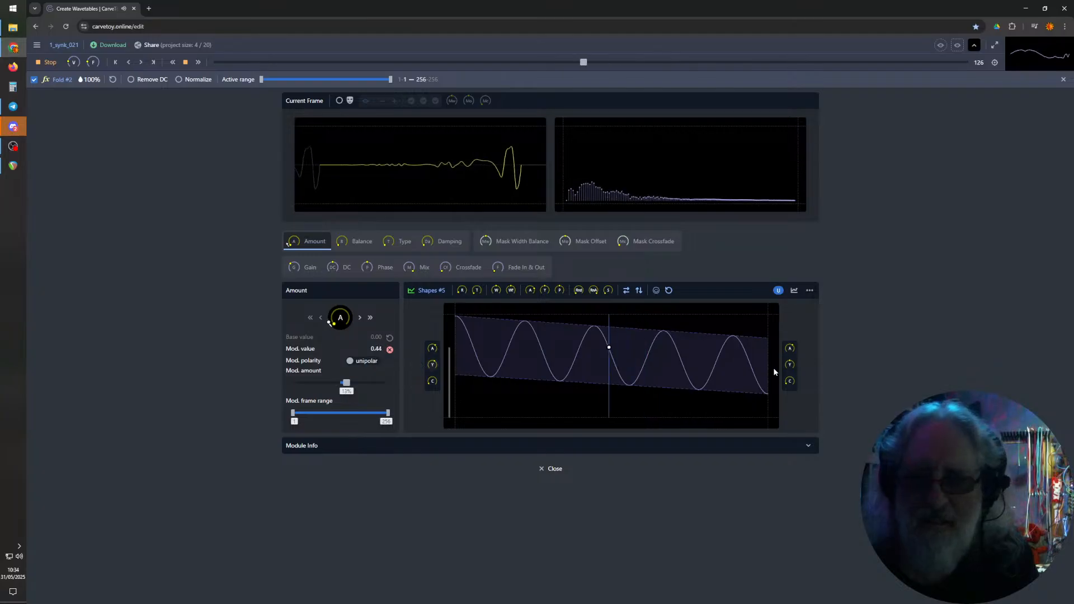
{"action": "left_click_drag", "start_coordinate": [789, 364], "coordinate": [790, 382]}
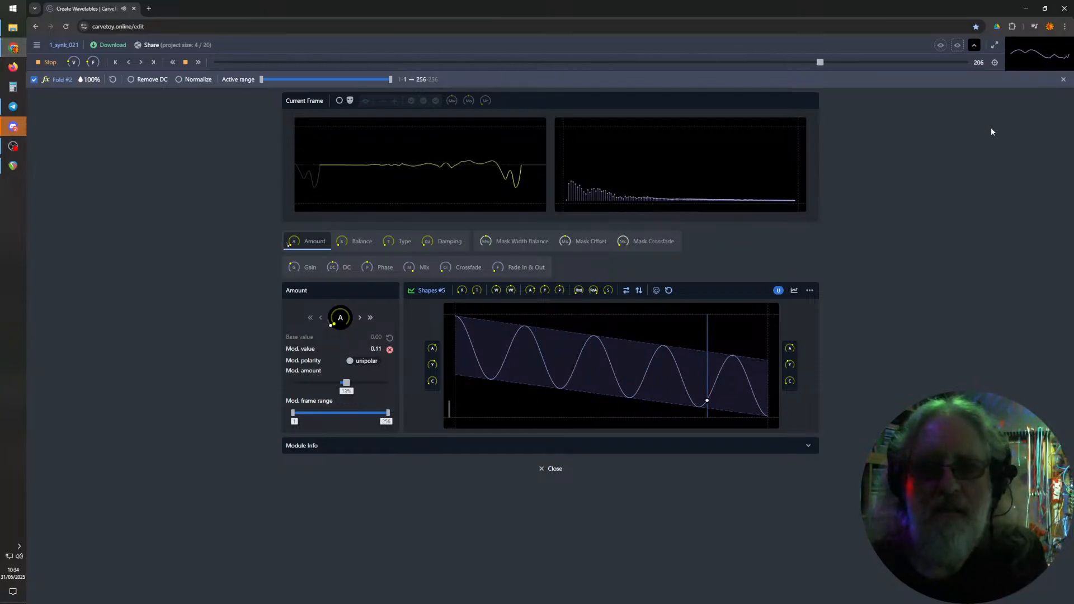
{"action": "left_click", "coordinate": [1063, 80]}
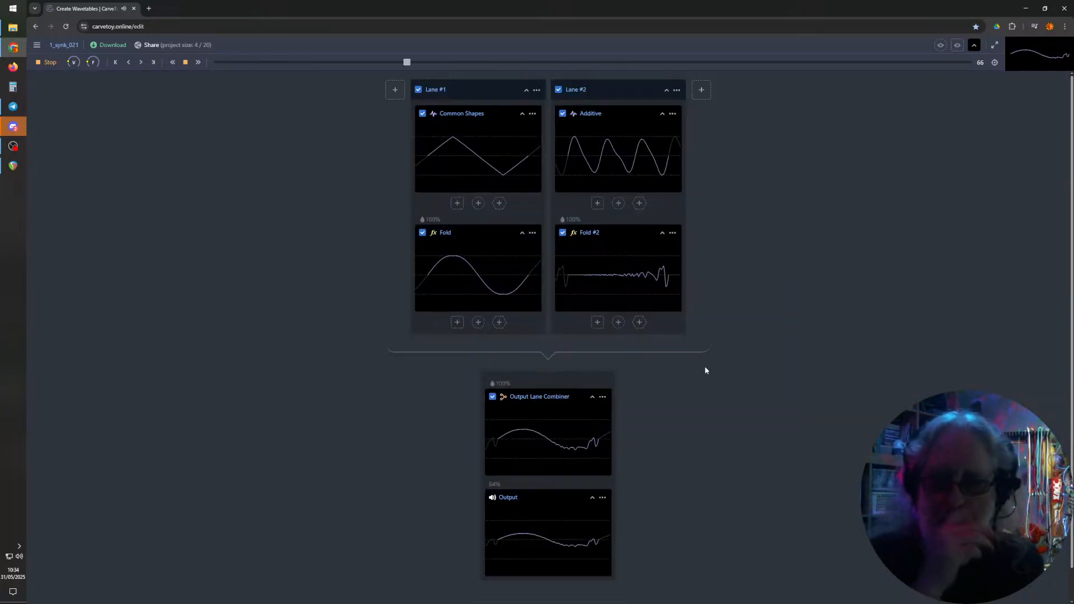
- Split Lane #2's signal after its Fold effect and feed it into Lane #1 through a Mix combiner placed below Fold
{"action": "mouse_move", "coordinate": [630, 233]}
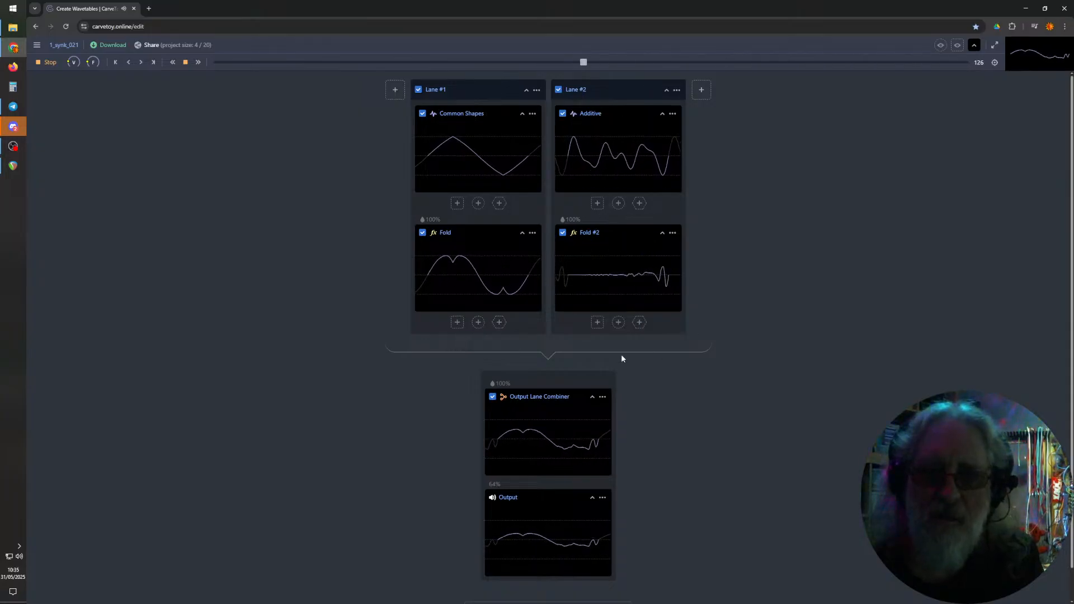
{"action": "left_click", "coordinate": [640, 323]}
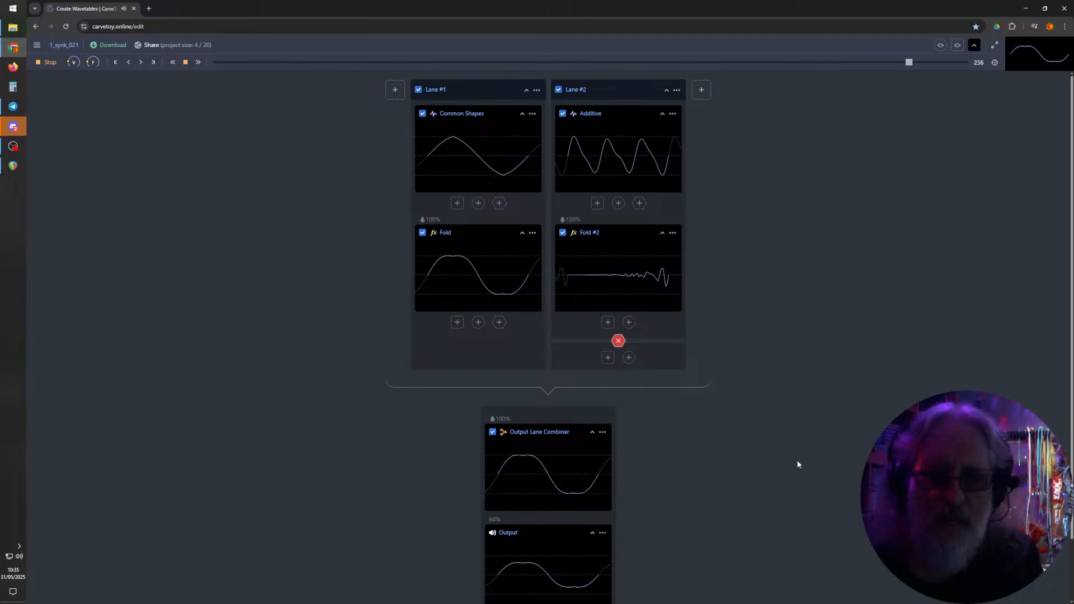
{"action": "left_click", "coordinate": [628, 323]}
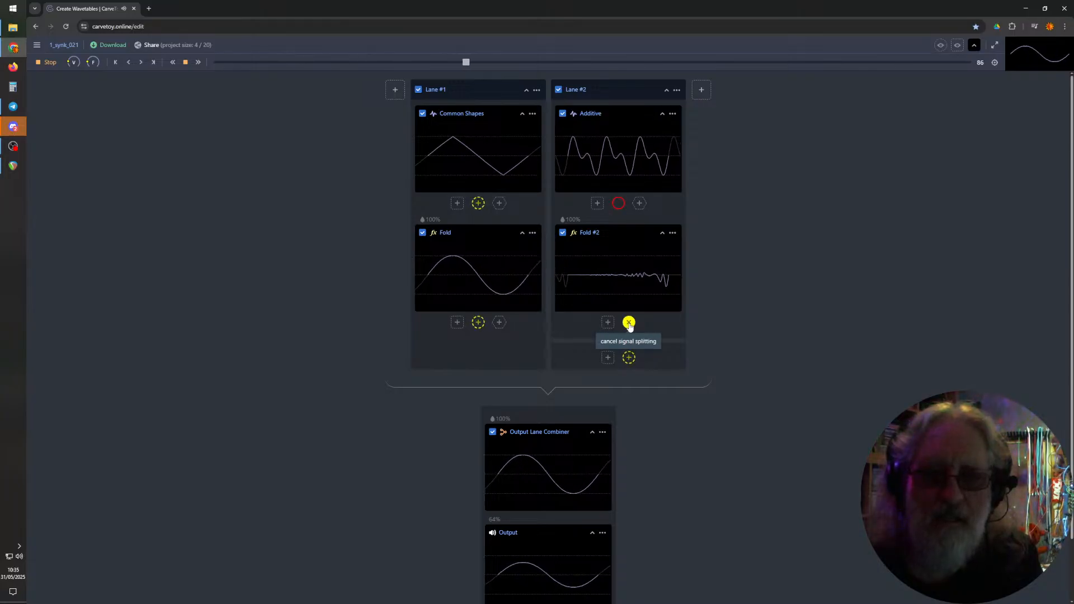
{"action": "left_click", "coordinate": [477, 323]}
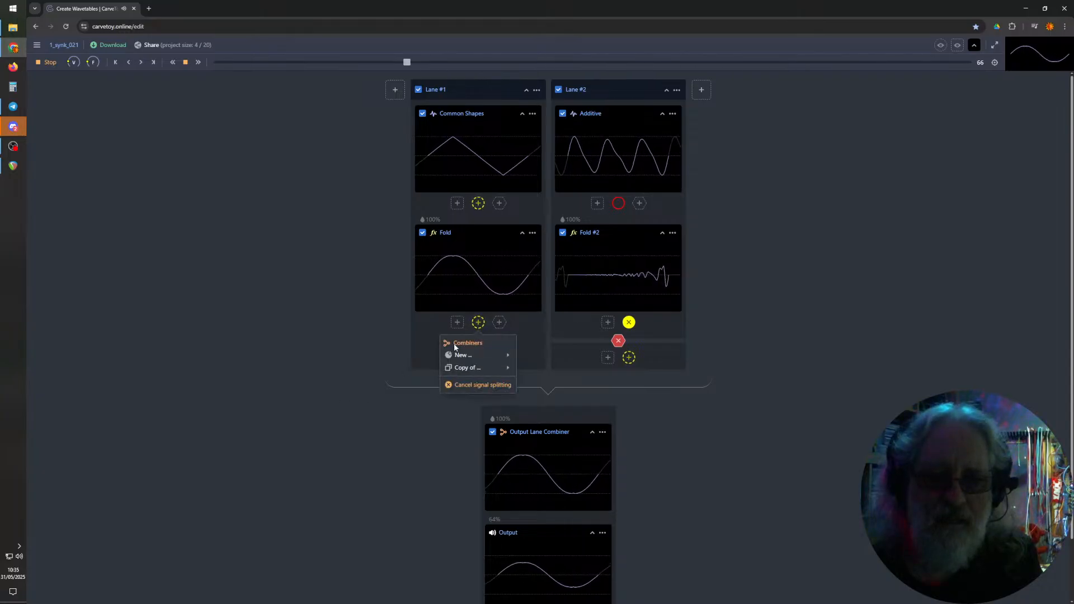
{"action": "mouse_move", "coordinate": [461, 357]}
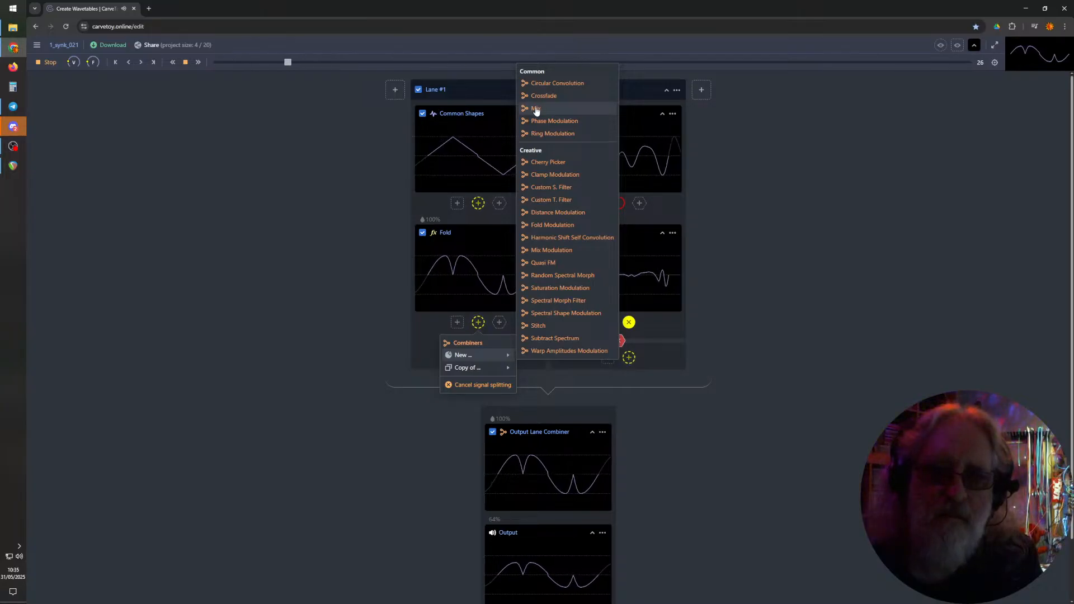
{"action": "left_click", "coordinate": [536, 109]}
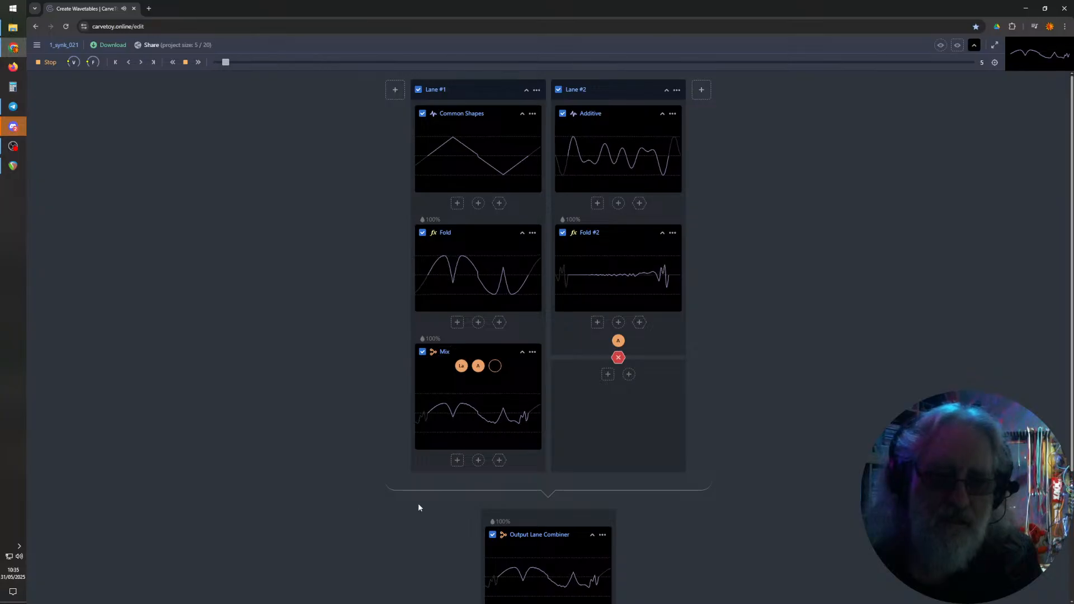
- Set the Mix combiner's Mix Balance to -100% and modulate it with a unipolar sine Shapes curve at 100% amount
{"action": "mouse_move", "coordinate": [465, 266]}
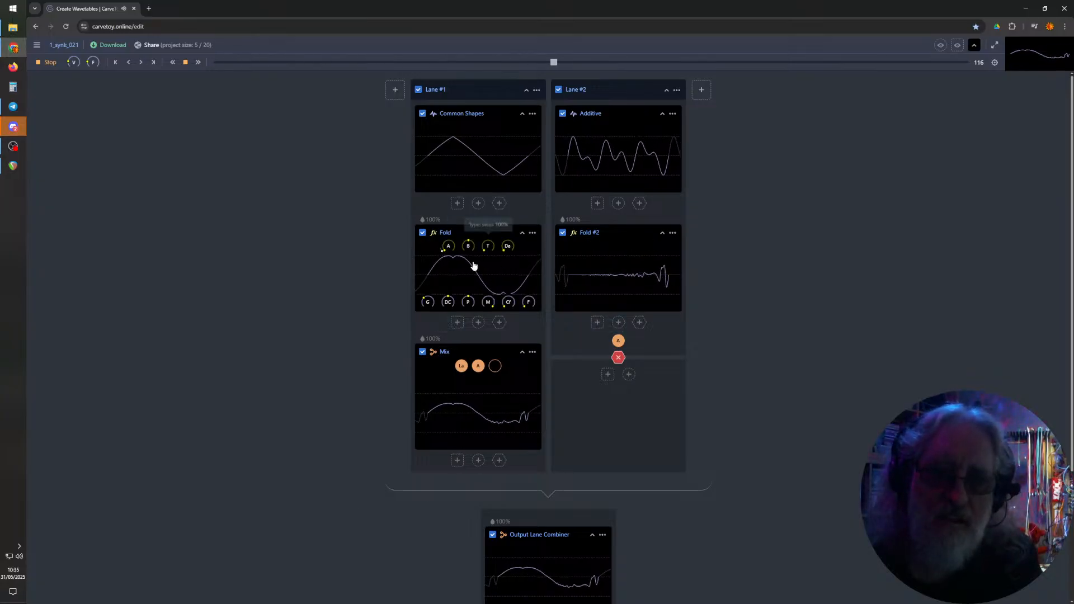
{"action": "mouse_move", "coordinate": [568, 283]}
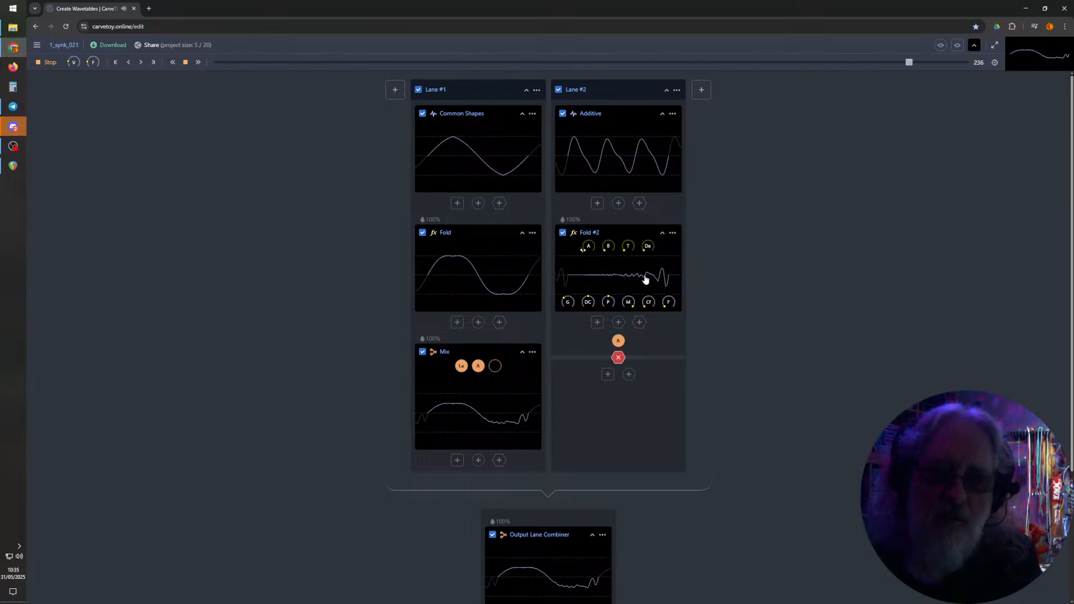
{"action": "mouse_move", "coordinate": [484, 404]}
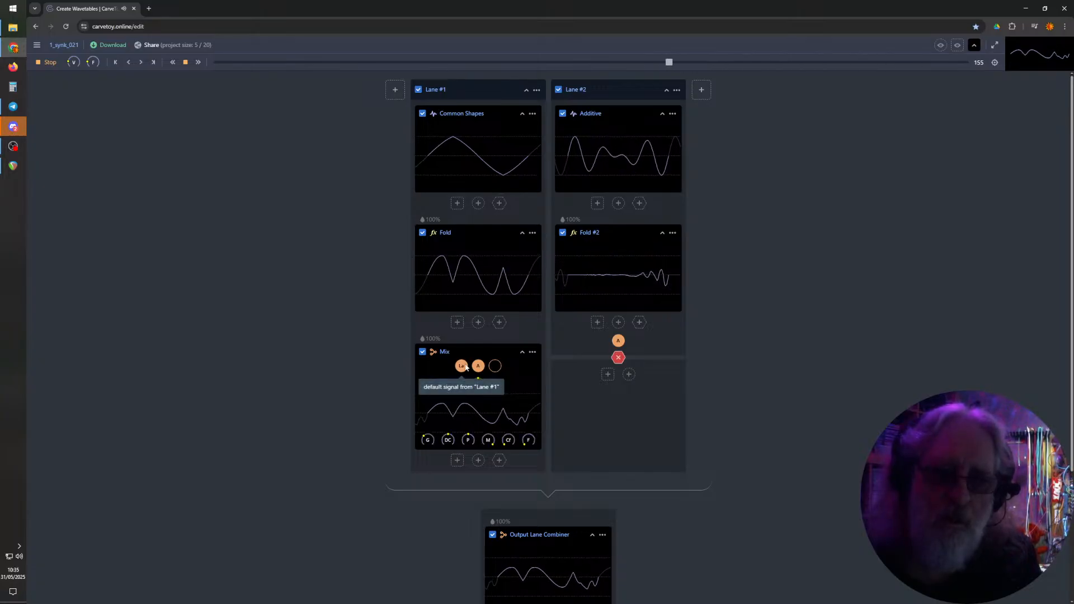
{"action": "left_click", "coordinate": [477, 414]}
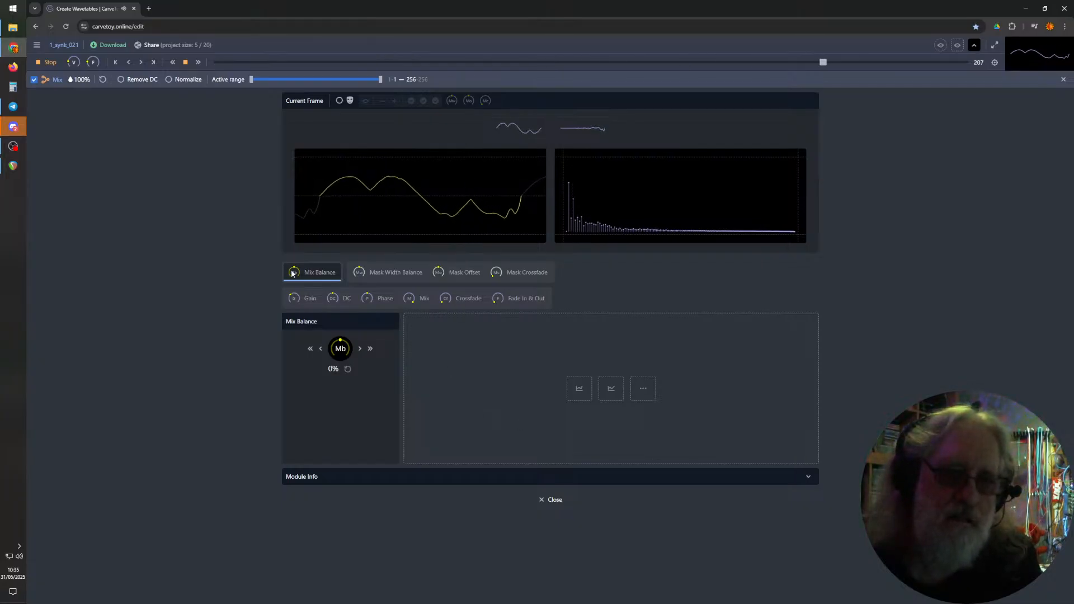
{"action": "left_click_drag", "start_coordinate": [292, 274], "coordinate": [290, 227]}
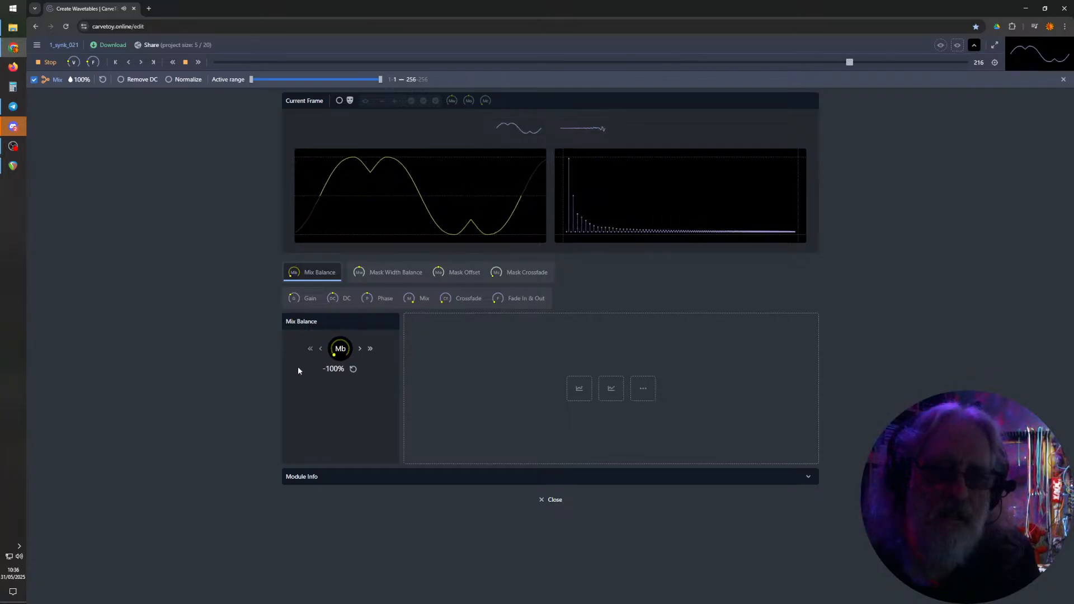
{"action": "left_click", "coordinate": [612, 389]}
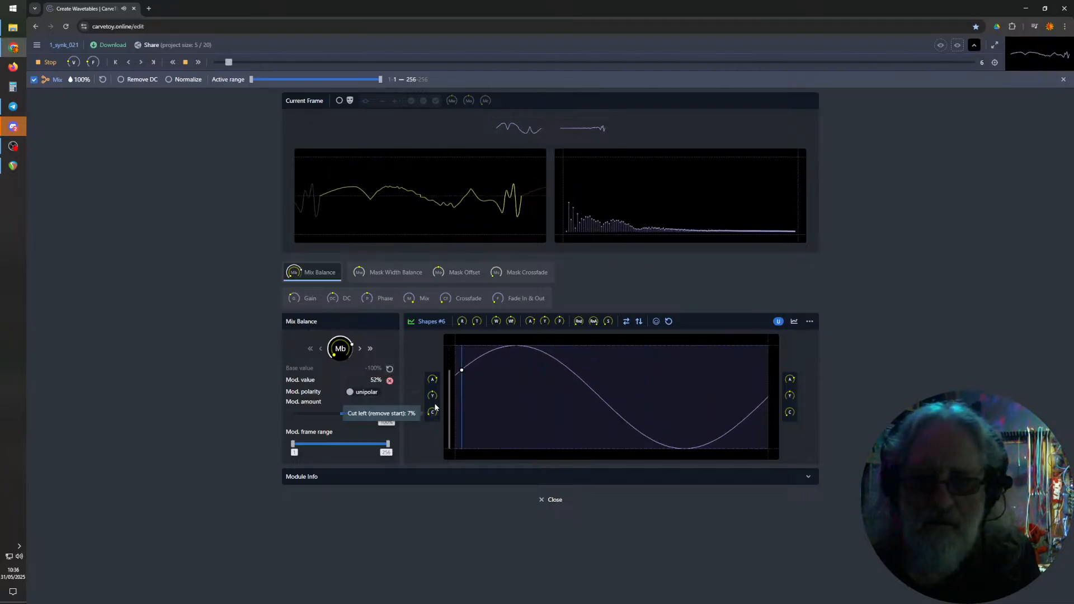
- Increase the Mix Balance curve's repeats and cut both ends so it runs one and a half cycles from peak to trough, and close the editor
{"action": "left_click", "coordinate": [462, 322]}
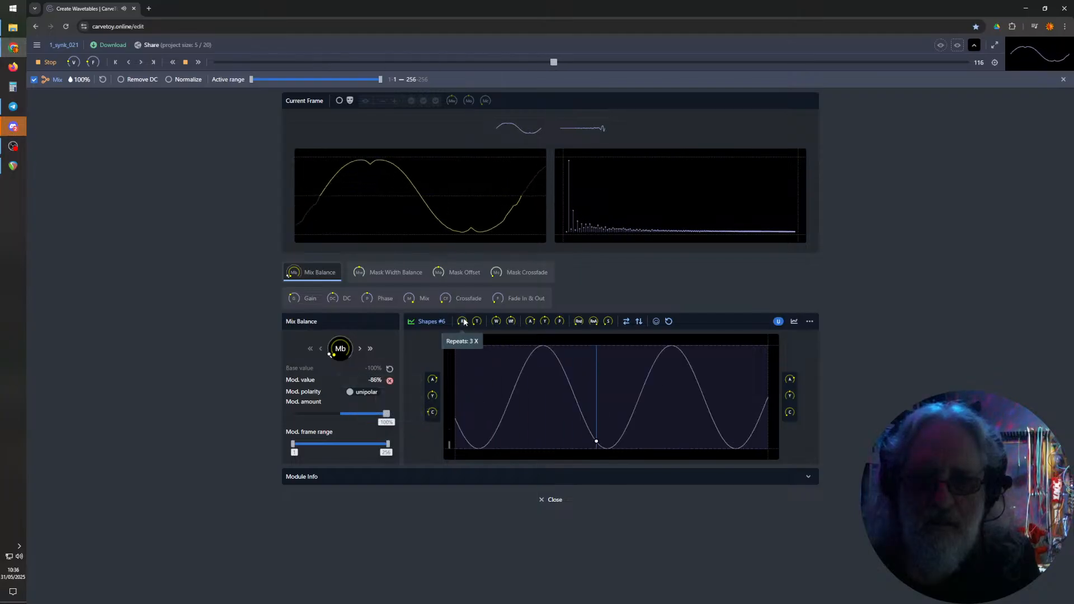
{"action": "left_click_drag", "start_coordinate": [433, 411], "coordinate": [434, 419]}
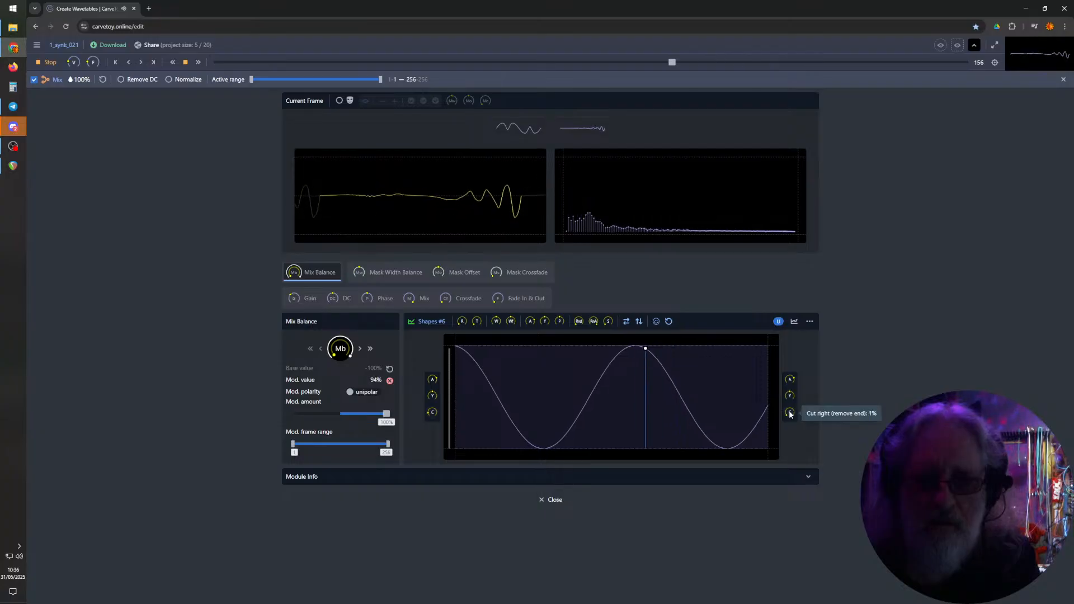
{"action": "left_click_drag", "start_coordinate": [790, 411], "coordinate": [793, 403]}
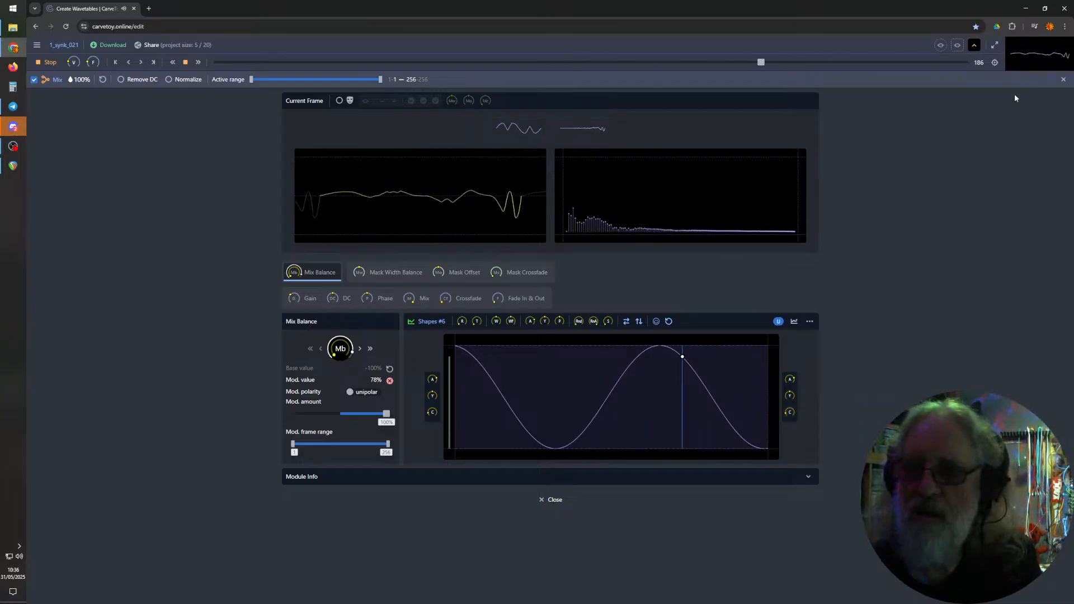
{"action": "left_click", "coordinate": [1062, 82]}
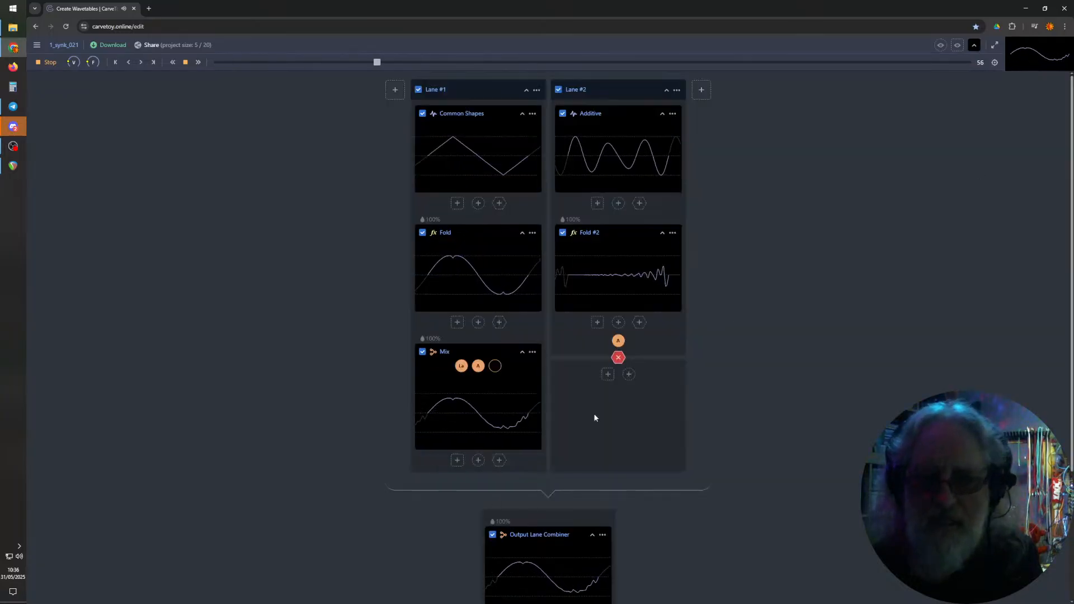
- Try the Output Lane Combiner's Gain at 168%, reset it to 100%, and close the editor
{"action": "scroll", "coordinate": [332, 398], "scroll_direction": "down", "scroll_amount": 2}
{"action": "scroll", "coordinate": [330, 401], "scroll_direction": "down", "scroll_amount": 1}
{"action": "scroll", "coordinate": [330, 400], "scroll_direction": "up", "scroll_amount": 3}
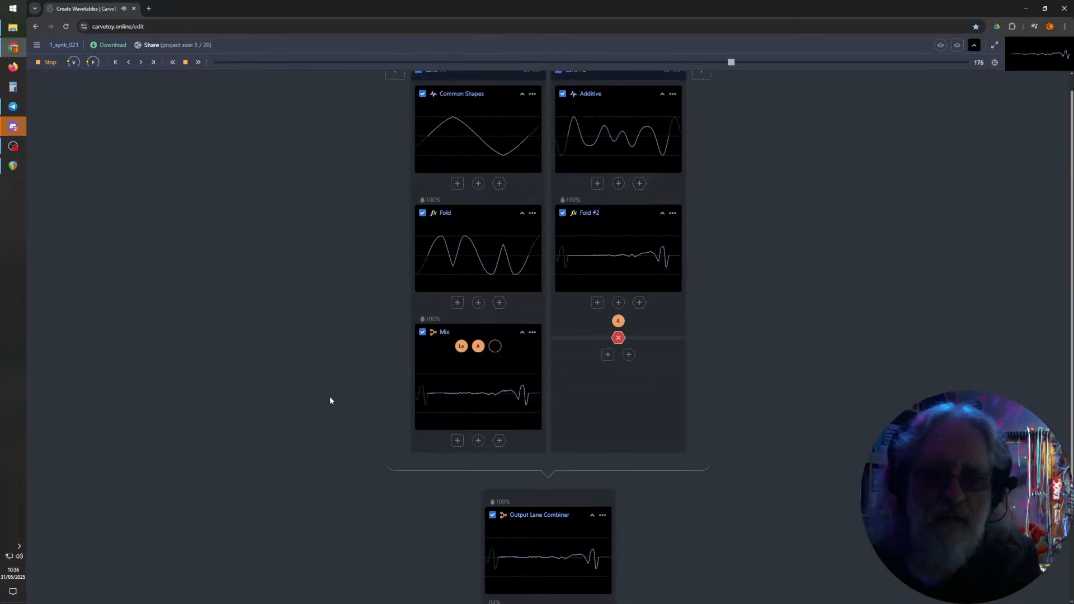
{"action": "scroll", "coordinate": [330, 401], "scroll_direction": "down", "scroll_amount": 3}
{"action": "scroll", "coordinate": [330, 400], "scroll_direction": "up", "scroll_amount": 3}
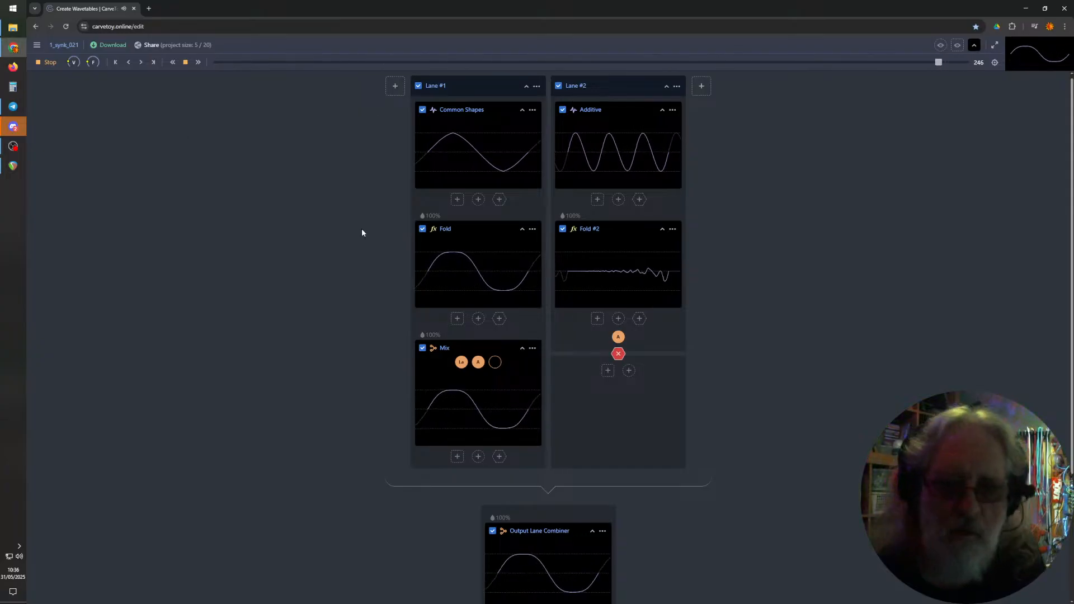
{"action": "scroll", "coordinate": [357, 235], "scroll_direction": "down", "scroll_amount": 3}
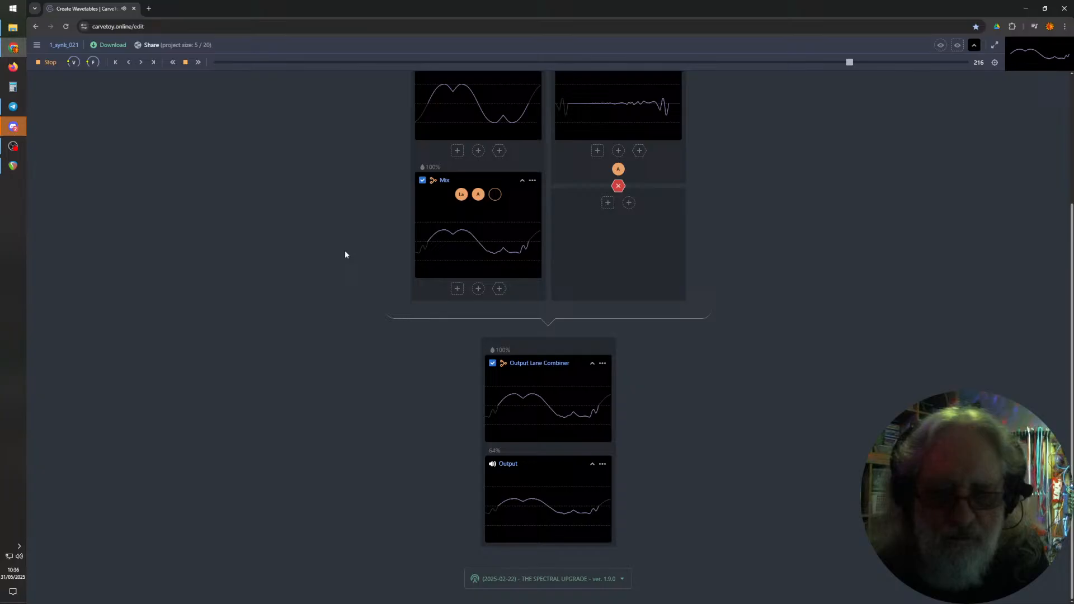
{"action": "left_click", "coordinate": [538, 406]}
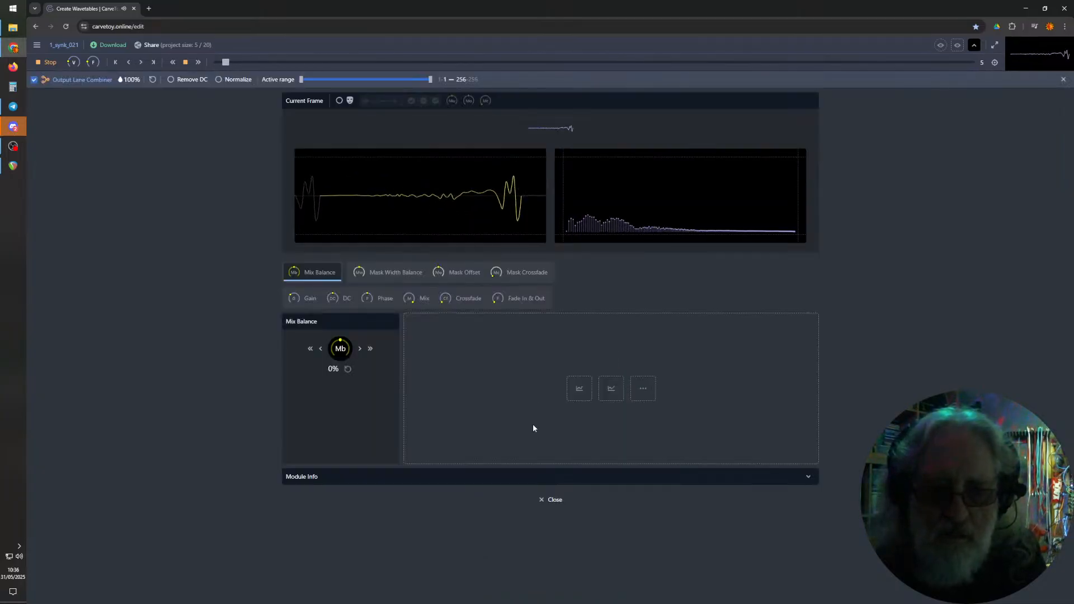
{"action": "left_click", "coordinate": [296, 298]}
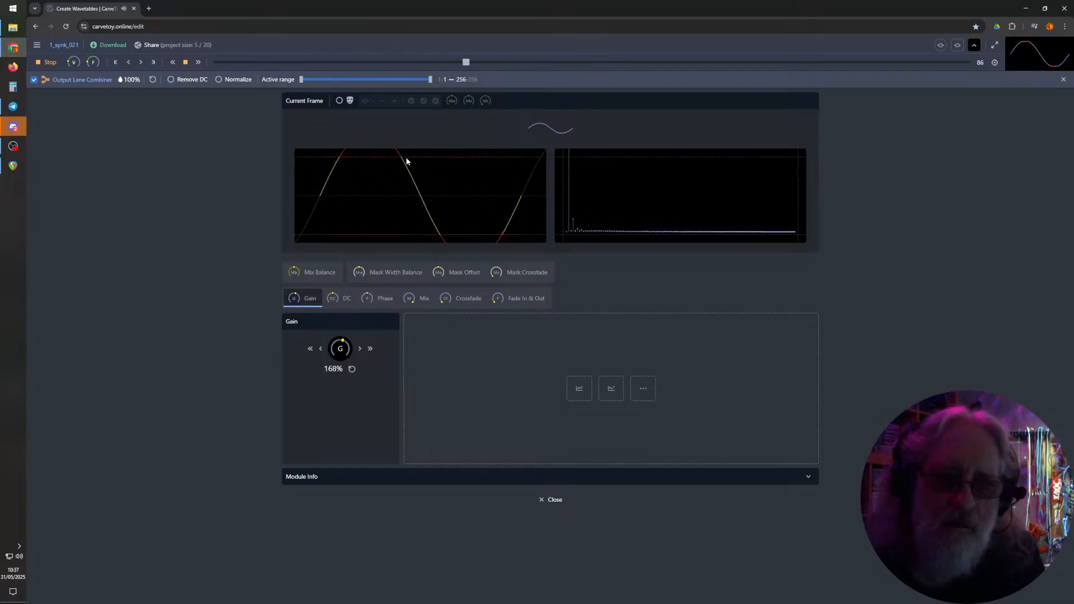
{"action": "double_click", "coordinate": [294, 300]}
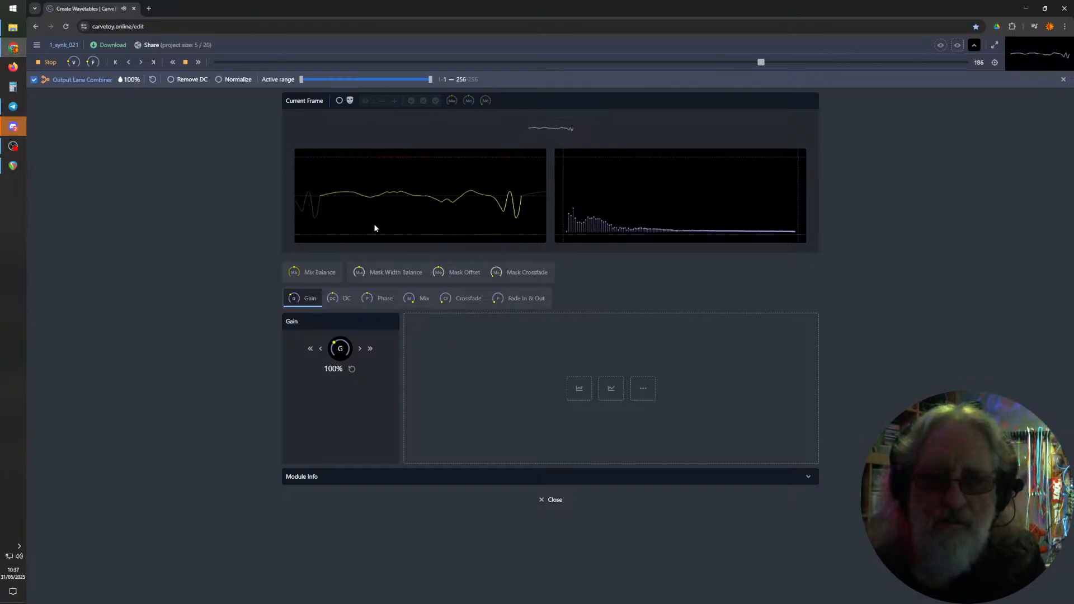
{"action": "mouse_move", "coordinate": [296, 299]}
{"action": "left_mouse_down"}
{"action": "mouse_move", "coordinate": [297, 277]}
{"action": "mouse_move", "coordinate": [312, 309]}
{"action": "left_mouse_up"}
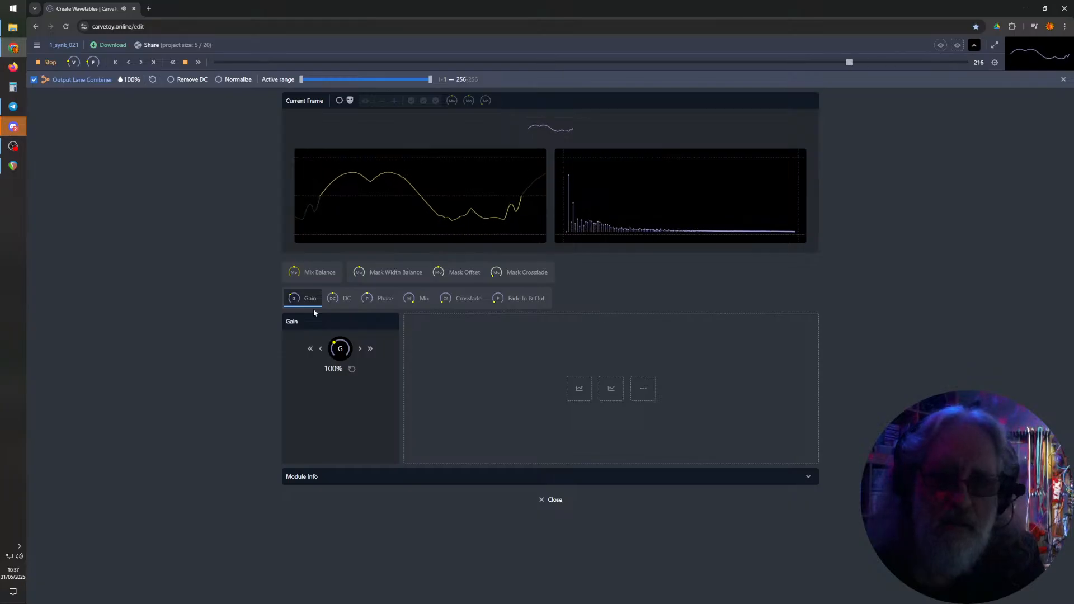
{"action": "left_click", "coordinate": [1063, 79]}
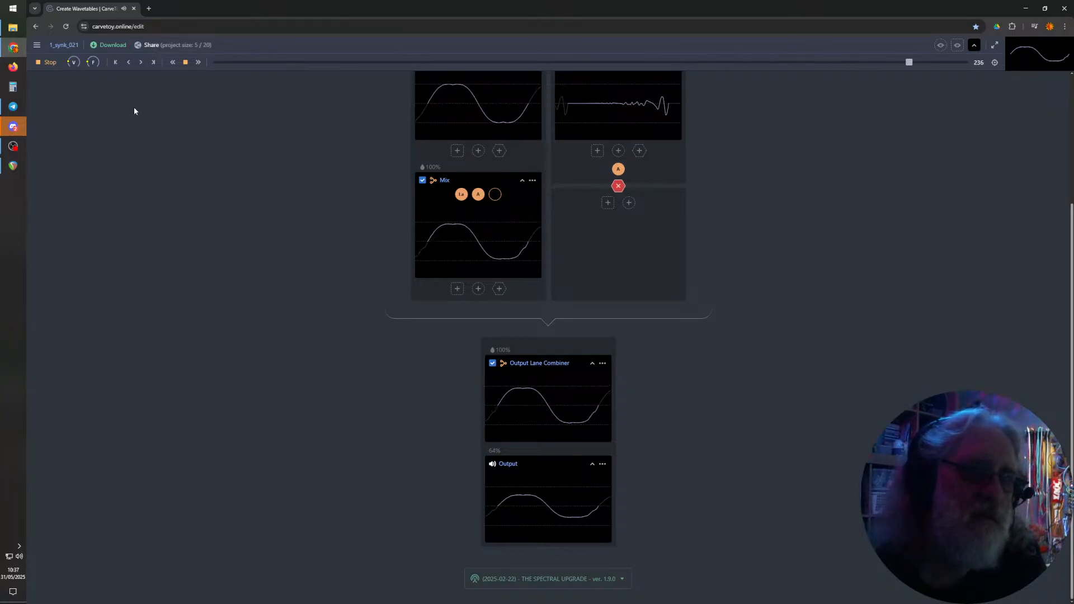
- Set the DC of Lane #1's Mix combiner to -0.03 and close its editor
{"action": "left_click", "coordinate": [471, 244]}
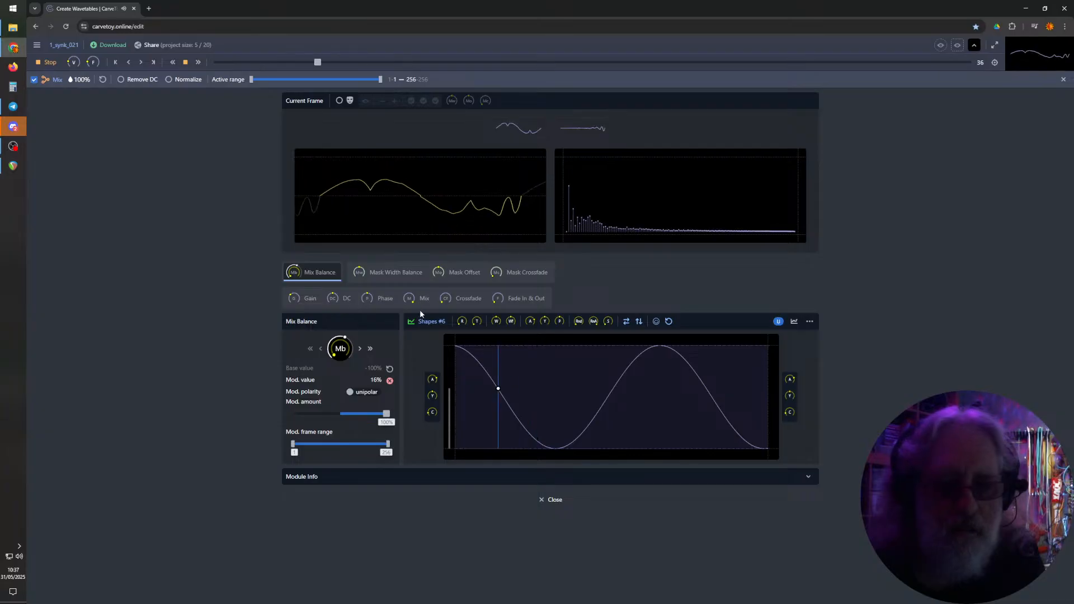
{"action": "left_click", "coordinate": [333, 296]}
{"action": "mouse_move", "coordinate": [333, 296]}
{"action": "left_mouse_down"}
{"action": "mouse_move", "coordinate": [328, 259]}
{"action": "mouse_move", "coordinate": [321, 329]}
{"action": "mouse_move", "coordinate": [320, 286]}
{"action": "left_mouse_up"}
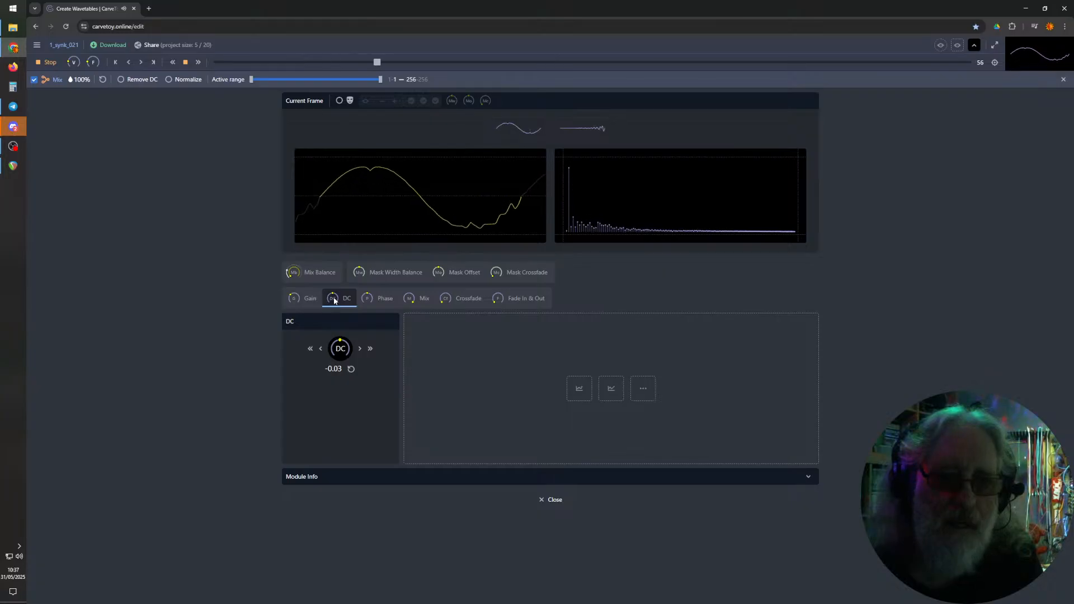
{"action": "left_click", "coordinate": [1063, 80]}
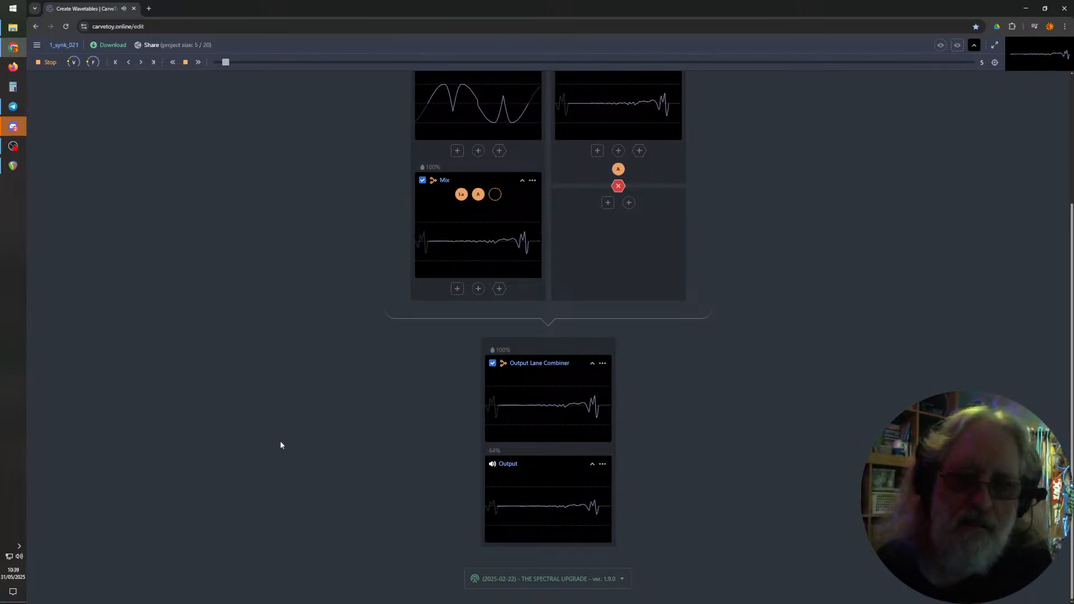
- Stop the playback and check the wavetable's export settings, leaving them without downloading
{"action": "mouse_move", "coordinate": [570, 436]}
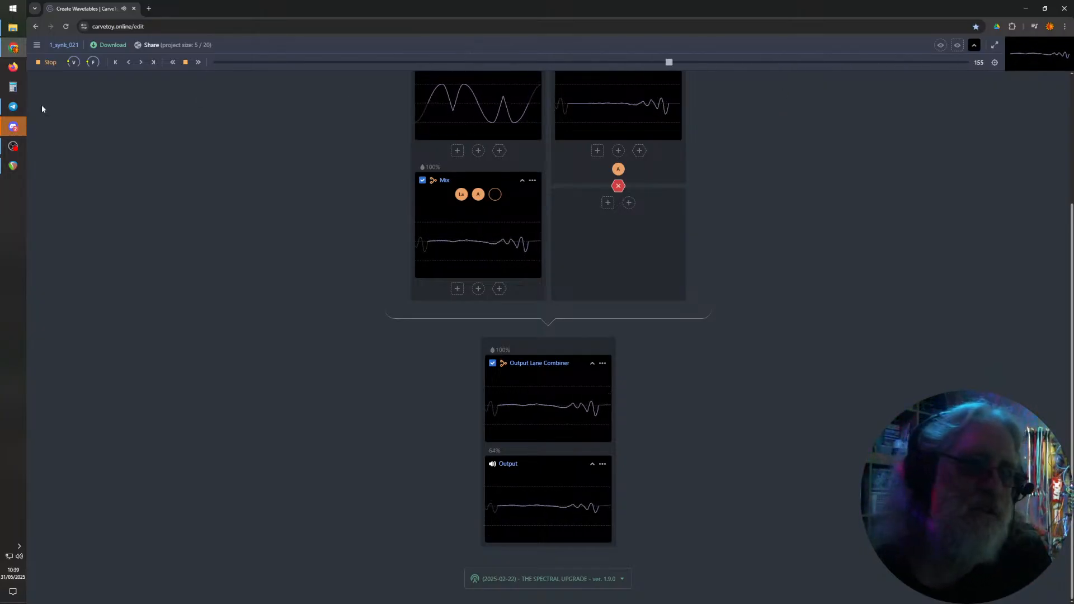
{"action": "left_click", "coordinate": [50, 63]}
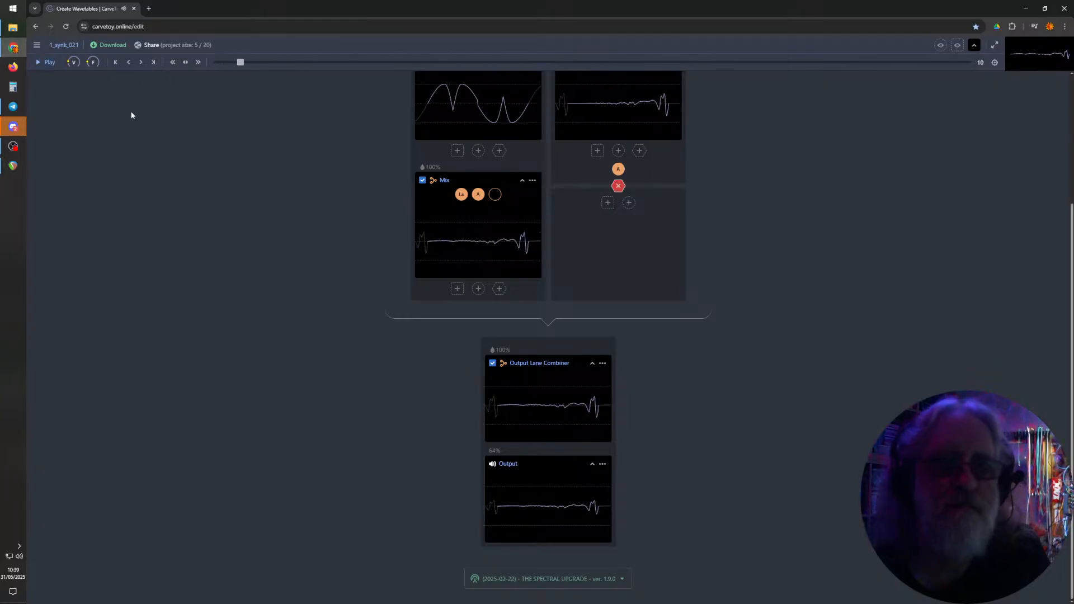
{"action": "left_click", "coordinate": [112, 45]}
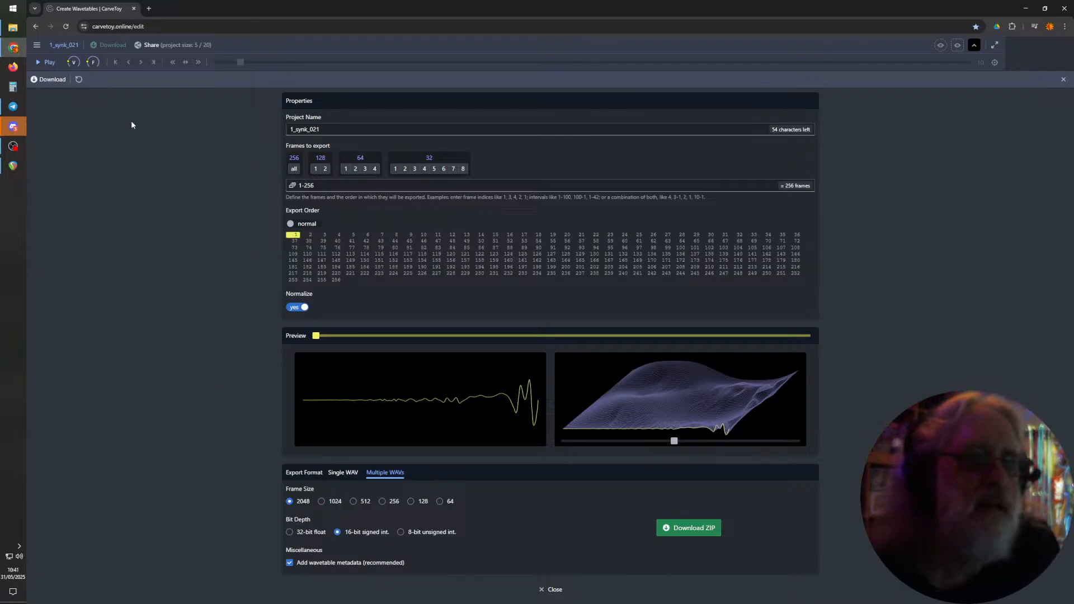
{"action": "left_click", "coordinate": [1062, 80]}
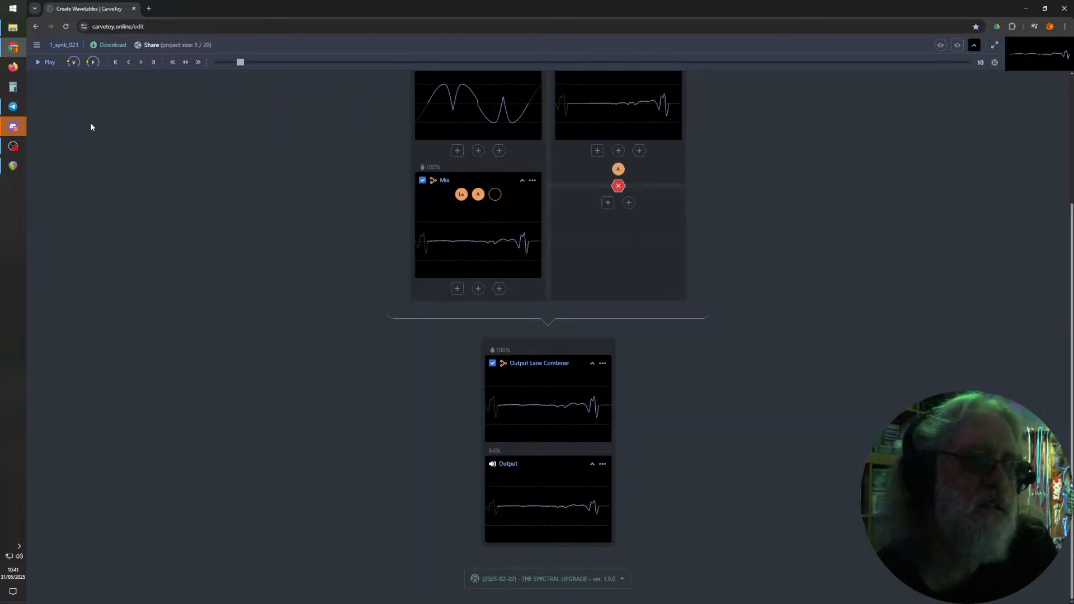
- Play the wavetable while cycling through its frames to audition the result, and stop the playback
{"action": "left_click", "coordinate": [55, 47]}
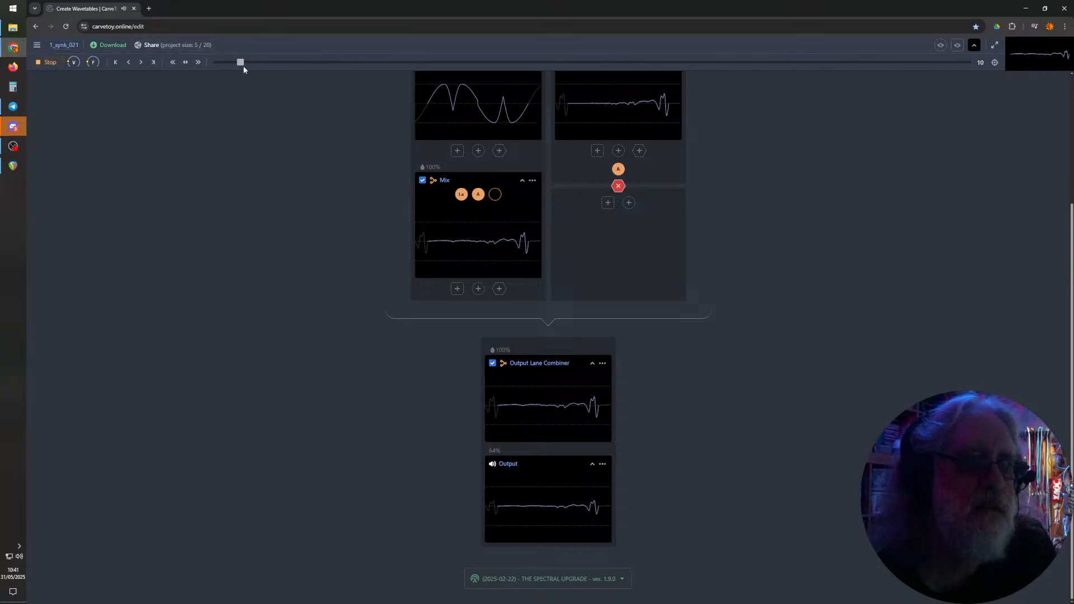
{"action": "left_click", "coordinate": [185, 63]}
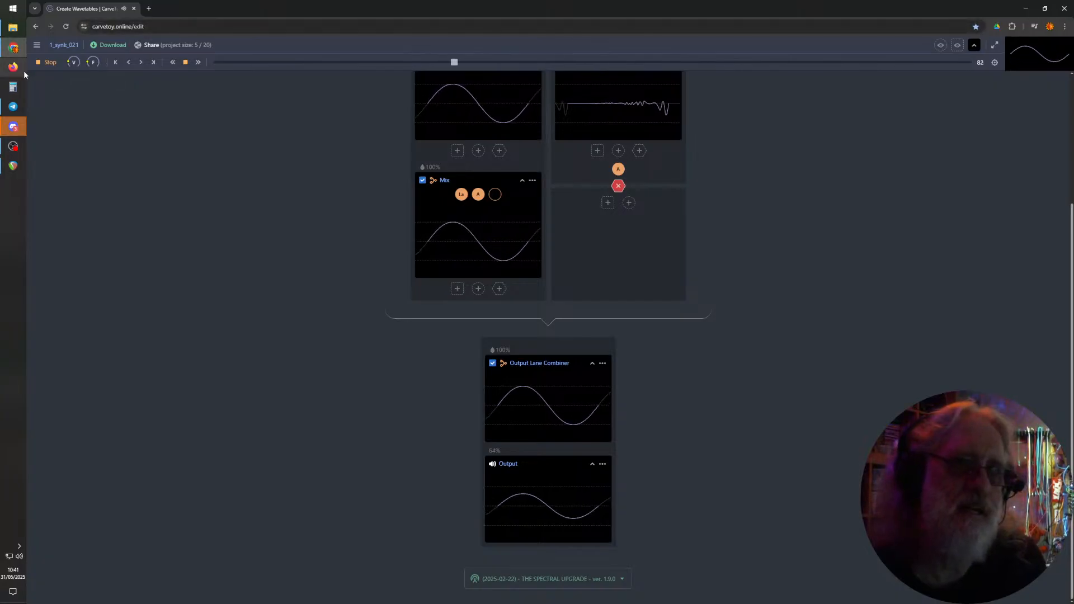
{"action": "left_click", "coordinate": [45, 62]}
- Download the wavetable as a ZIP of multiple WAVs with frames 1-256, frame size 2048, 16-bit signed integer depth and wavetable metadata
{"action": "left_click", "coordinate": [109, 45]}
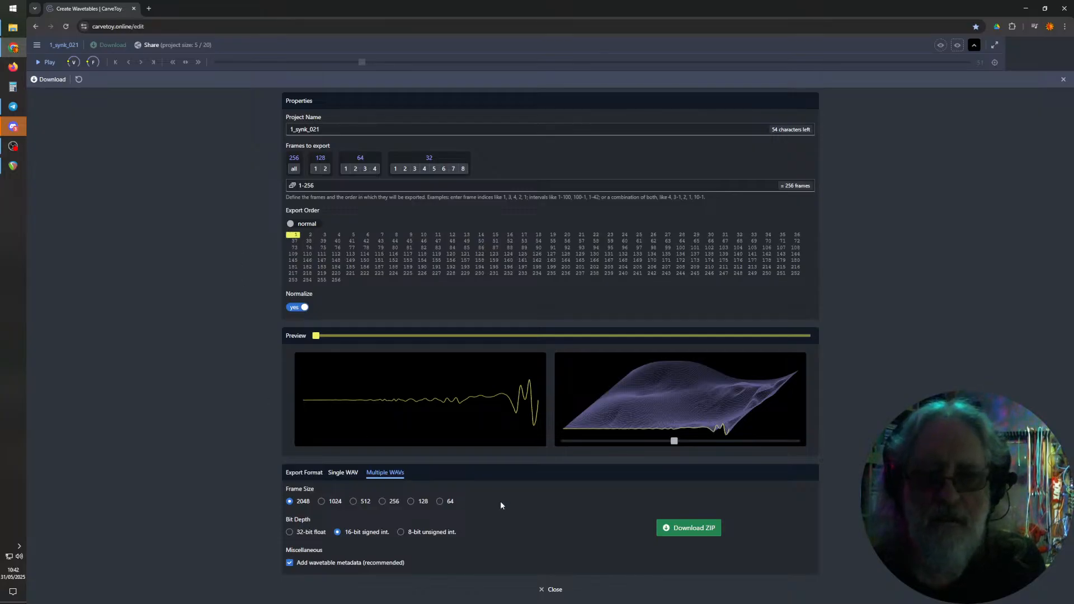
{"action": "left_click", "coordinate": [697, 532]}
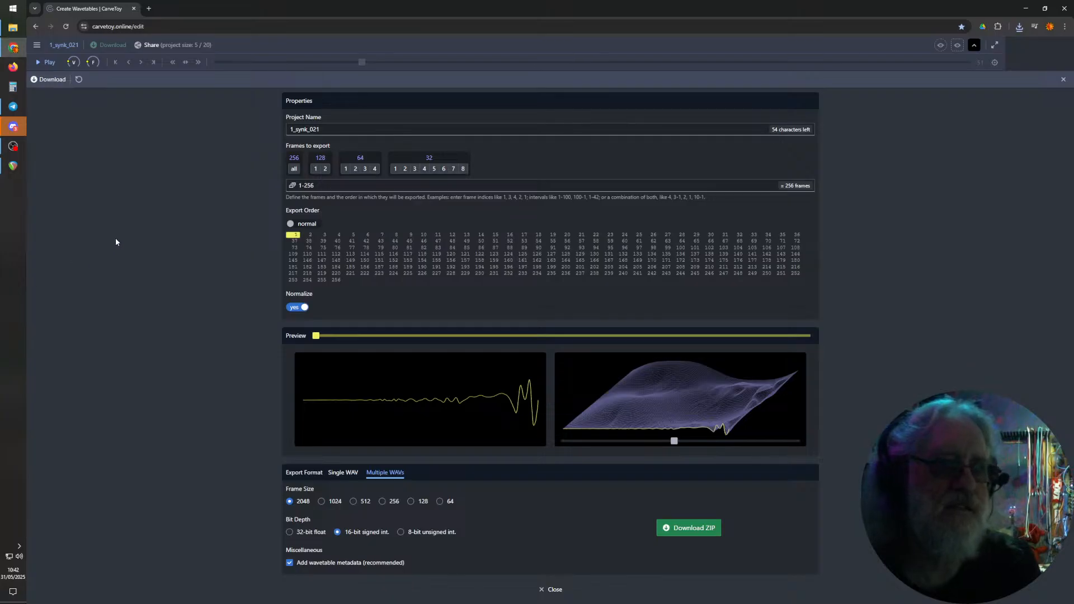
- Switch to File Explorer and open the newly downloaded 1_synk_021 ZIP archive in the Downloads folder
{"action": "left_click", "coordinate": [13, 30]}
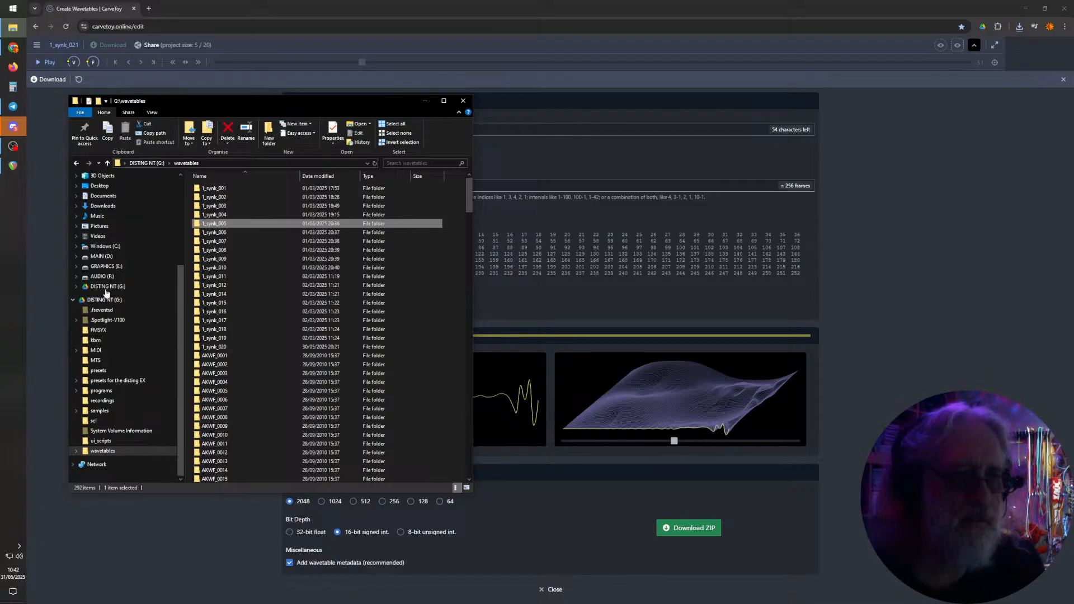
{"action": "left_click", "coordinate": [102, 206]}
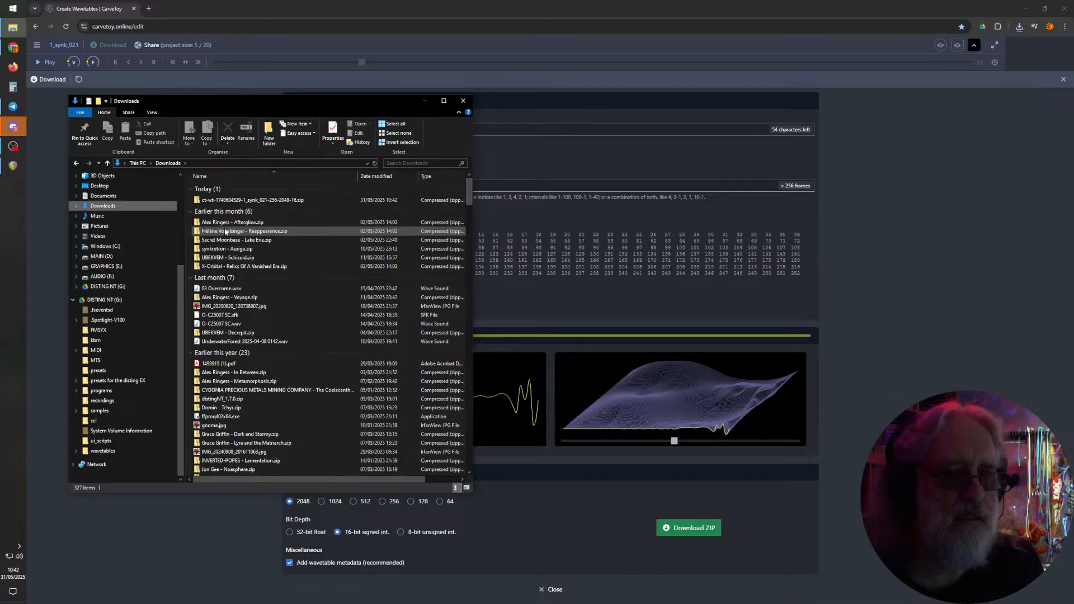
{"action": "double_click", "coordinate": [235, 200]}
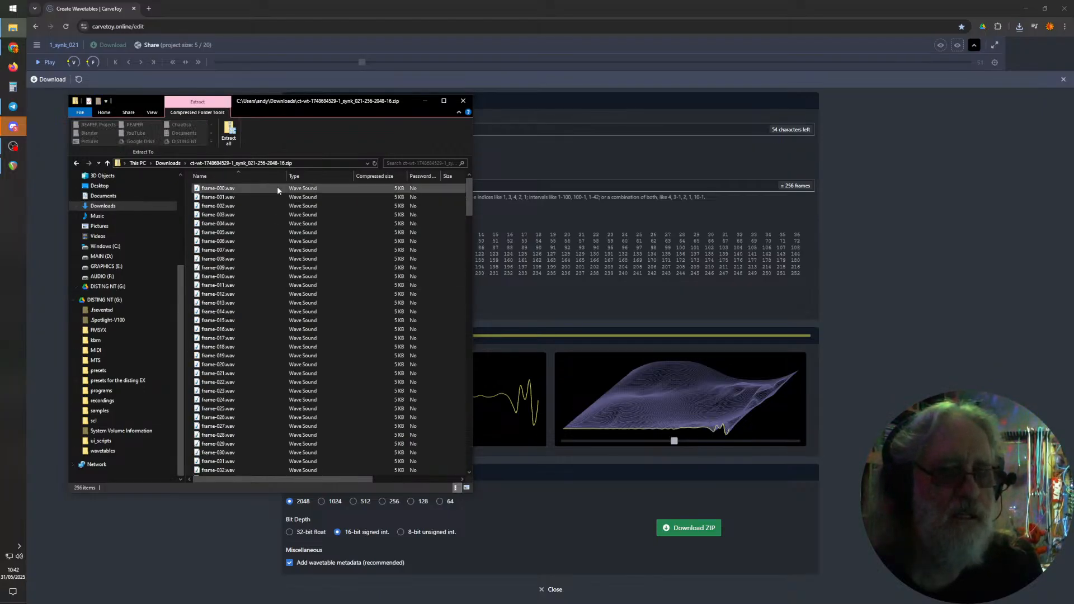
- Extract all the frame WAVs into a new folder named 1_synk_021 inside the Google Drive folder Eurorack\Disting\WAVETABLES
{"action": "left_click", "coordinate": [229, 133]}
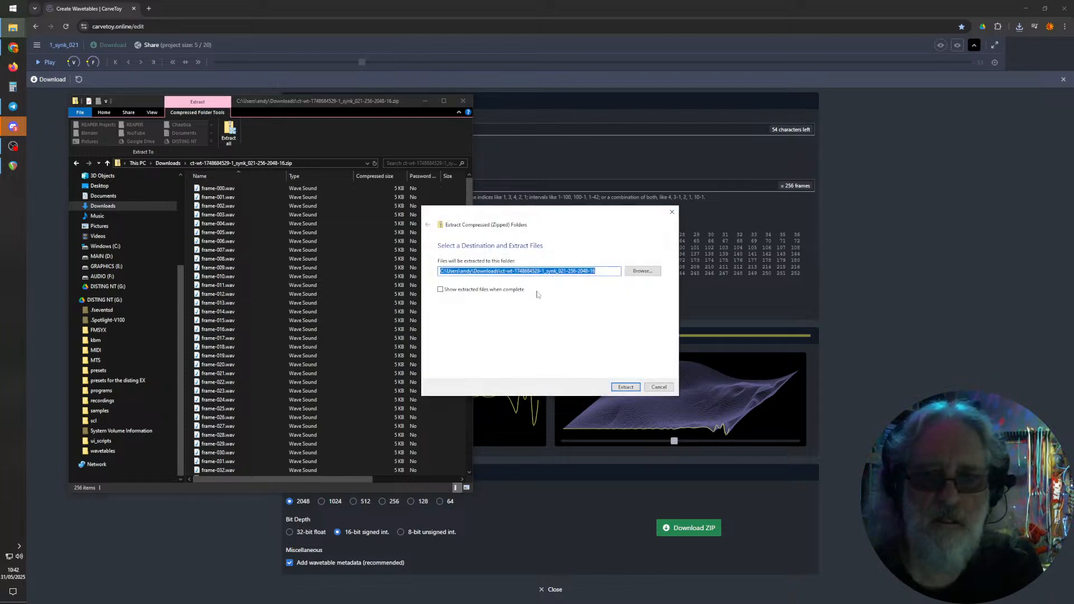
{"action": "left_click", "coordinate": [643, 271]}
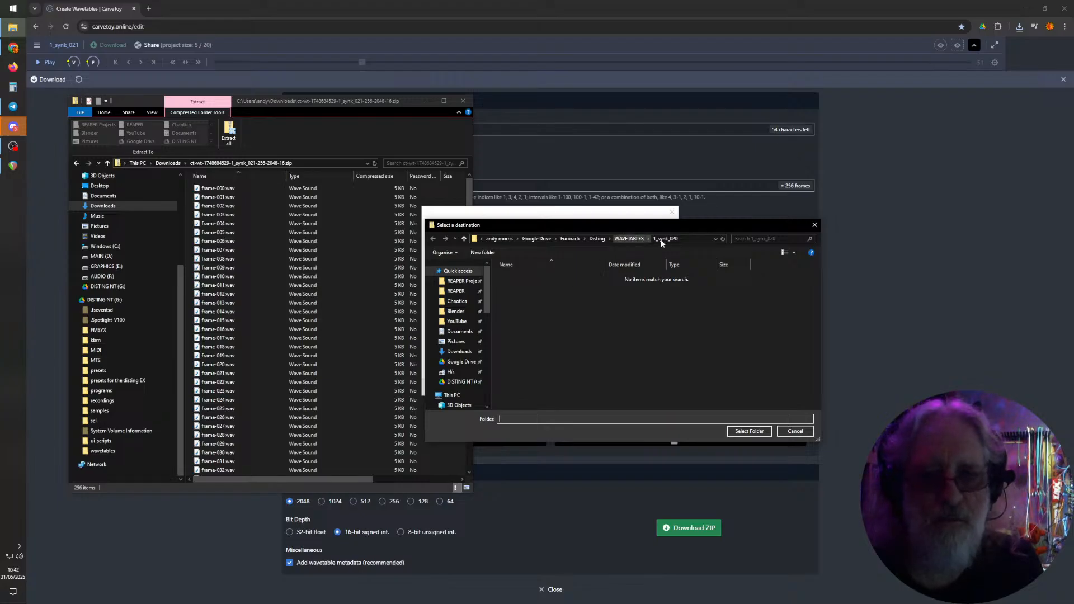
{"action": "left_click", "coordinate": [627, 241]}
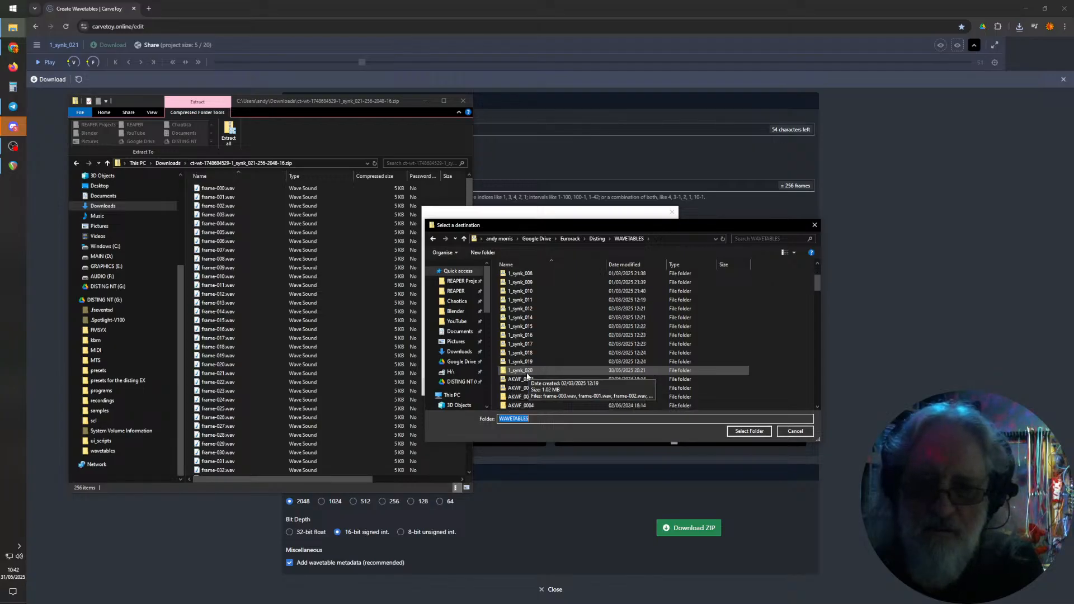
{"action": "left_click", "coordinate": [480, 253]}
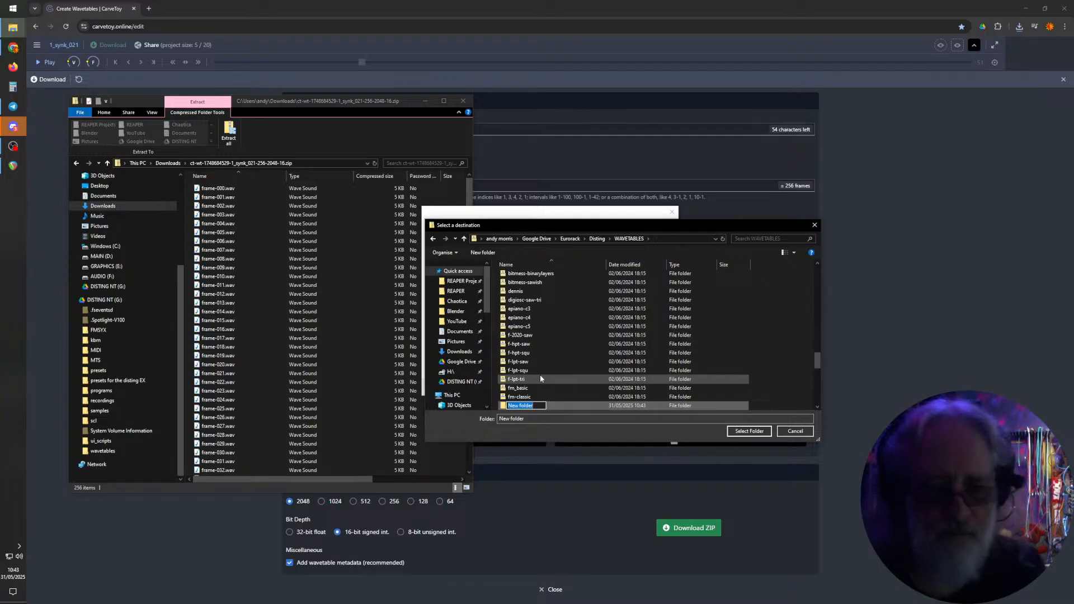
{"action": "type", "text": "1_synk_021"}
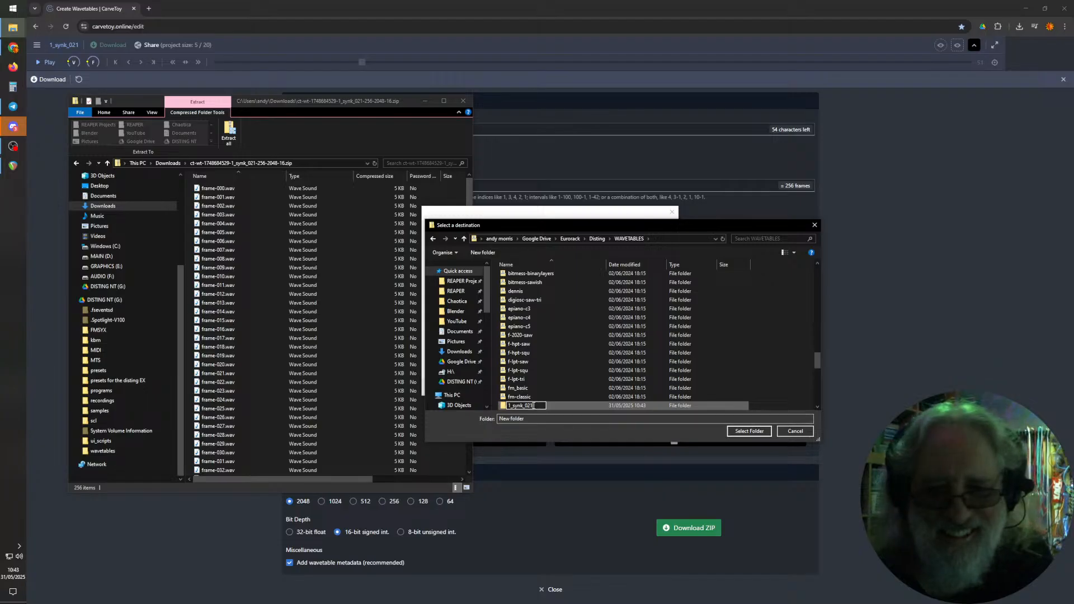
{"action": "key", "text": "Return"}
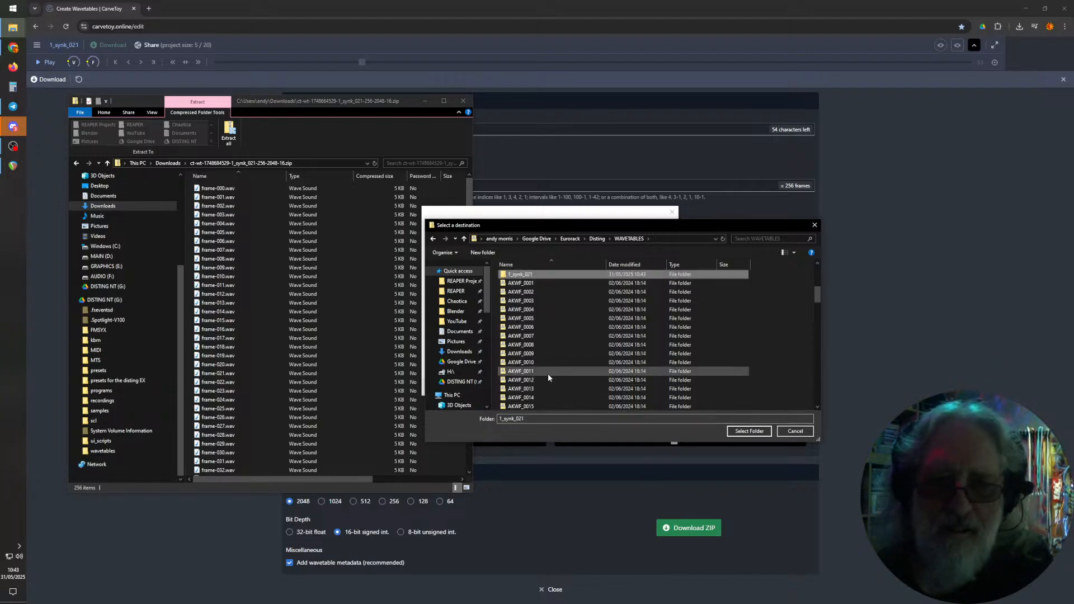
{"action": "scroll", "coordinate": [536, 333], "scroll_direction": "up", "scroll_amount": 2}
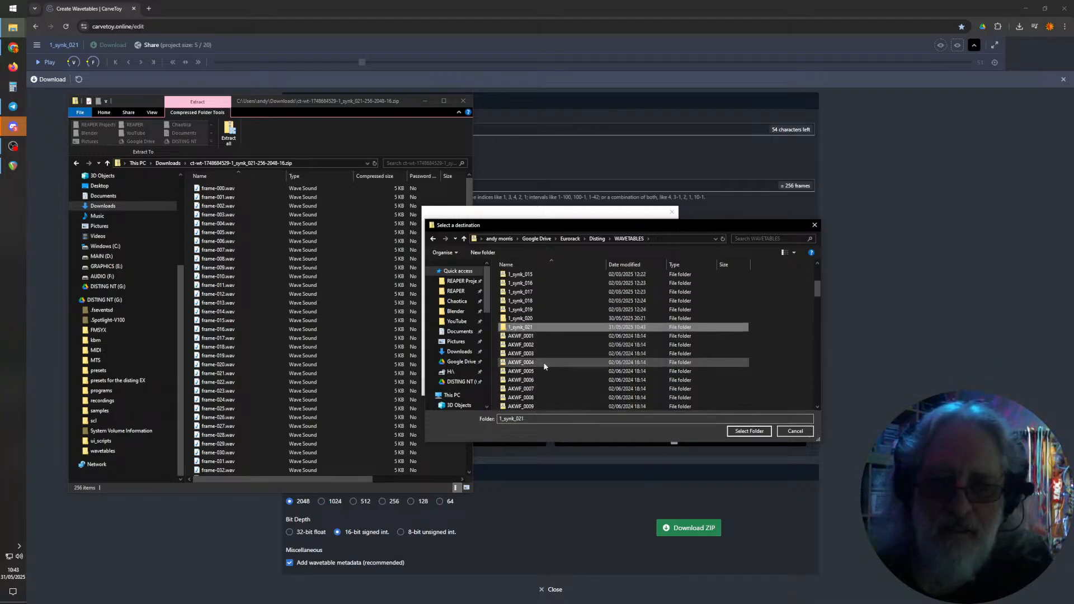
{"action": "left_click", "coordinate": [747, 431]}
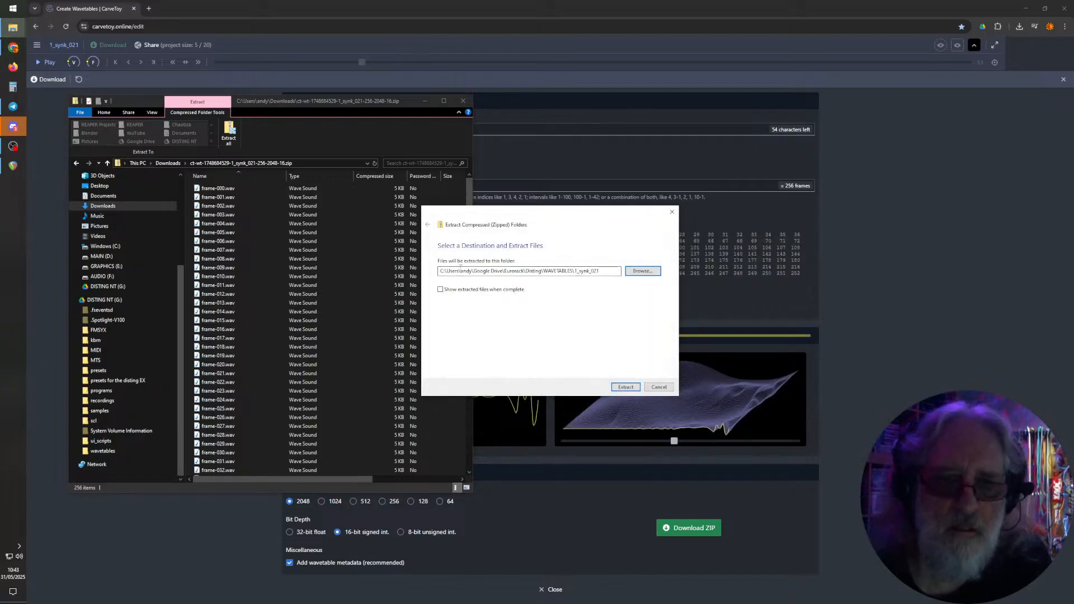
{"action": "left_click", "coordinate": [626, 387]}
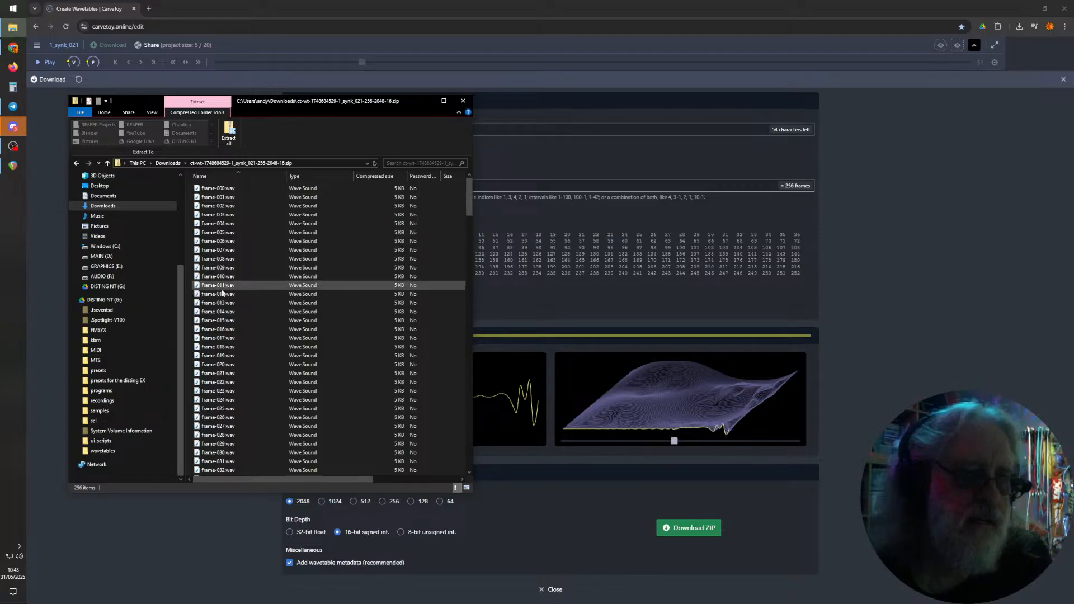
- Open the WAVETABLES folder under Eurorack\Disting in Google Drive
{"action": "left_click", "coordinate": [101, 286]}
{"action": "left_click", "coordinate": [101, 277]}
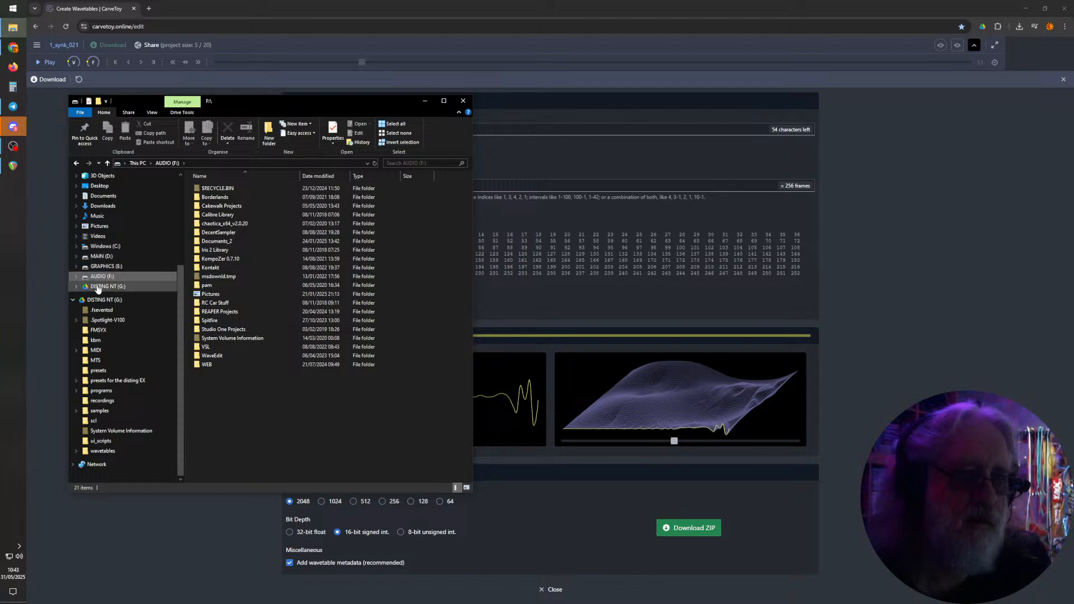
{"action": "scroll", "coordinate": [98, 268], "scroll_direction": "up", "scroll_amount": 2}
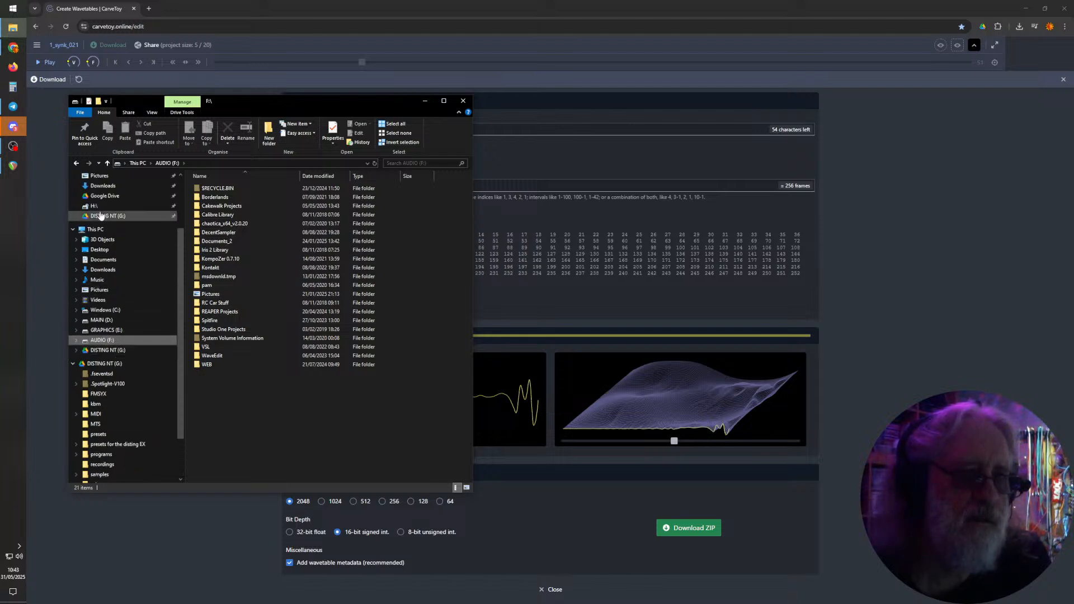
{"action": "left_click", "coordinate": [105, 197]}
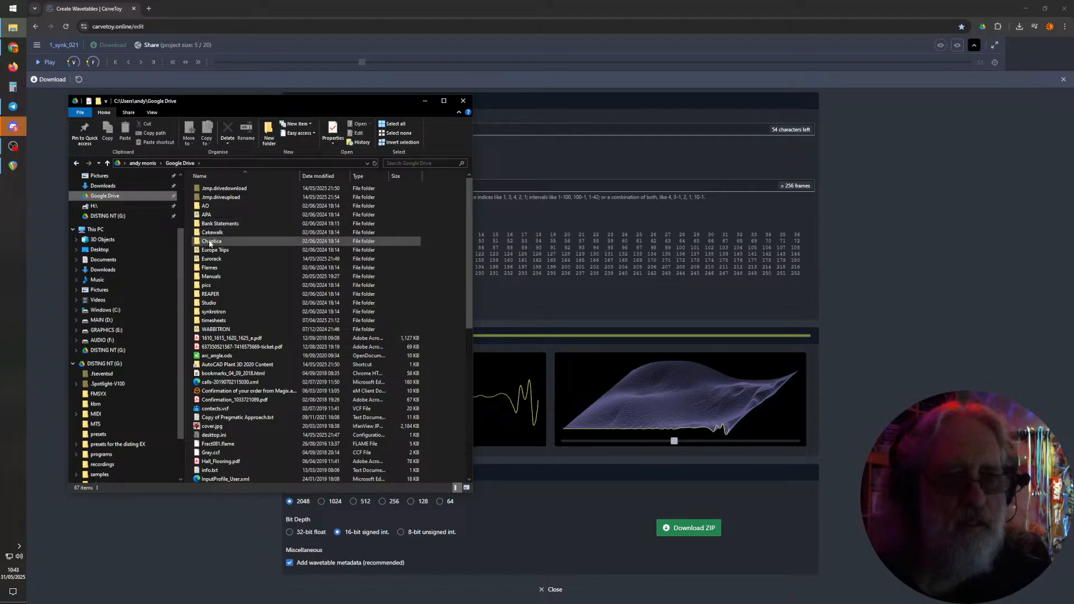
{"action": "double_click", "coordinate": [205, 259]}
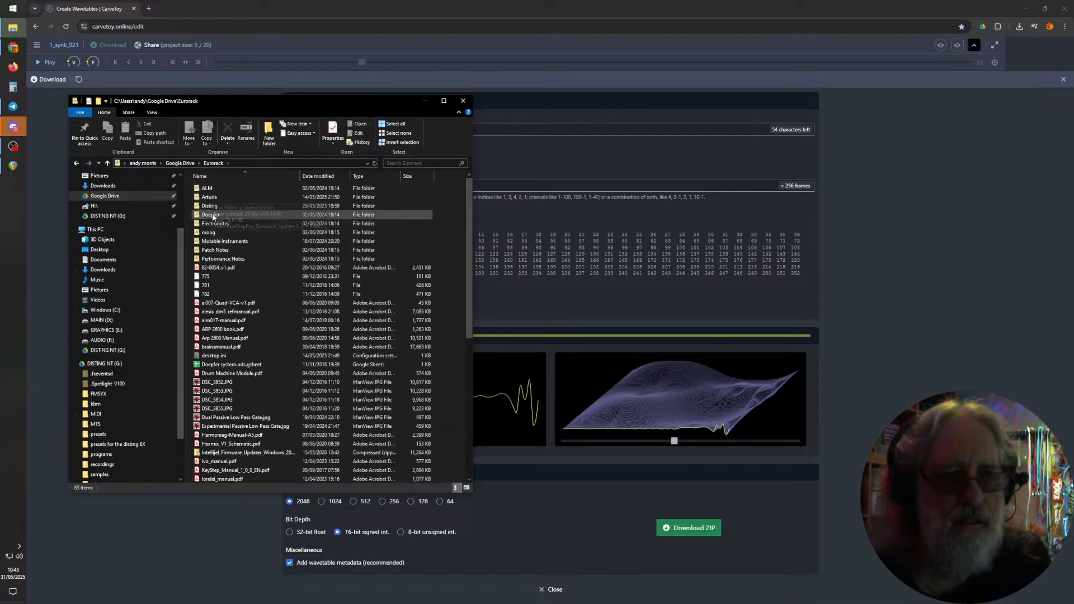
{"action": "double_click", "coordinate": [209, 206]}
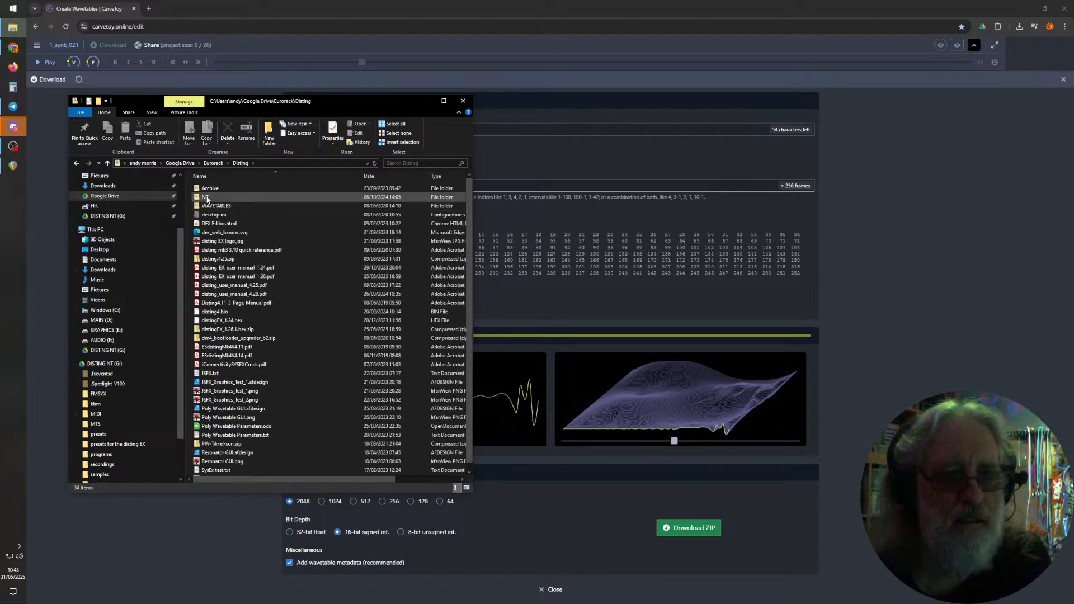
{"action": "left_click", "coordinate": [212, 207]}
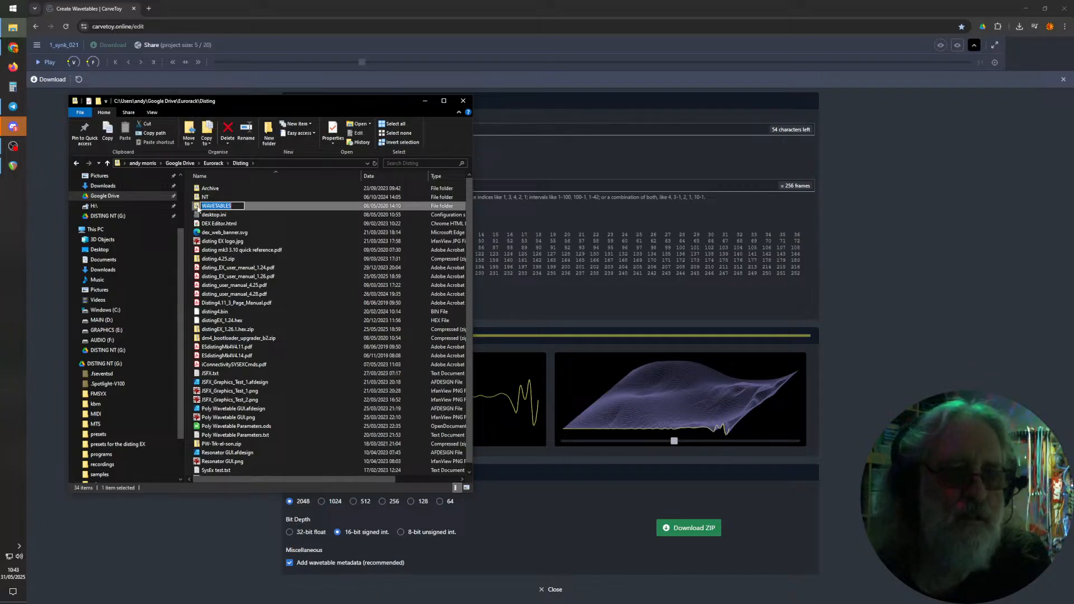
{"action": "double_click", "coordinate": [212, 207]}
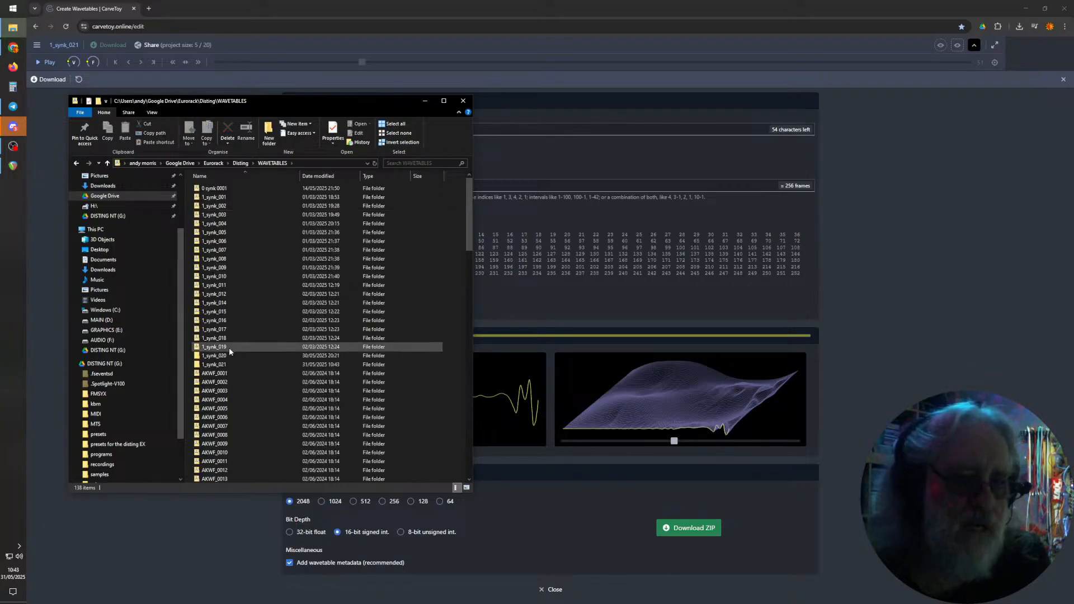
- Look through the wavetable folders and open 1_synk_021 to check its extracted frame WAV files
{"action": "scroll", "coordinate": [229, 347], "scroll_direction": "down", "scroll_amount": 2}
{"action": "scroll", "coordinate": [226, 280], "scroll_direction": "down", "scroll_amount": 4}
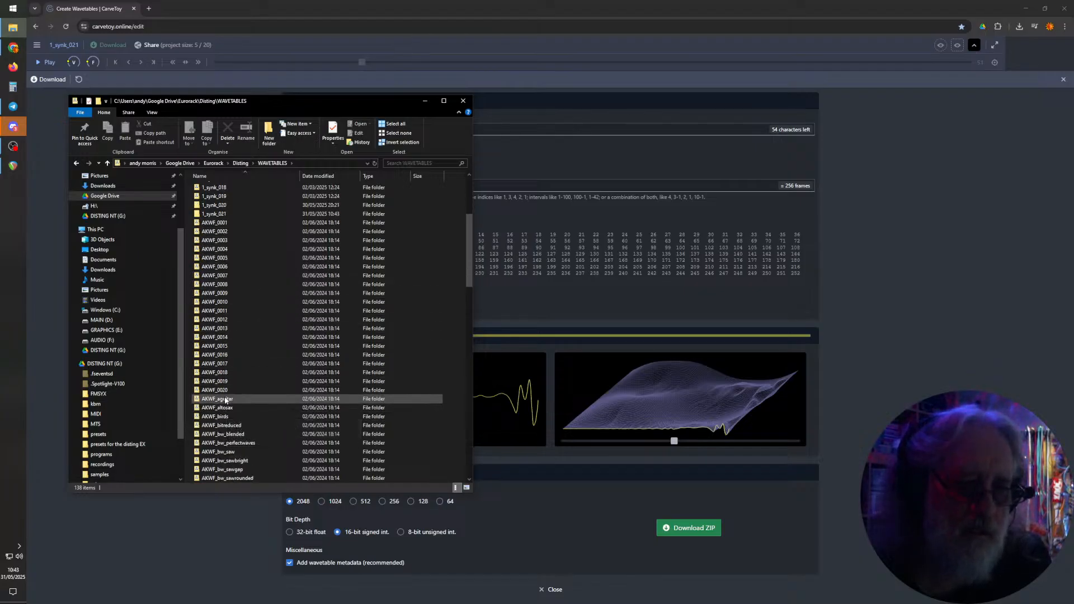
{"action": "scroll", "coordinate": [229, 403], "scroll_direction": "down", "scroll_amount": 14}
{"action": "scroll", "coordinate": [233, 394], "scroll_direction": "down", "scroll_amount": 2}
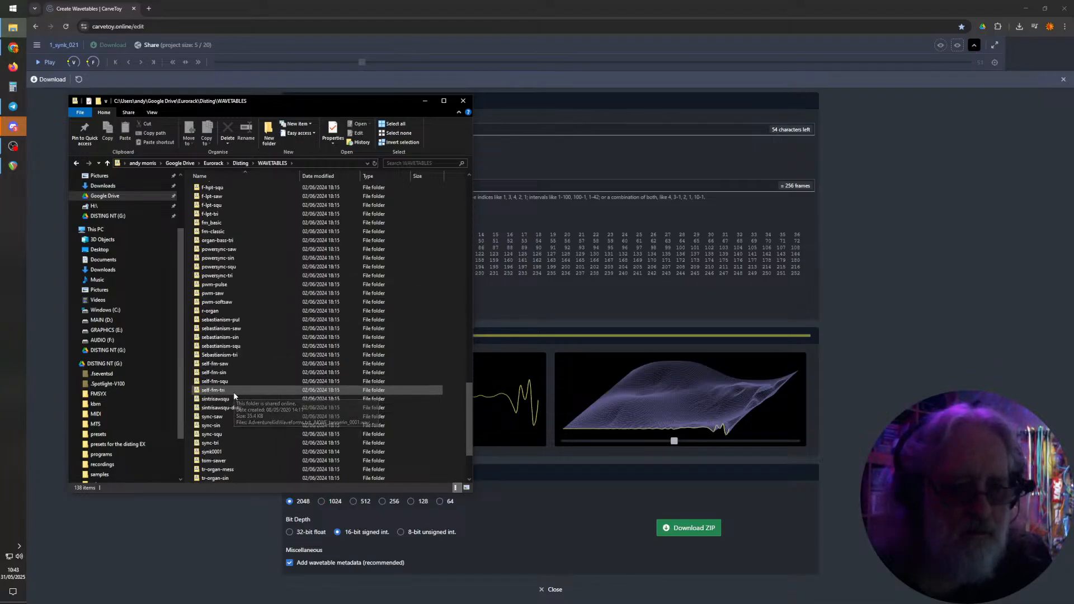
{"action": "scroll", "coordinate": [234, 396], "scroll_direction": "up", "scroll_amount": 20}
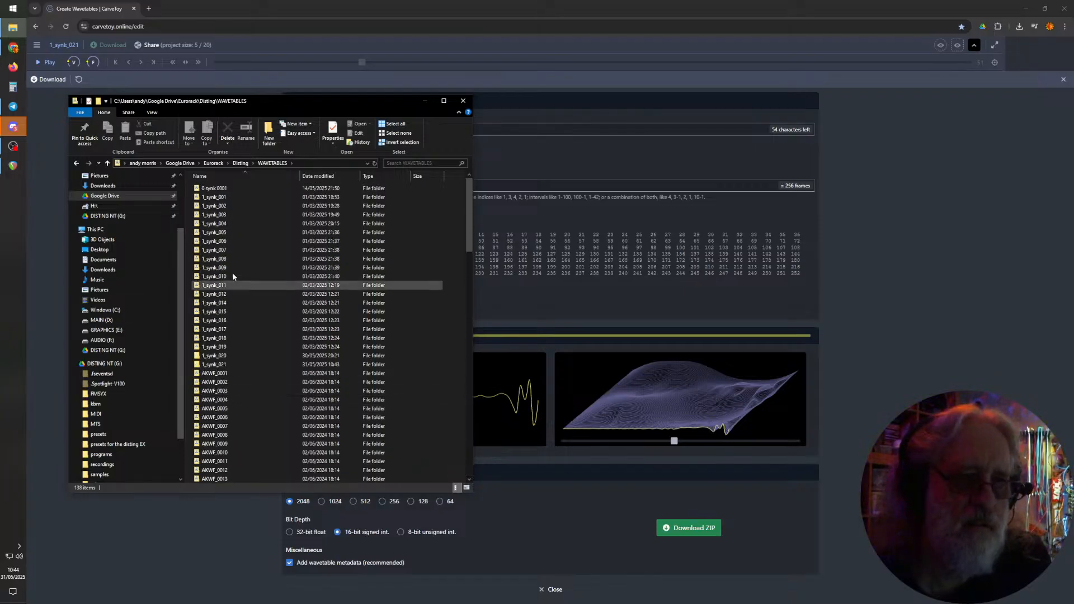
{"action": "scroll", "coordinate": [257, 301], "scroll_direction": "down", "scroll_amount": 1}
{"action": "scroll", "coordinate": [257, 301], "scroll_direction": "up", "scroll_amount": 1}
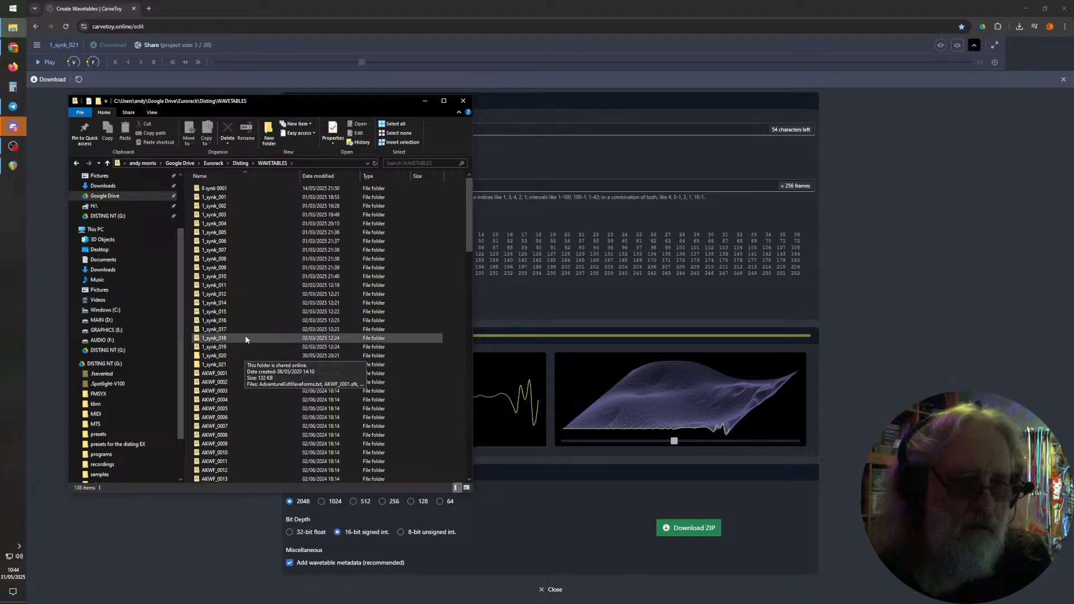
{"action": "left_click", "coordinate": [212, 358]}
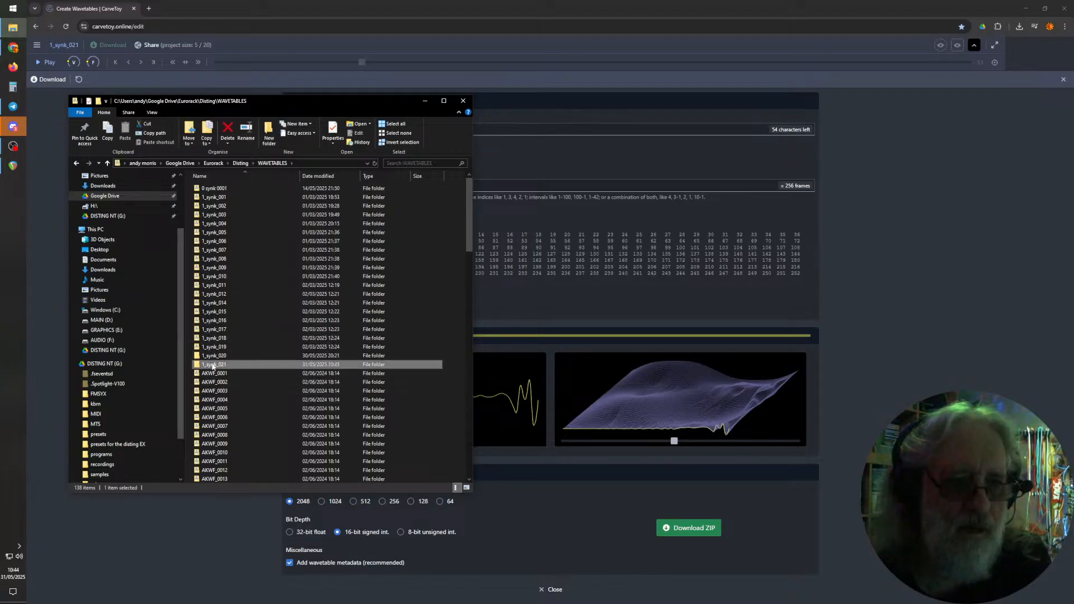
{"action": "double_click", "coordinate": [212, 364]}
{"action": "left_click", "coordinate": [212, 365]}
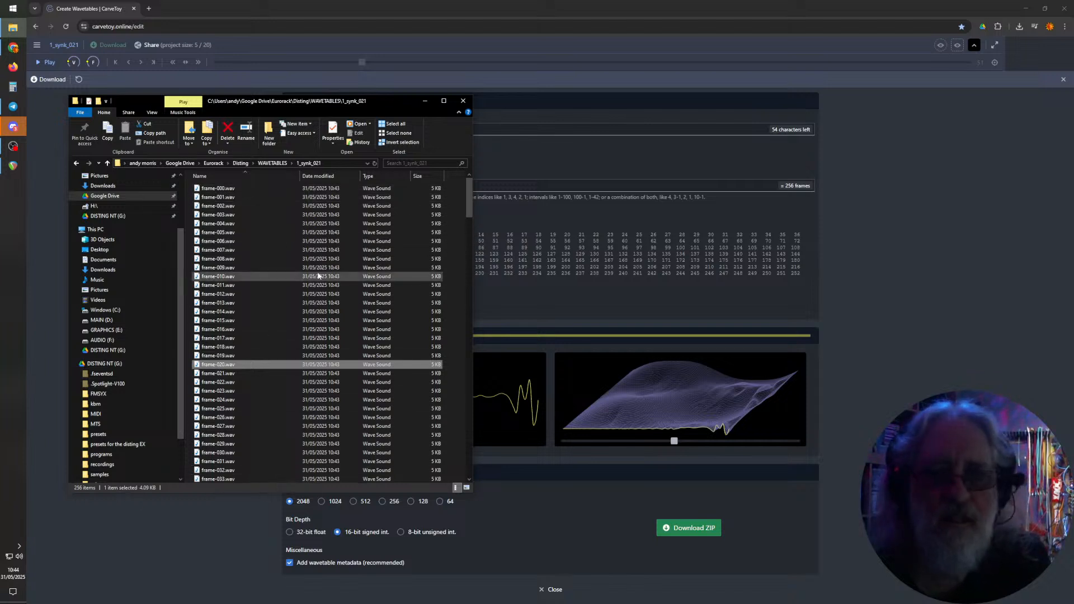
- Copy the 1_synk_021 folder into the wavetables folder on the DISTING NT (G:) drive, check it there, and minimize File Explorer
{"action": "left_click", "coordinate": [273, 163]}
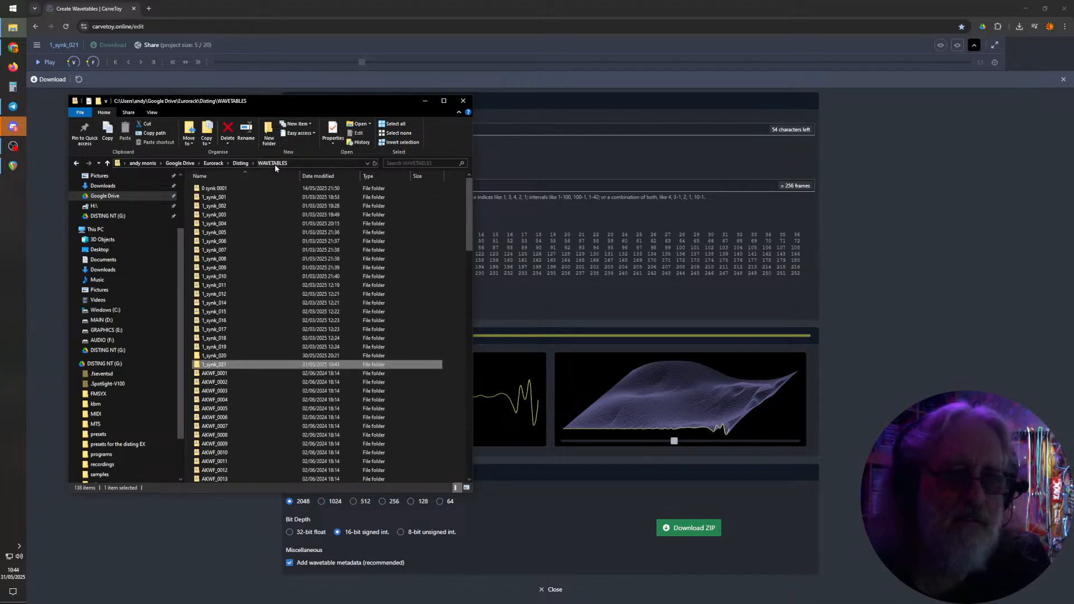
{"action": "right_click", "coordinate": [213, 366]}
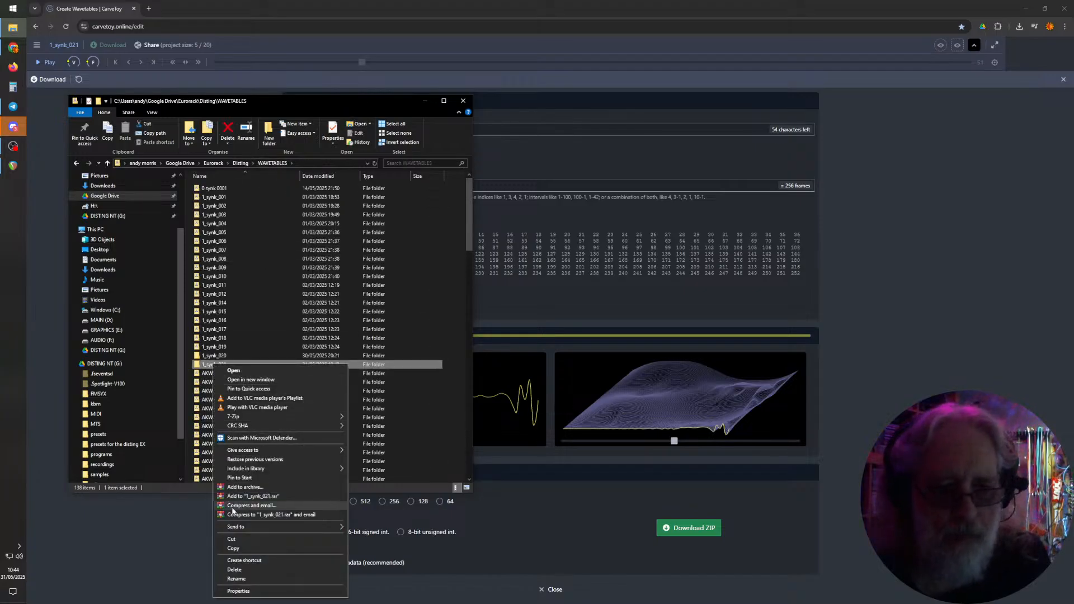
{"action": "left_click", "coordinate": [234, 549]}
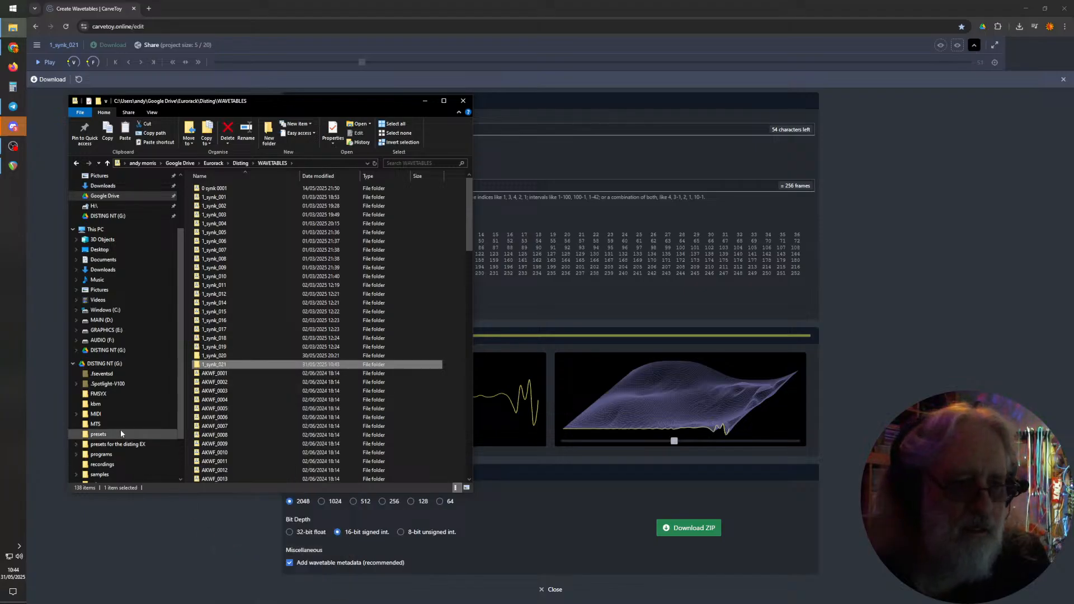
{"action": "scroll", "coordinate": [106, 381], "scroll_direction": "down", "scroll_amount": 2}
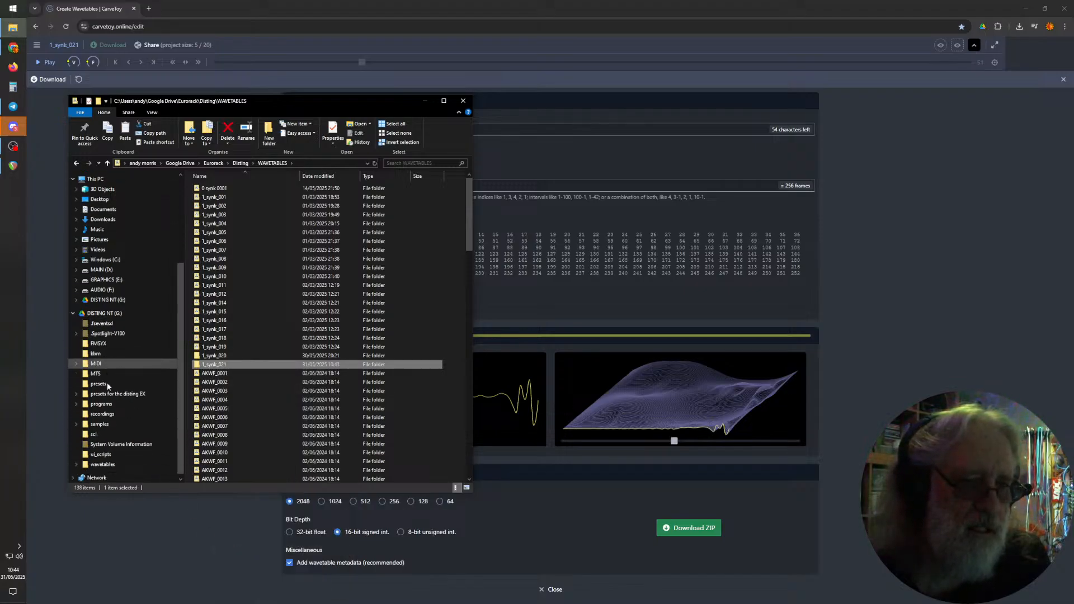
{"action": "right_click", "coordinate": [95, 455]}
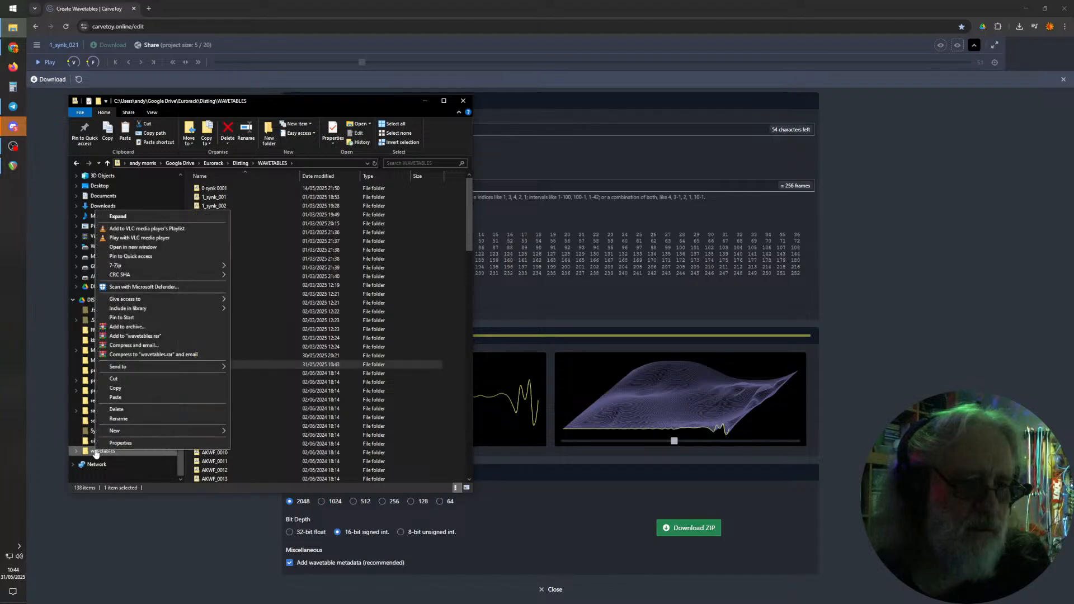
{"action": "left_click", "coordinate": [120, 399]}
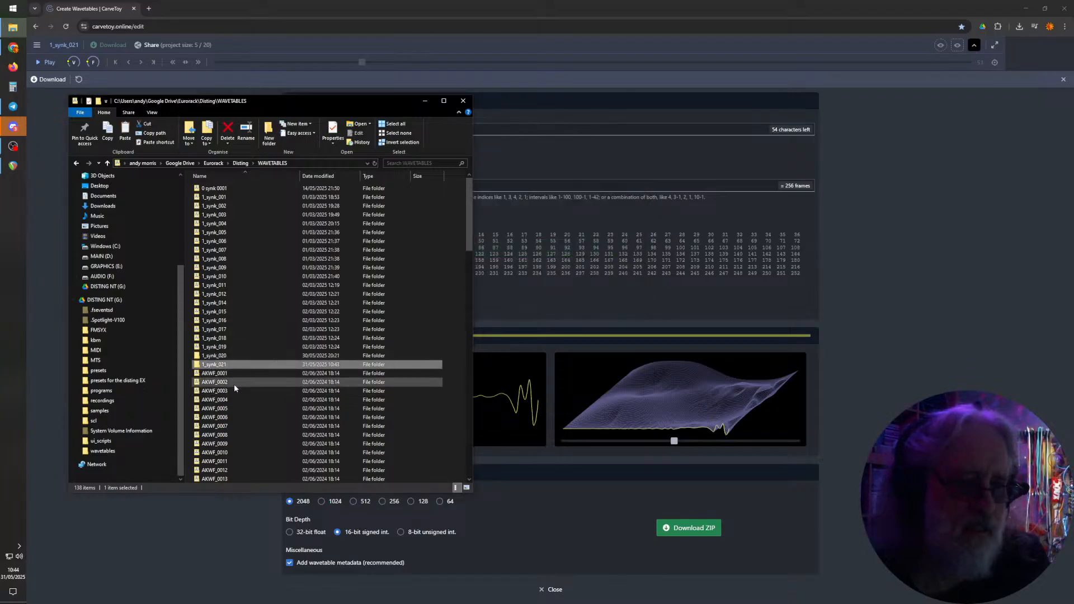
{"action": "left_click", "coordinate": [101, 451]}
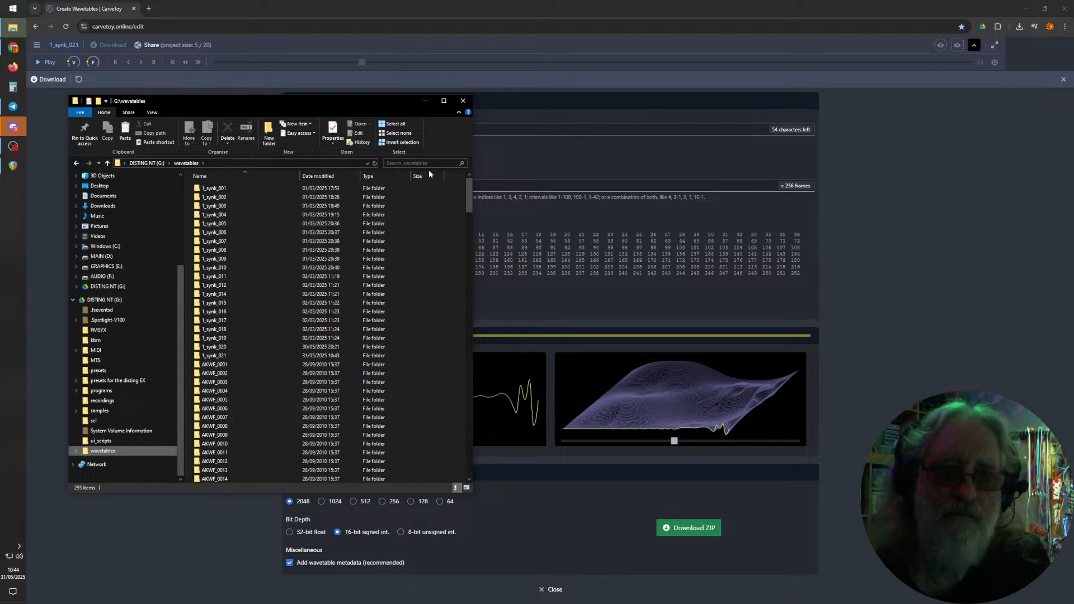
{"action": "left_click", "coordinate": [424, 102]}
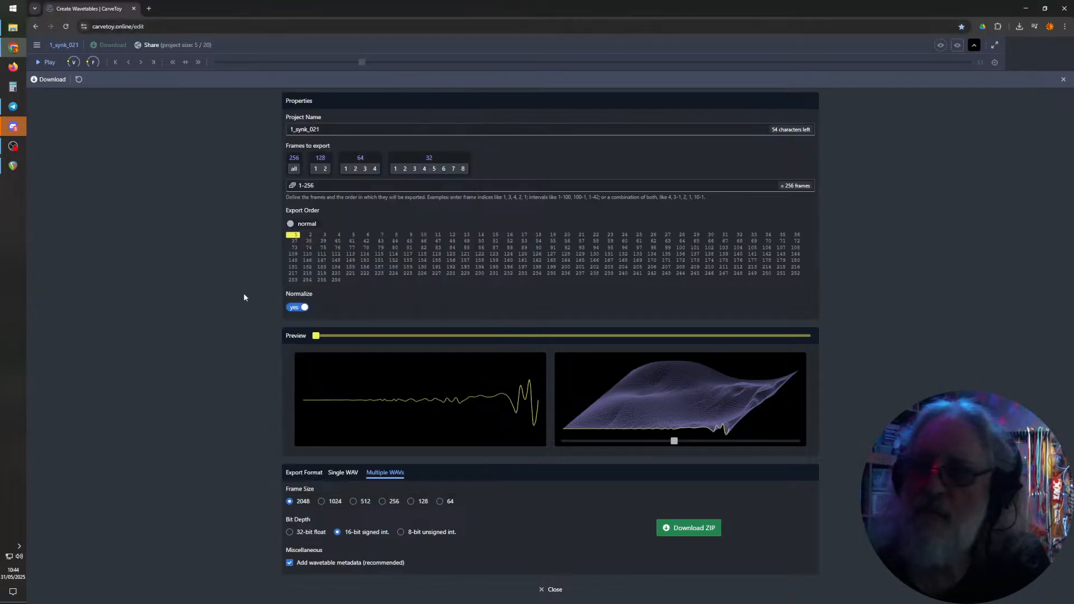
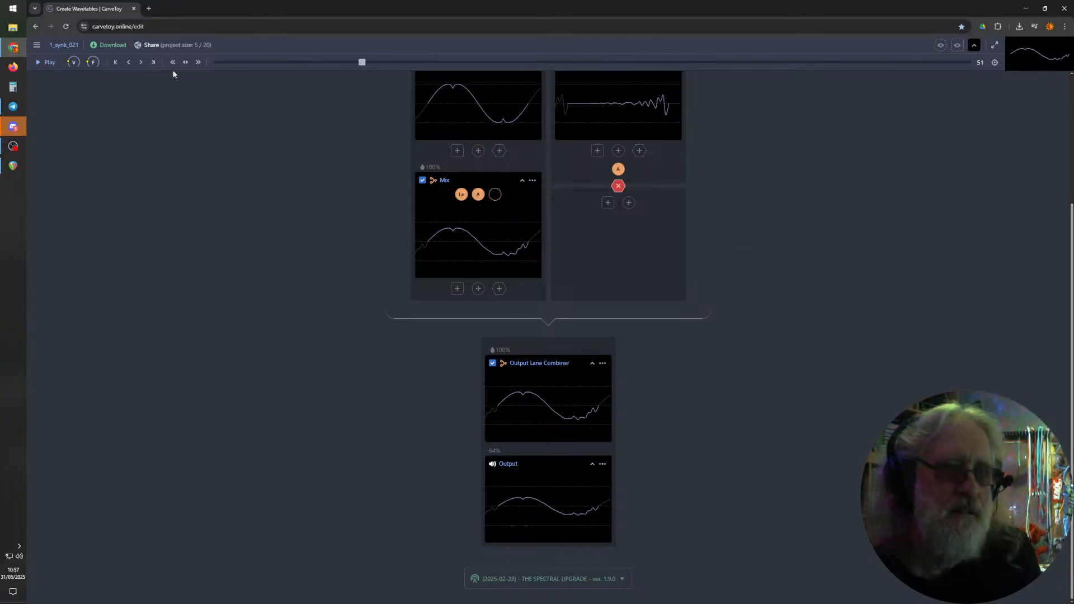
{"action": "left_click", "coordinate": [37, 48]}
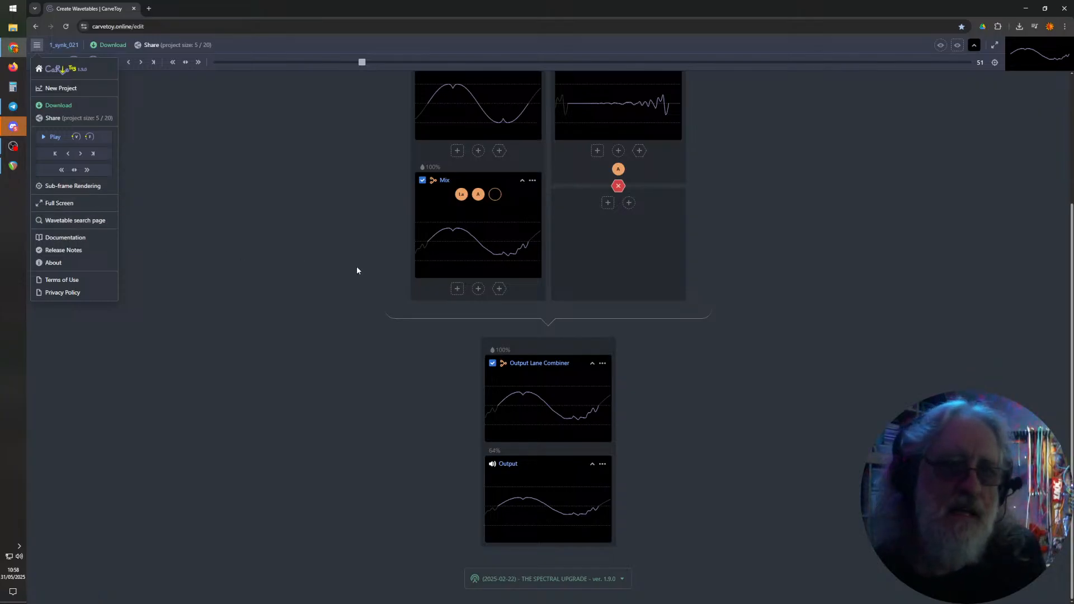
{"action": "scroll", "coordinate": [303, 221], "scroll_direction": "up", "scroll_amount": 3}
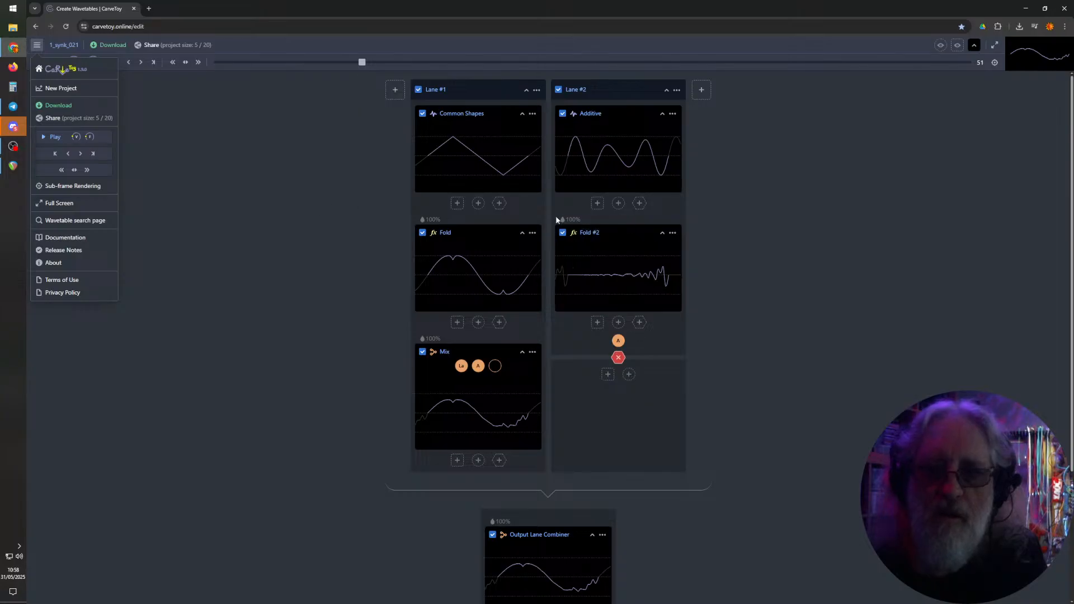
{"action": "mouse_move", "coordinate": [511, 164]}
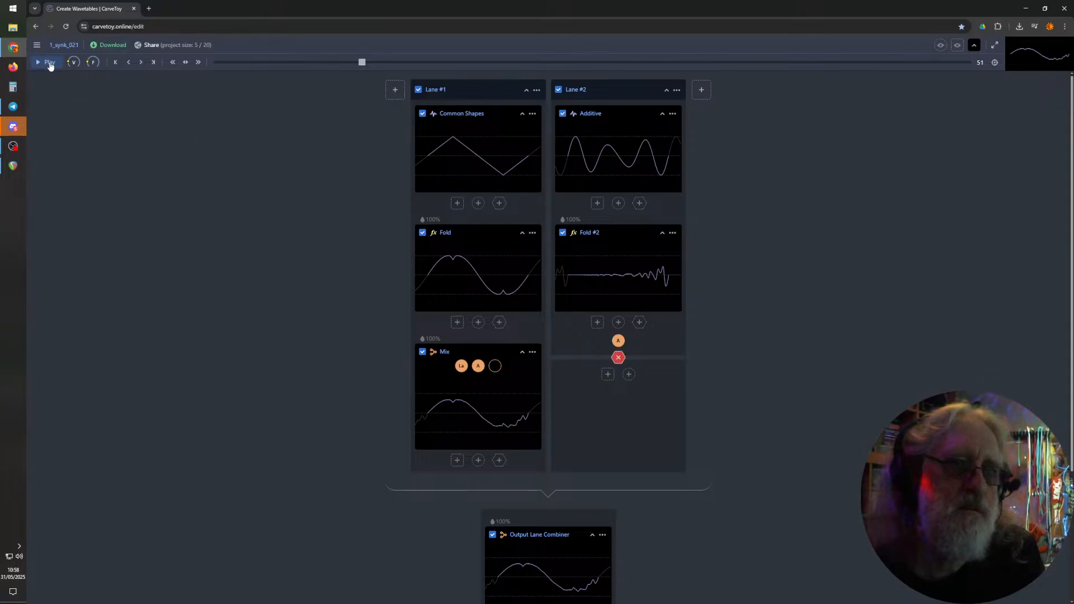
- Play the wavetable with its frames sweeping continuously back and forth to audition the existing two-lane patch
{"action": "left_click", "coordinate": [185, 62]}
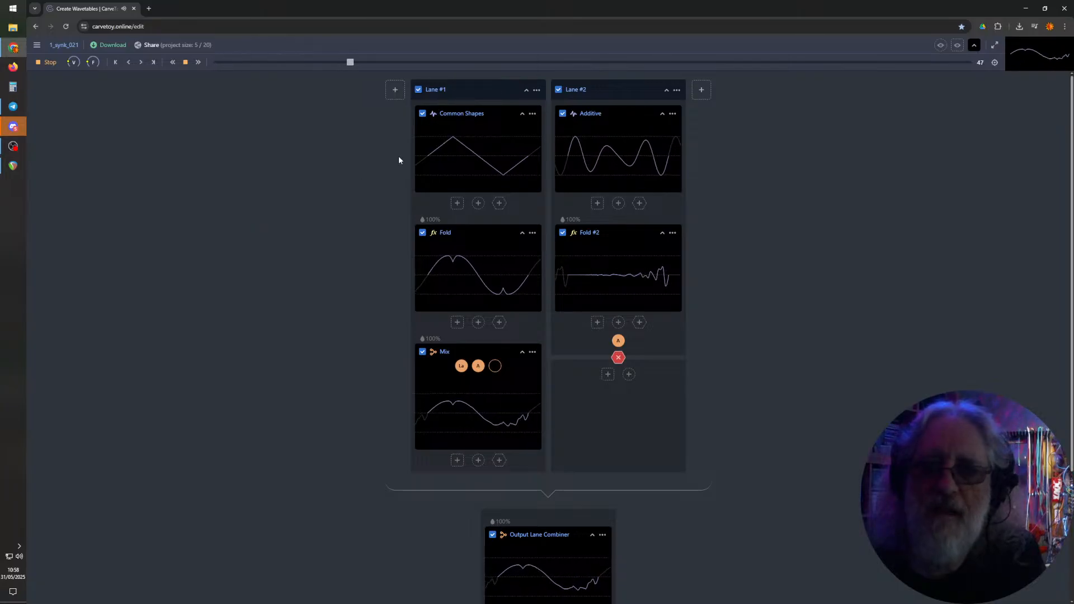
{"action": "mouse_move", "coordinate": [423, 146]}
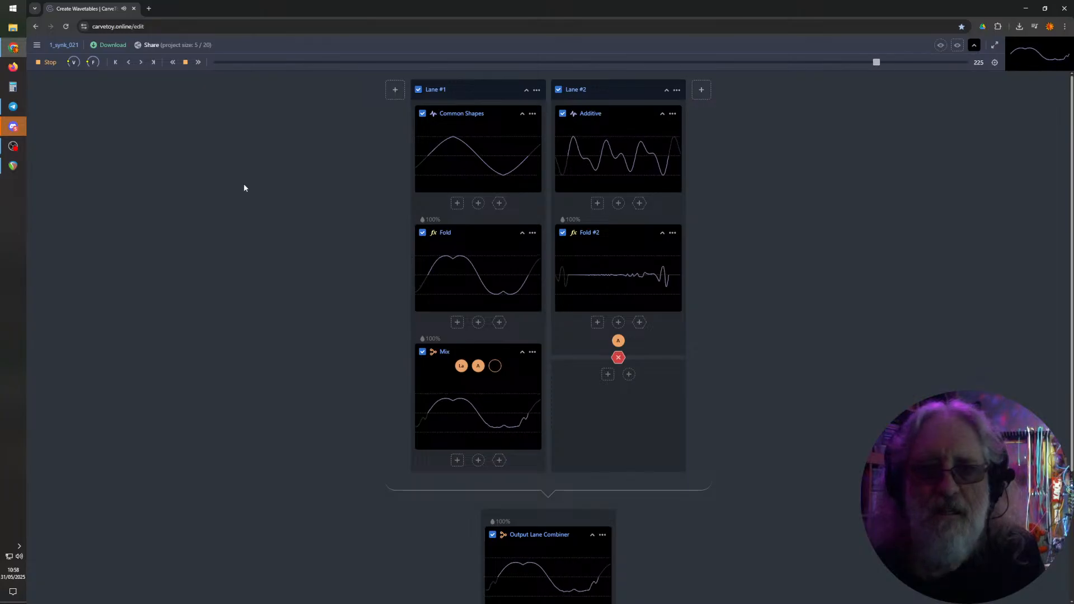
{"action": "mouse_move", "coordinate": [606, 156]}
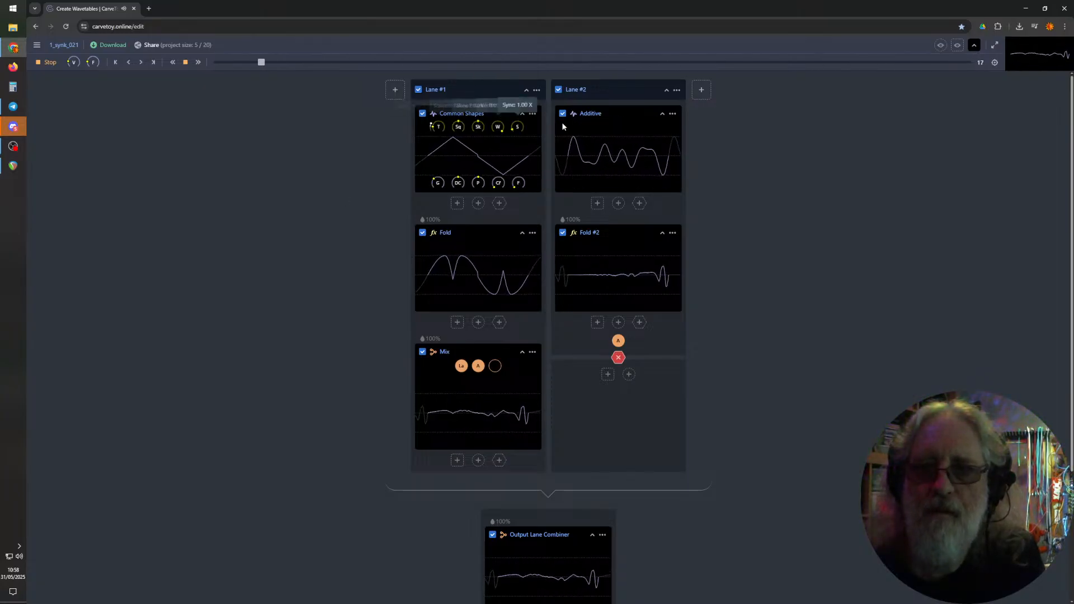
- Delete Lane #2 and Lane #1 to clear the project
{"action": "left_click", "coordinate": [676, 90]}
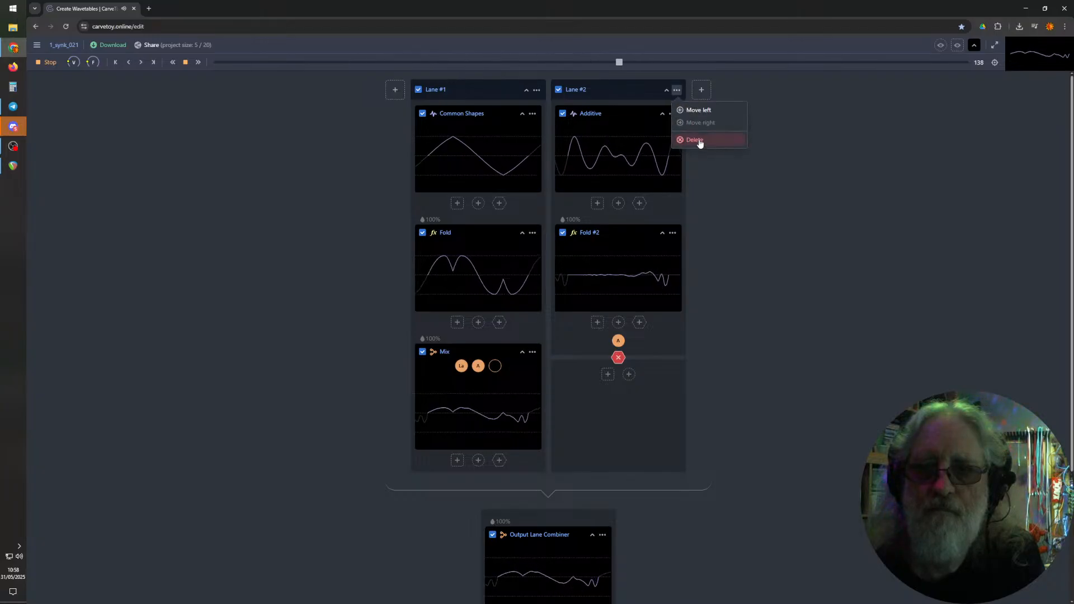
{"action": "left_click", "coordinate": [699, 138]}
{"action": "left_click", "coordinate": [606, 90]}
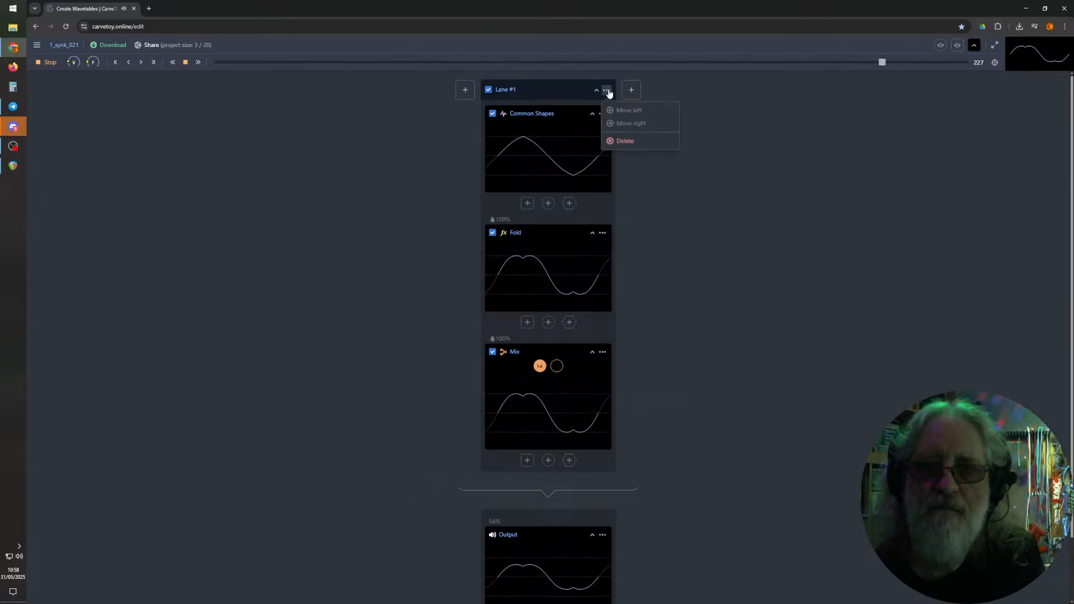
{"action": "left_click", "coordinate": [632, 139]}
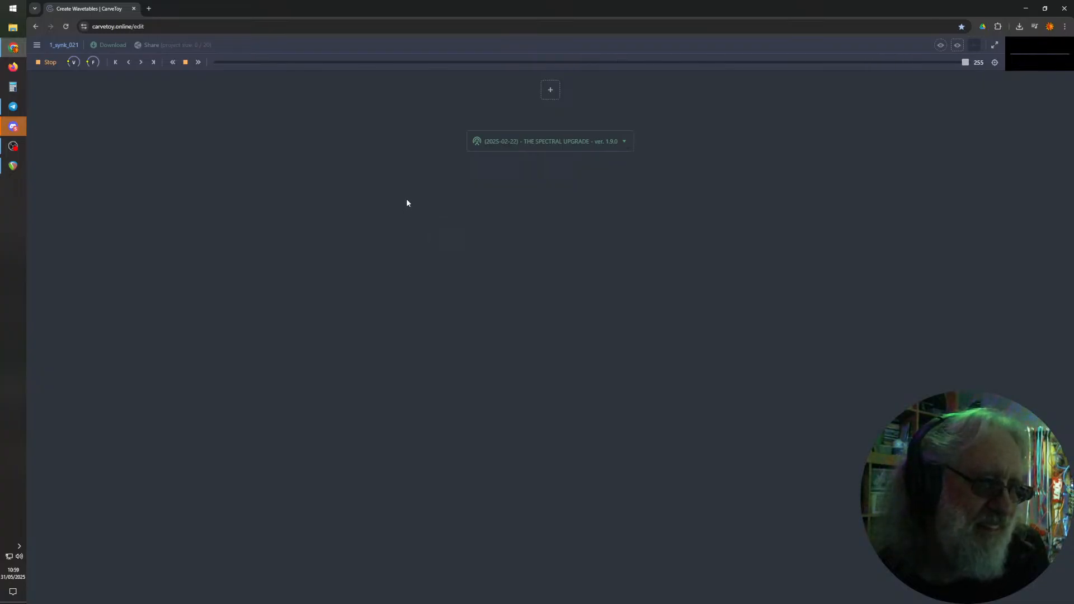
- Create a new lane and add a Chimes generator to it
{"action": "left_click", "coordinate": [551, 90]}
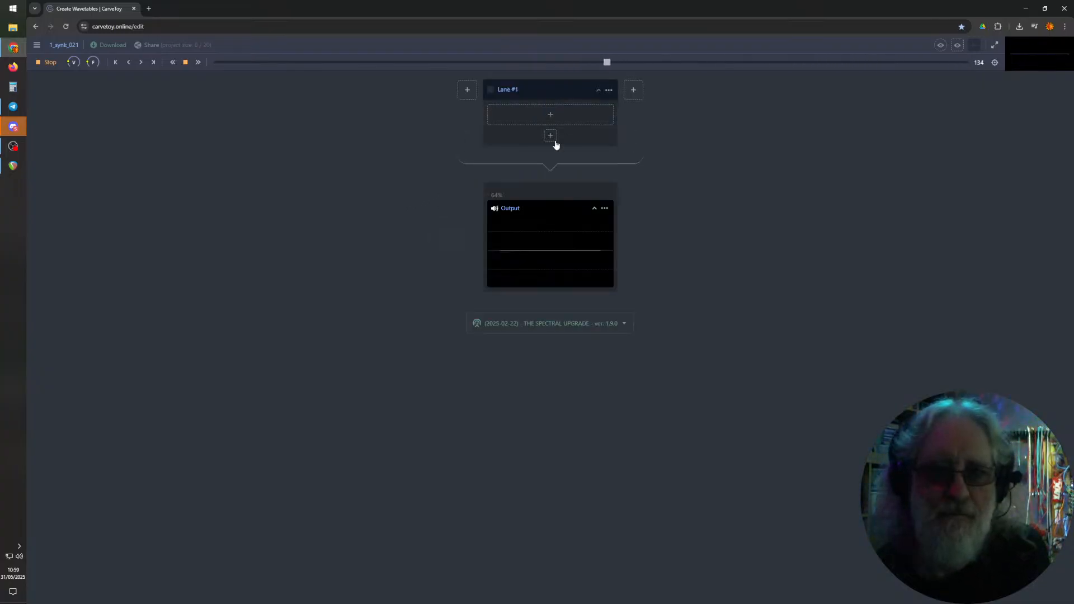
{"action": "left_click", "coordinate": [552, 117]}
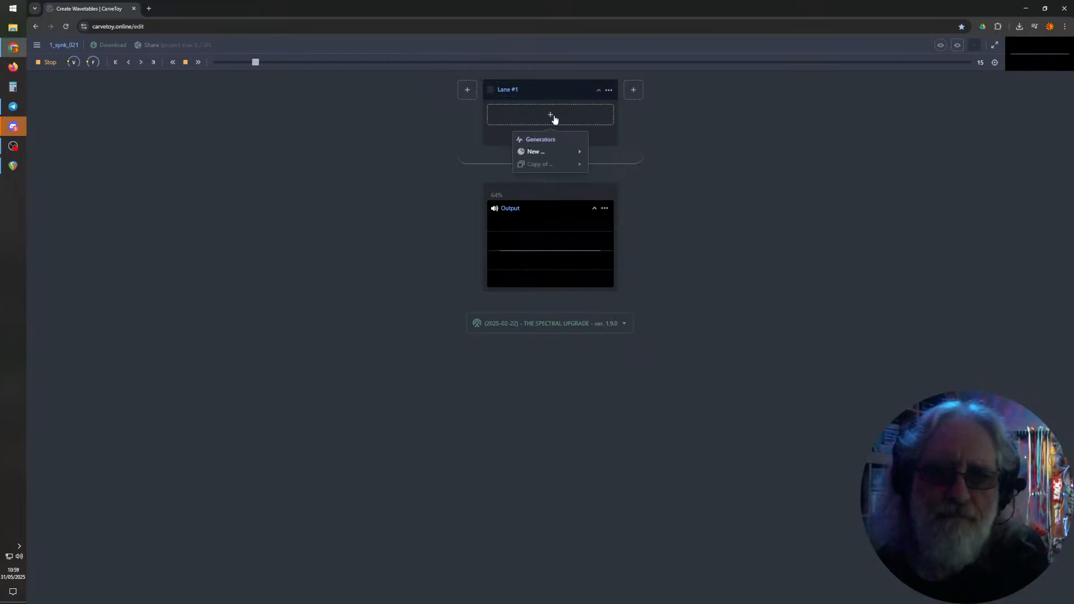
{"action": "mouse_move", "coordinate": [532, 156]}
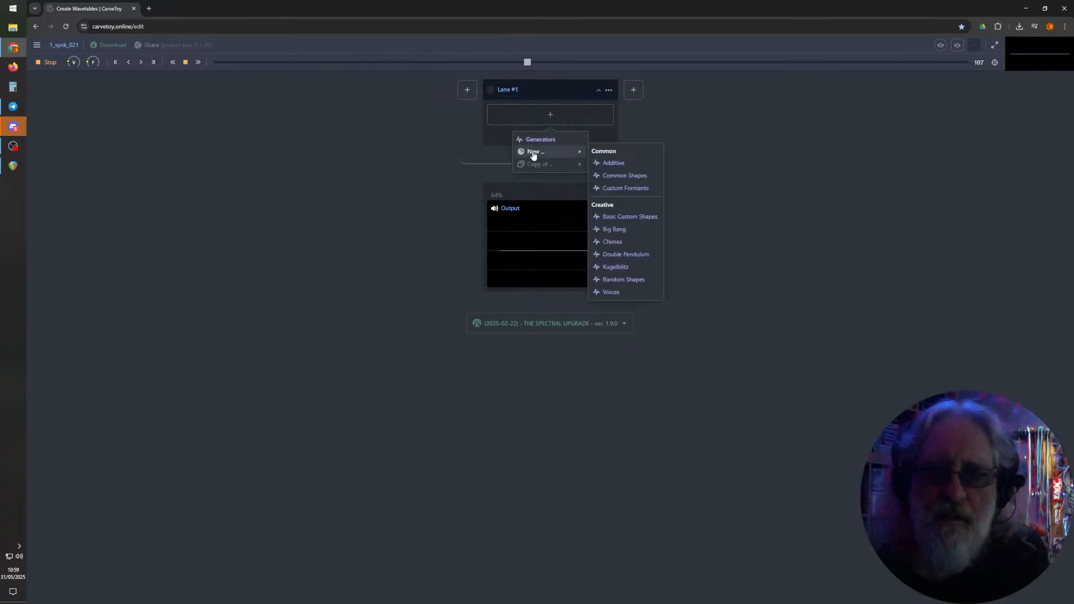
{"action": "left_click", "coordinate": [612, 243]}
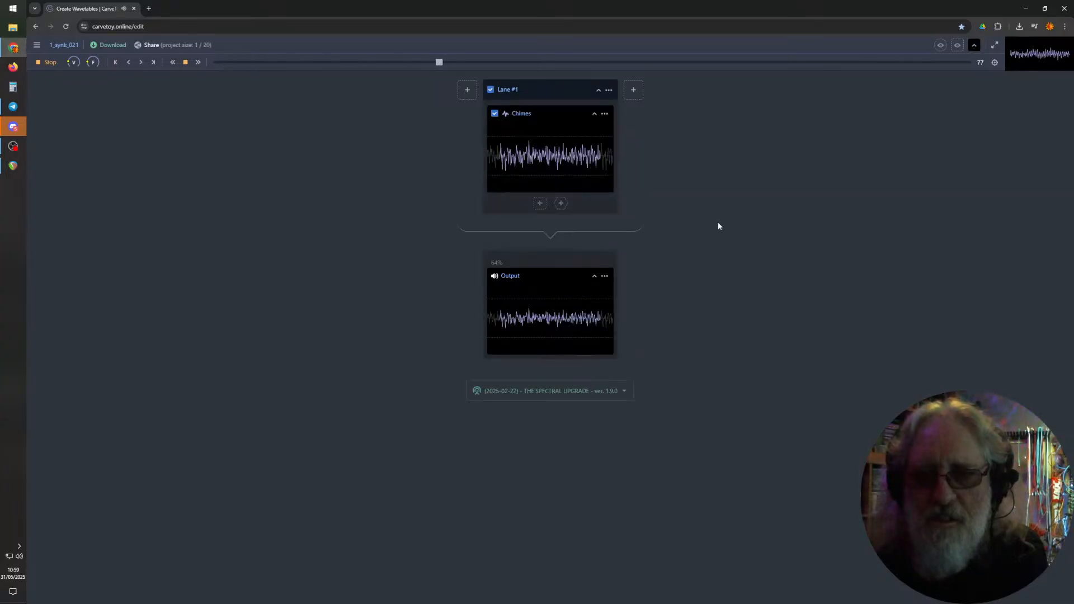
- Open the Chimes generator for detailed editing and set its Amount to about 33% and Density to about 36%
{"action": "mouse_move", "coordinate": [575, 181]}
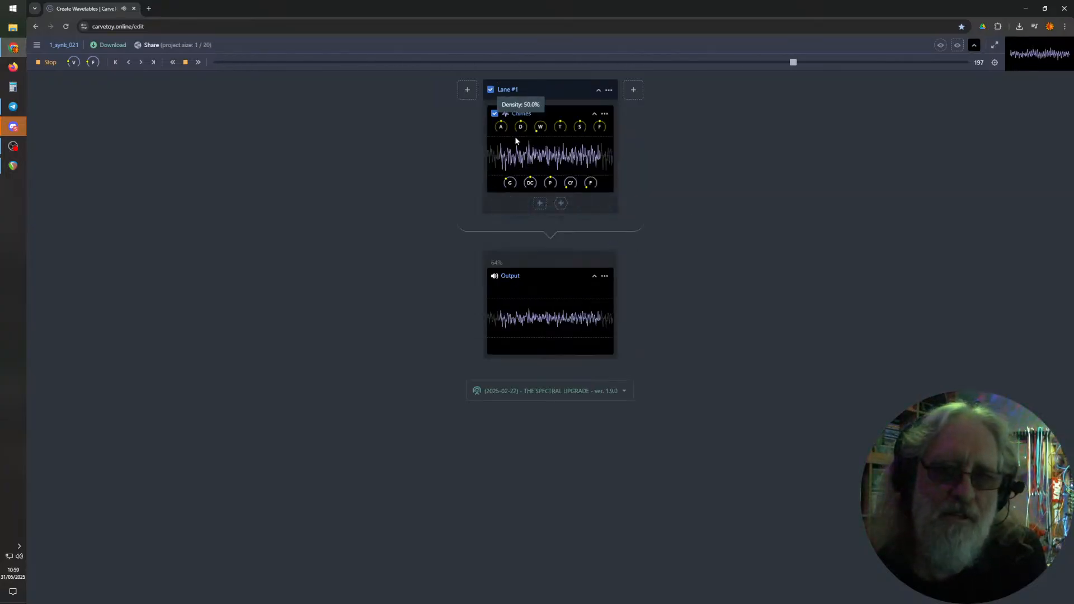
{"action": "mouse_move", "coordinate": [502, 128]}
{"action": "left_mouse_down"}
{"action": "mouse_move", "coordinate": [505, 142]}
{"action": "mouse_move", "coordinate": [507, 109]}
{"action": "mouse_move", "coordinate": [508, 132]}
{"action": "left_mouse_up"}
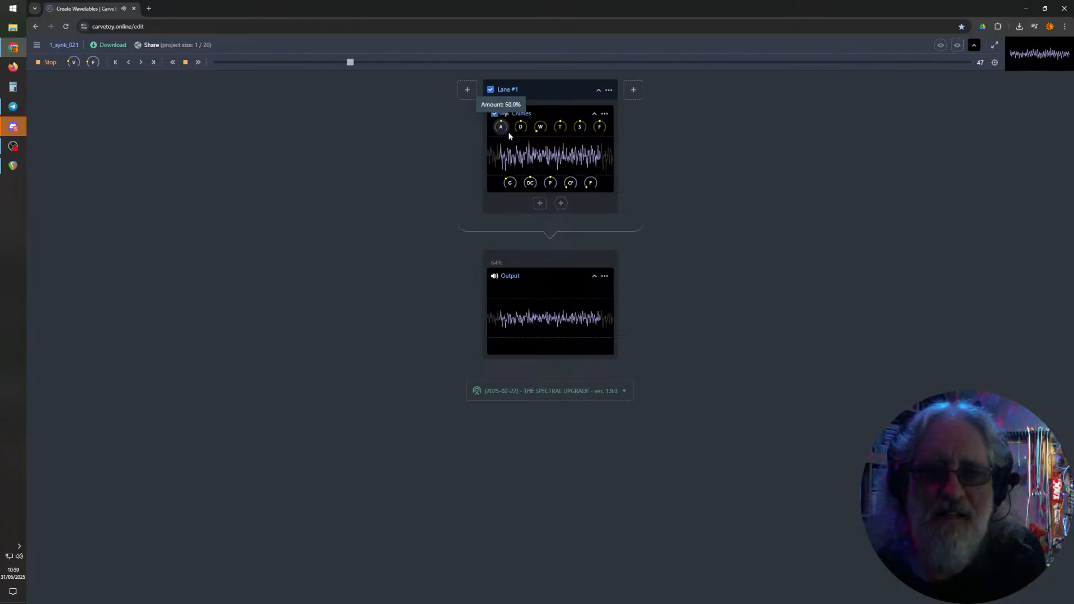
{"action": "left_click", "coordinate": [546, 161]}
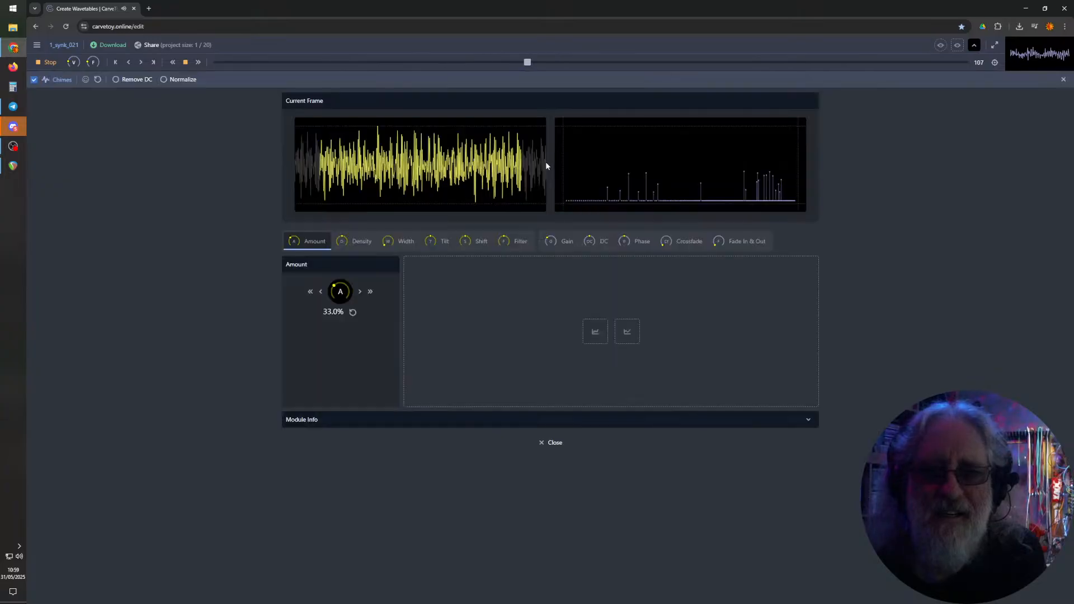
{"action": "left_click", "coordinate": [361, 242]}
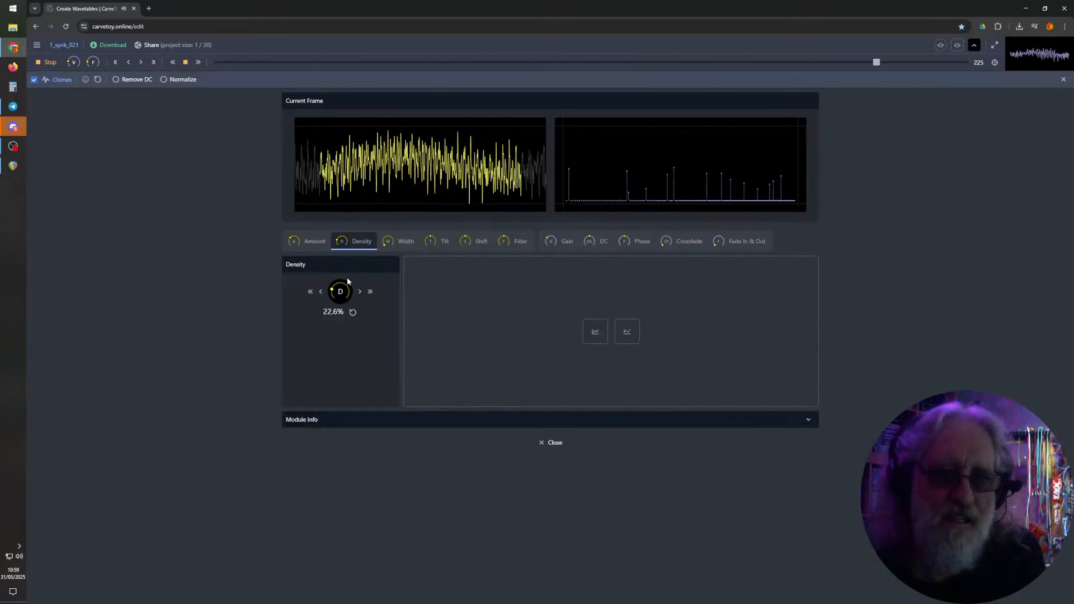
{"action": "left_click", "coordinate": [352, 312]}
{"action": "left_click", "coordinate": [370, 291]}
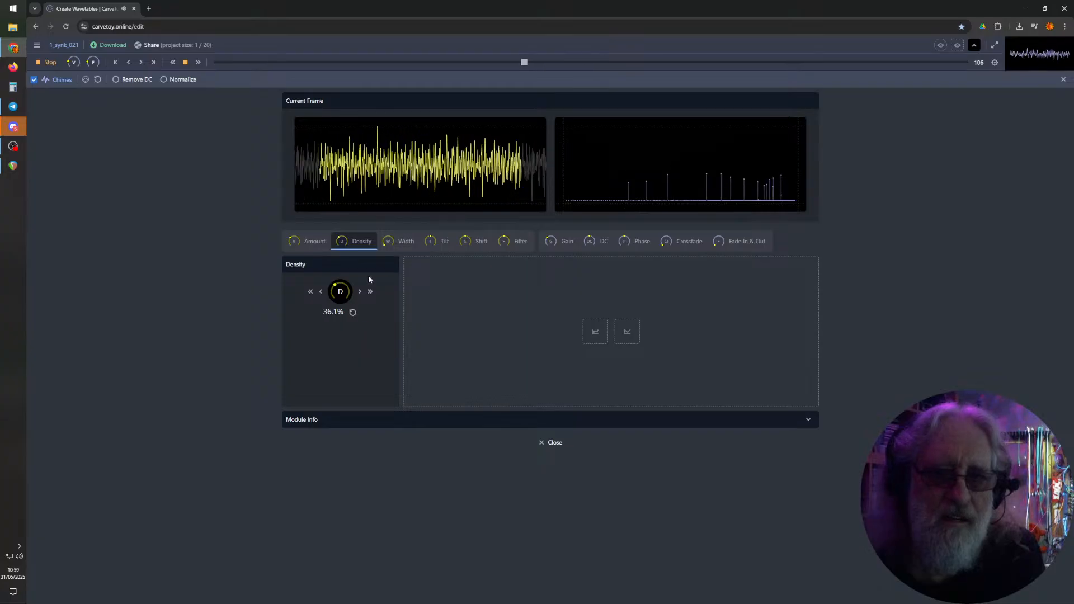
{"action": "left_click_drag", "start_coordinate": [374, 189], "coordinate": [373, 298]}
- Set the Chimes Tilt to about -4.9%, Shift to about -7.6% and Filter to about 41.7%
{"action": "left_click", "coordinate": [438, 241]}
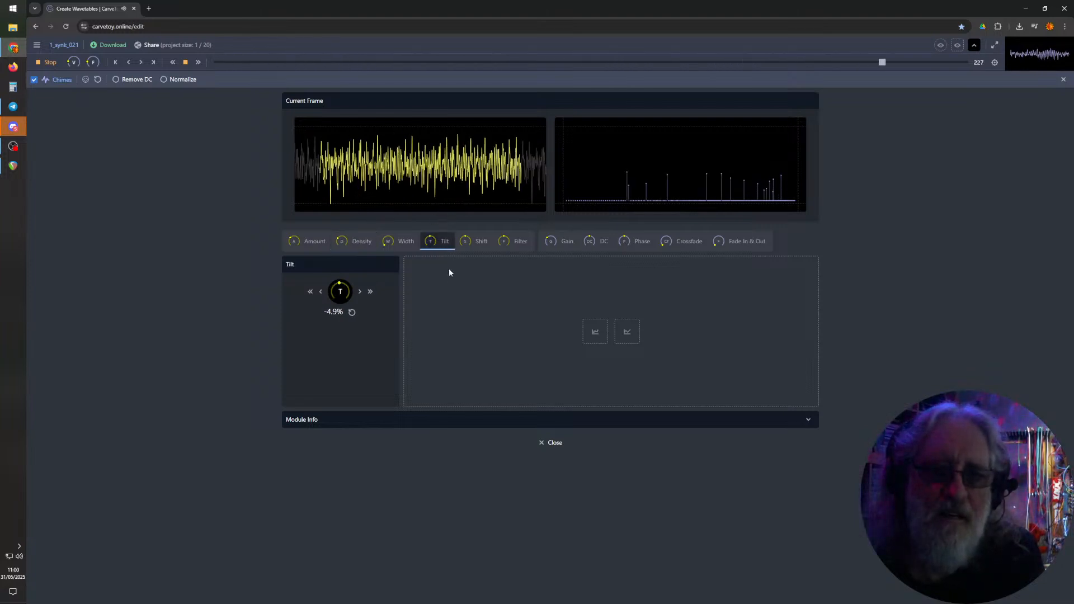
{"action": "left_click", "coordinate": [468, 239]}
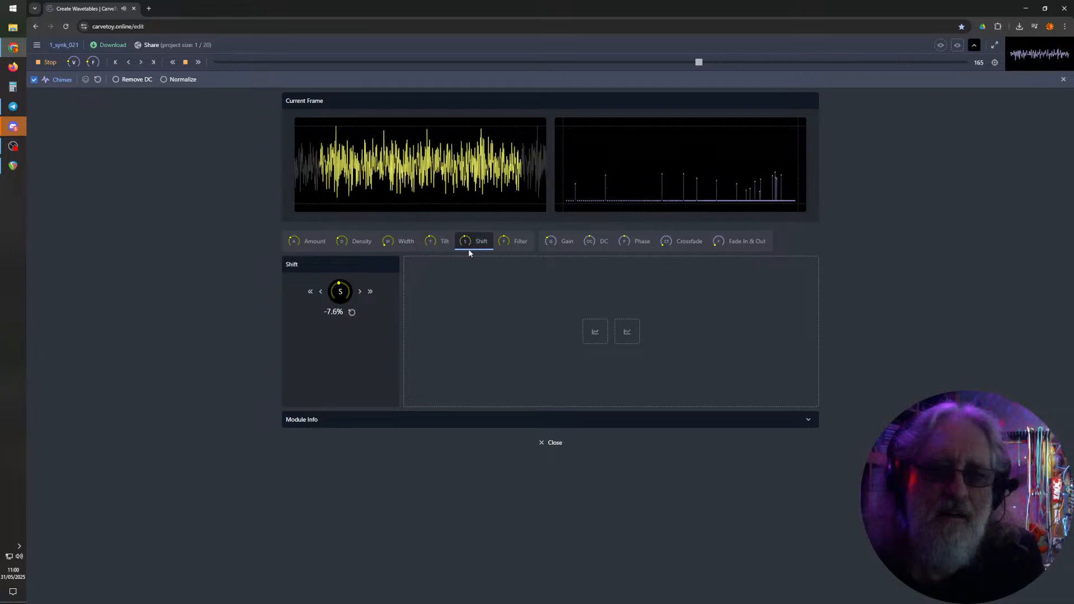
{"action": "left_click", "coordinate": [513, 241]}
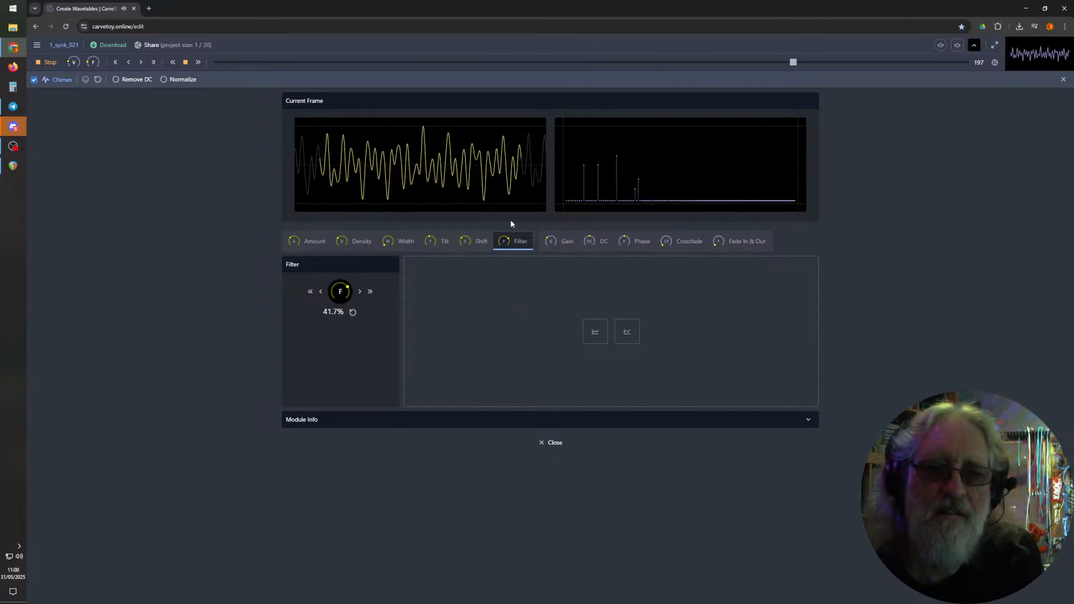
- Readjust the Chimes Tilt, set Width to 16 and raise Density to about 97.6%
{"action": "left_click", "coordinate": [440, 243]}
{"action": "left_click", "coordinate": [391, 242]}
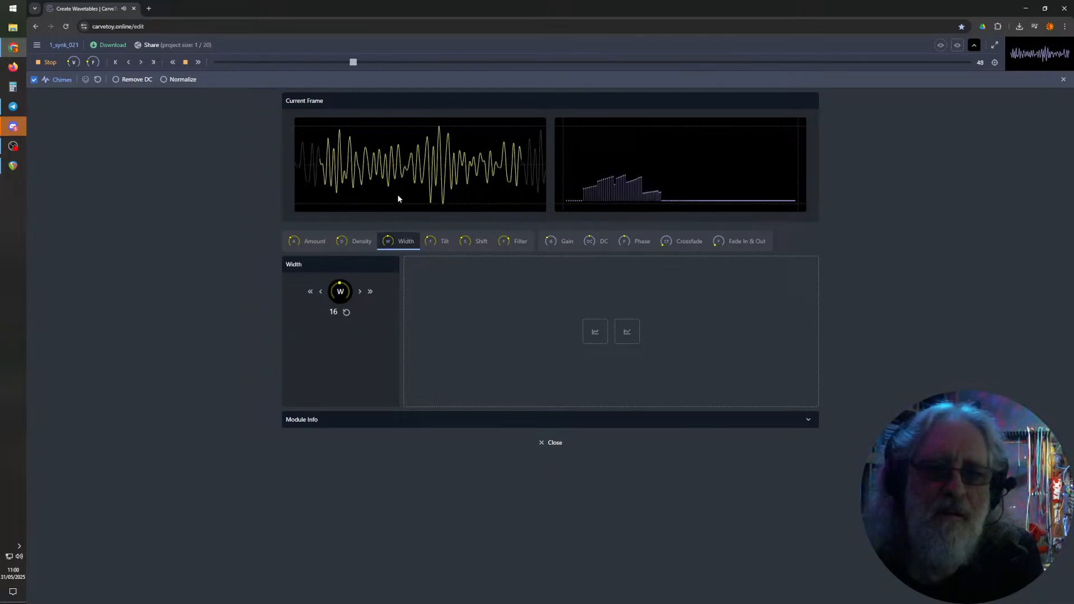
{"action": "left_click", "coordinate": [345, 243]}
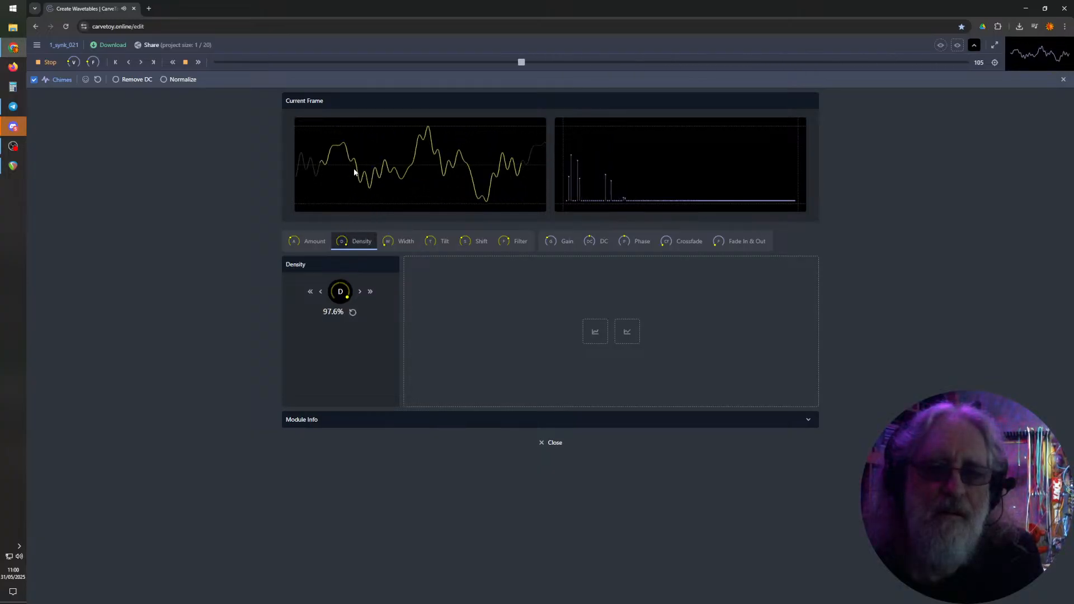
- Set the Chimes Amount to about 70.5% and Shift to about -34%, and readjust Filter to about 41%
{"action": "left_click", "coordinate": [308, 242]}
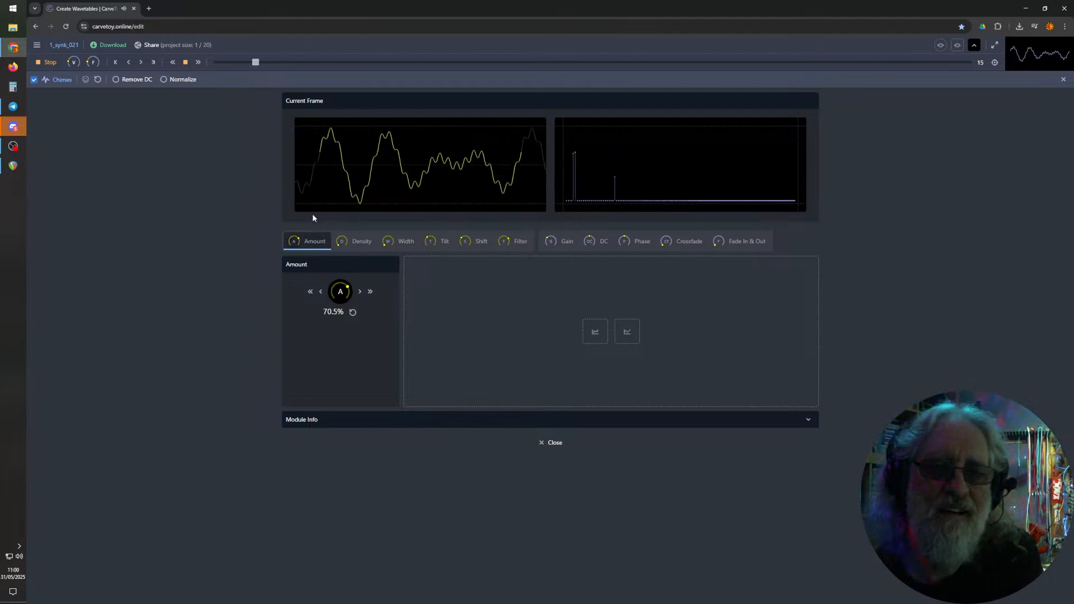
{"action": "left_click", "coordinate": [470, 241]}
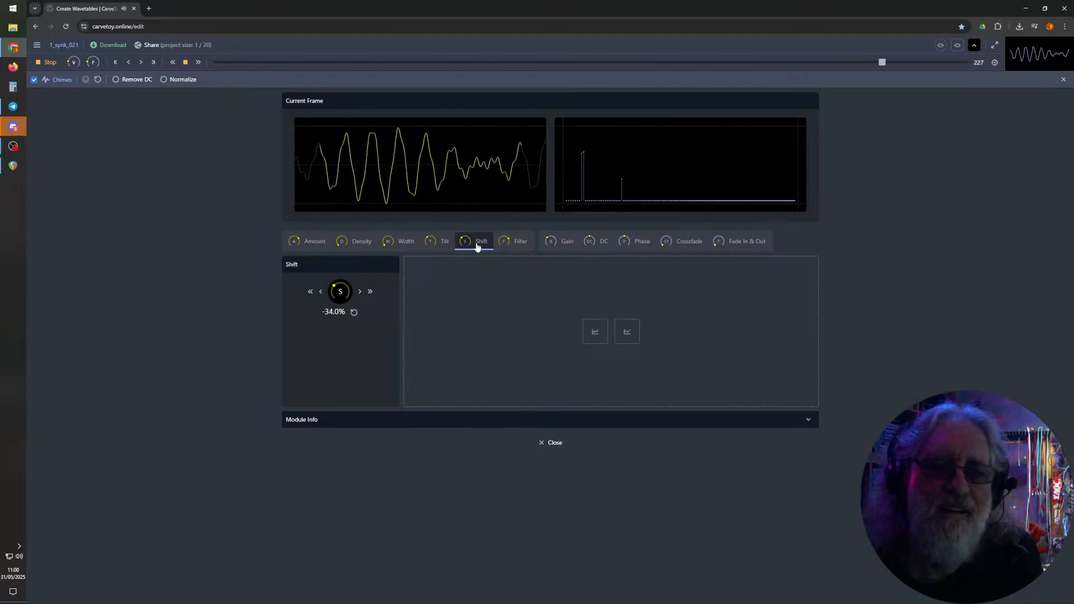
{"action": "left_click", "coordinate": [503, 242]}
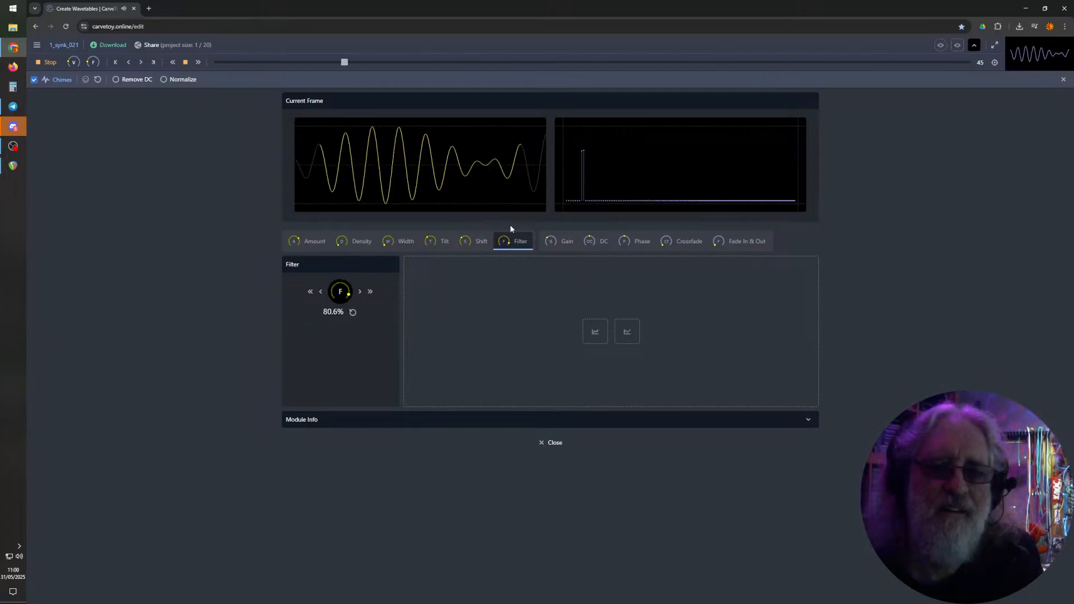
- Add a Shapes modulation to the Chimes Filter, lowering its base value to about 20.8% and slightly reducing the modulation amount
{"action": "left_click", "coordinate": [627, 333]}
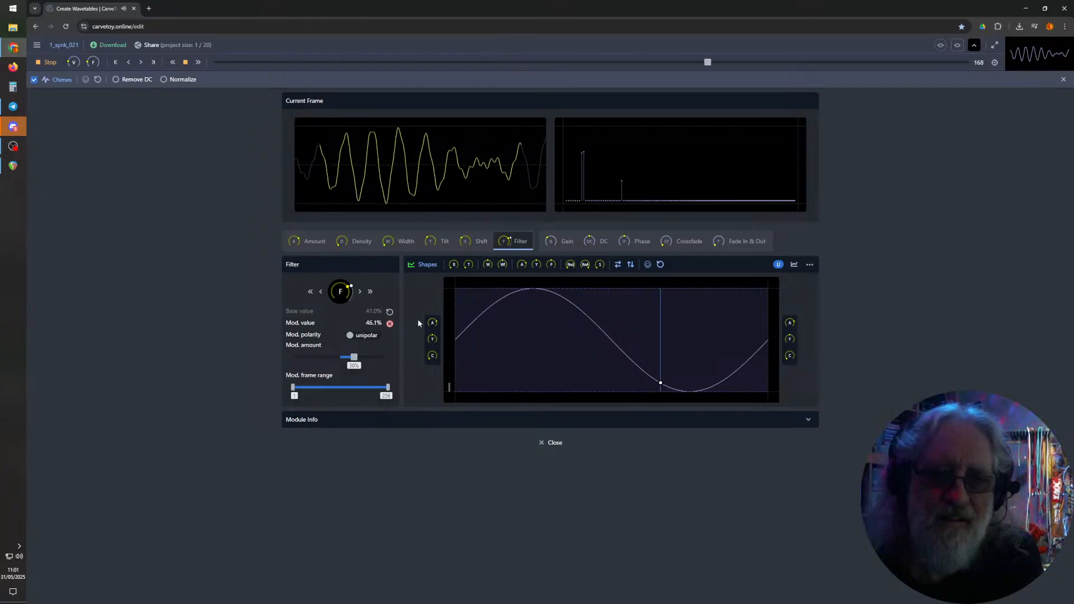
{"action": "left_click_drag", "start_coordinate": [337, 296], "coordinate": [339, 311]}
{"action": "left_click", "coordinate": [355, 358]}
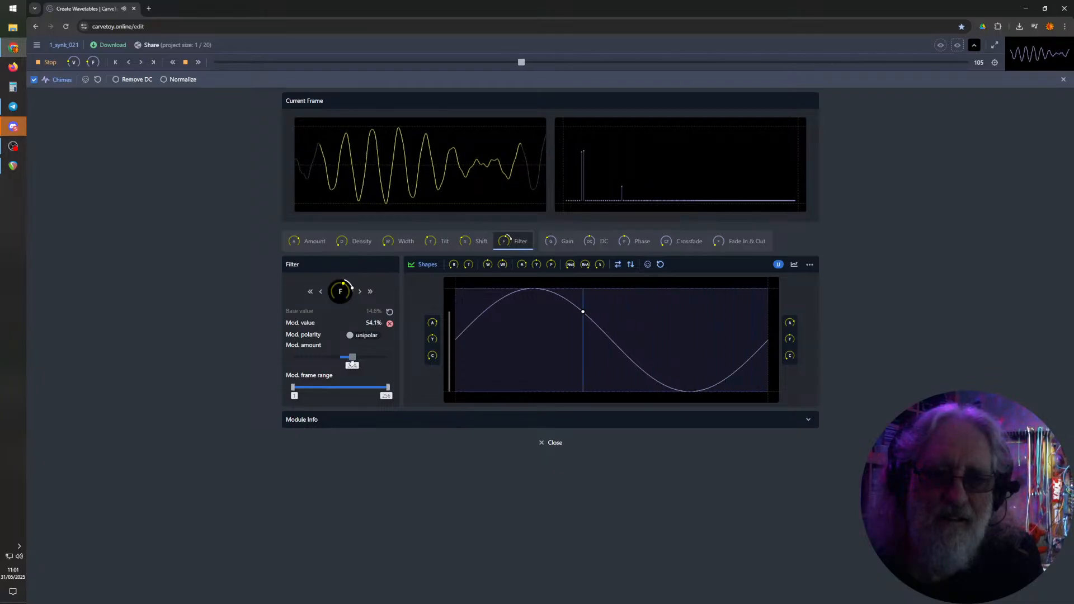
{"action": "left_click_drag", "start_coordinate": [342, 297], "coordinate": [341, 293]}
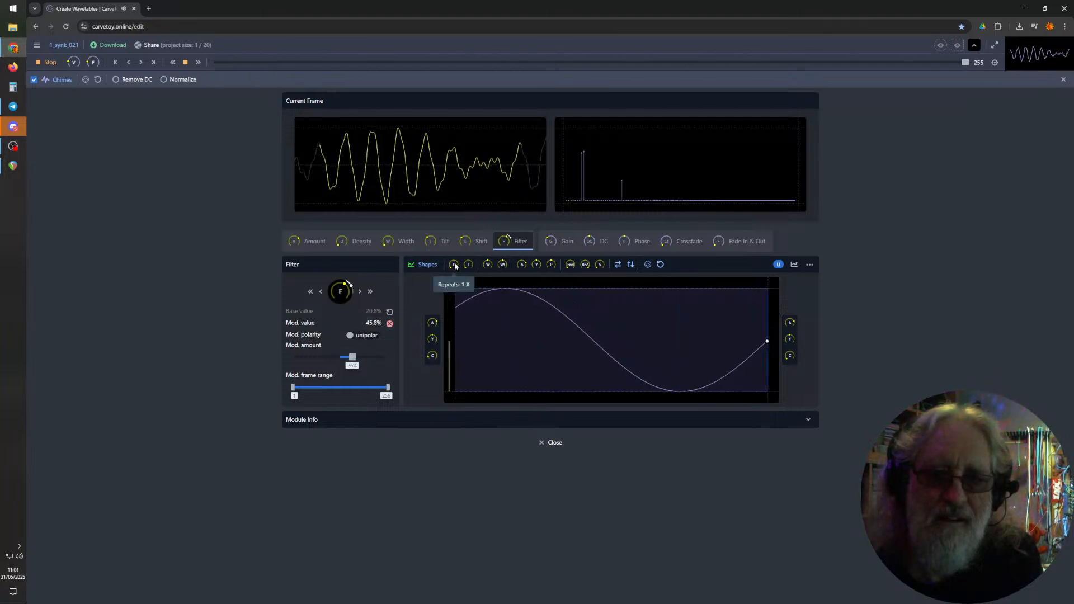
- Increase the Filter modulation curve's repeats, trim more of its start and reduce its left amplitude
{"action": "left_click_drag", "start_coordinate": [456, 265], "coordinate": [454, 263]}
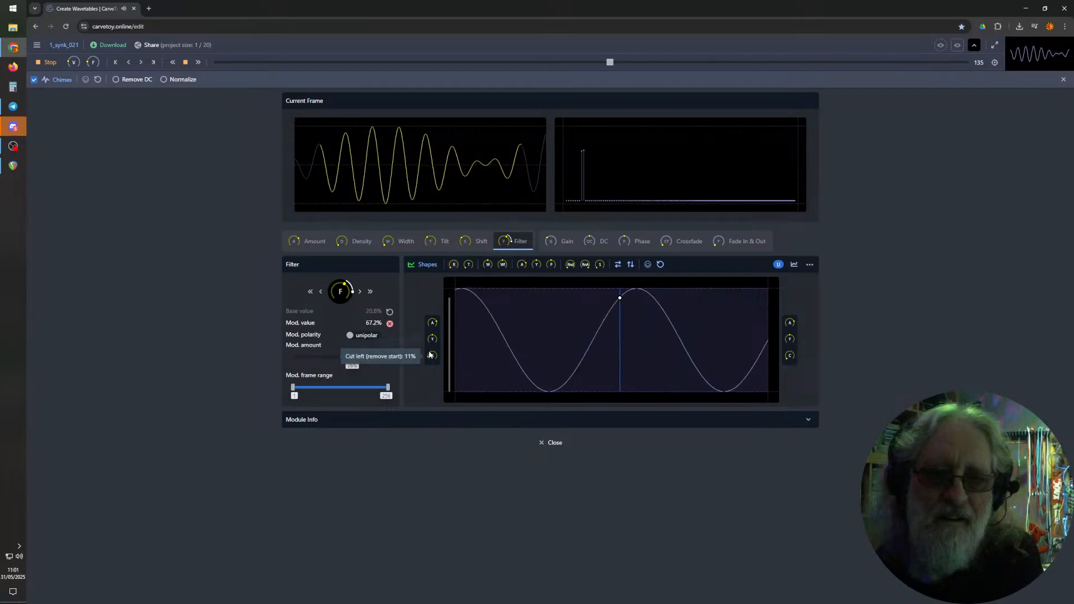
{"action": "left_click_drag", "start_coordinate": [432, 357], "coordinate": [432, 352]}
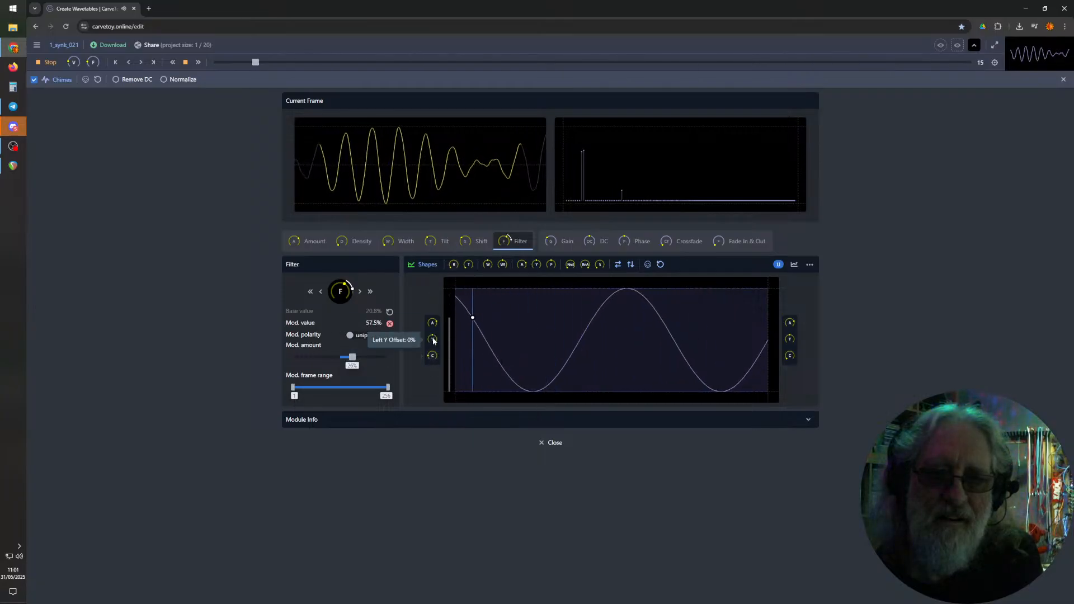
{"action": "left_click_drag", "start_coordinate": [433, 321], "coordinate": [434, 352]}
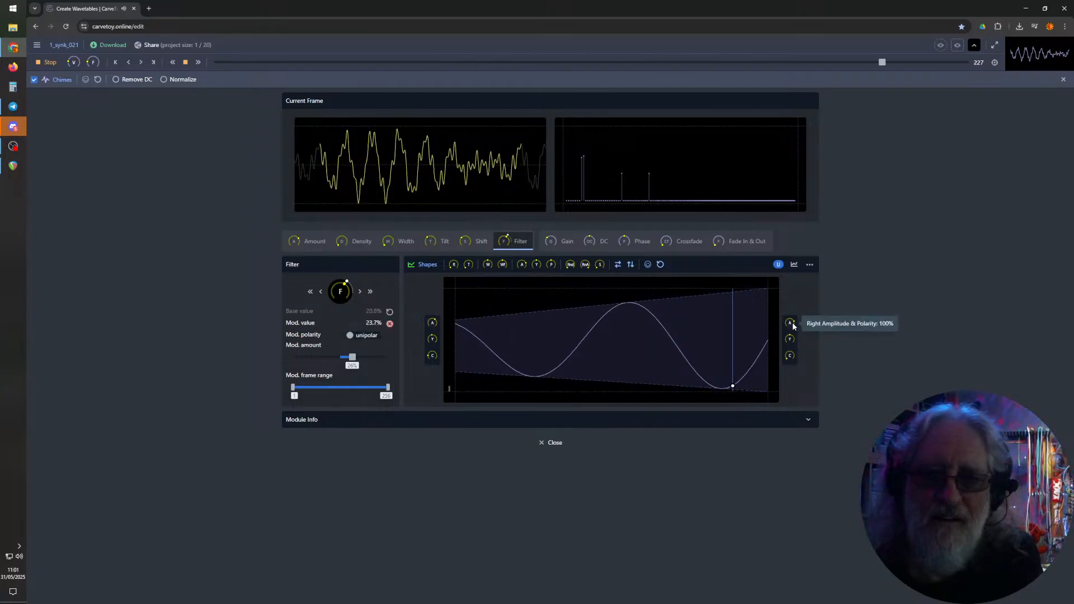
- Reduce the Filter modulation curve's right amplitude, lower its left Y offset, fine-tune its left cut and close the Chimes editor
{"action": "mouse_move", "coordinate": [793, 326]}
{"action": "left_mouse_down"}
{"action": "mouse_move", "coordinate": [793, 340]}
{"action": "mouse_move", "coordinate": [792, 328]}
{"action": "left_mouse_up"}
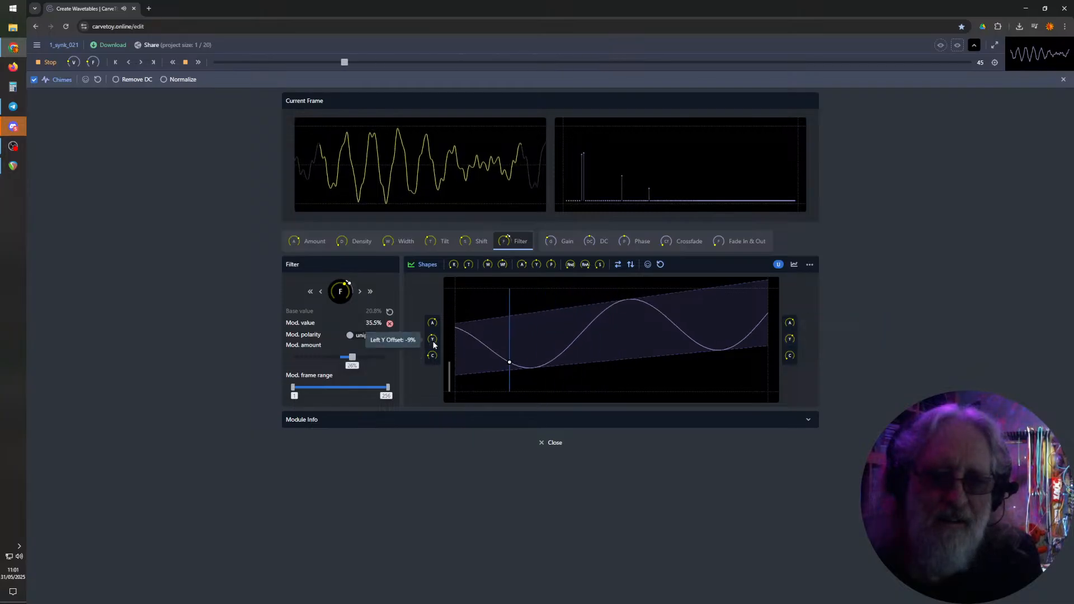
{"action": "left_click_drag", "start_coordinate": [434, 344], "coordinate": [434, 353]}
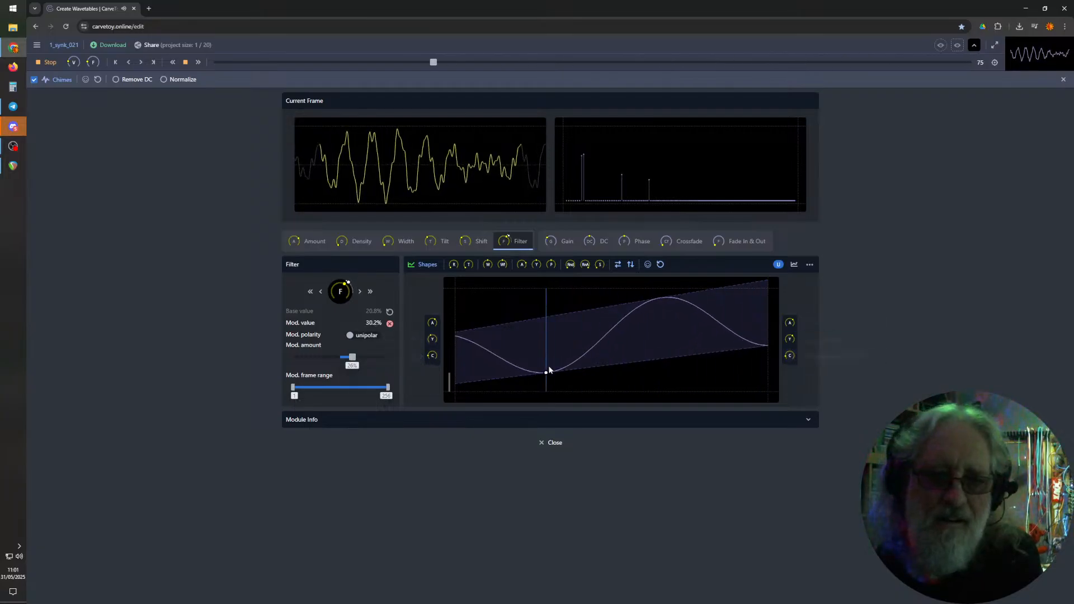
{"action": "left_click_drag", "start_coordinate": [434, 358], "coordinate": [437, 360]}
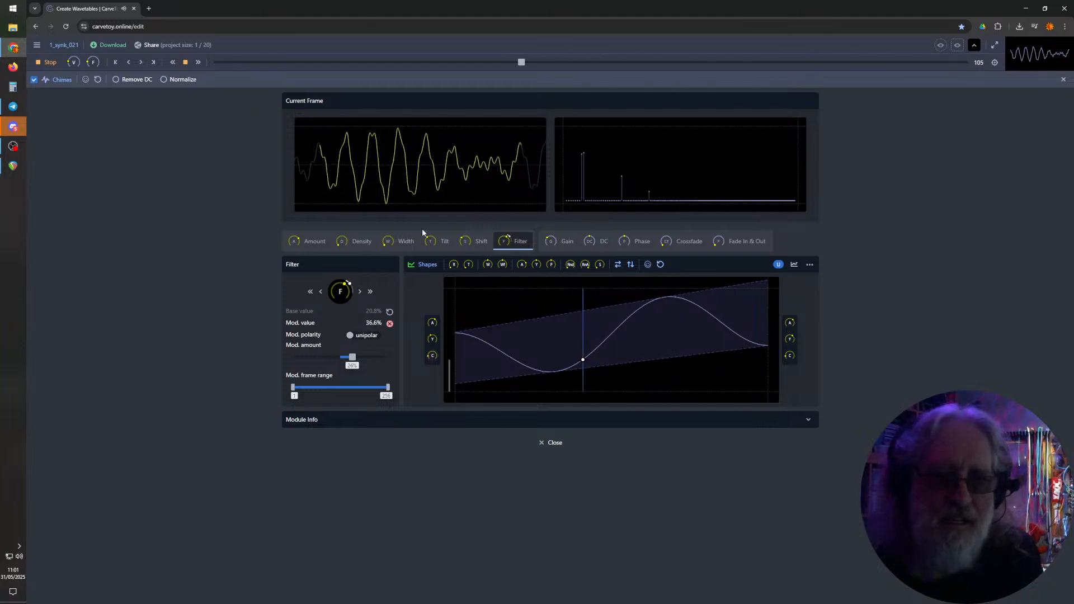
{"action": "left_click", "coordinate": [1063, 79]}
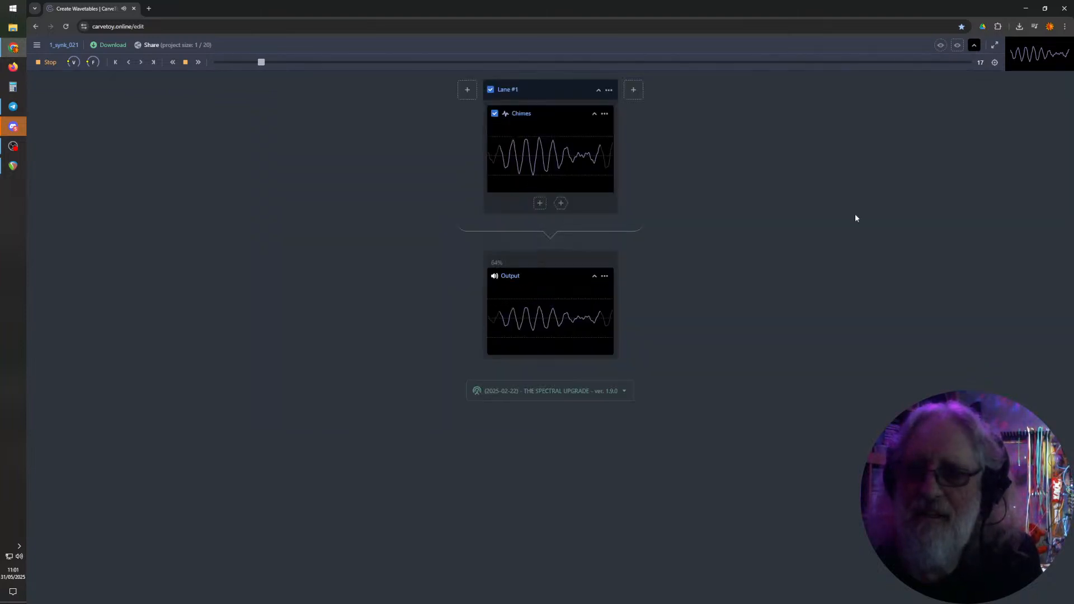
- Add a second lane after Lane #1 and give it a new Basic Custom Shapes generator
{"action": "left_click", "coordinate": [634, 88]}
{"action": "left_click", "coordinate": [622, 115]}
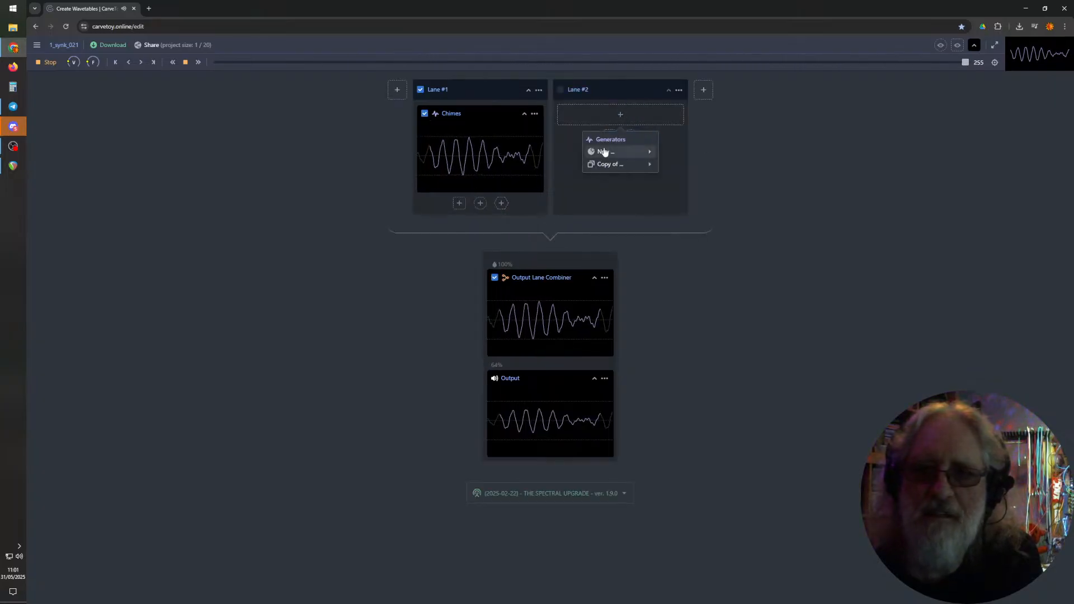
{"action": "mouse_move", "coordinate": [633, 151]}
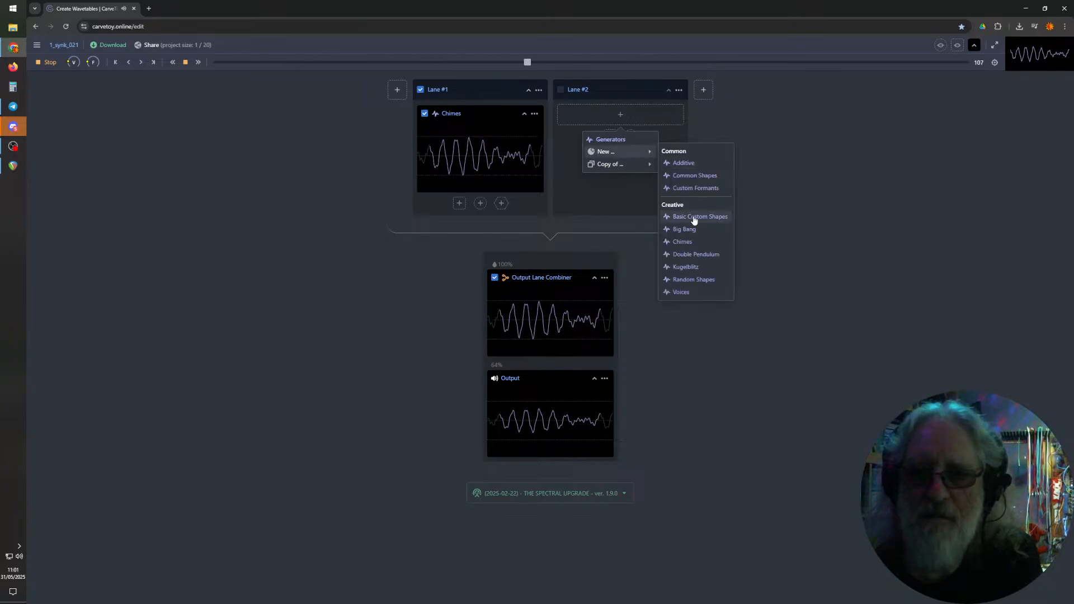
{"action": "left_click", "coordinate": [694, 218]}
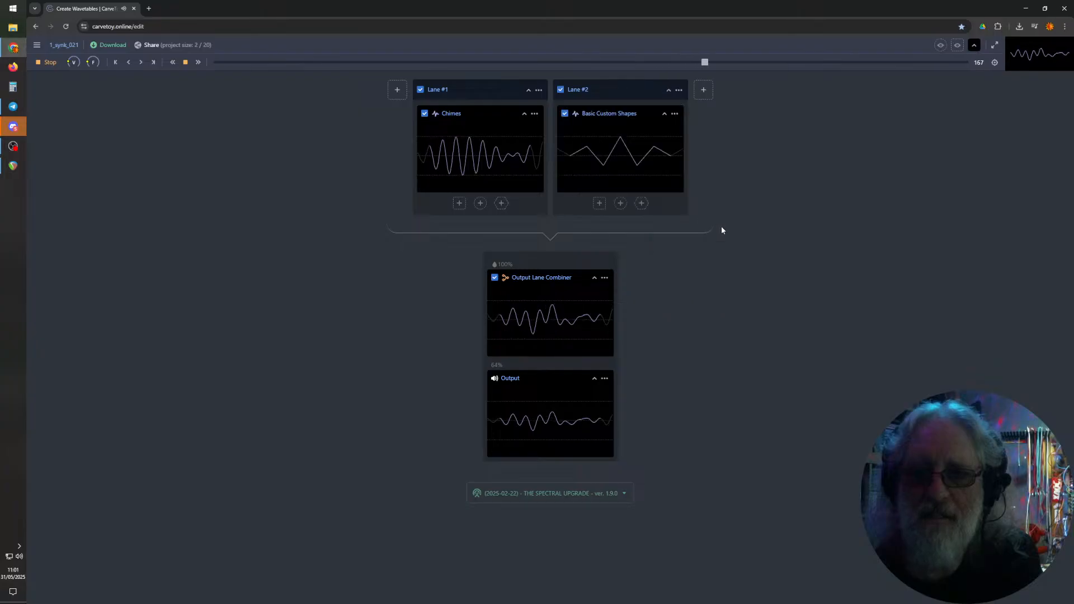
- Open the Basic Custom Shapes generator and add a Shapes modulation with 4 repeats to its Left-Right parameter
{"action": "left_click", "coordinate": [616, 157]}
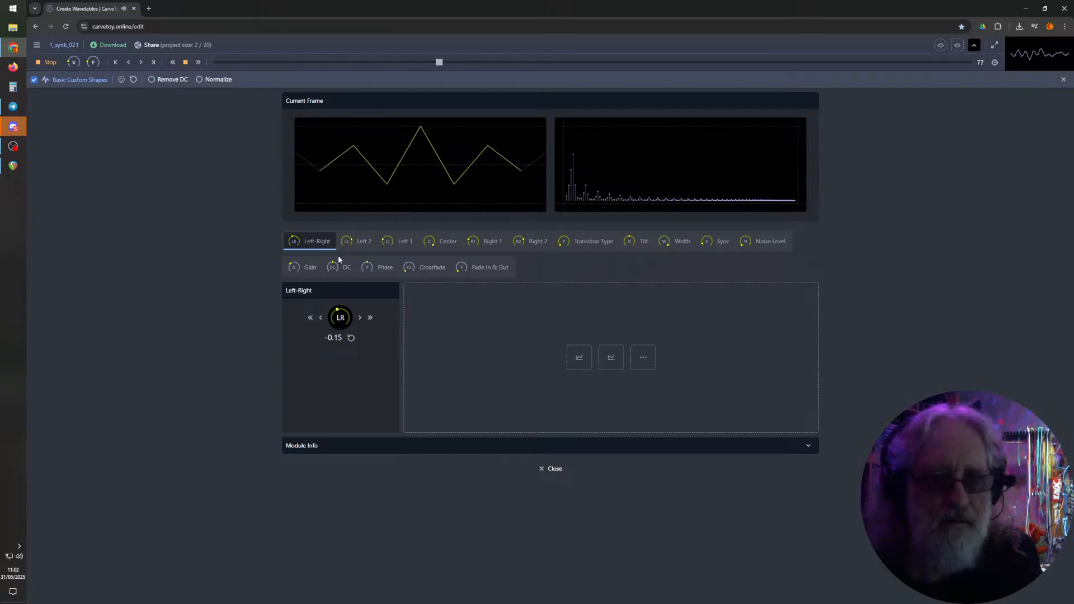
{"action": "left_click", "coordinate": [347, 241]}
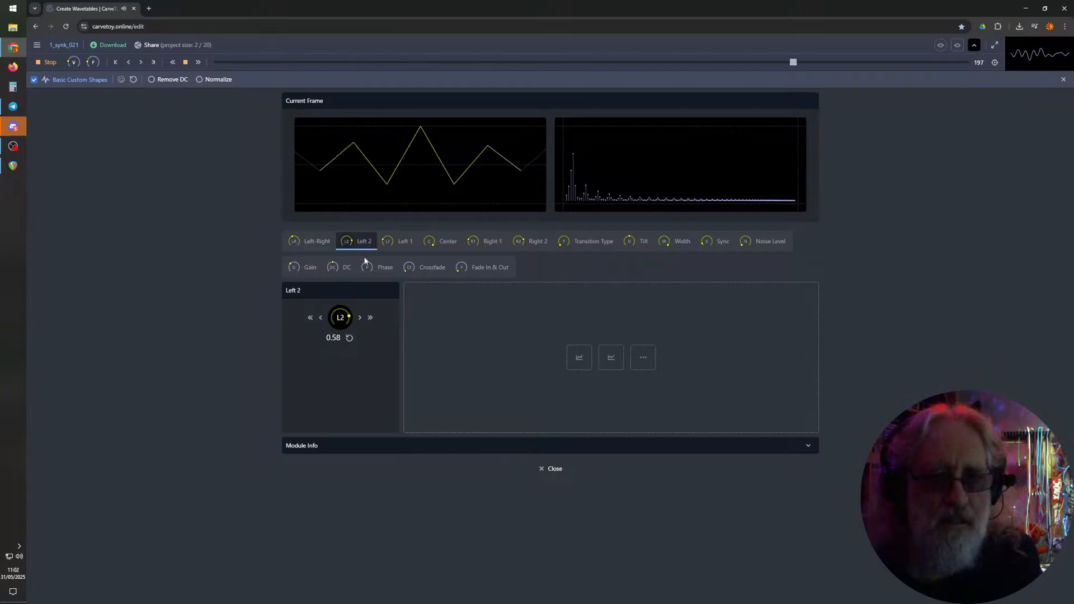
{"action": "left_click", "coordinate": [302, 245]}
{"action": "left_click", "coordinate": [609, 359]}
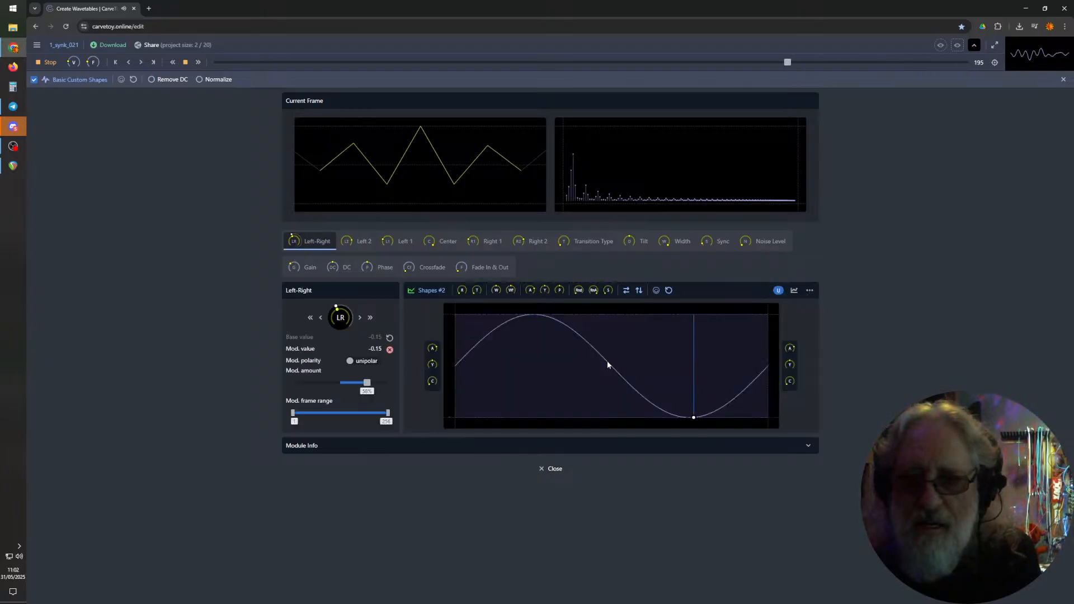
{"action": "mouse_move", "coordinate": [481, 293]}
{"action": "left_mouse_down"}
{"action": "mouse_move", "coordinate": [472, 302]}
{"action": "mouse_move", "coordinate": [463, 287]}
{"action": "left_mouse_up"}
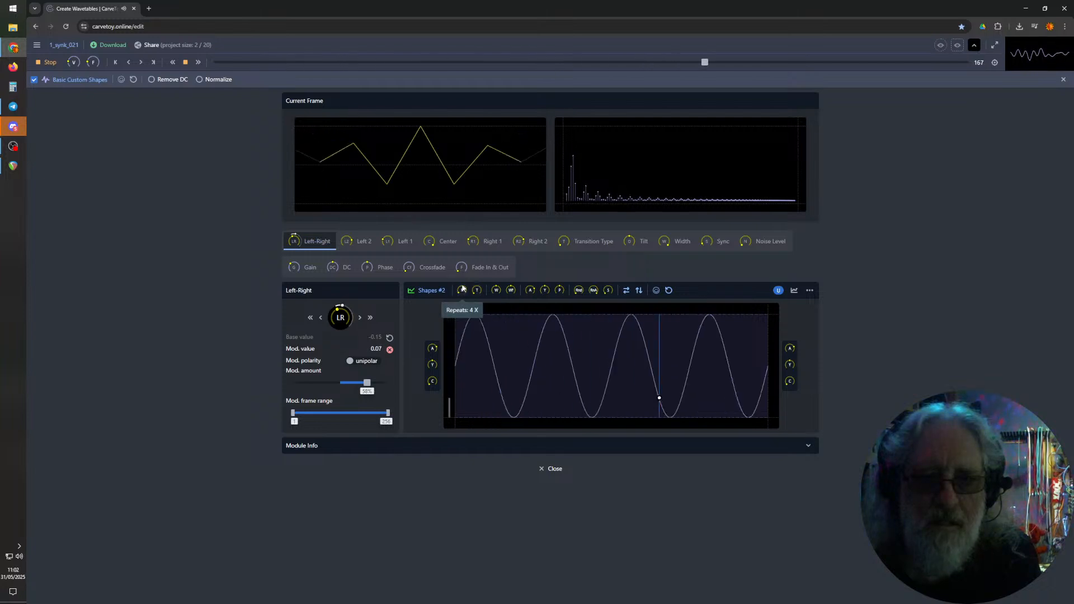
- Add a Shapes modulation to the Left 2 parameter and set its curve to 3 repeats
{"action": "left_click", "coordinate": [363, 245]}
{"action": "left_click", "coordinate": [611, 358]}
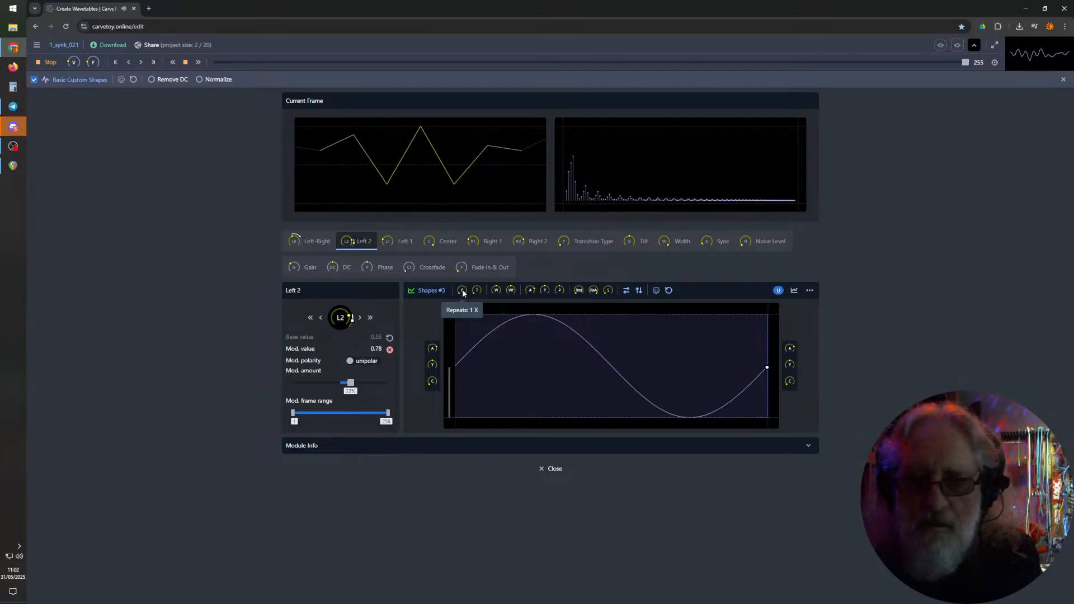
{"action": "scroll", "coordinate": [463, 290], "scroll_direction": "up", "scroll_amount": 2}
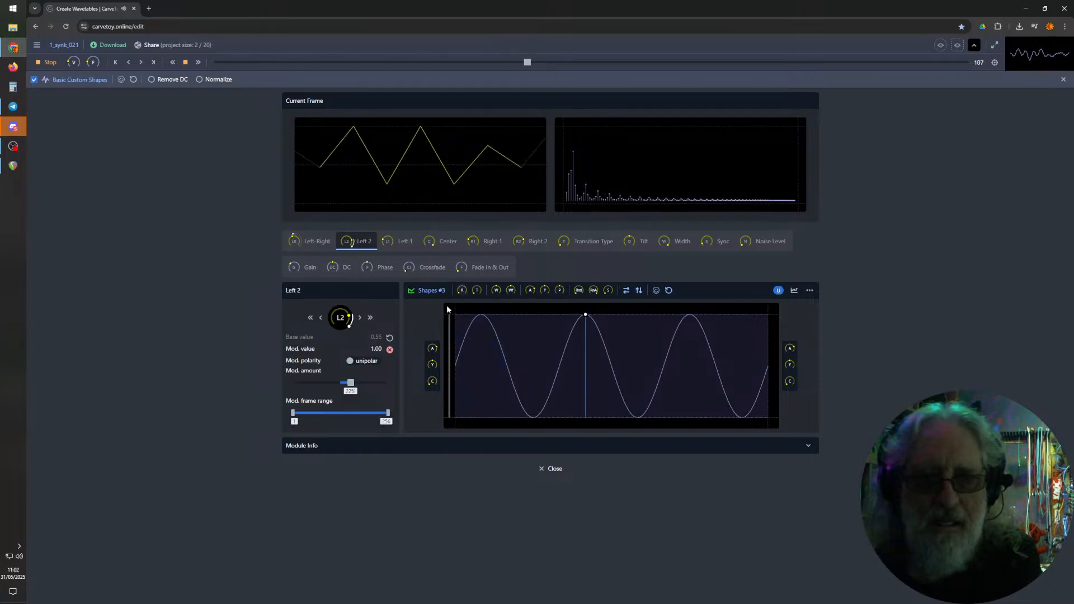
- Check the curve reuse options for Left 1 and rename the curve modulating Left 2 to "Left 2"
{"action": "left_click", "coordinate": [400, 243]}
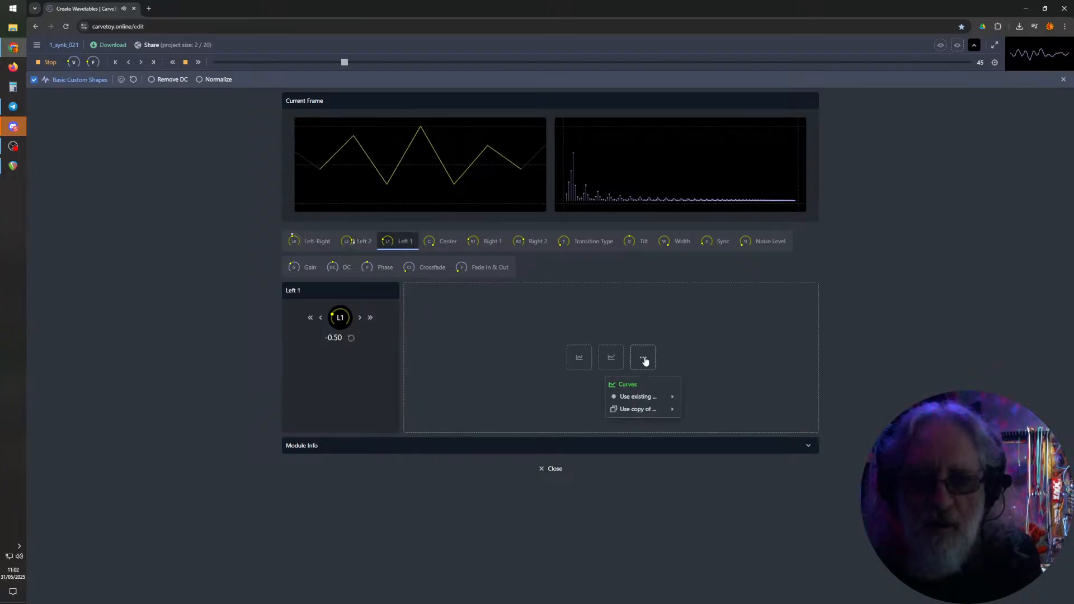
{"action": "mouse_move", "coordinate": [635, 397]}
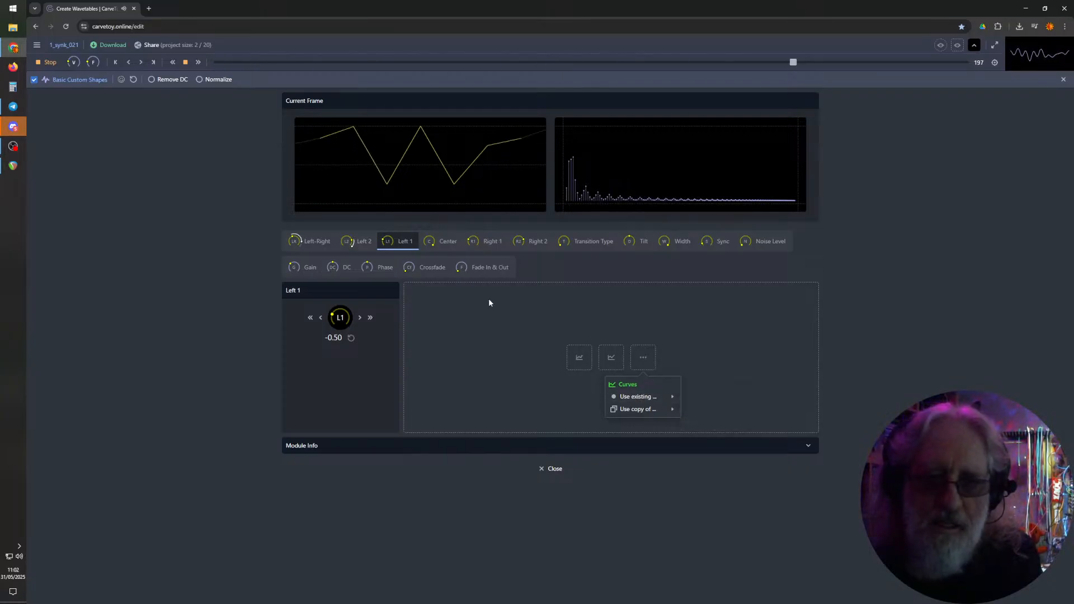
{"action": "left_click", "coordinate": [354, 241]}
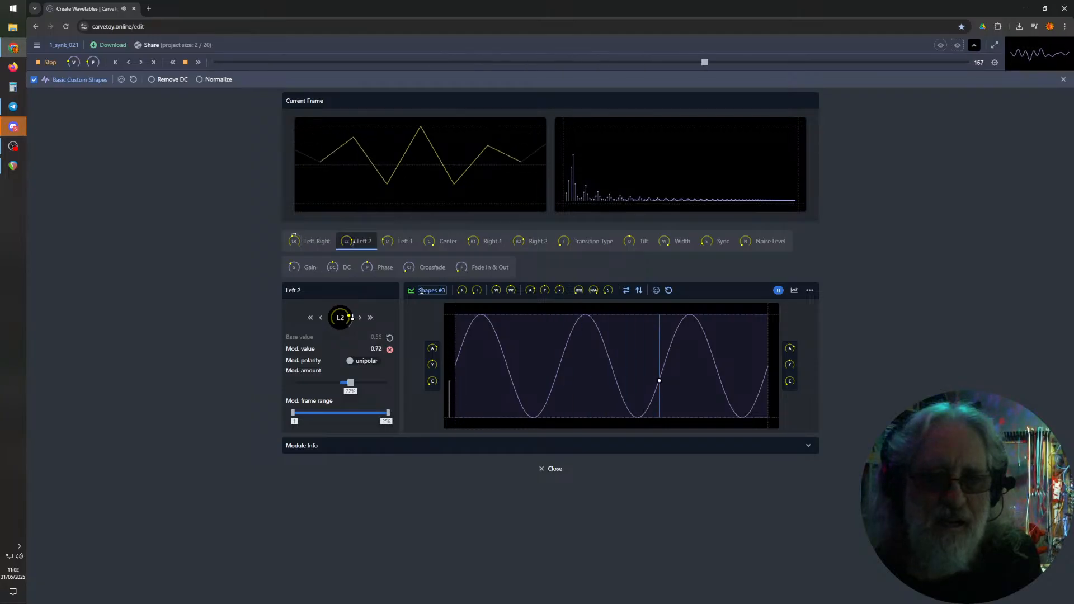
{"action": "mouse_move", "coordinate": [420, 291]}
{"action": "left_mouse_down"}
{"action": "mouse_move", "coordinate": [444, 288]}
{"action": "mouse_move", "coordinate": [431, 291]}
{"action": "left_mouse_up"}
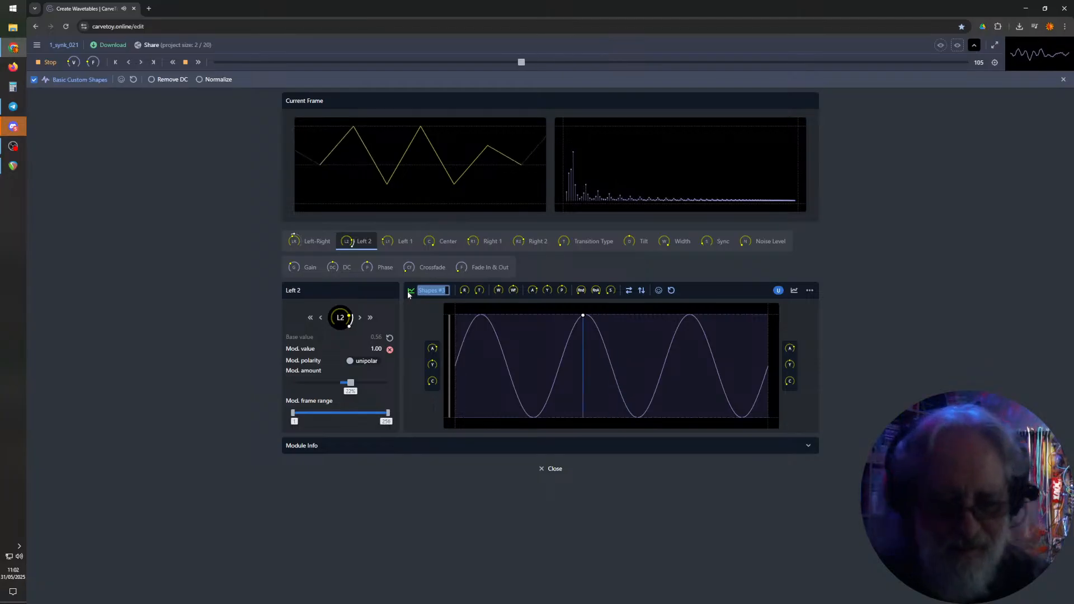
{"action": "type", "text": "Left"}
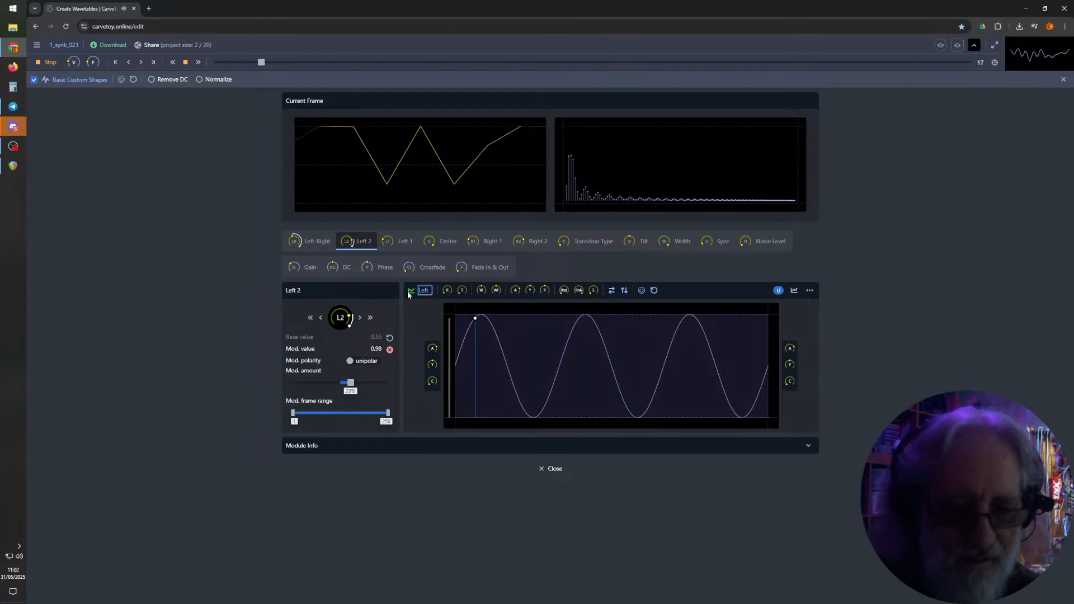
{"action": "type", "text": " 2"}
{"action": "key", "text": "Return"}
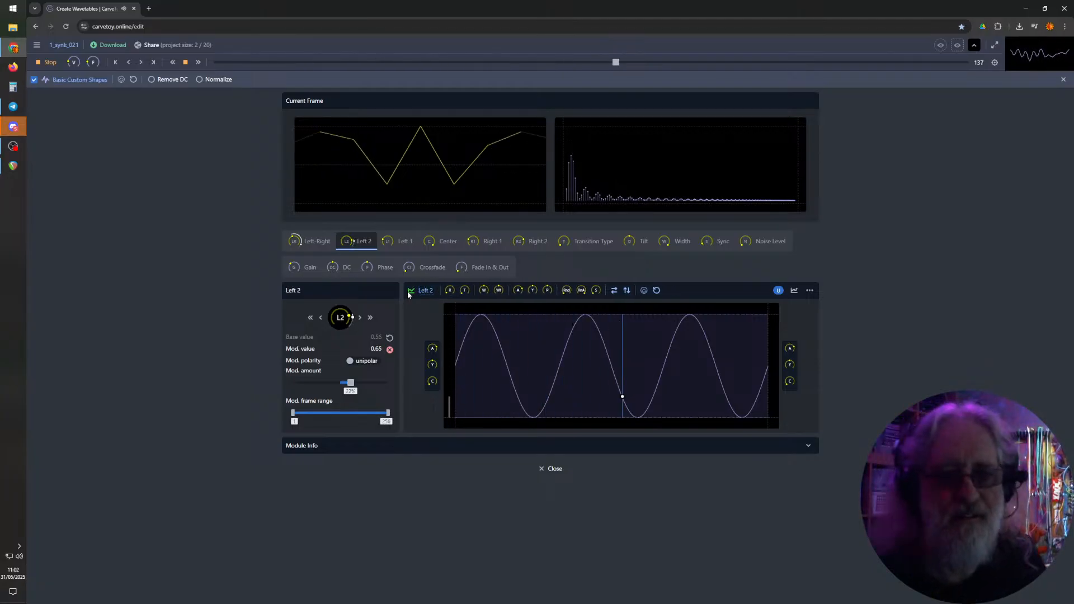
- Add a new Shapes modulation to Left 1 with 5 repeats and trim the curve's start and end slightly
{"action": "left_click", "coordinate": [402, 240]}
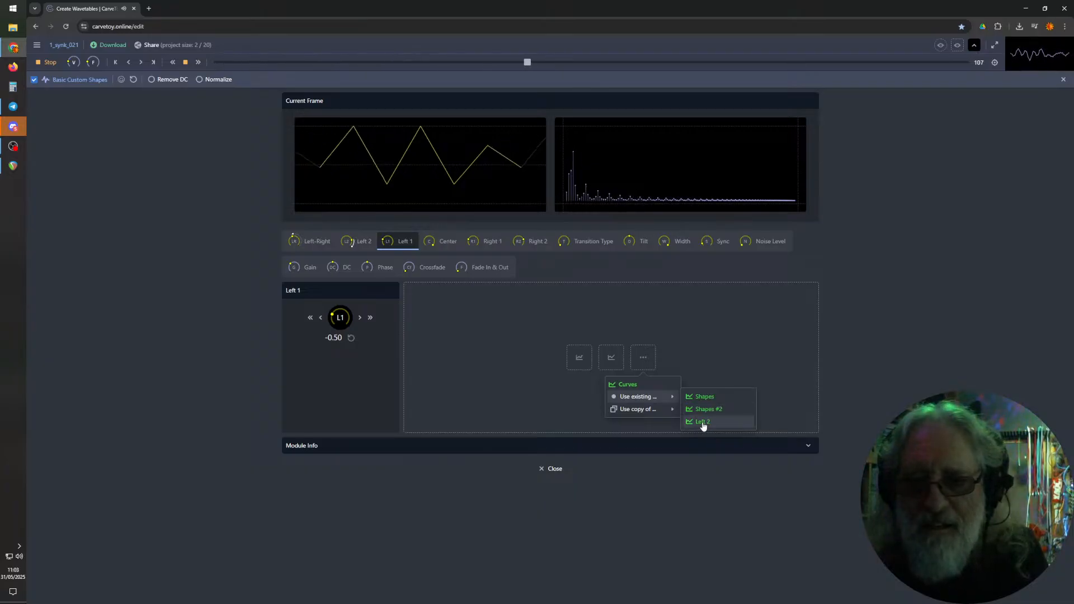
{"action": "left_click", "coordinate": [611, 357]}
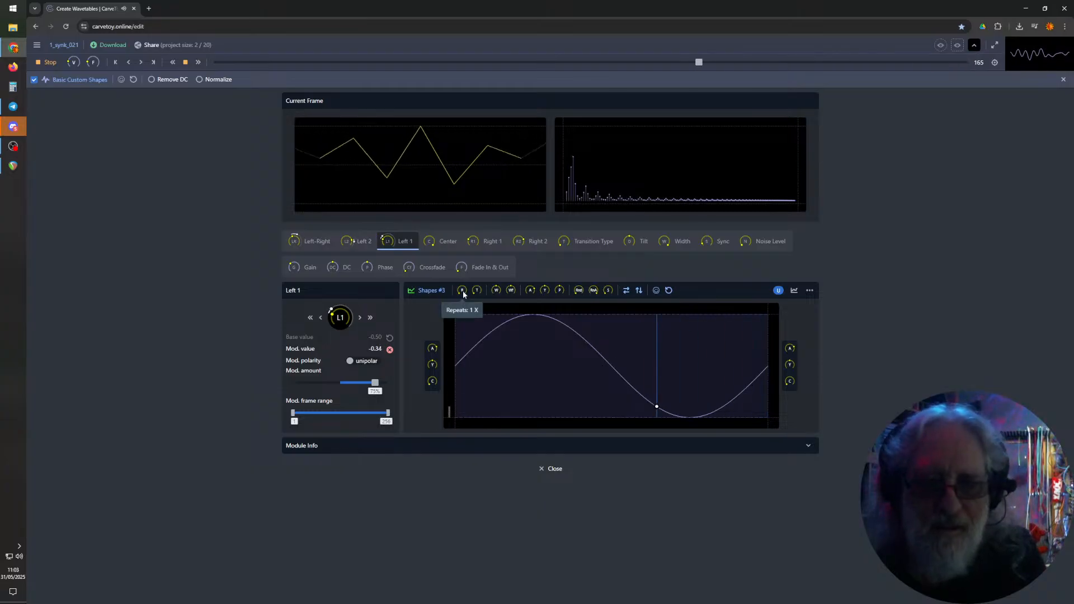
{"action": "scroll", "coordinate": [462, 290], "scroll_direction": "up", "scroll_amount": 4}
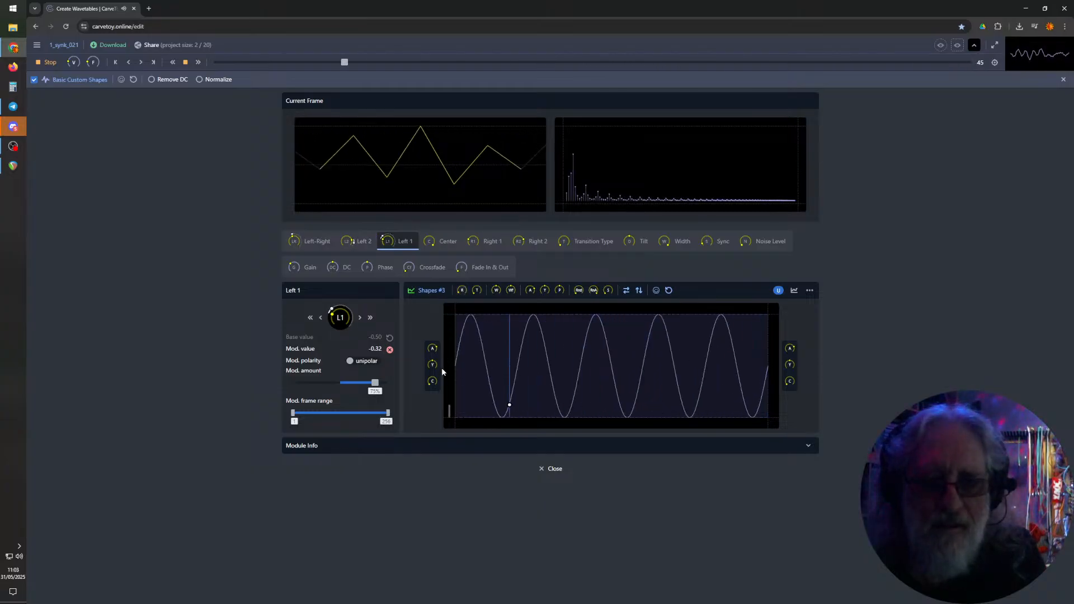
{"action": "scroll", "coordinate": [432, 380], "scroll_direction": "up", "scroll_amount": 3}
{"action": "left_click_drag", "start_coordinate": [432, 379], "coordinate": [433, 358]}
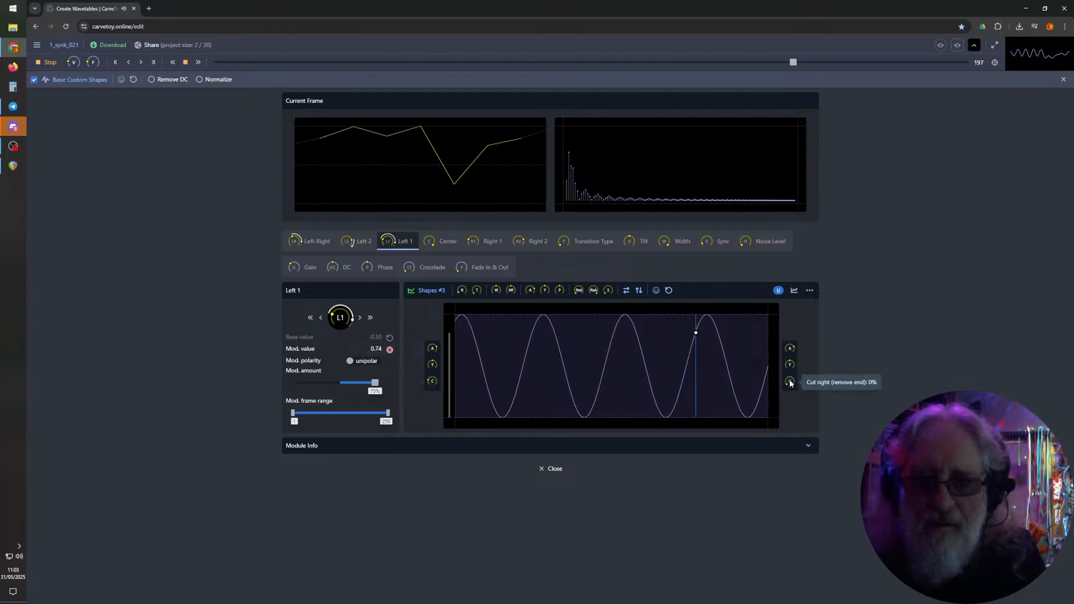
{"action": "scroll", "coordinate": [789, 378], "scroll_direction": "up", "scroll_amount": 3}
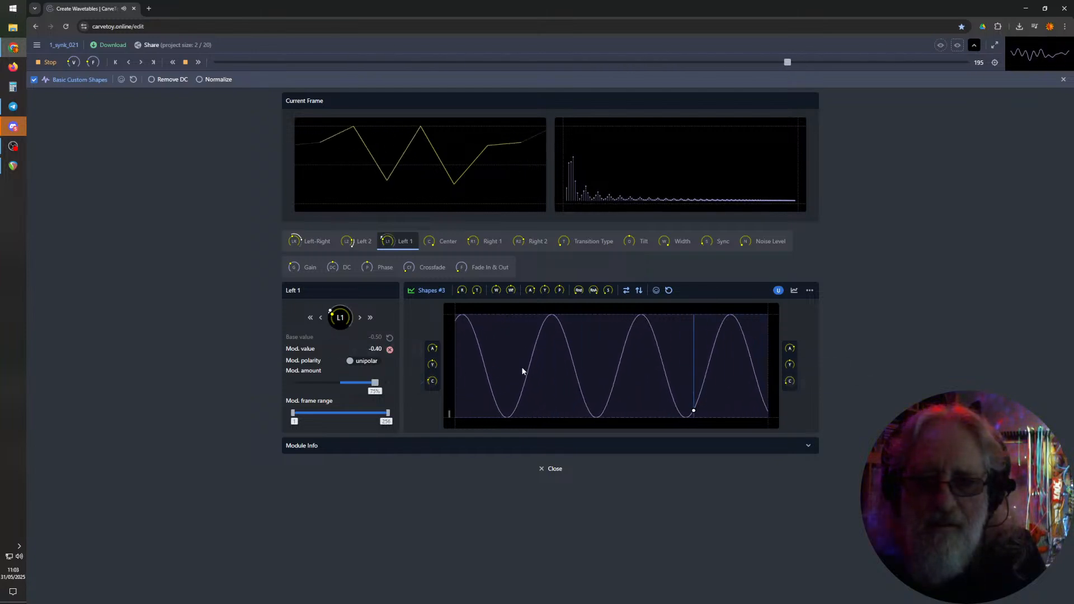
- Add a Shapes modulation with 2 repeats to Center, lower its base value to about 0.83 and close the editor
{"action": "left_click", "coordinate": [442, 244]}
{"action": "left_click", "coordinate": [616, 361]}
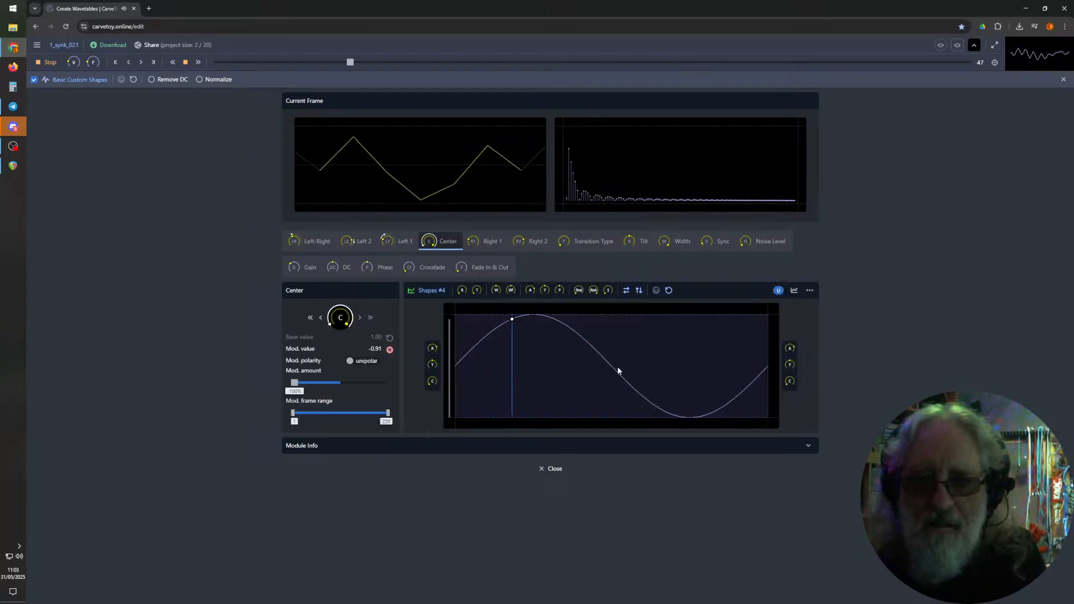
{"action": "left_click", "coordinate": [462, 291]}
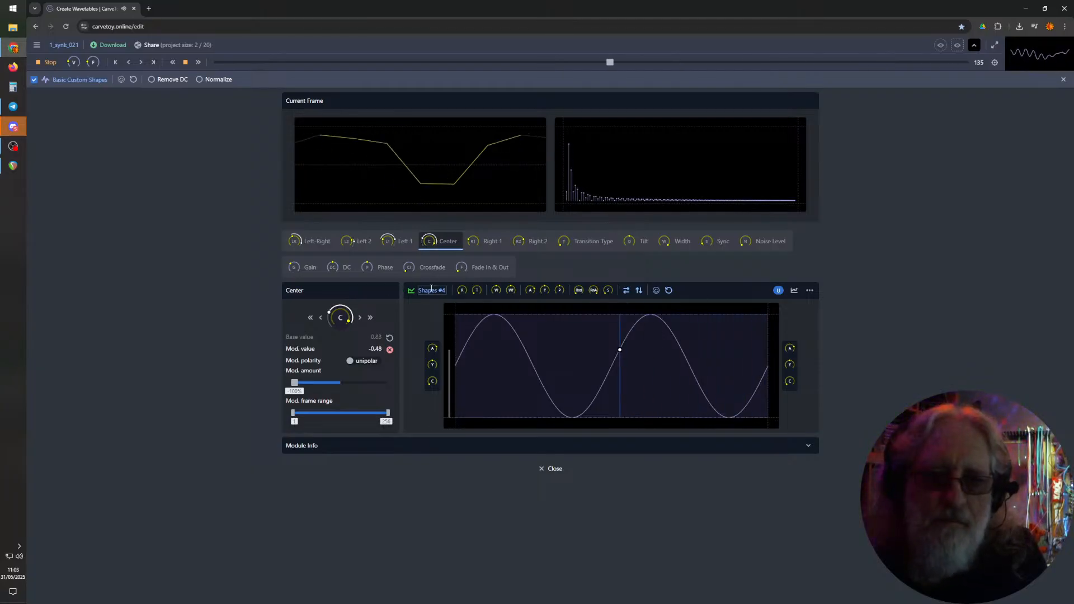
{"action": "left_click", "coordinate": [1064, 80]}
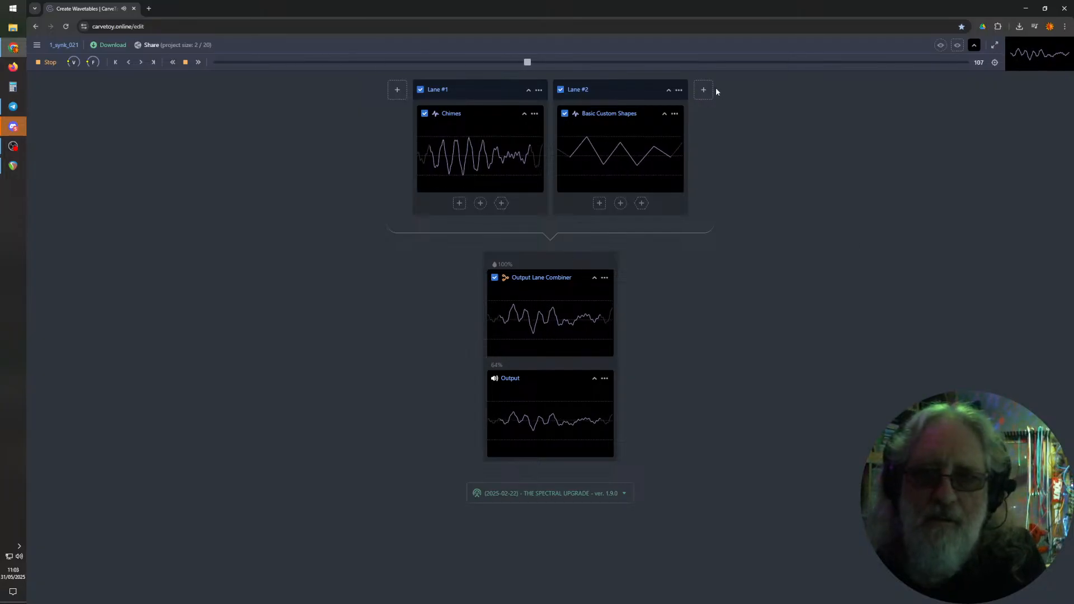
- Add a third lane after Lane #2 and give it a new Custom Formants generator
{"action": "left_click", "coordinate": [704, 90]}
{"action": "left_click", "coordinate": [687, 119]}
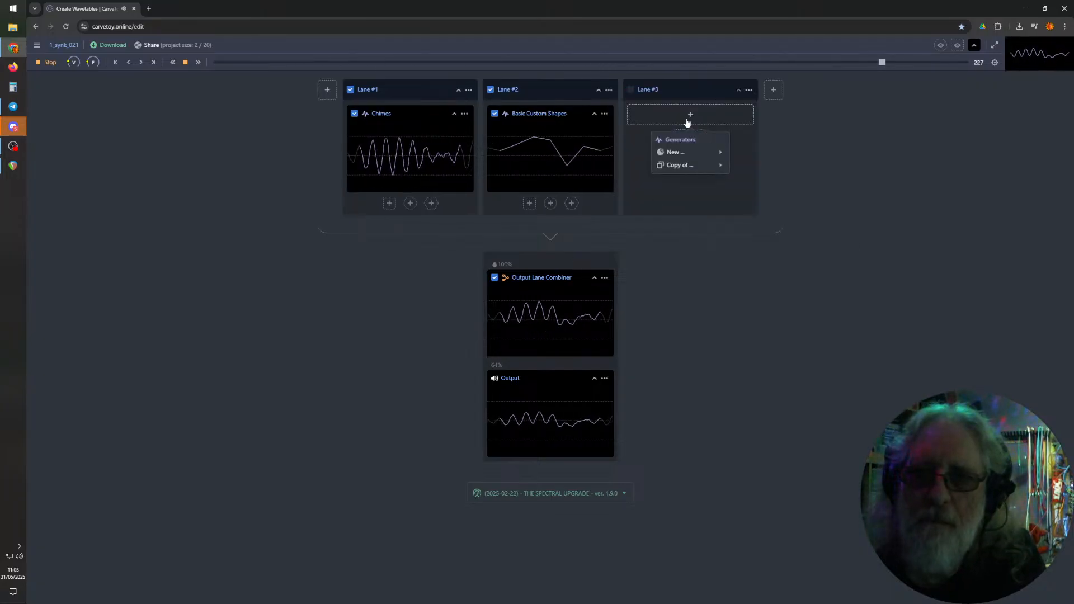
{"action": "mouse_move", "coordinate": [685, 151]}
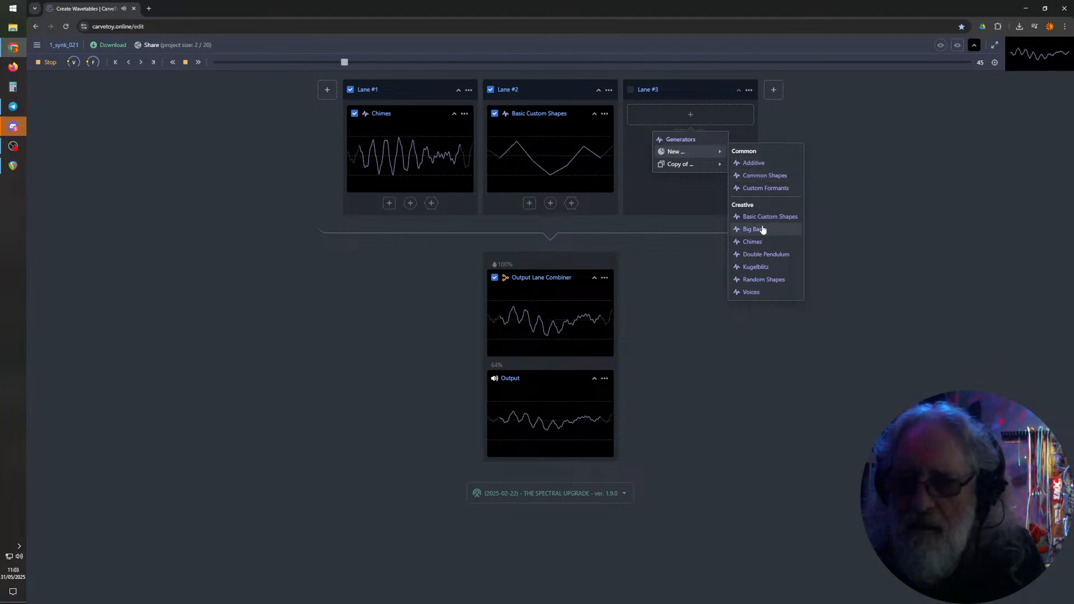
{"action": "left_click", "coordinate": [761, 189]}
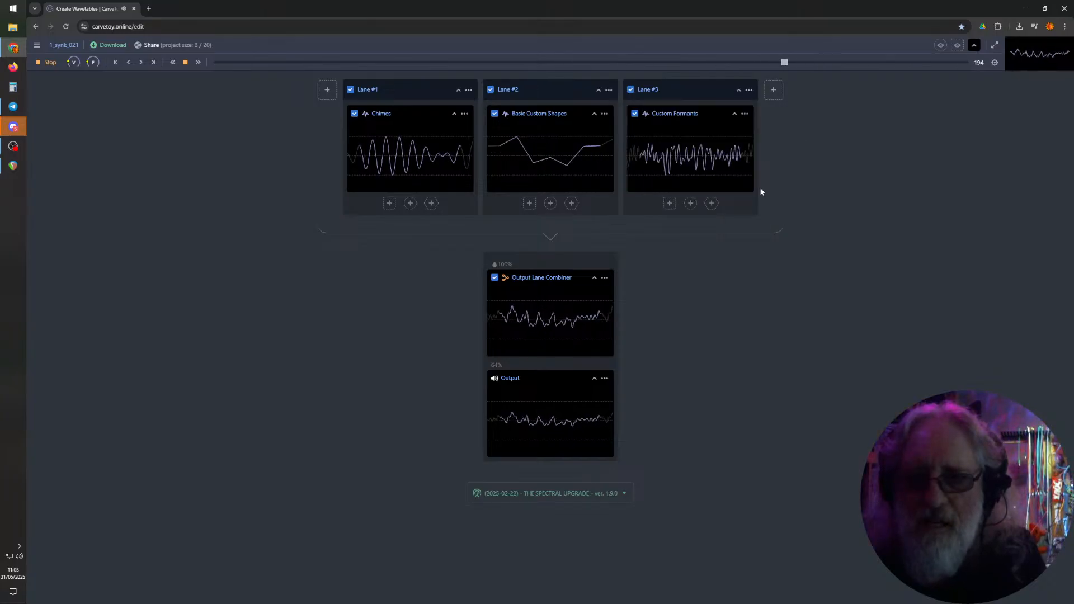
- Add a Shapes modulation to the Custom Formants Common Offset with base value 11.81%, 3 repeats and a 9% start cut
{"action": "left_click", "coordinate": [691, 162]}
{"action": "left_click_drag", "start_coordinate": [298, 245], "coordinate": [325, 293]}
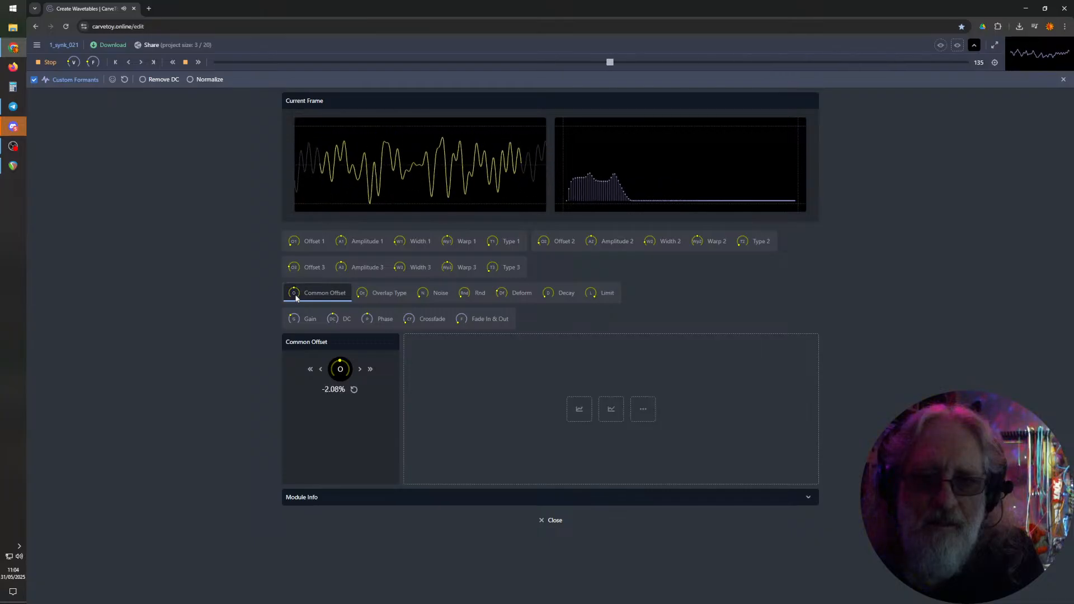
{"action": "left_click", "coordinate": [608, 411]}
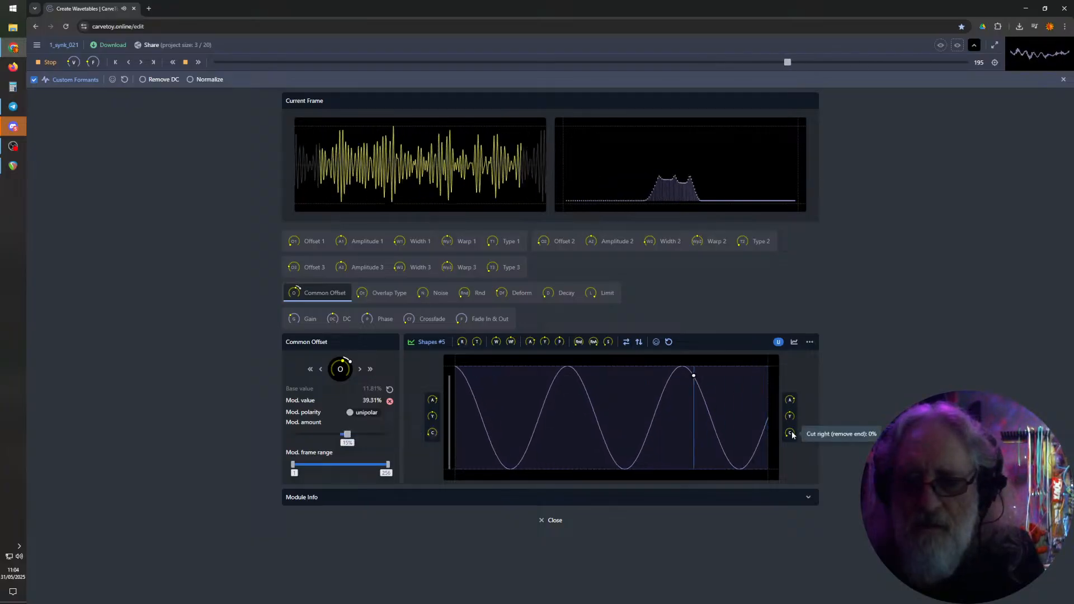
- Trim the Common Offset curve's end, reduce its right and left amplitudes, lower its left Y offset and close the editor
{"action": "left_click_drag", "start_coordinate": [790, 438], "coordinate": [791, 419]}
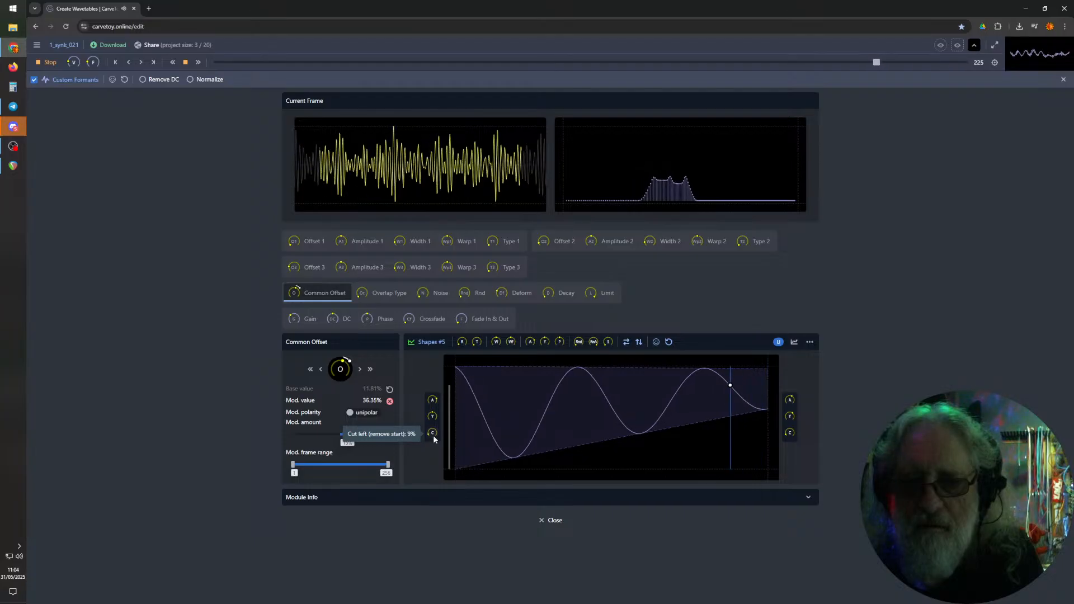
{"action": "left_click_drag", "start_coordinate": [432, 417], "coordinate": [432, 437]}
{"action": "left_click_drag", "start_coordinate": [432, 400], "coordinate": [434, 411]}
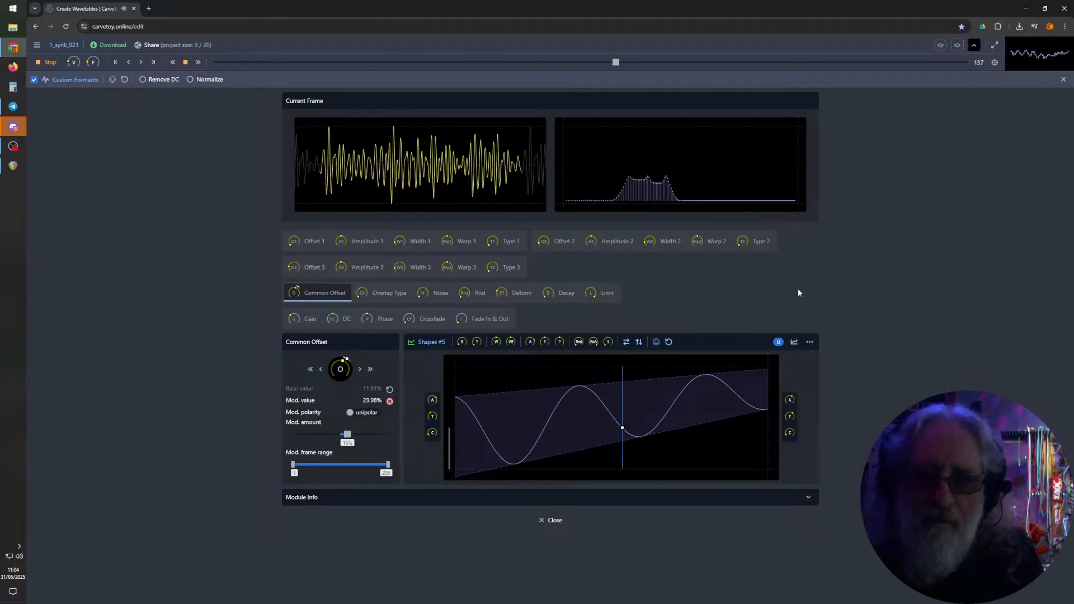
{"action": "left_click", "coordinate": [1063, 79]}
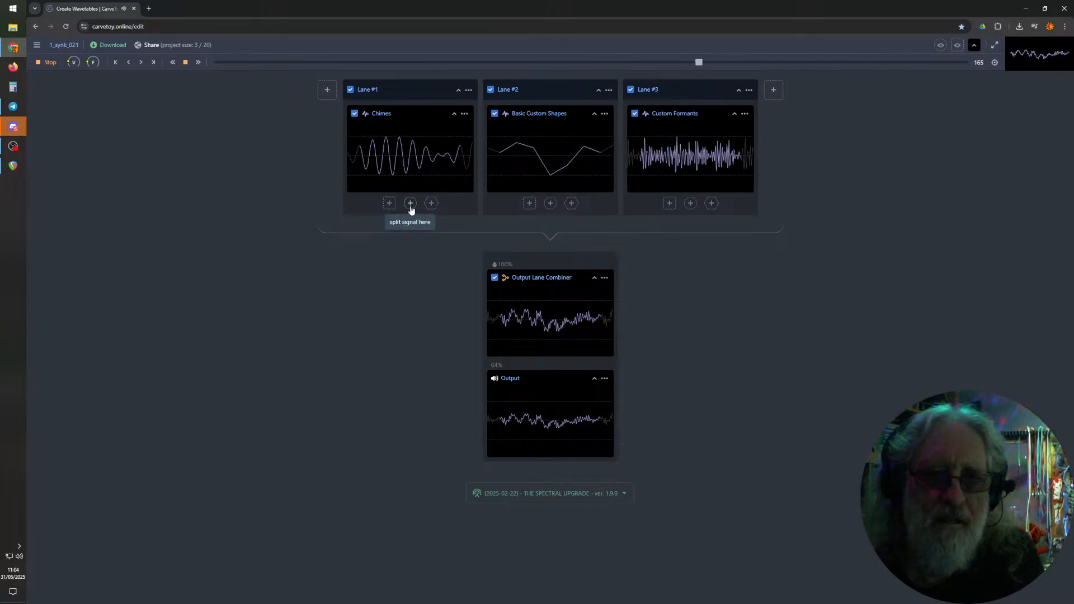
{"action": "left_click", "coordinate": [391, 205]}
{"action": "mouse_move", "coordinate": [373, 240]}
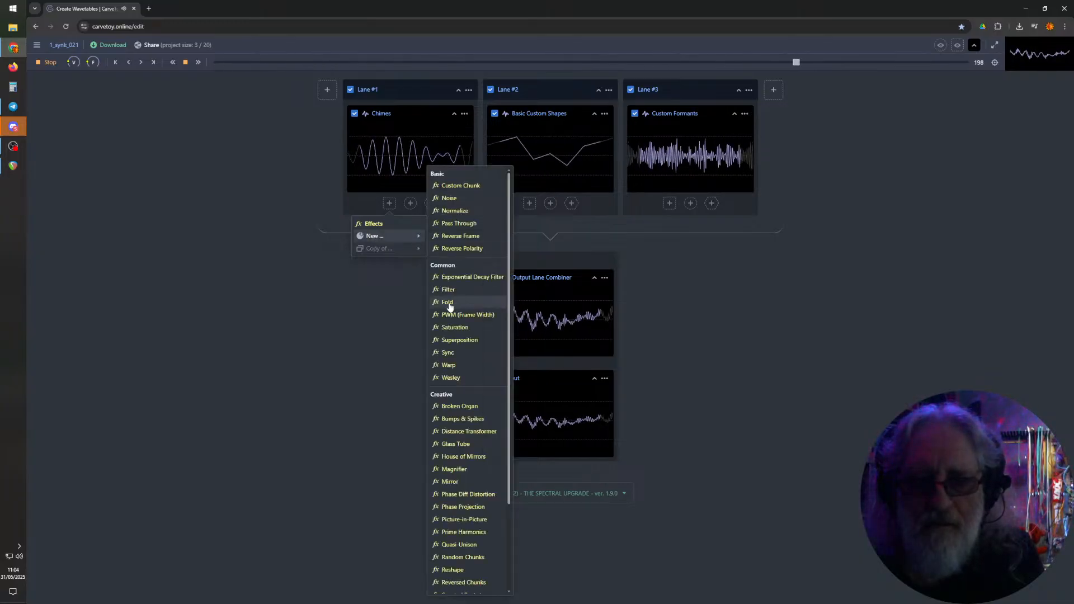
{"action": "left_click", "coordinate": [394, 305]}
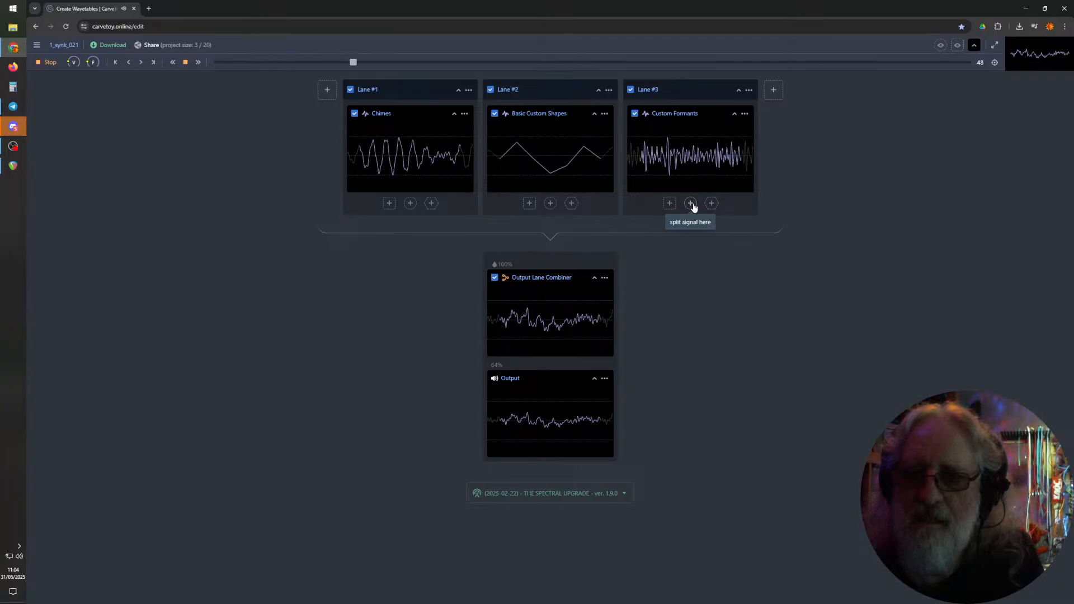
- End the Custom Formants and Basic Custom Shapes signals directly below their generators in Lanes #3 and #2
{"action": "left_click", "coordinate": [712, 204]}
{"action": "left_click", "coordinate": [571, 203]}
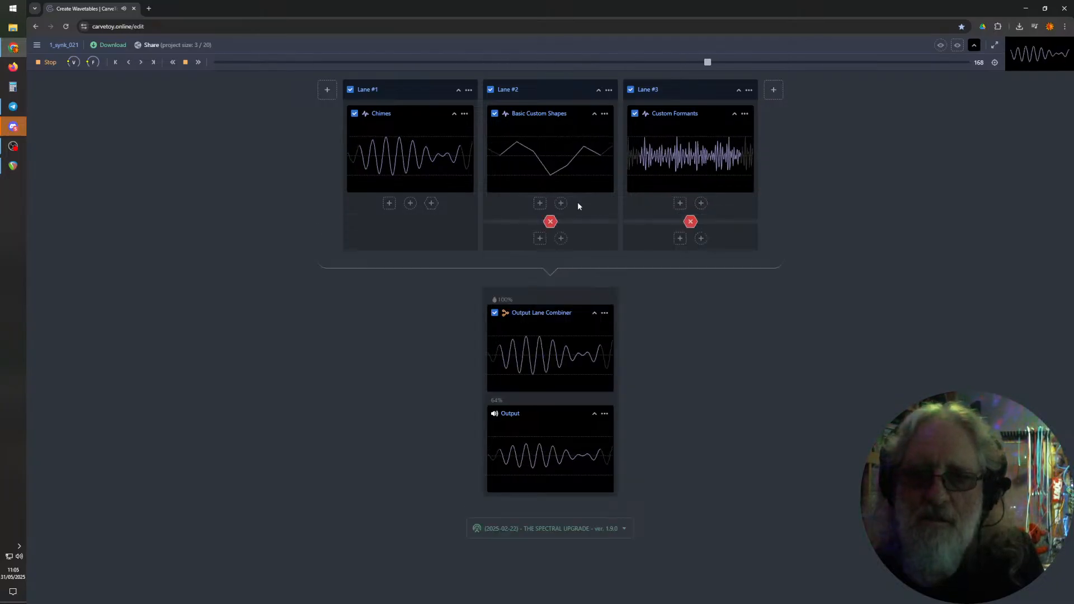
- Split the Custom Formants signal into a new Mix combiner below Chimes, and feed the Basic Custom Shapes signal into the same Mix
{"action": "left_click", "coordinate": [690, 222]}
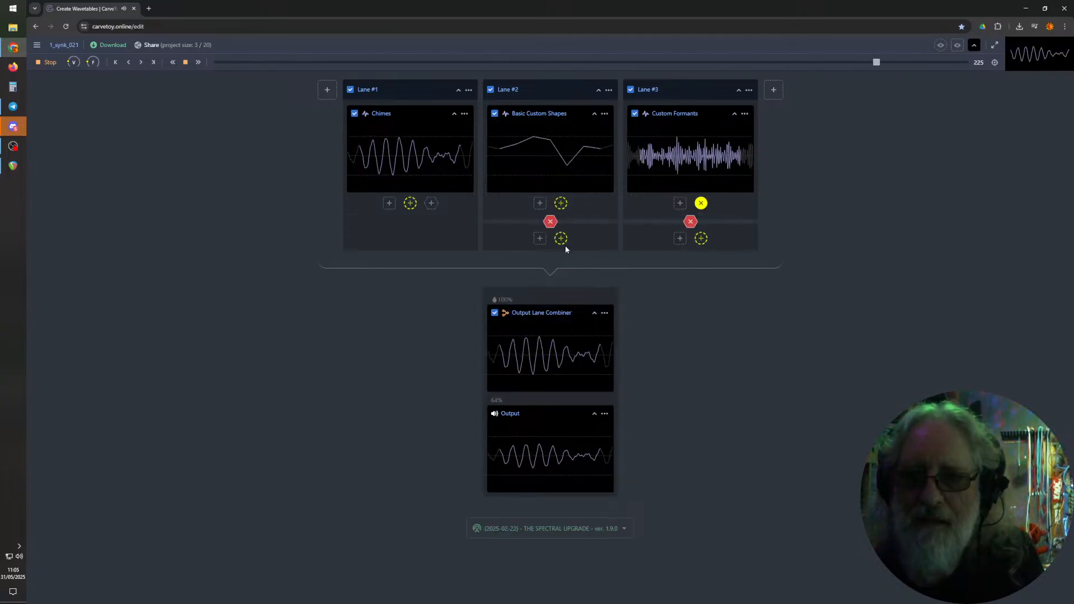
{"action": "left_click", "coordinate": [409, 205]}
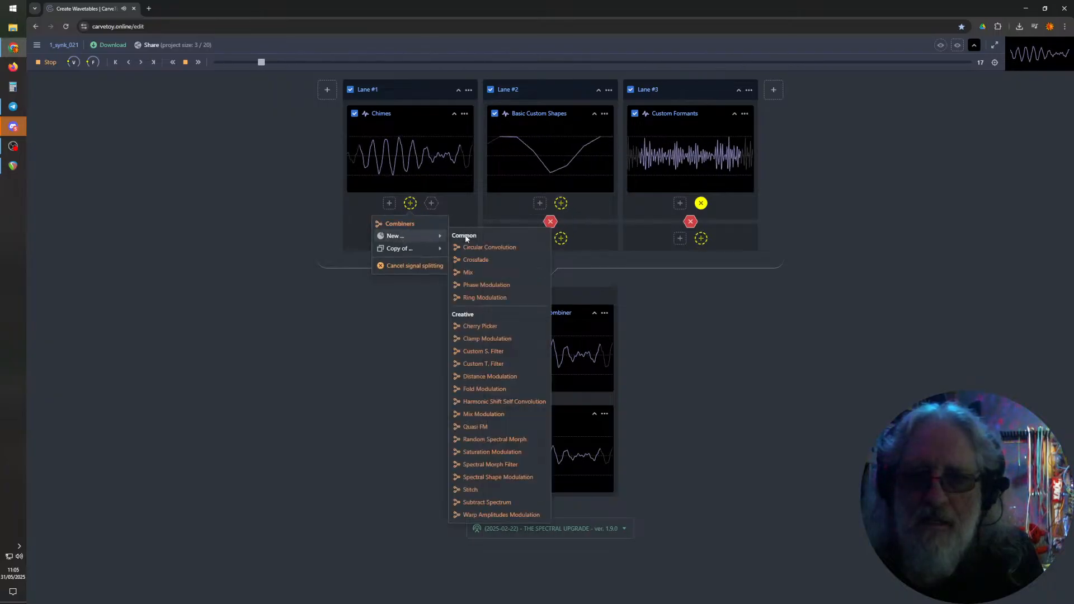
{"action": "left_click", "coordinate": [468, 272]}
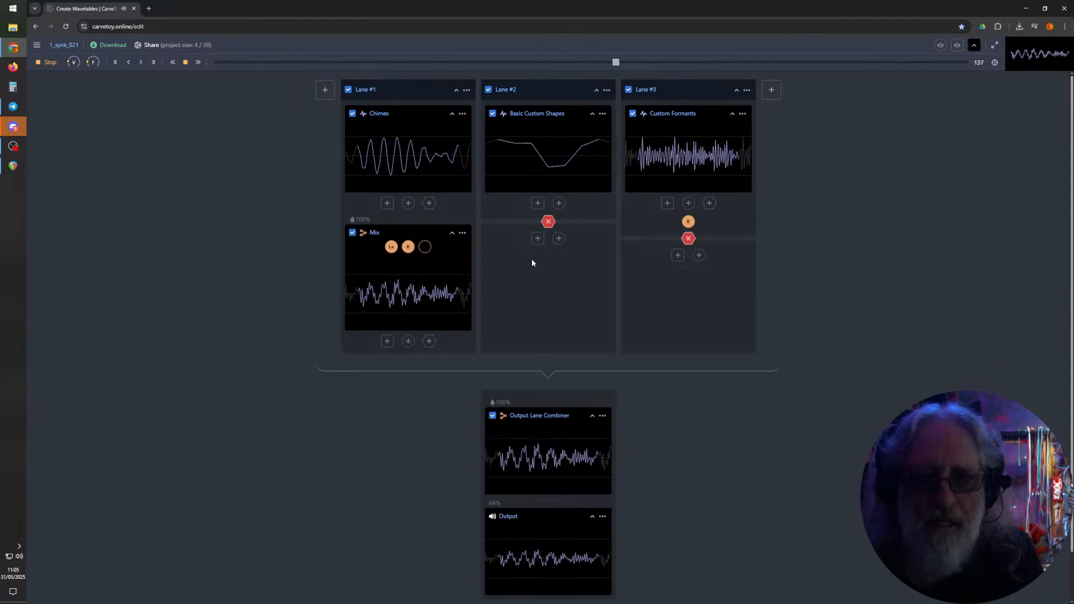
{"action": "left_click", "coordinate": [559, 204]}
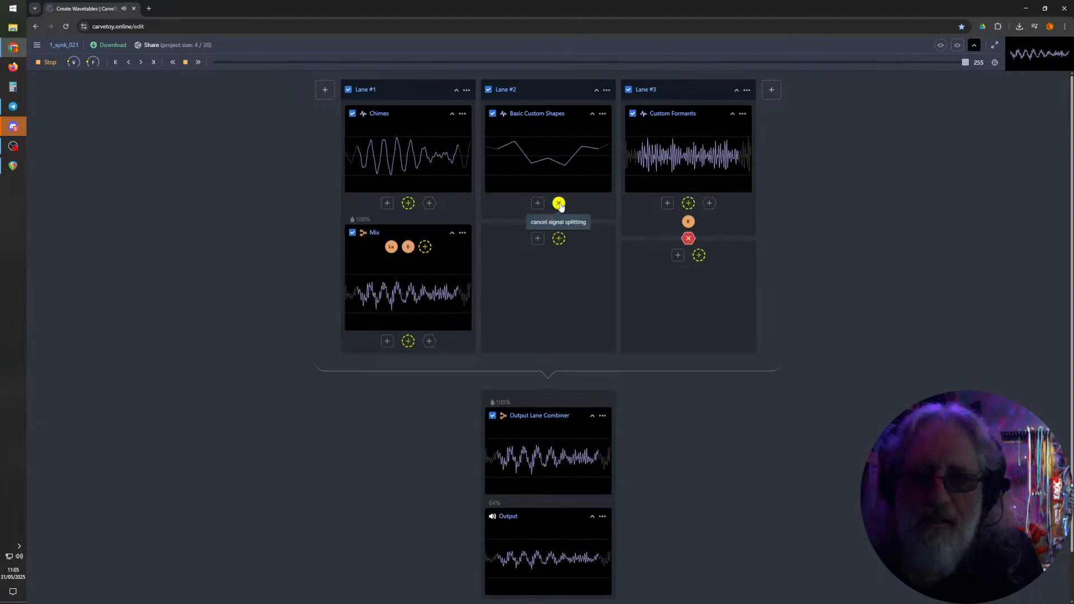
{"action": "left_click", "coordinate": [425, 246]}
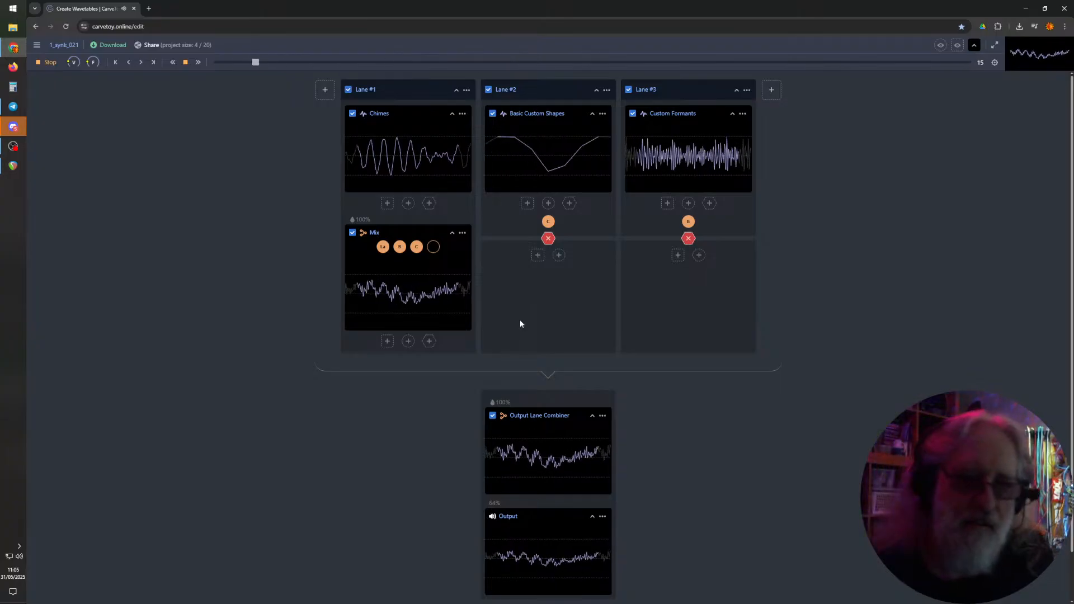
- Set the Mix combiner's Mix Balance to -13% and add a Shapes modulation with 2 repeats to it
{"action": "mouse_move", "coordinate": [464, 317]}
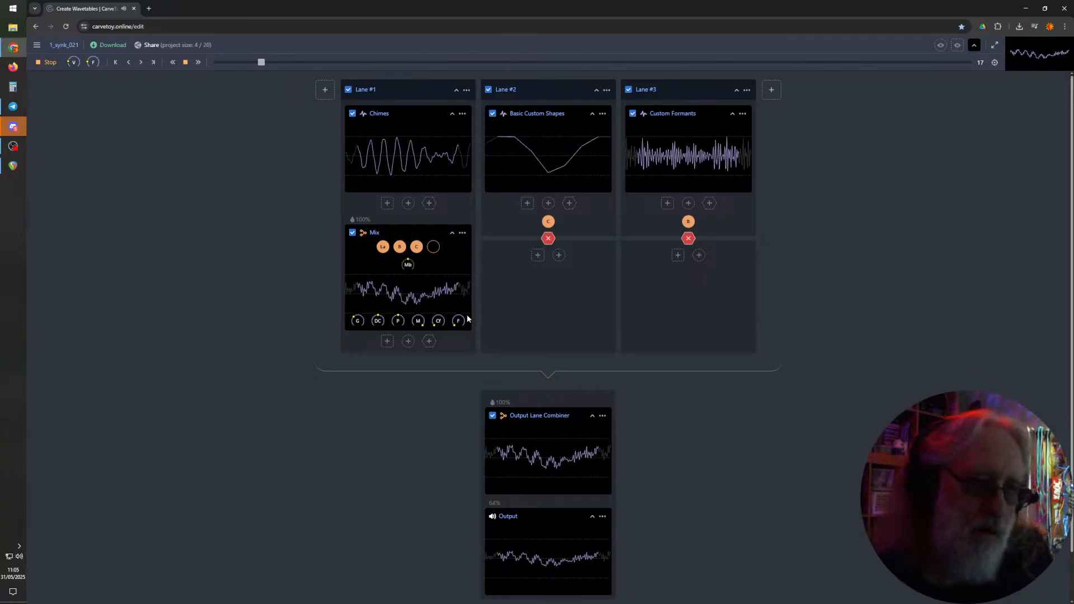
{"action": "left_click", "coordinate": [406, 298]}
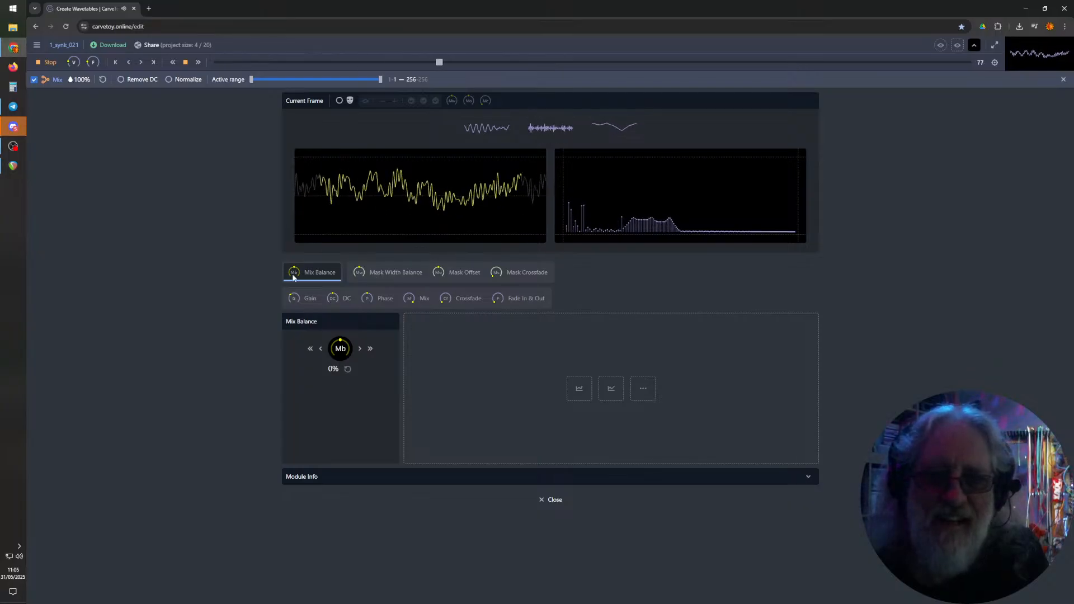
{"action": "left_click_drag", "start_coordinate": [293, 278], "coordinate": [313, 307]}
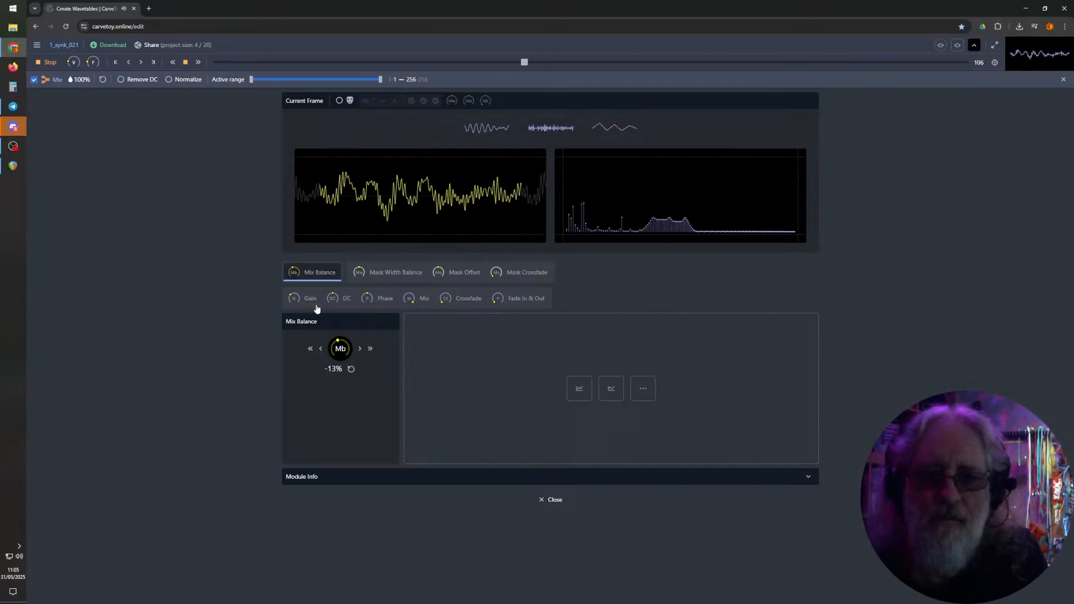
{"action": "left_click", "coordinate": [612, 391]}
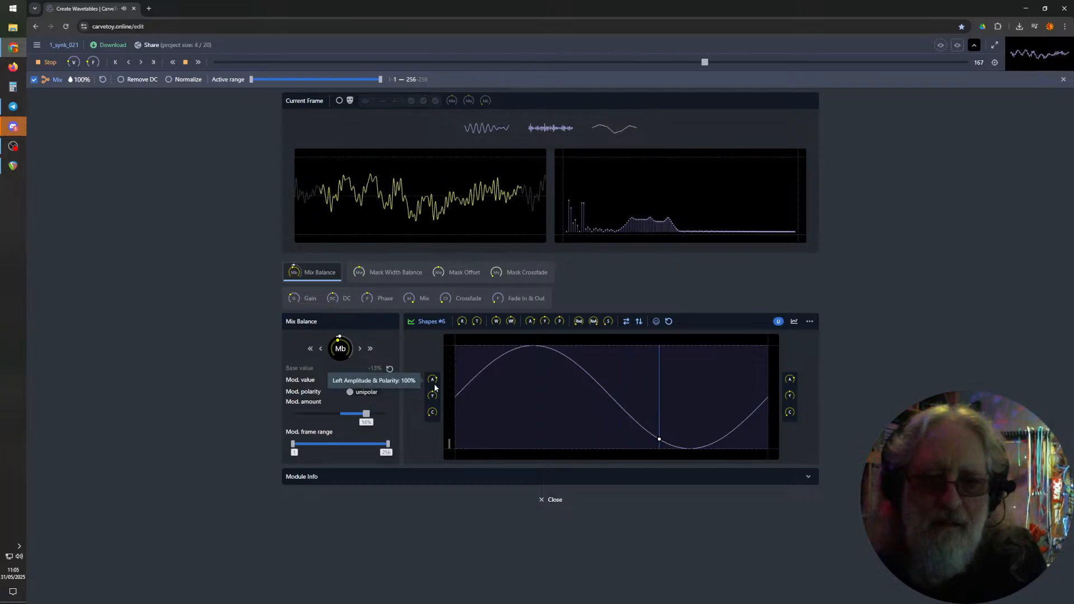
{"action": "scroll", "coordinate": [462, 319], "scroll_direction": "up", "scroll_amount": 3}
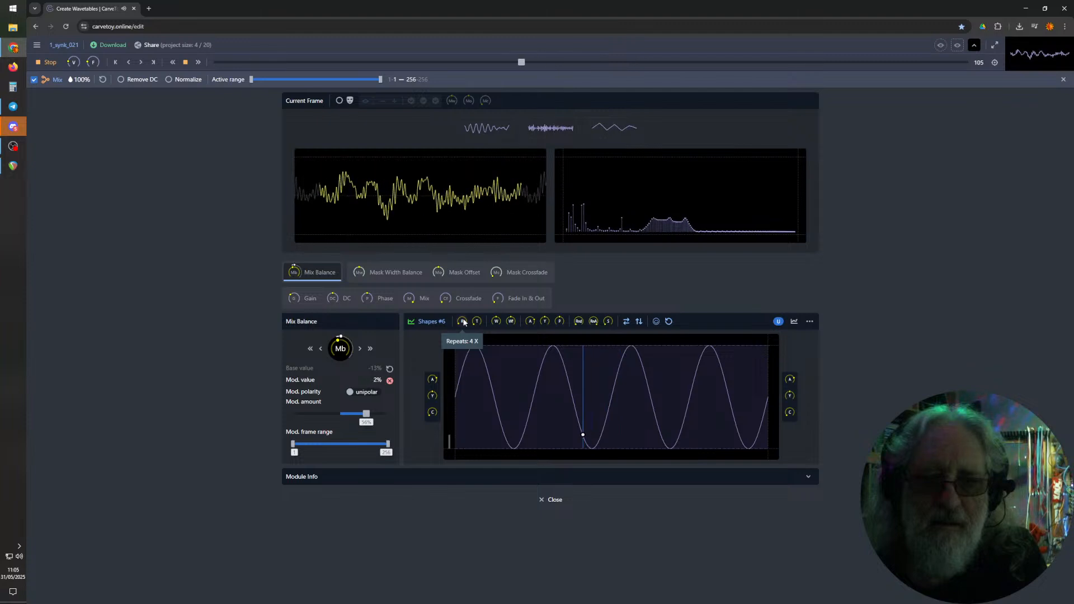
{"action": "scroll", "coordinate": [463, 323], "scroll_direction": "down", "scroll_amount": 2}
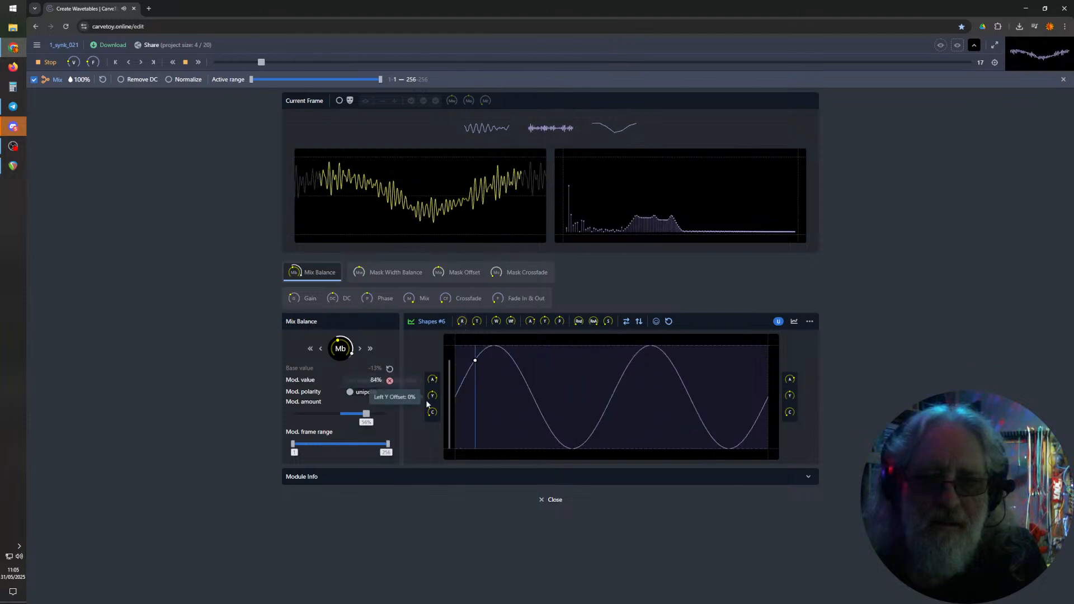
- Cut about 11% from the start of the Mix Balance curve, trim its end and close the editor
{"action": "scroll", "coordinate": [430, 403], "scroll_direction": "up", "scroll_amount": 2}
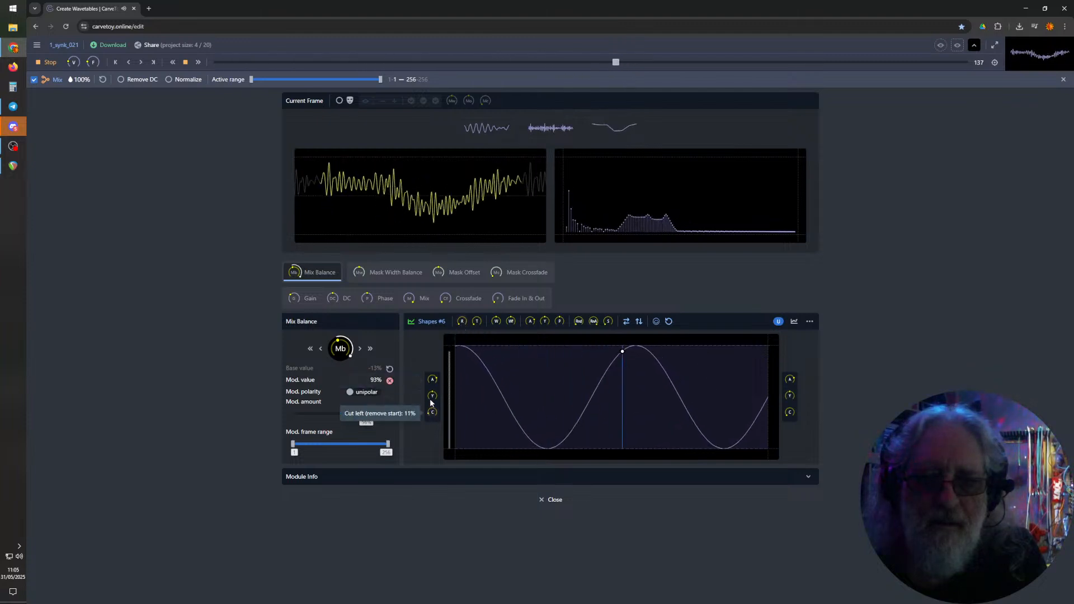
{"action": "scroll", "coordinate": [431, 402], "scroll_direction": "up", "scroll_amount": 1}
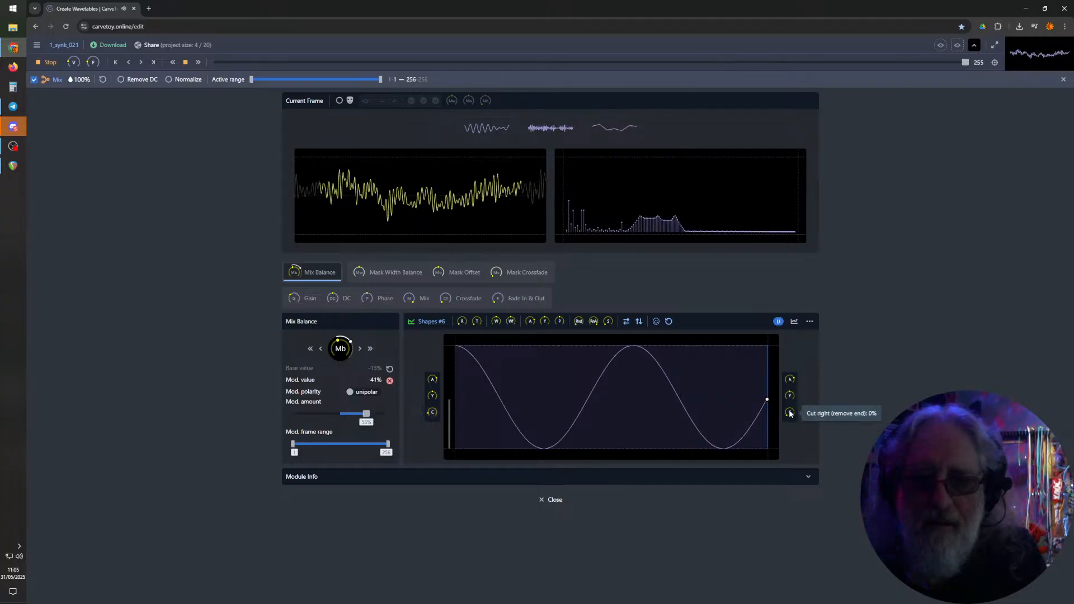
{"action": "scroll", "coordinate": [790, 412], "scroll_direction": "up", "scroll_amount": 3}
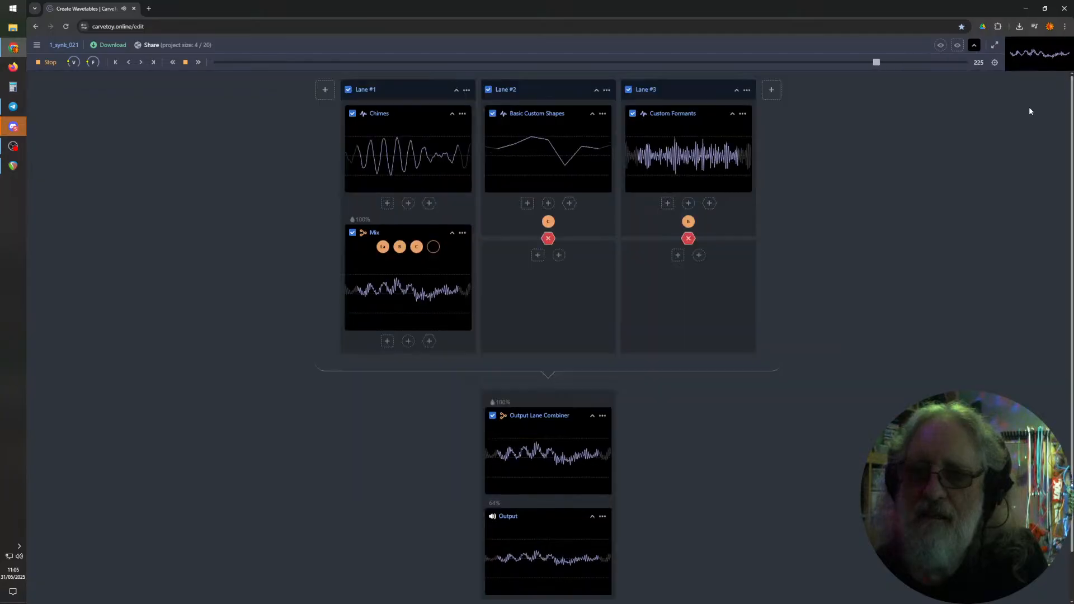
{"action": "left_click", "coordinate": [1063, 79]}
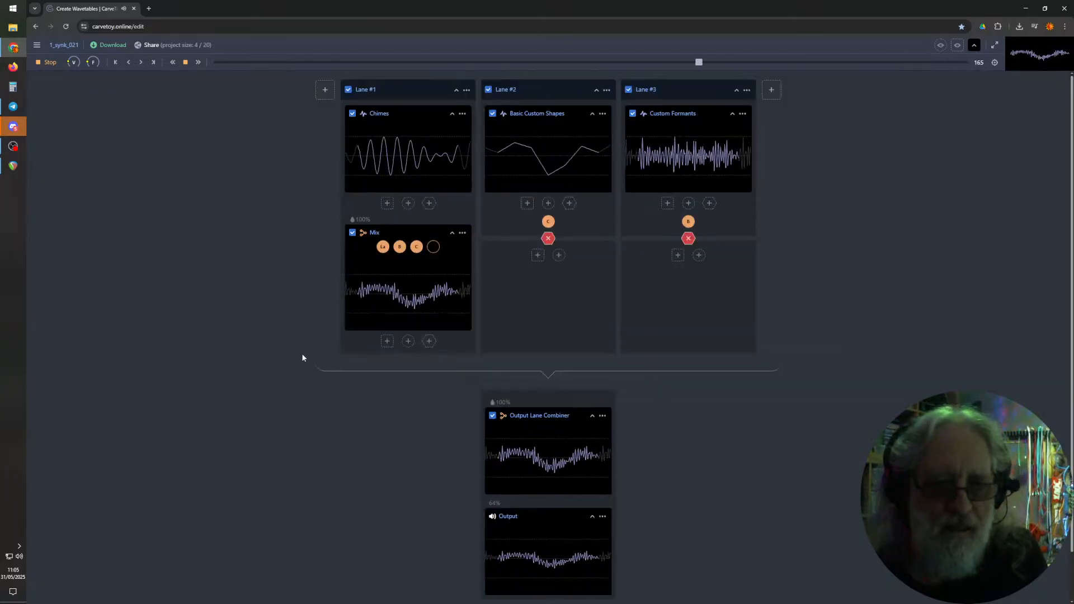
- Add a new Fold effect below the Mix combiner in Lane #1
{"action": "left_click", "coordinate": [386, 346]}
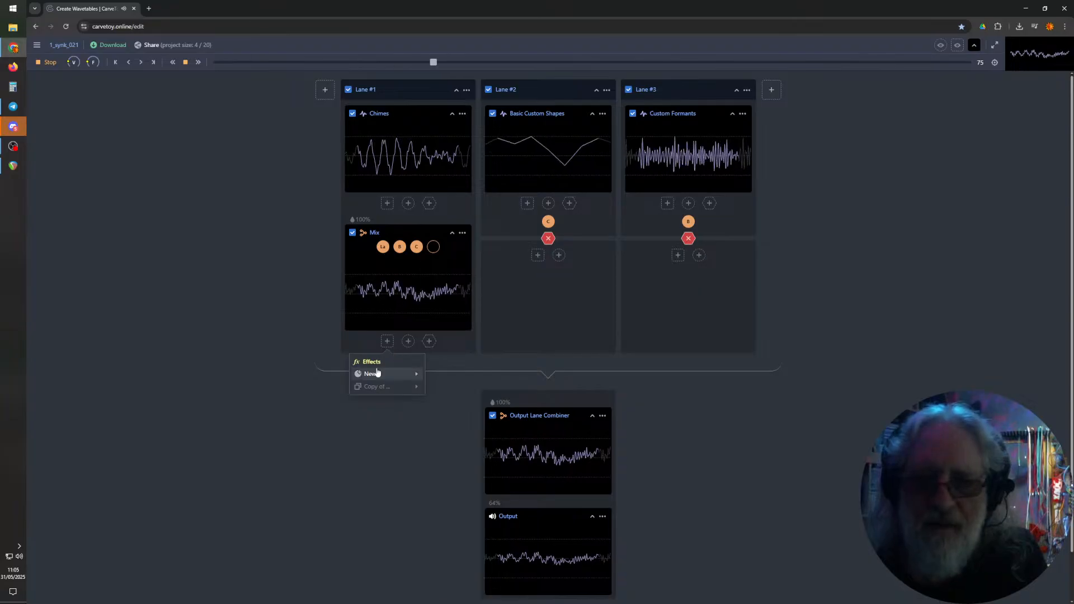
{"action": "mouse_move", "coordinate": [378, 373]}
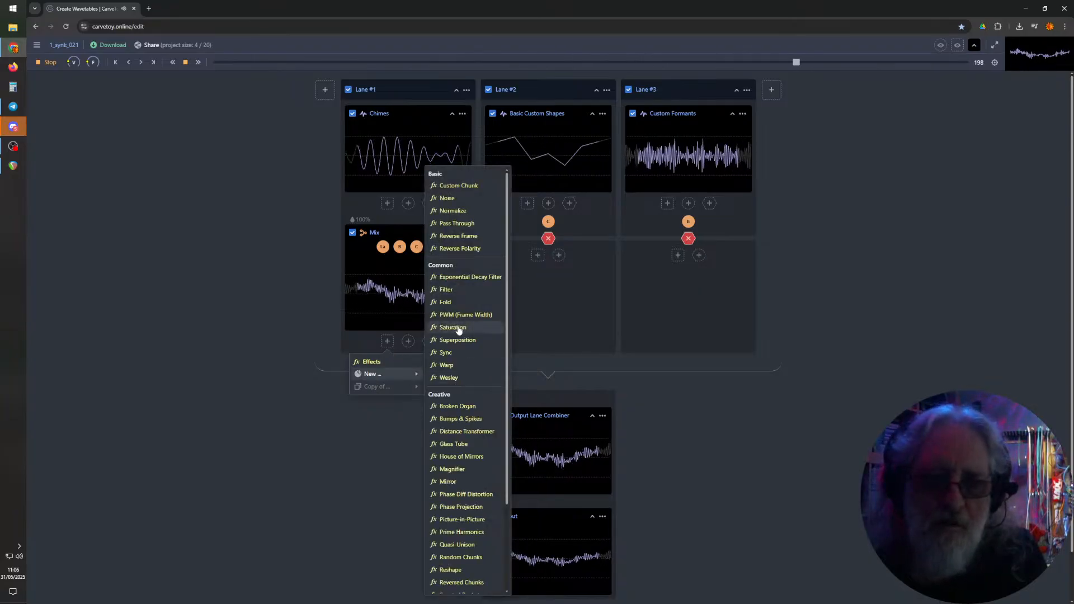
{"action": "left_click", "coordinate": [446, 302]}
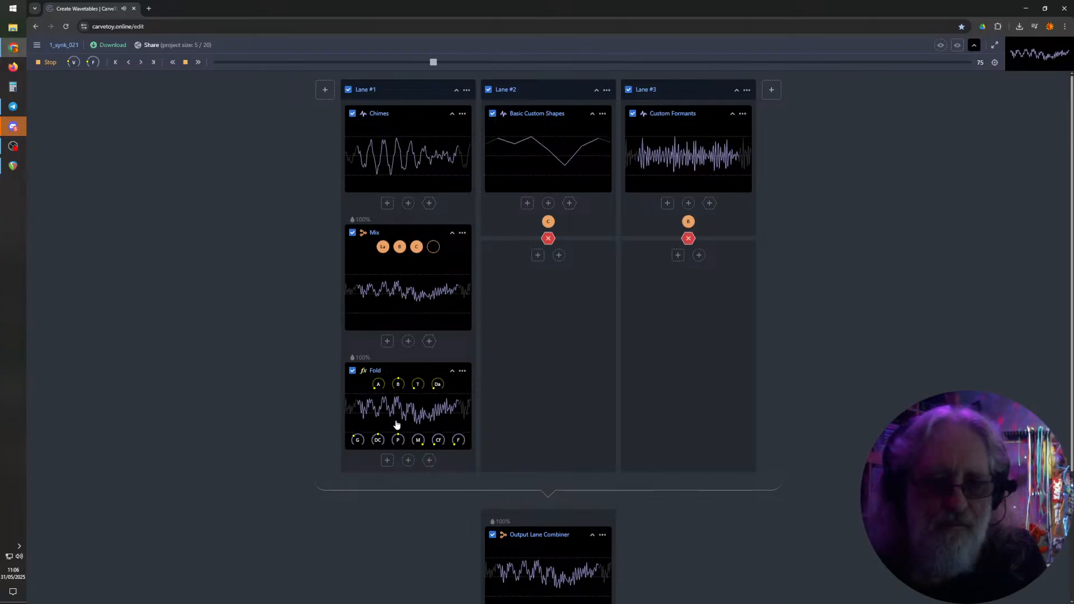
- Add a Shapes modulation to the Fold Amount with an 11% modulation amount and 3 repeats
{"action": "left_click", "coordinate": [396, 425]}
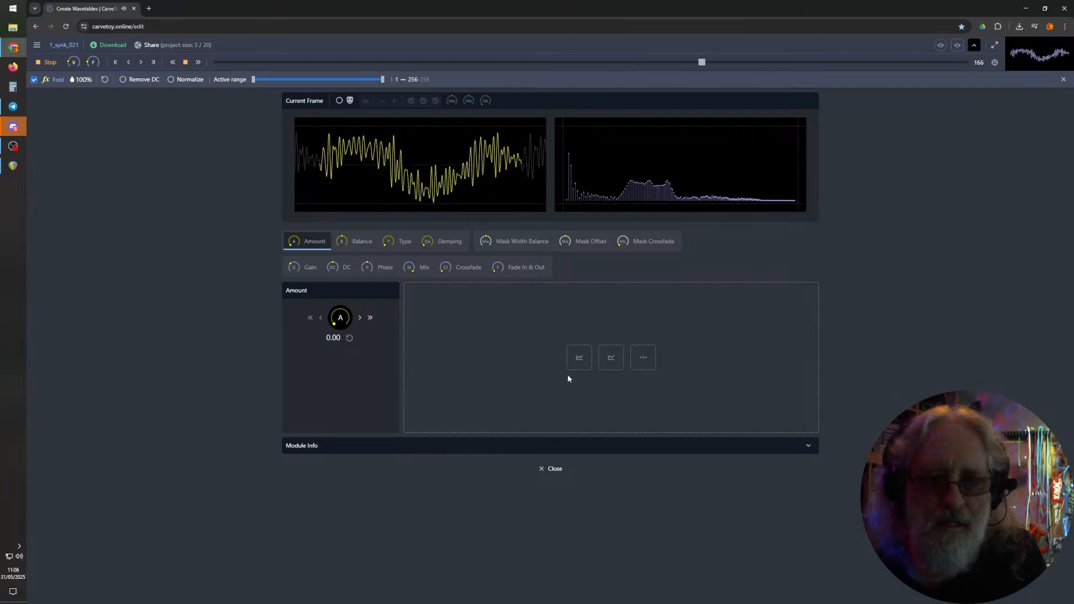
{"action": "left_click", "coordinate": [610, 358]}
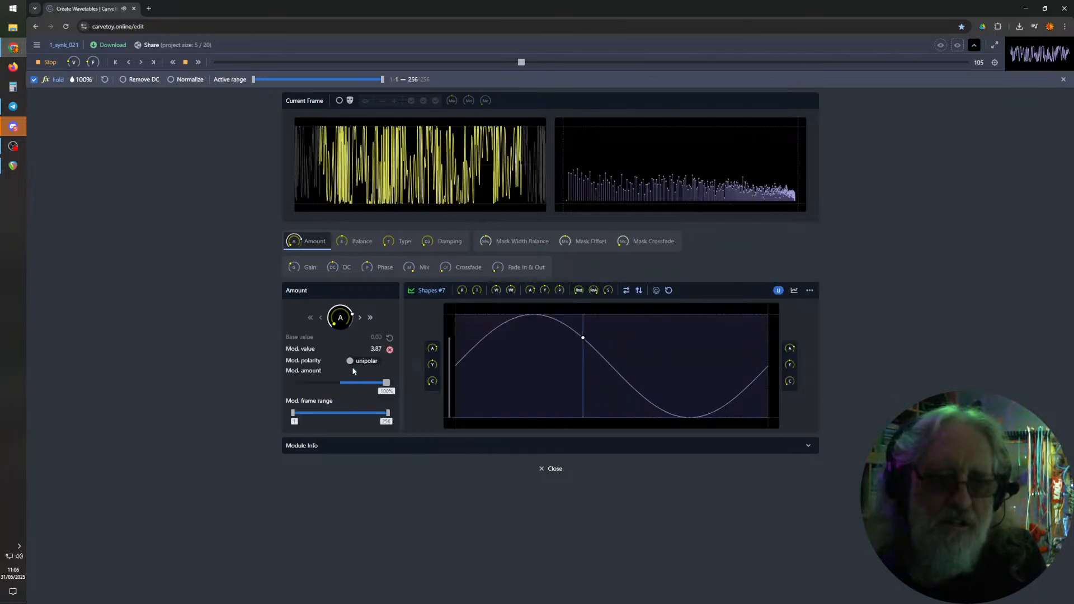
{"action": "left_click_drag", "start_coordinate": [386, 382], "coordinate": [344, 397]}
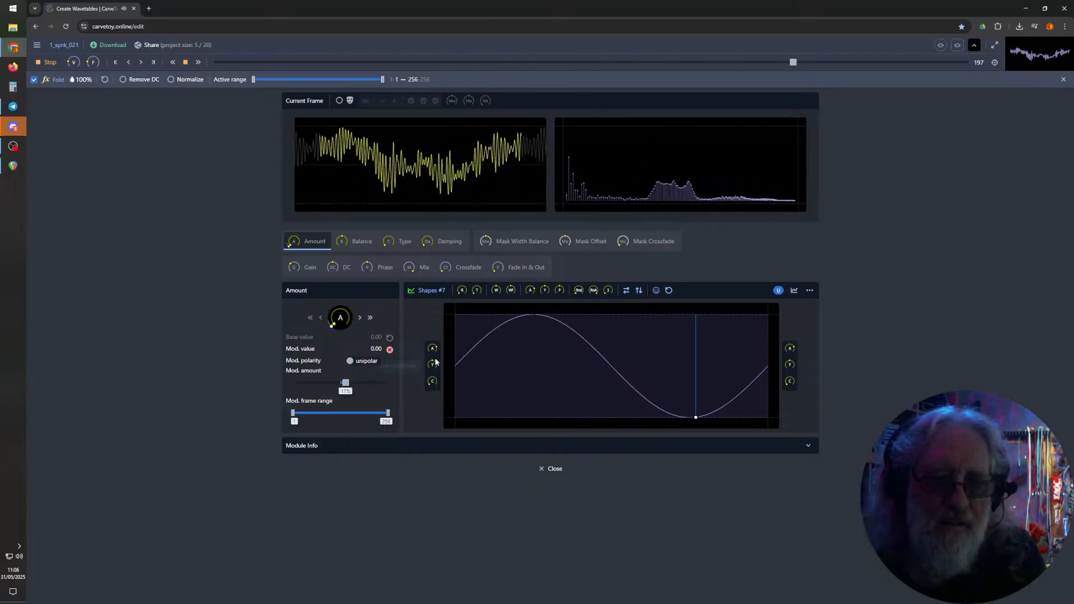
{"action": "left_click", "coordinate": [463, 290]}
{"action": "left_click_drag", "start_coordinate": [465, 290], "coordinate": [465, 288]}
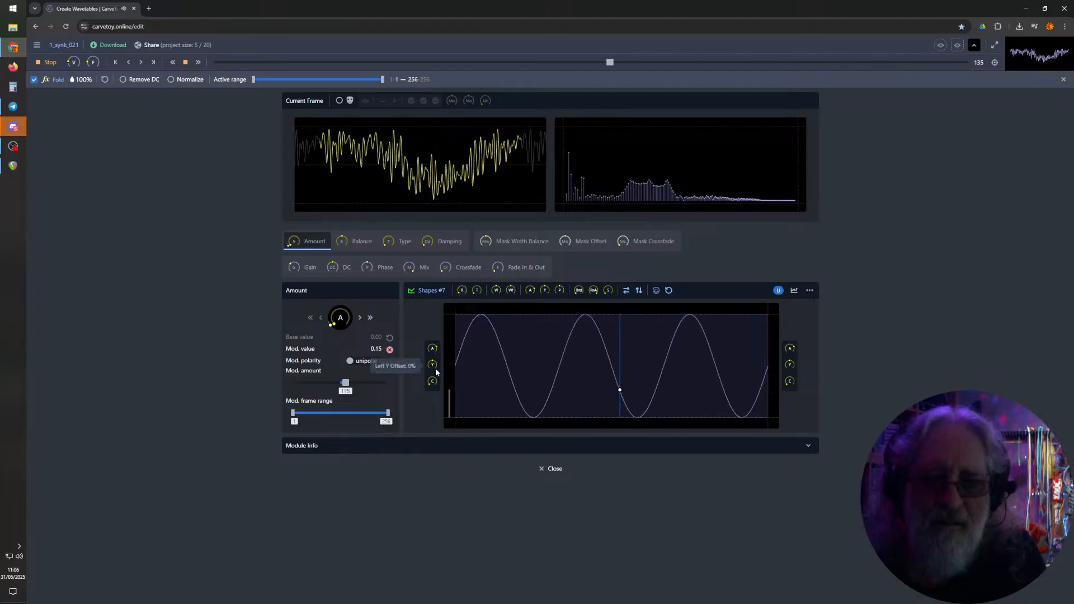
- Trim the start and end of the Fold Amount curve, reduce its right and left amplitudes and close the editor
{"action": "left_click_drag", "start_coordinate": [434, 384], "coordinate": [435, 380]}
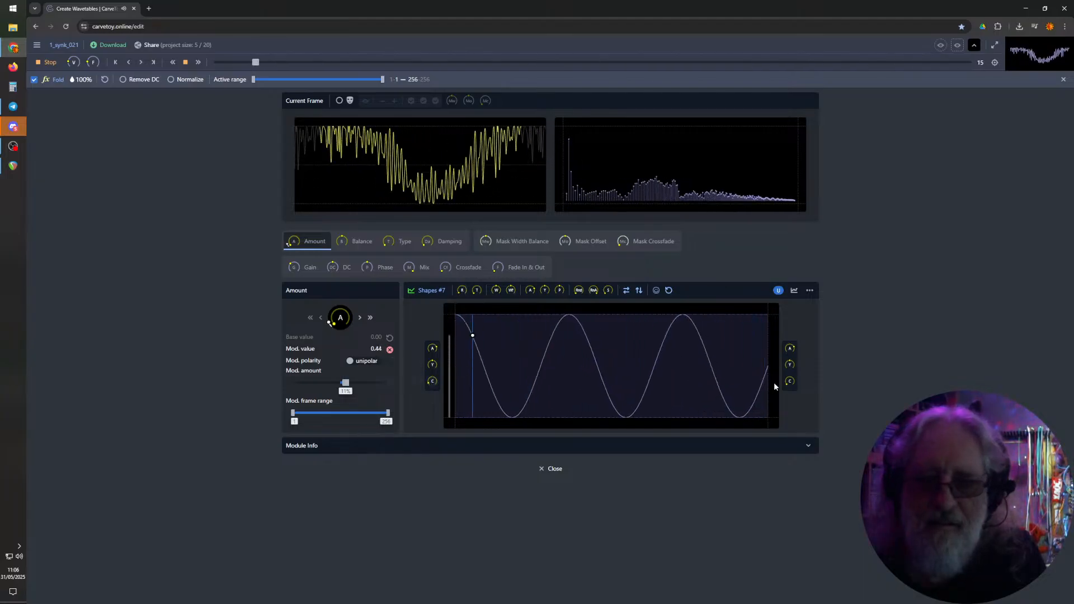
{"action": "mouse_move", "coordinate": [790, 382]}
{"action": "left_mouse_down"}
{"action": "mouse_move", "coordinate": [791, 347]}
{"action": "mouse_move", "coordinate": [791, 371]}
{"action": "left_mouse_up"}
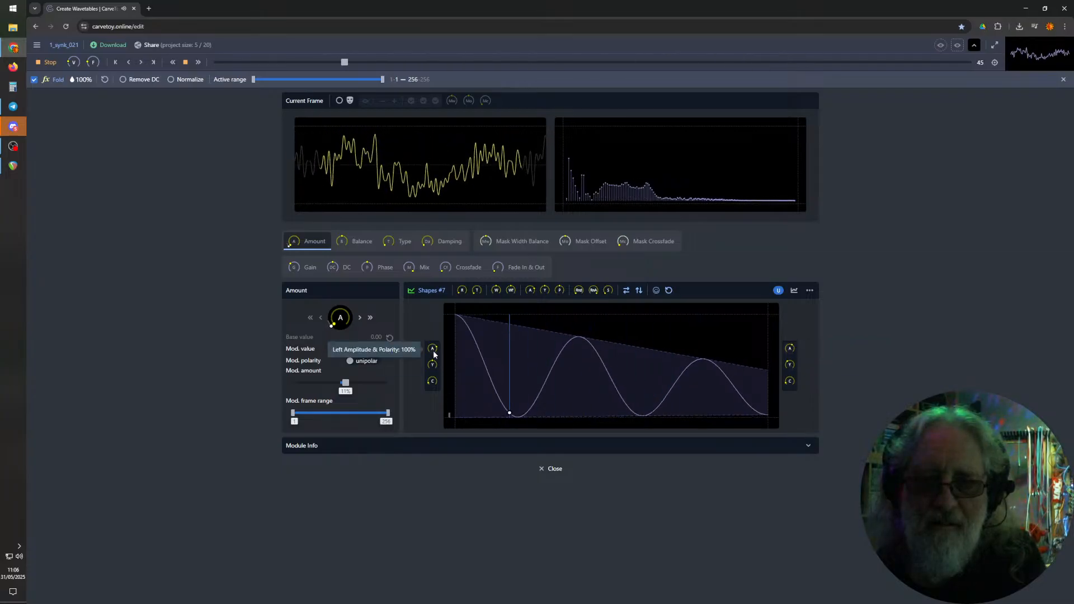
{"action": "left_click_drag", "start_coordinate": [434, 353], "coordinate": [435, 364]}
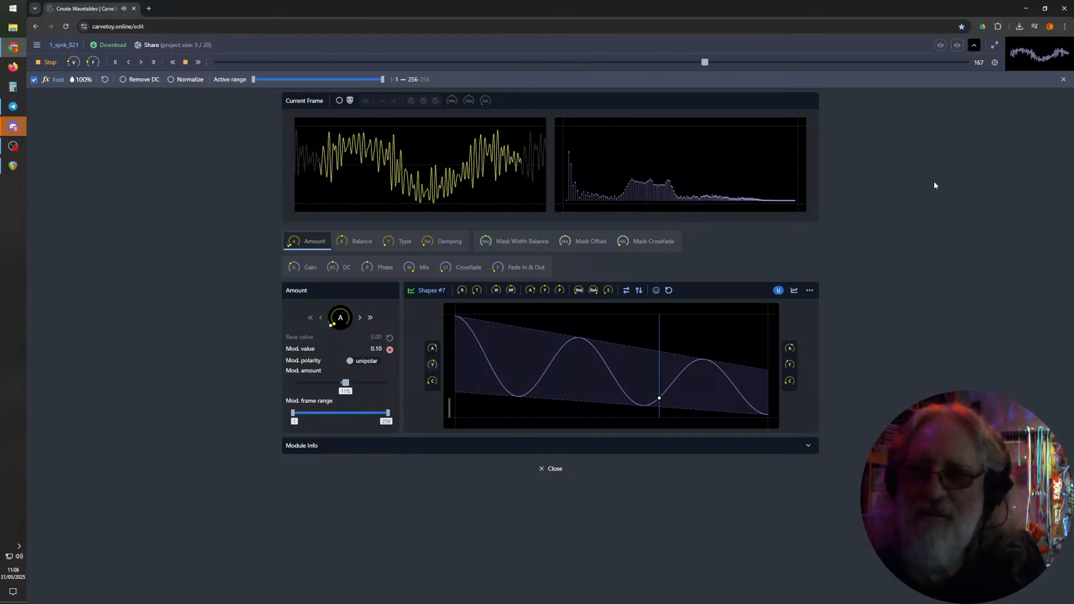
{"action": "left_click", "coordinate": [1063, 81]}
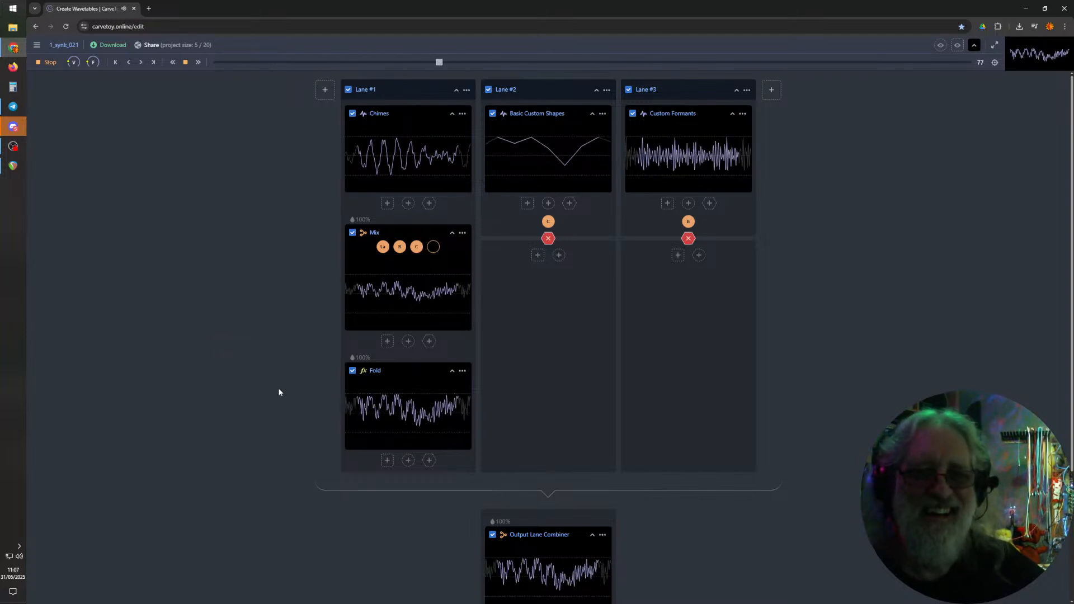
- Open the wavetable's download settings and rename the project as 1_synk_022
{"action": "scroll", "coordinate": [245, 385], "scroll_direction": "down", "scroll_amount": 2}
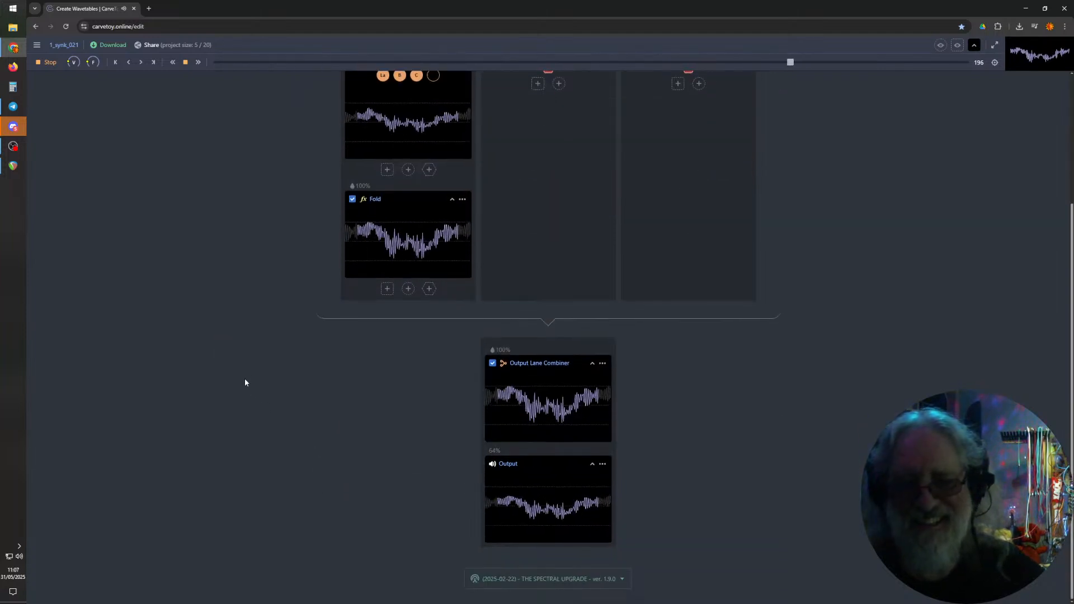
{"action": "scroll", "coordinate": [234, 370], "scroll_direction": "up", "scroll_amount": 2}
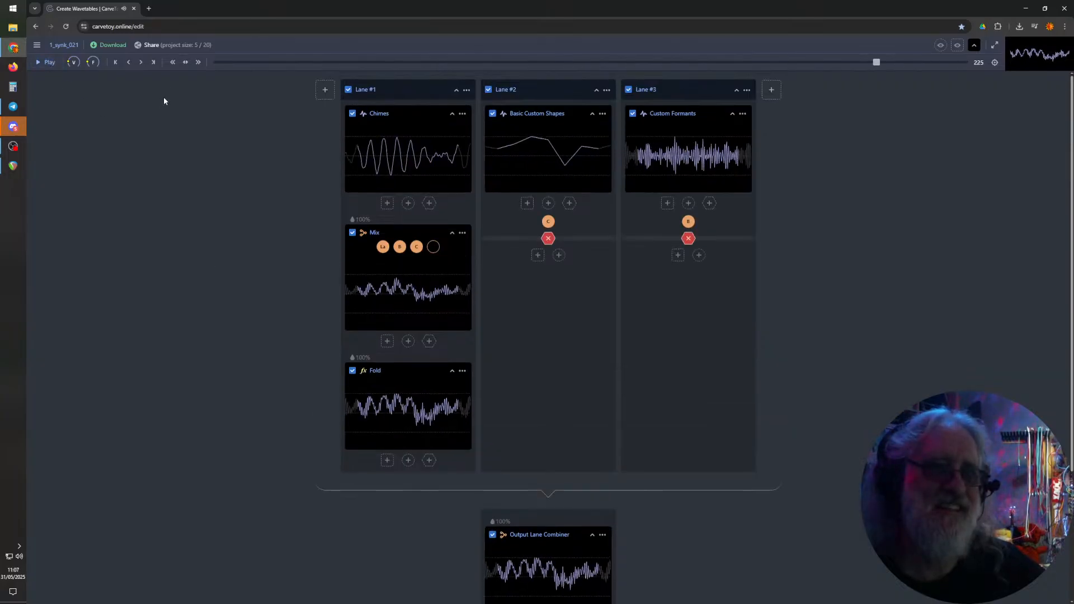
{"action": "left_click", "coordinate": [107, 45]}
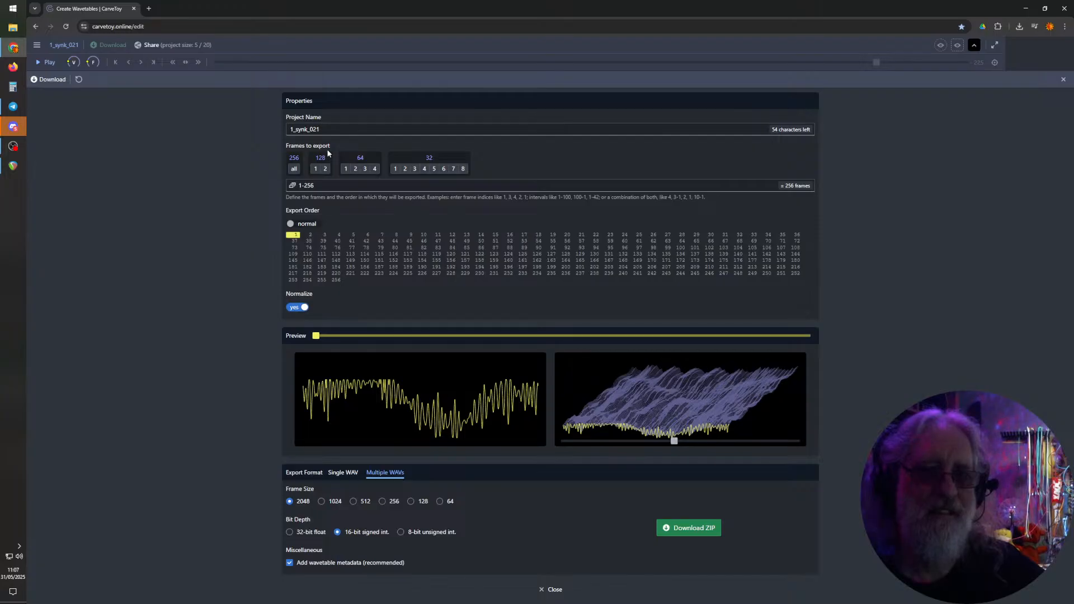
{"action": "left_click", "coordinate": [339, 132]}
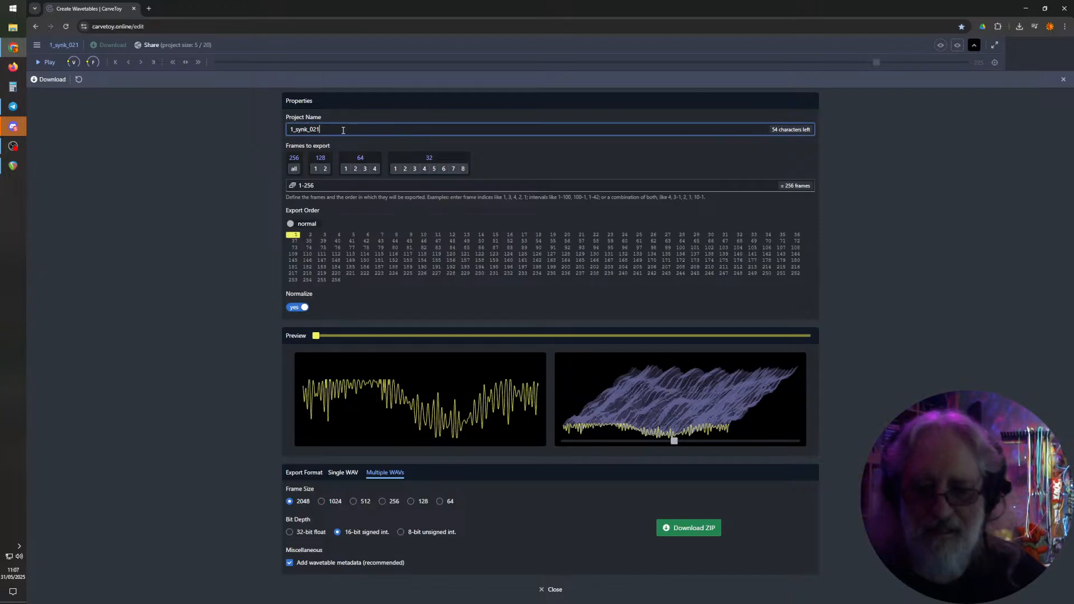
{"action": "key", "text": "BackSpace"}
{"action": "type", "text": "2"}
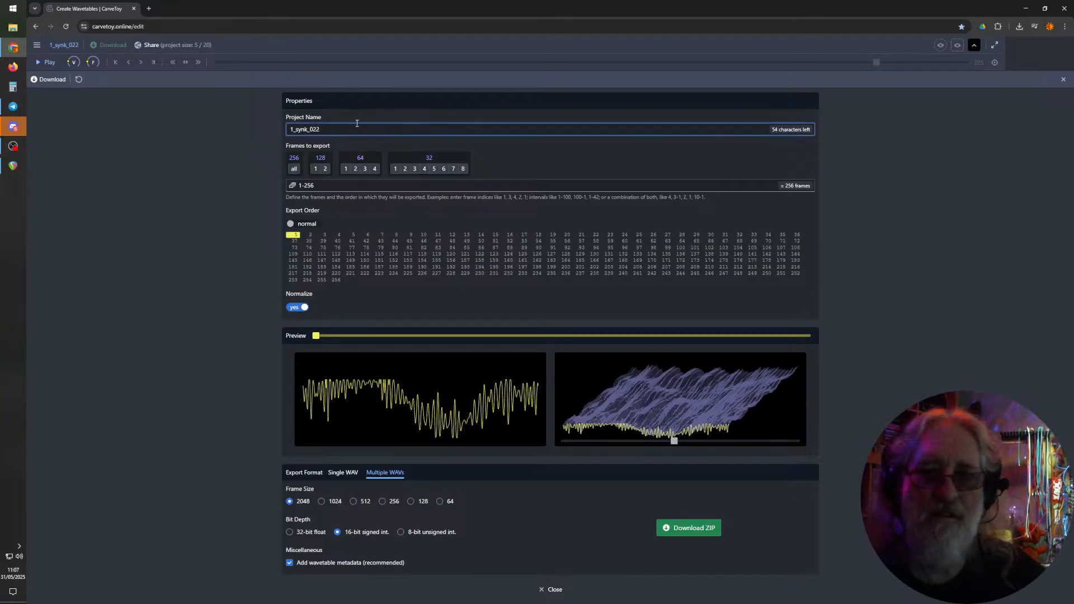
{"action": "left_click", "coordinate": [927, 295]}
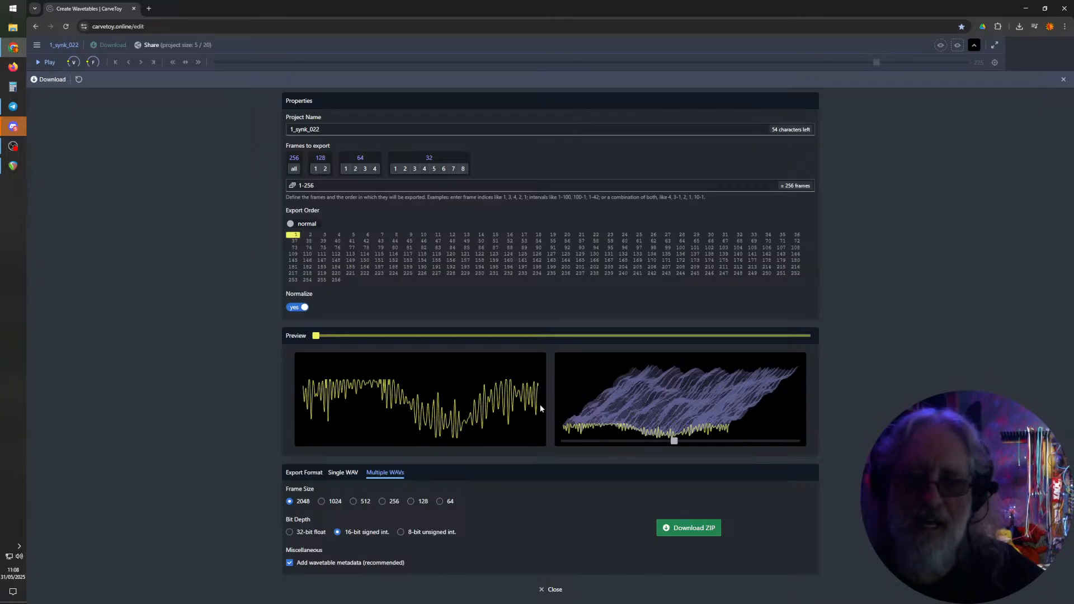
- Download all 256 frames as a ZIP of multiple 16-bit WAVs with frame size 2048 and show the file in its folder
{"action": "left_click", "coordinate": [692, 528]}
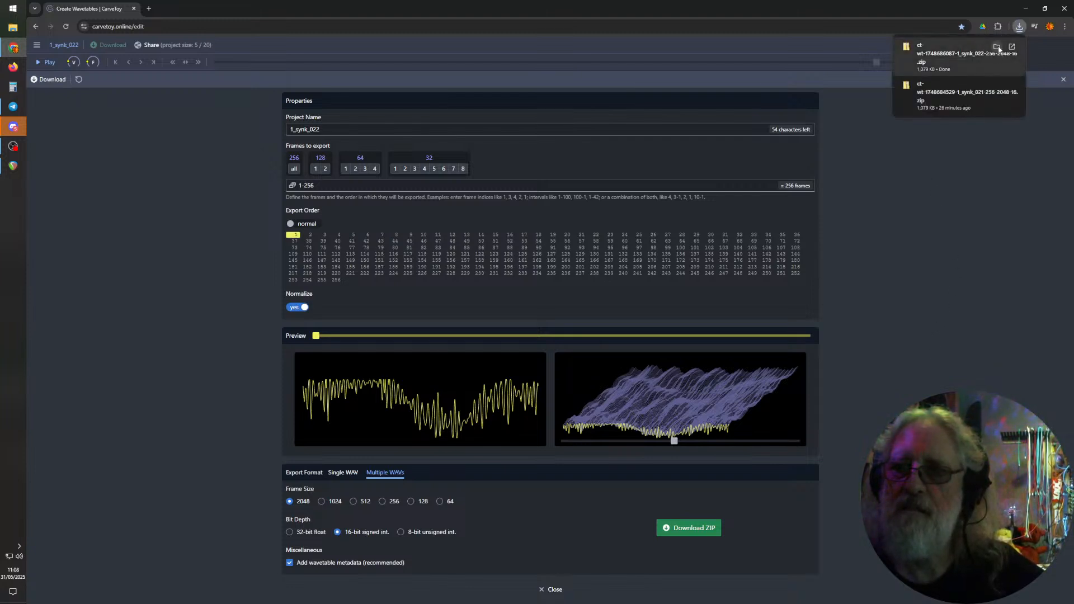
{"action": "left_click", "coordinate": [997, 47]}
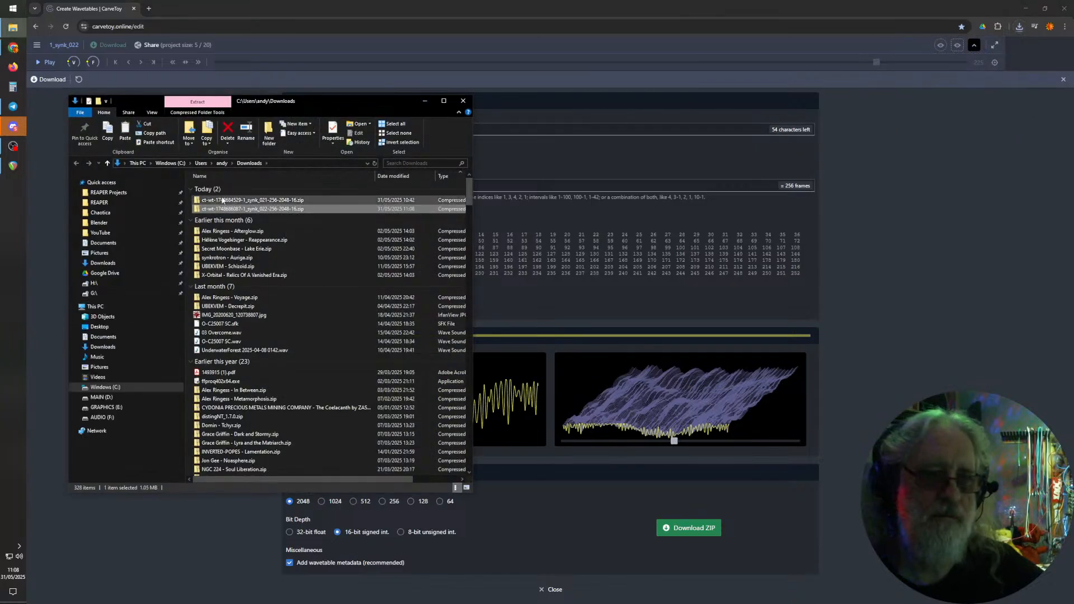
- Open the 1_synk_022 ZIP, start extracting all its files and browse the destination to Google Drive > Eurorack > Disting > WAVETABLES
{"action": "double_click", "coordinate": [218, 210]}
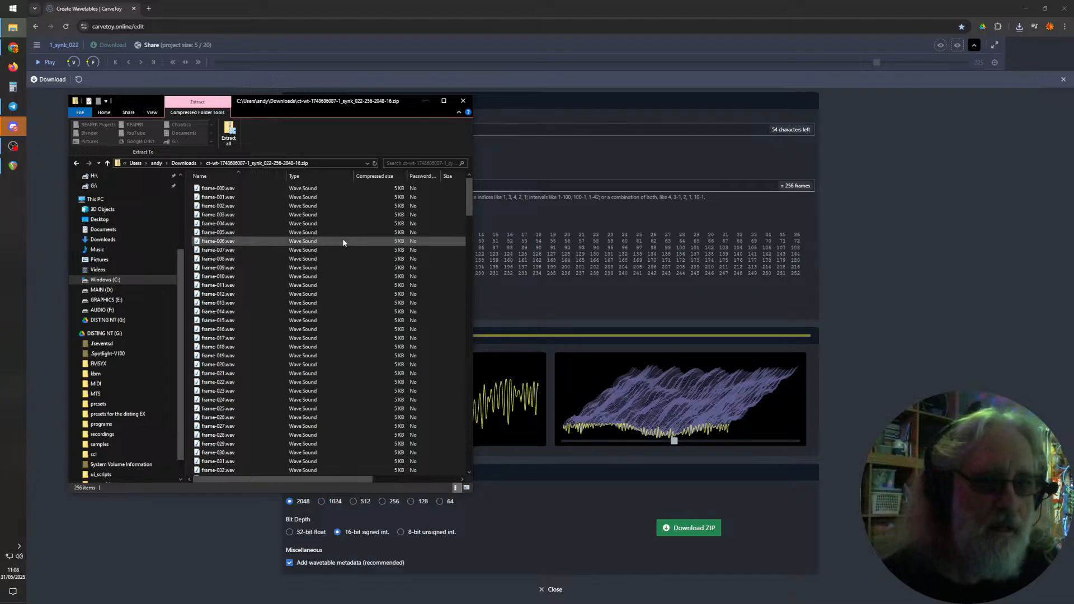
{"action": "left_click", "coordinate": [229, 133]}
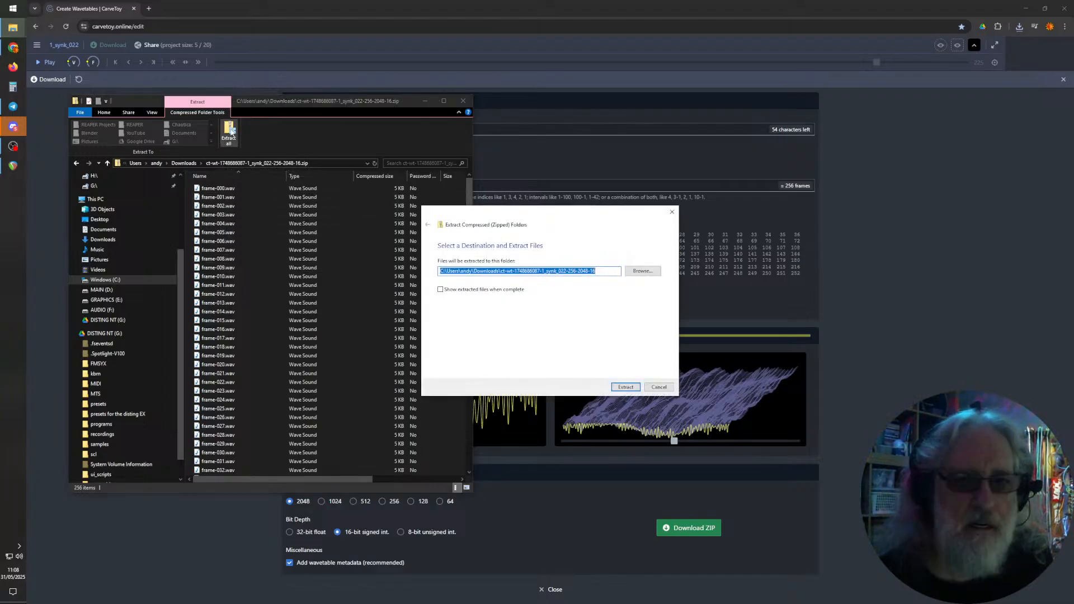
{"action": "left_click", "coordinate": [642, 271]}
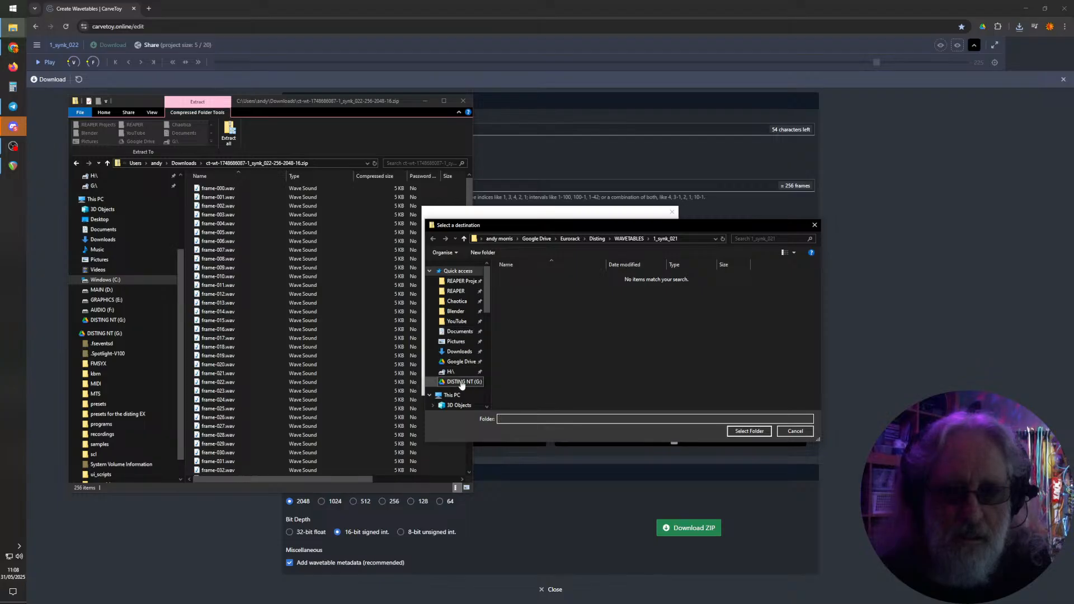
{"action": "left_click", "coordinate": [461, 361]}
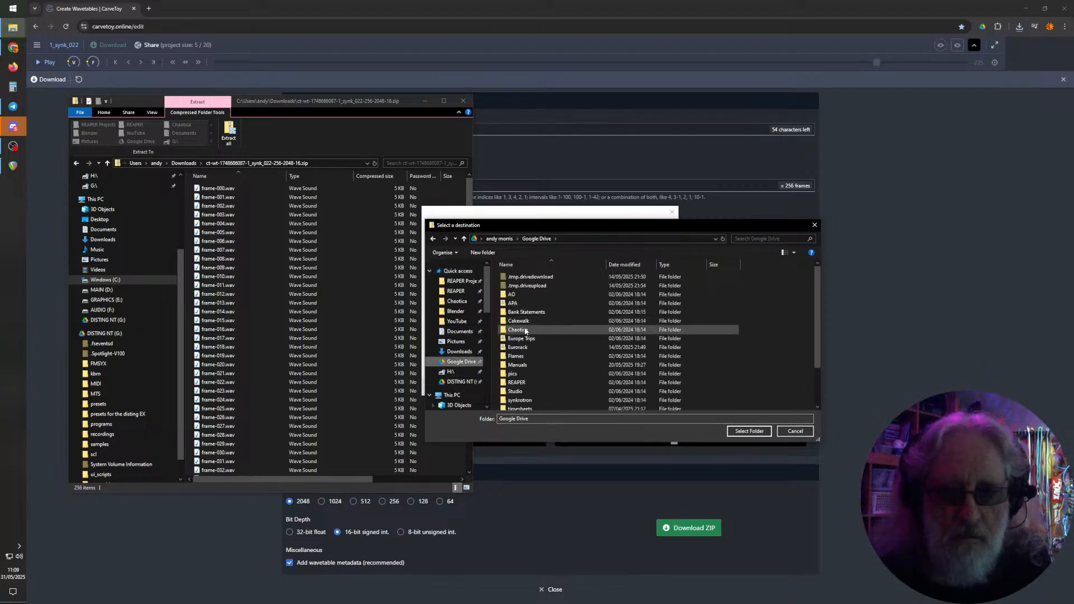
{"action": "double_click", "coordinate": [518, 346]}
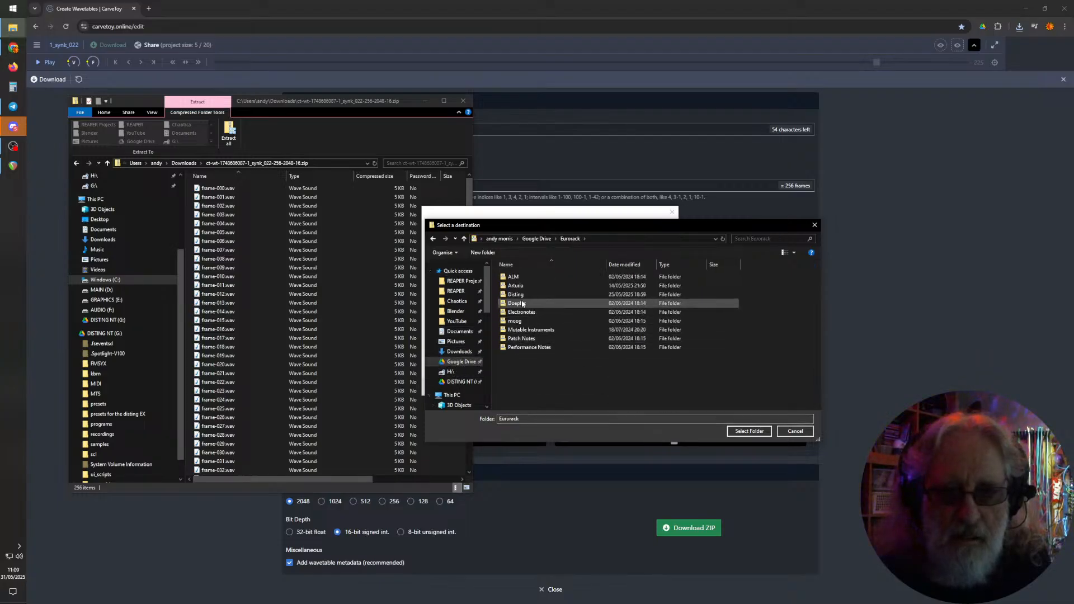
{"action": "double_click", "coordinate": [515, 294]}
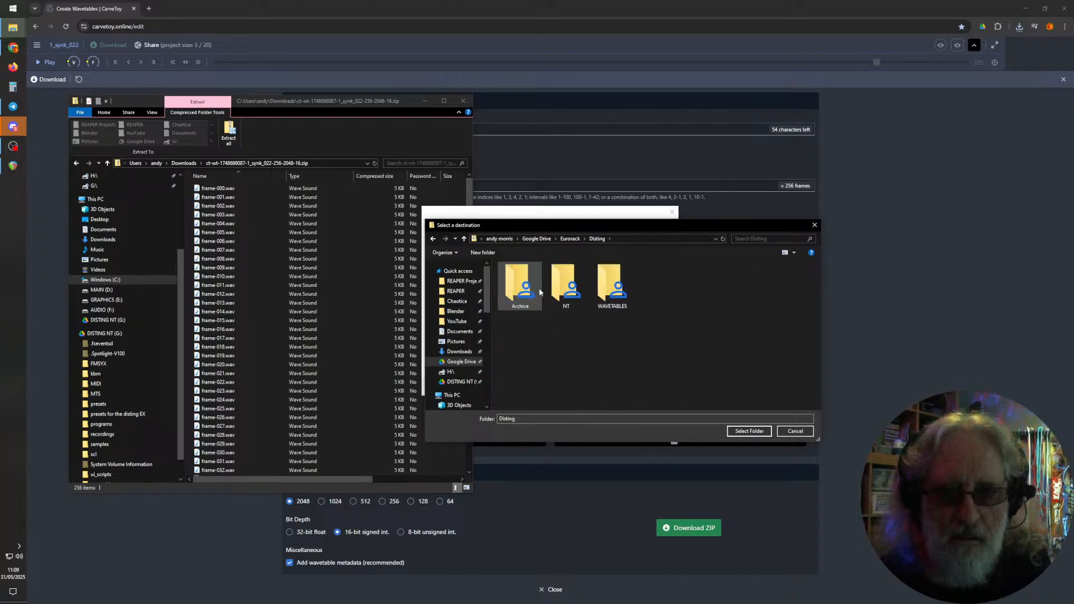
{"action": "double_click", "coordinate": [612, 283]}
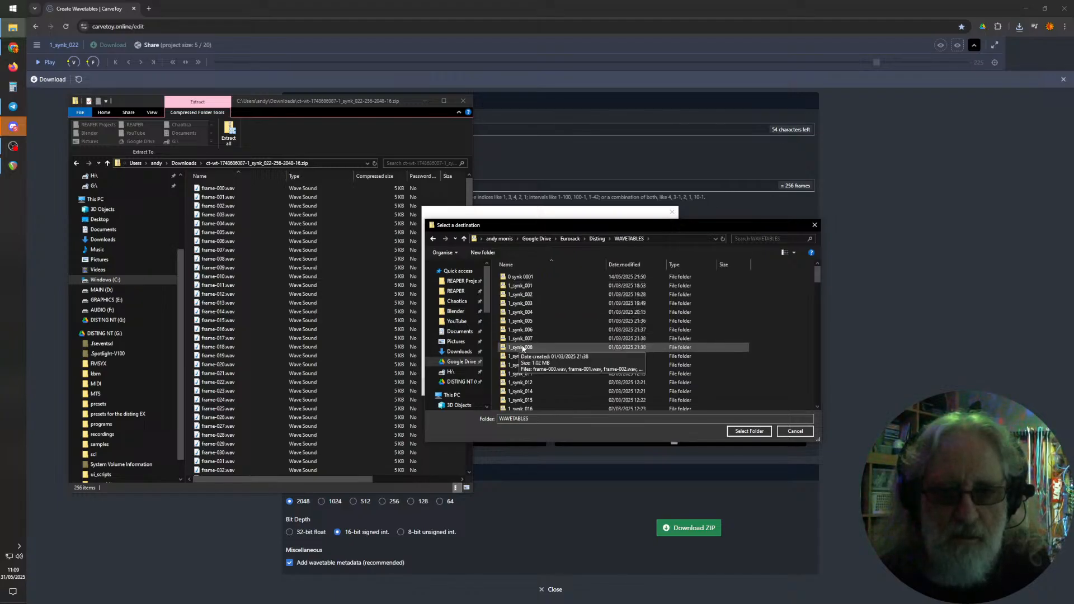
{"action": "scroll", "coordinate": [523, 348], "scroll_direction": "down", "scroll_amount": 4}
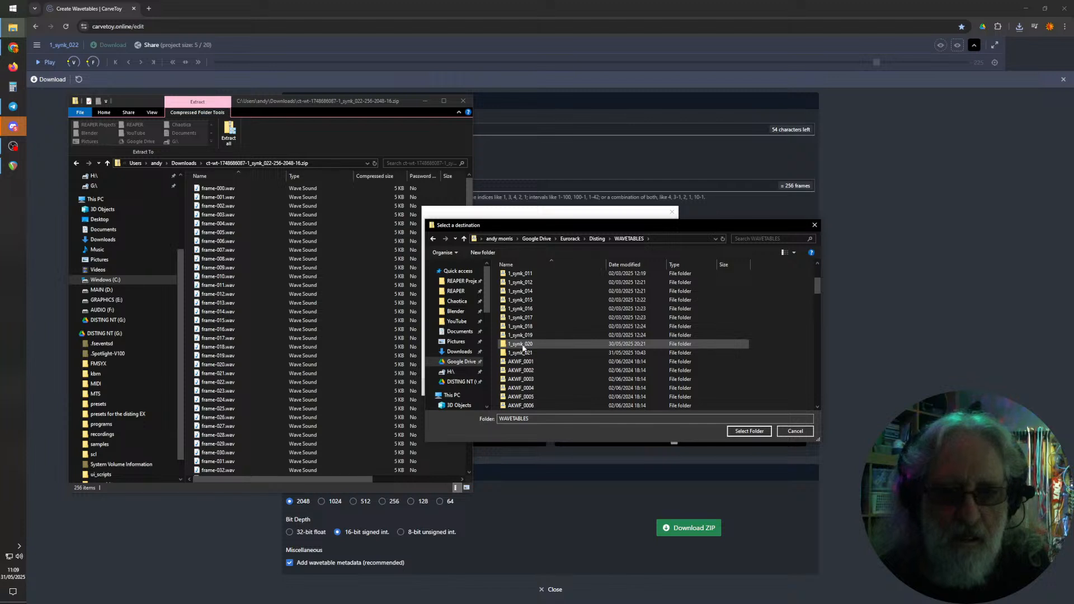
- Create a folder named 1_synk_022 inside WAVETABLES and extract the frame files into it
{"action": "left_click", "coordinate": [483, 253]}
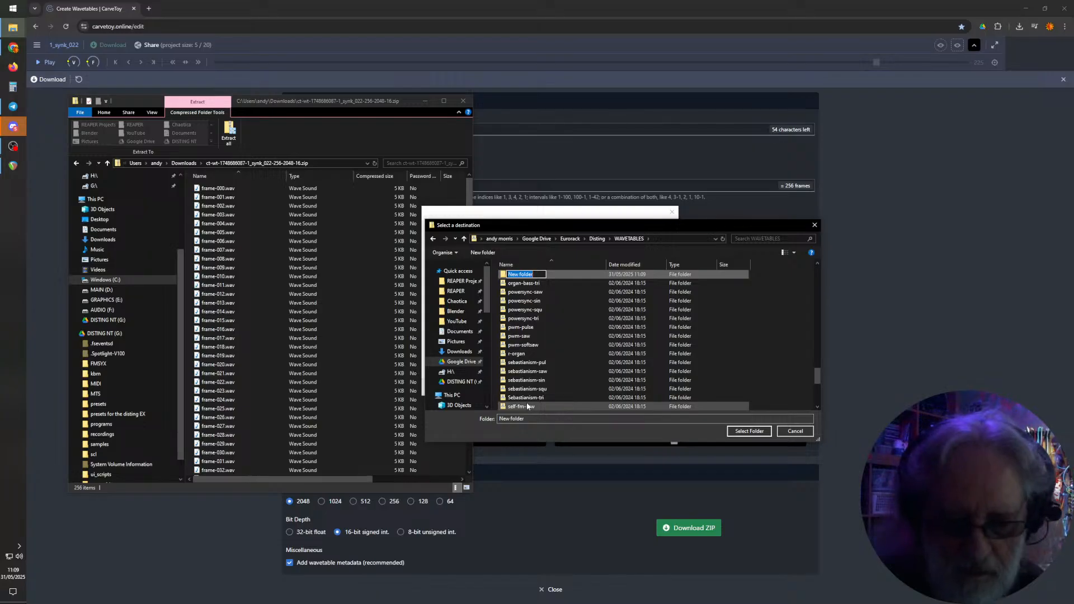
{"action": "type", "text": "1"}
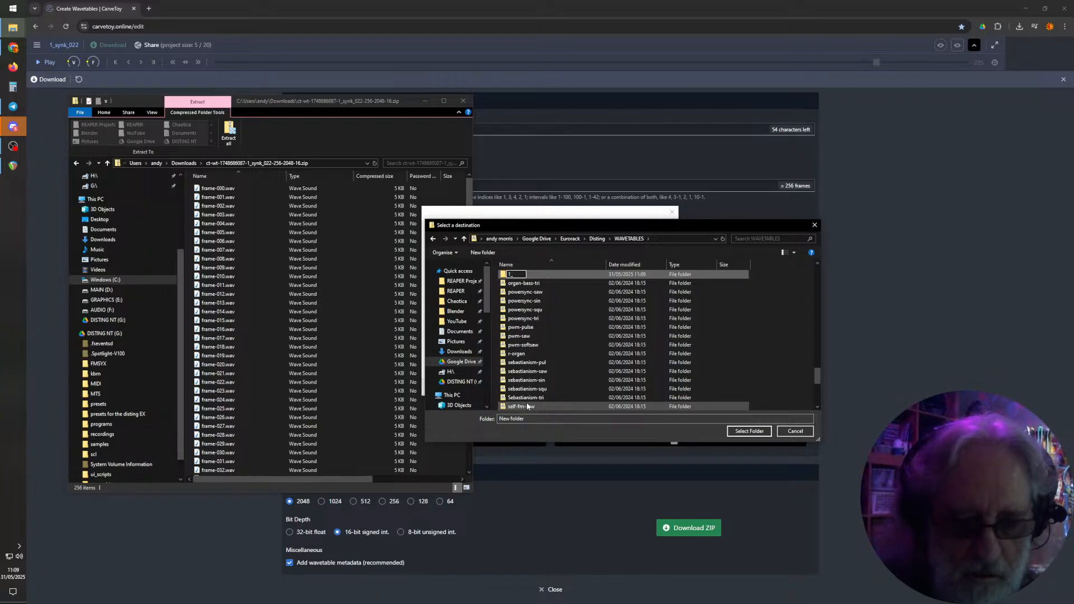
{"action": "type", "text": "_synk"}
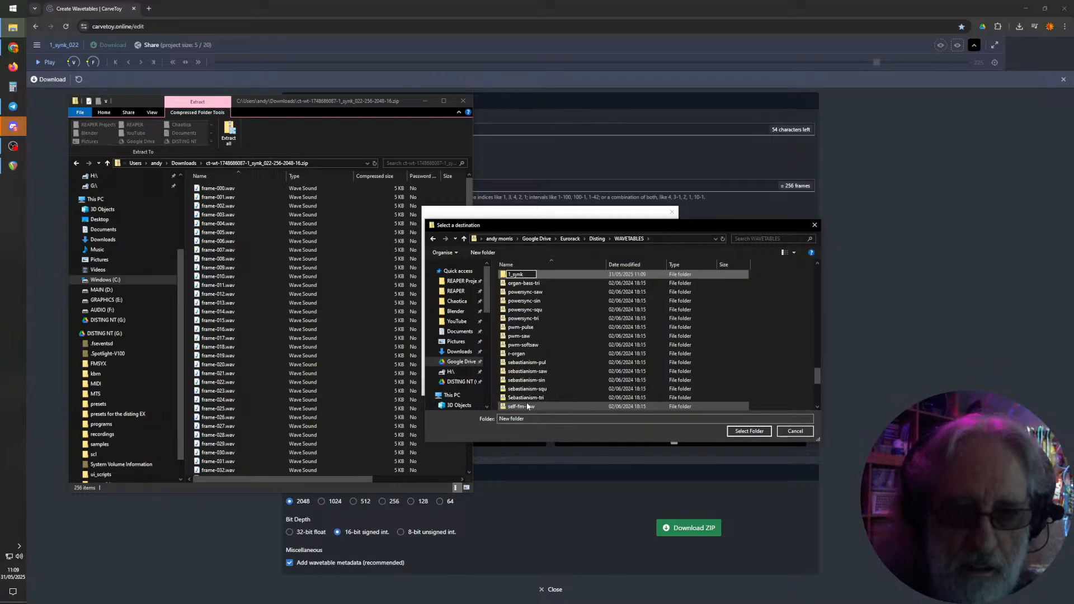
{"action": "type", "text": "022"}
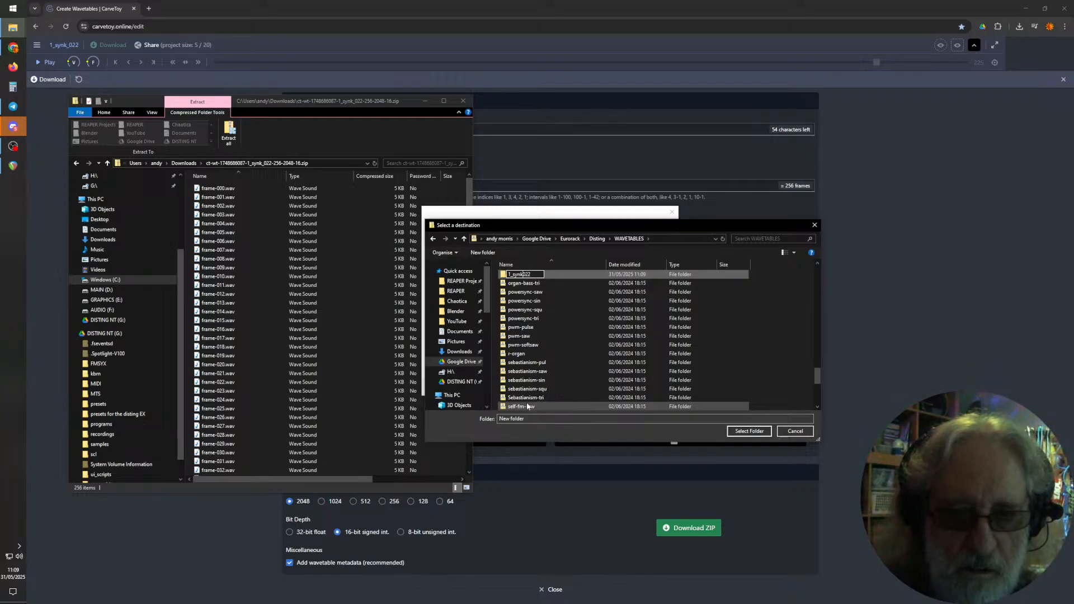
{"action": "type", "text": "_"}
{"action": "key", "text": "Return"}
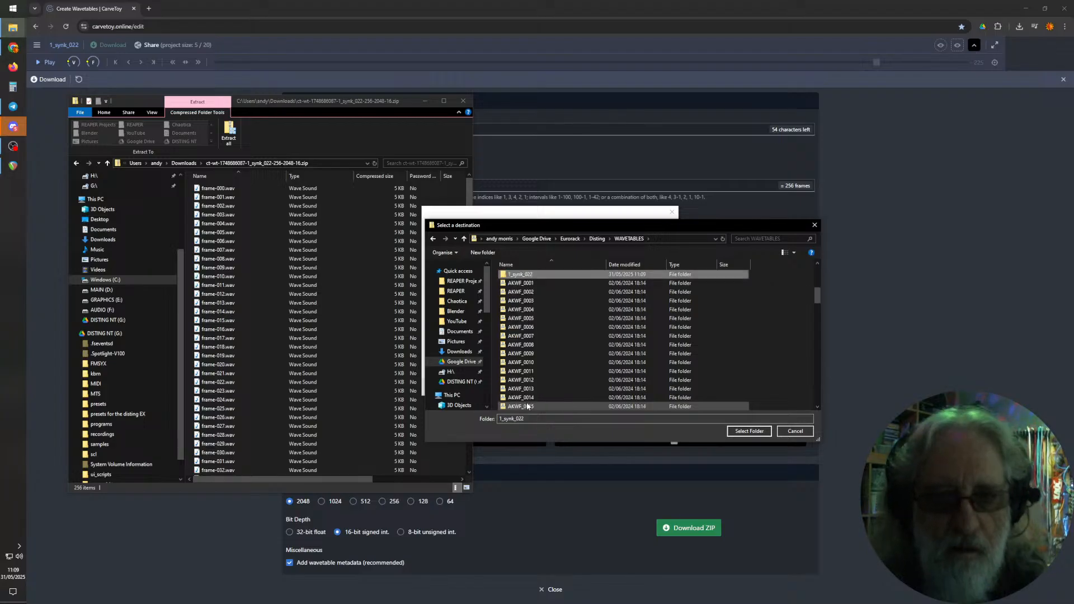
{"action": "scroll", "coordinate": [554, 321], "scroll_direction": "up", "scroll_amount": 2}
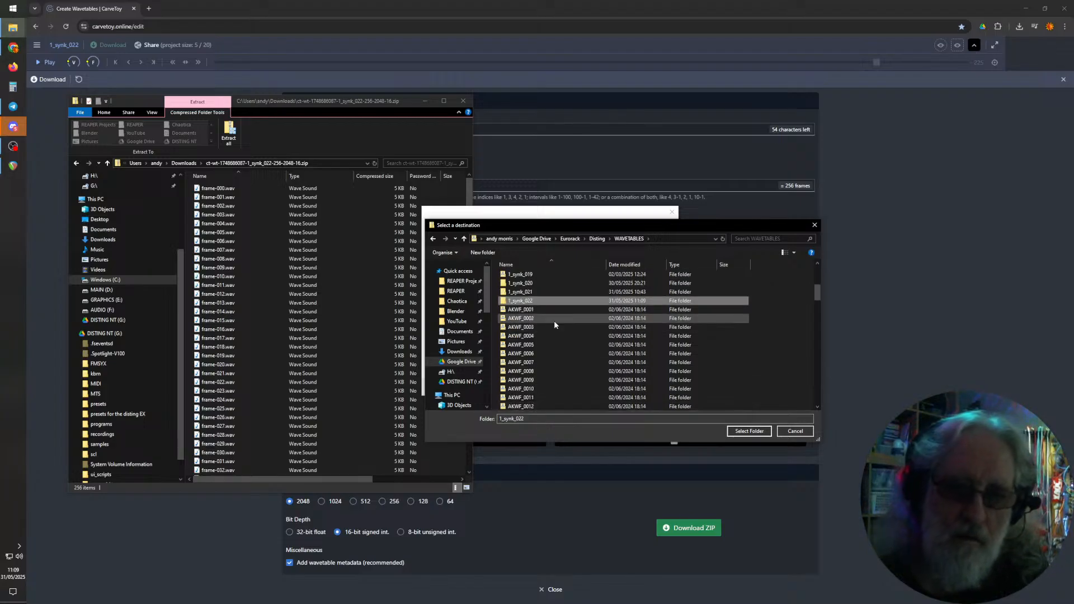
{"action": "left_click", "coordinate": [748, 431]}
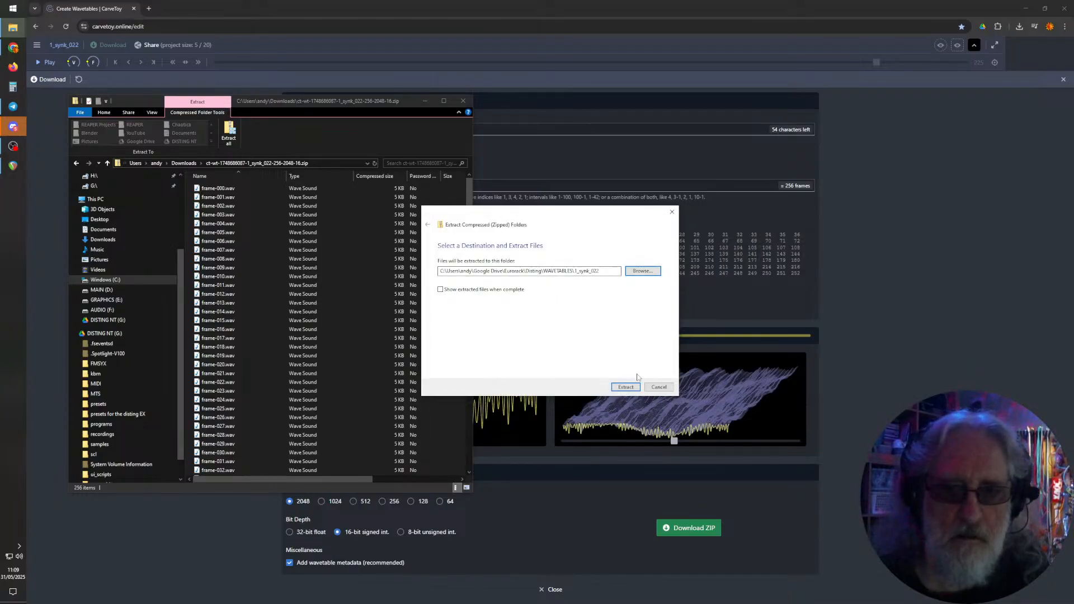
{"action": "left_click", "coordinate": [625, 387]}
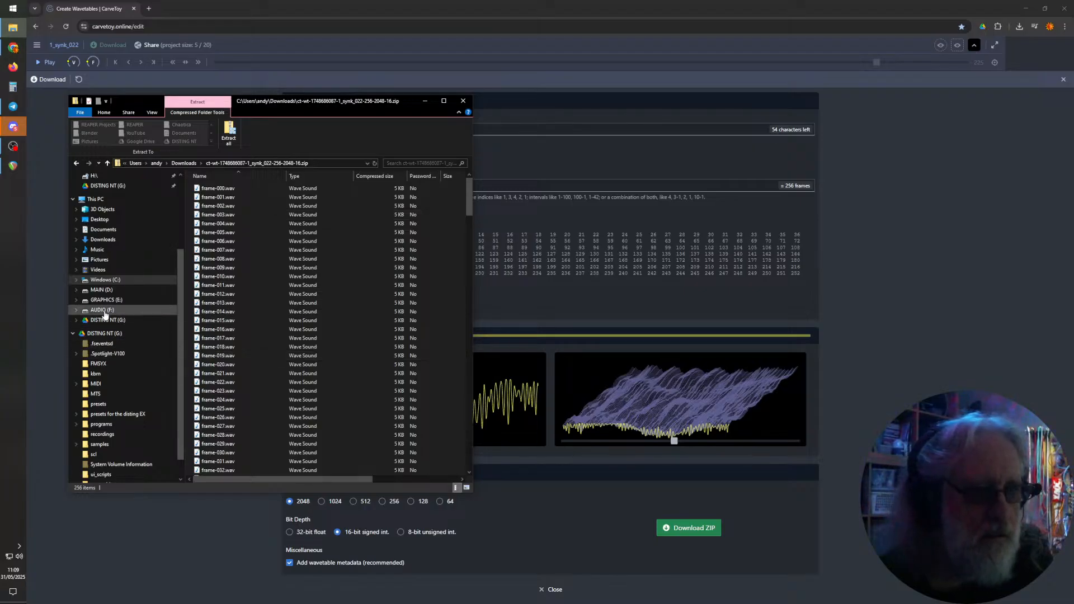
- Go to the Google Drive > Eurorack > Disting > WAVETABLES folder in File Explorer
{"action": "scroll", "coordinate": [96, 200], "scroll_direction": "up", "scroll_amount": 1}
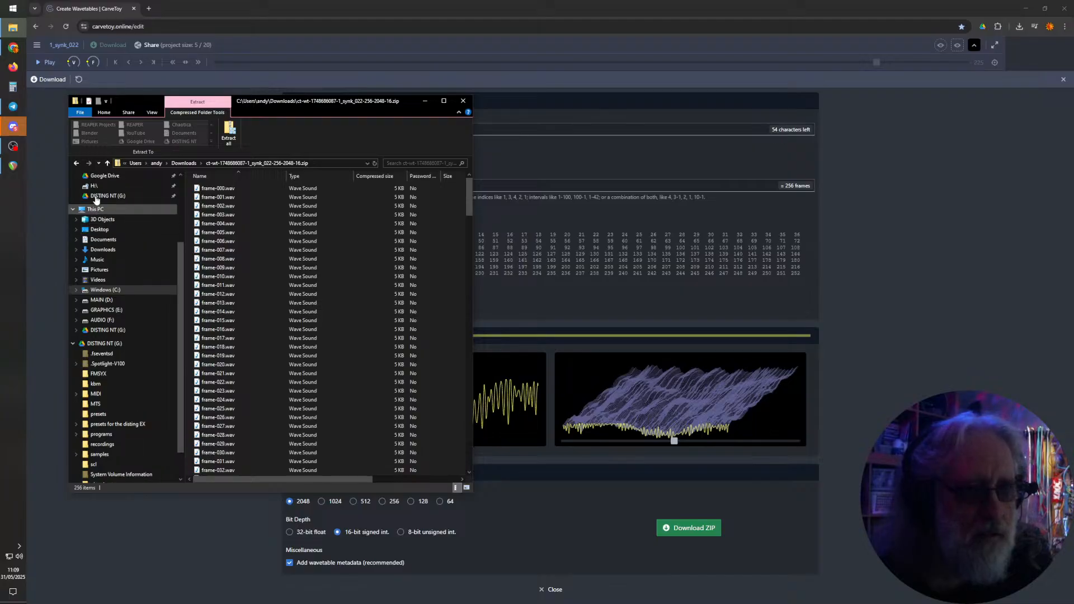
{"action": "scroll", "coordinate": [96, 200], "scroll_direction": "up", "scroll_amount": 1}
{"action": "left_click", "coordinate": [99, 186]}
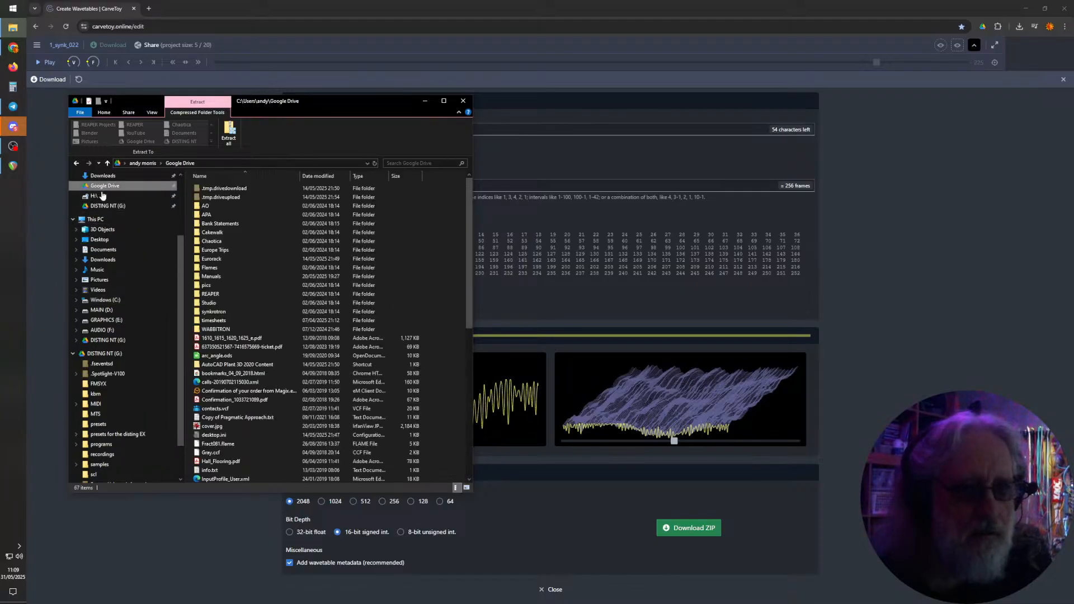
{"action": "double_click", "coordinate": [204, 259]}
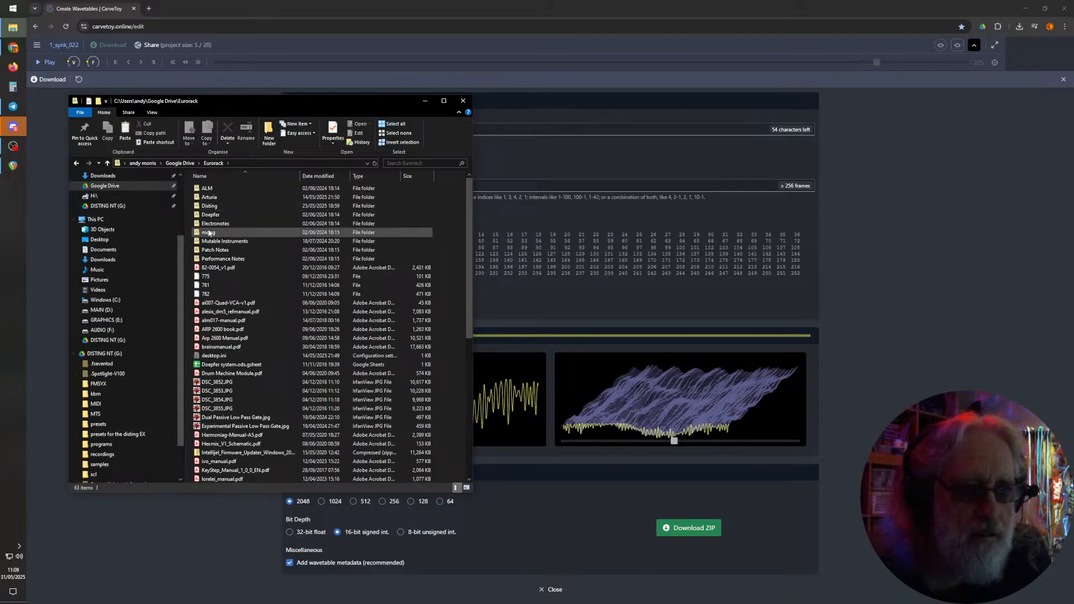
{"action": "double_click", "coordinate": [208, 207]}
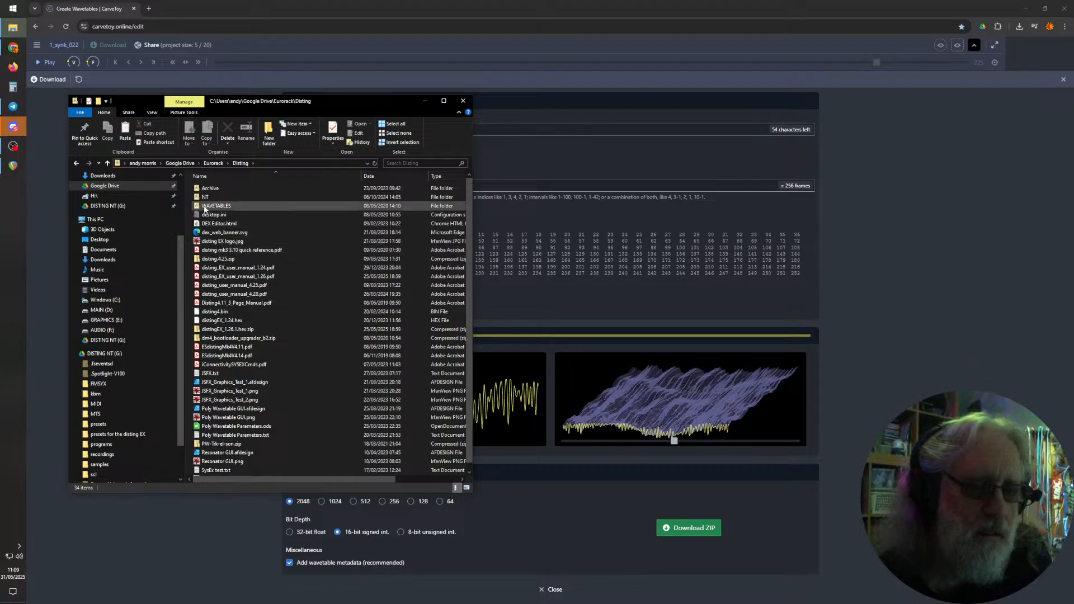
{"action": "double_click", "coordinate": [204, 207]}
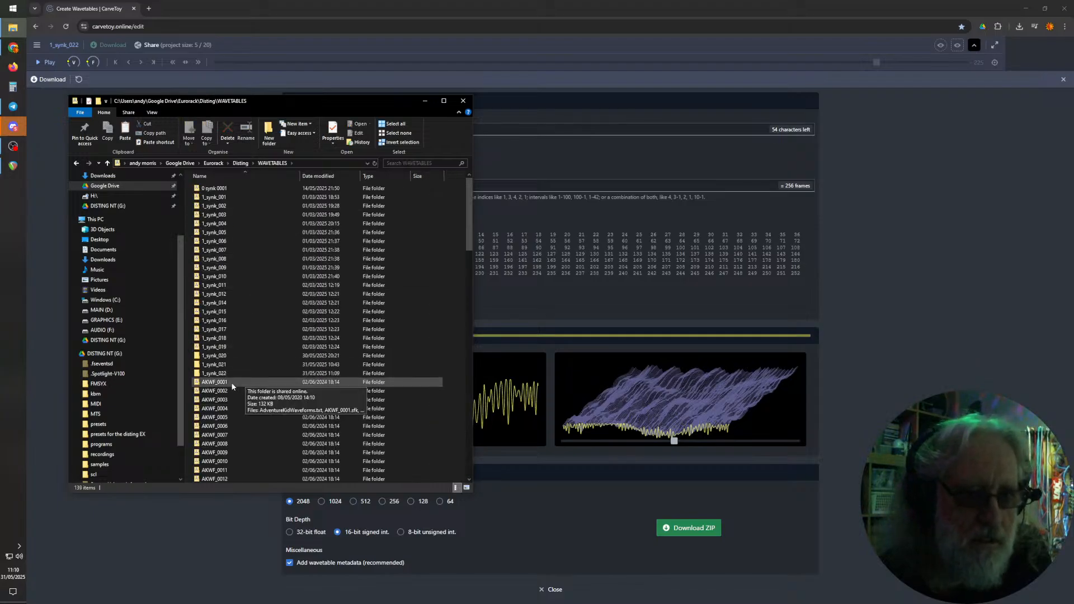
- Copy the 1_synk_022 folder into the wavetables folder on the DISTING NT (G:) drive
{"action": "right_click", "coordinate": [214, 374]}
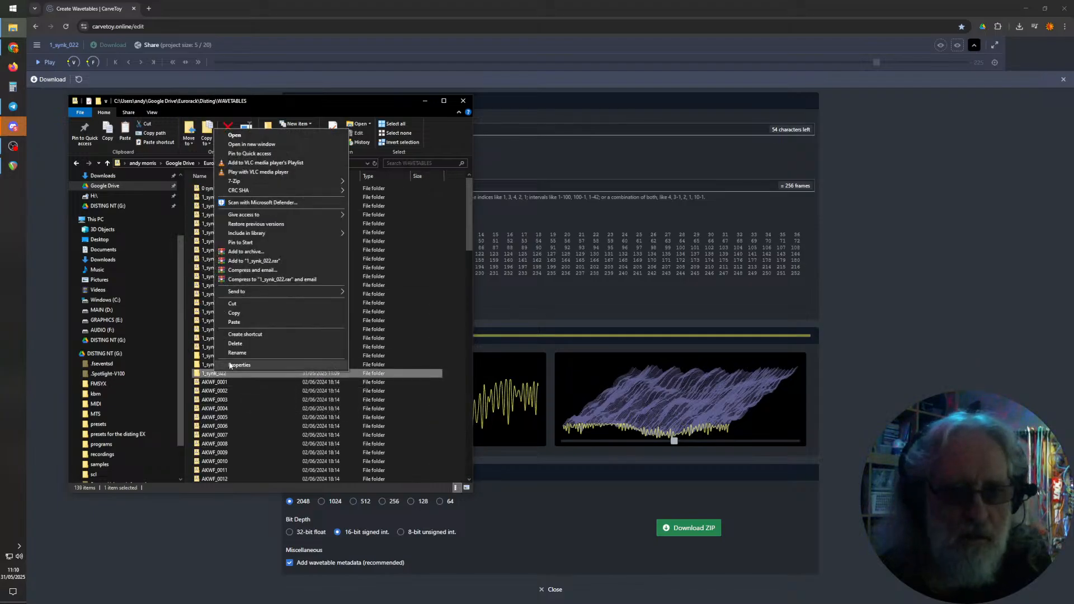
{"action": "left_click", "coordinate": [232, 314]}
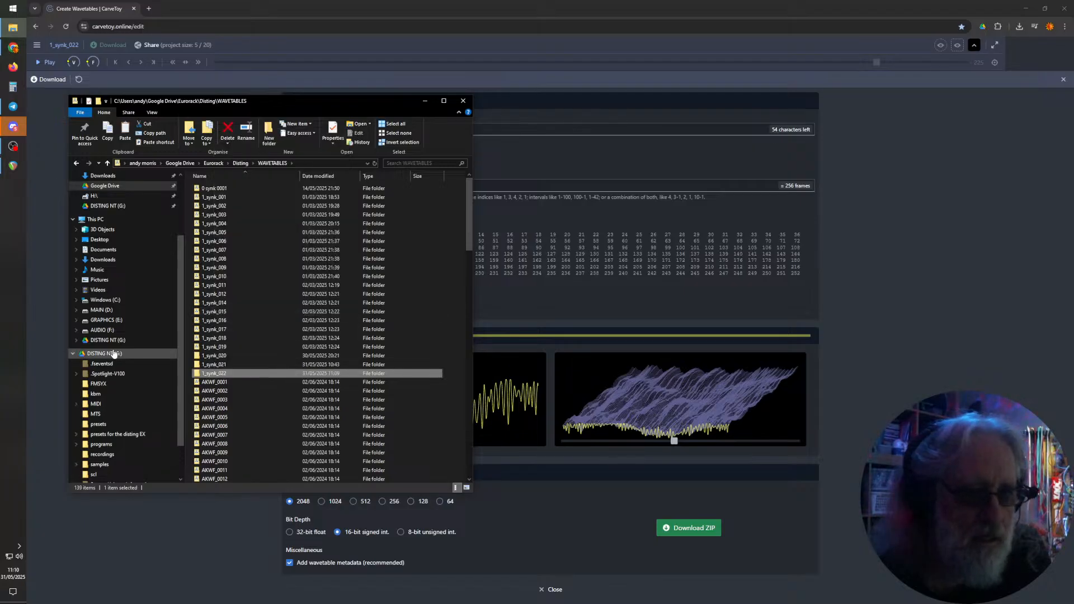
{"action": "scroll", "coordinate": [112, 354], "scroll_direction": "down", "scroll_amount": 2}
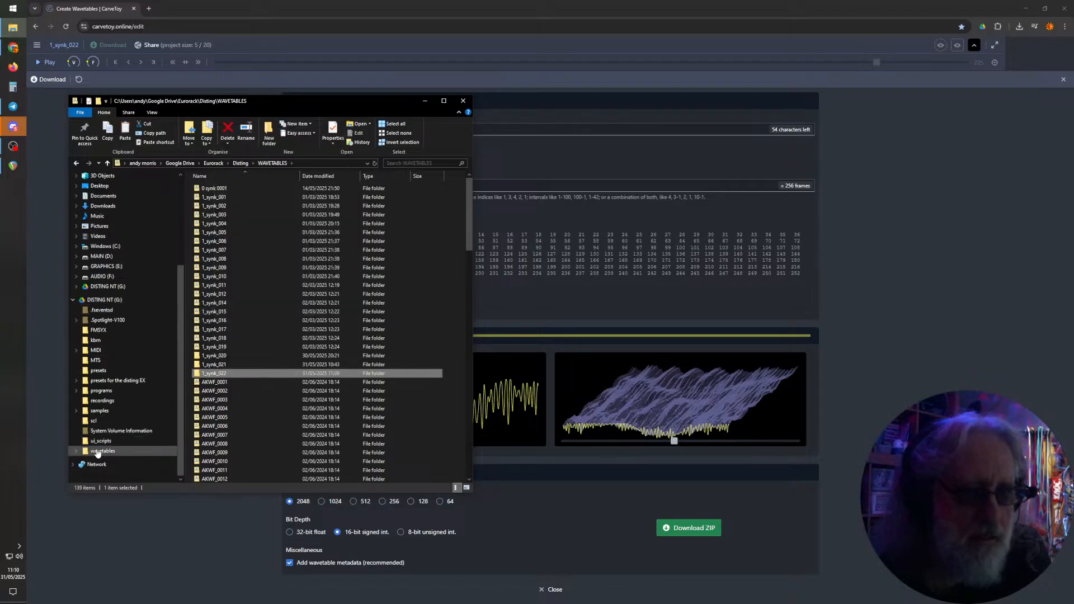
{"action": "right_click", "coordinate": [98, 452]}
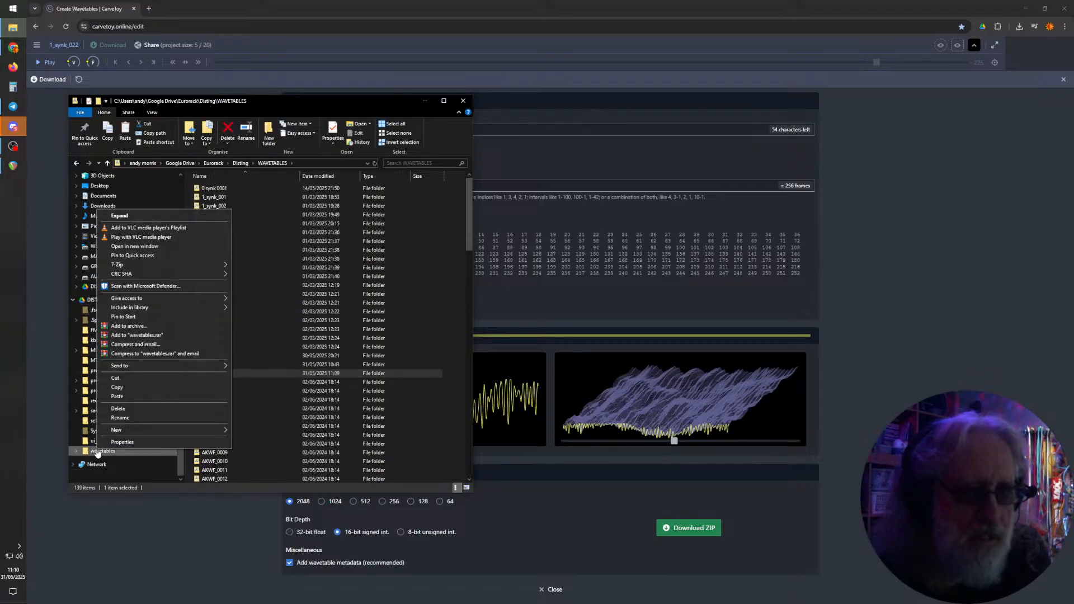
{"action": "left_click", "coordinate": [118, 394]}
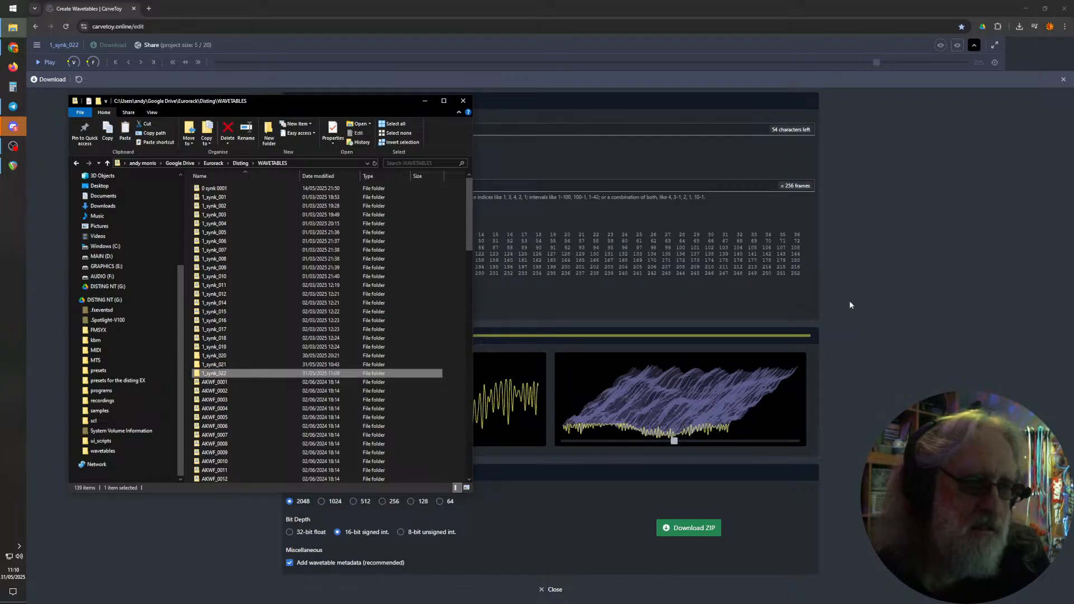
- Return to CarveToy, leave the download settings and delete Lane #1, Lane #2 and Lane #3
{"action": "left_click", "coordinate": [880, 277]}
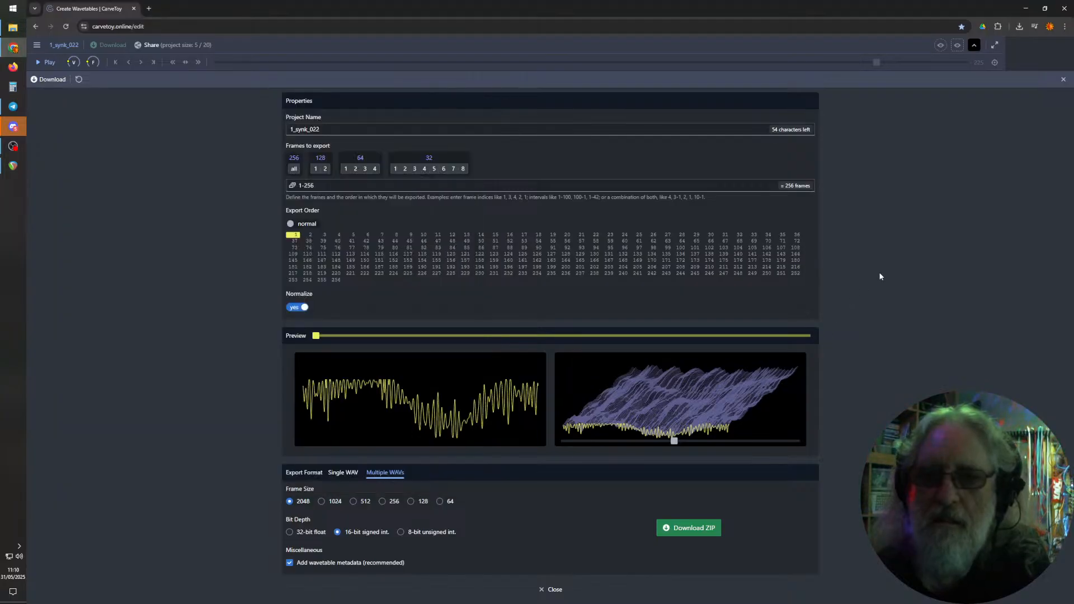
{"action": "left_click", "coordinate": [1064, 80]}
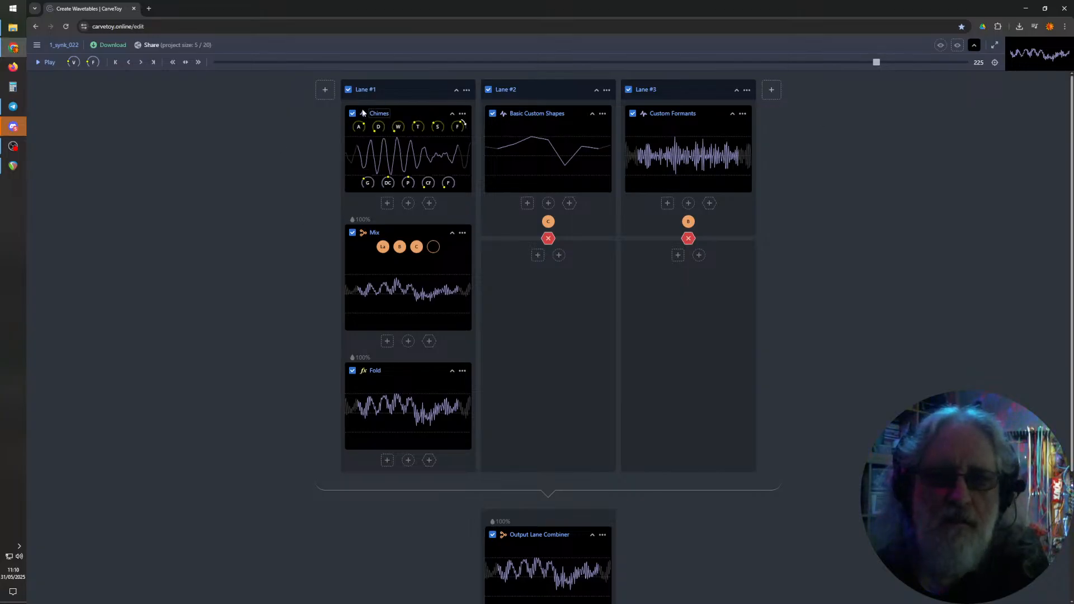
{"action": "left_click", "coordinate": [466, 91]}
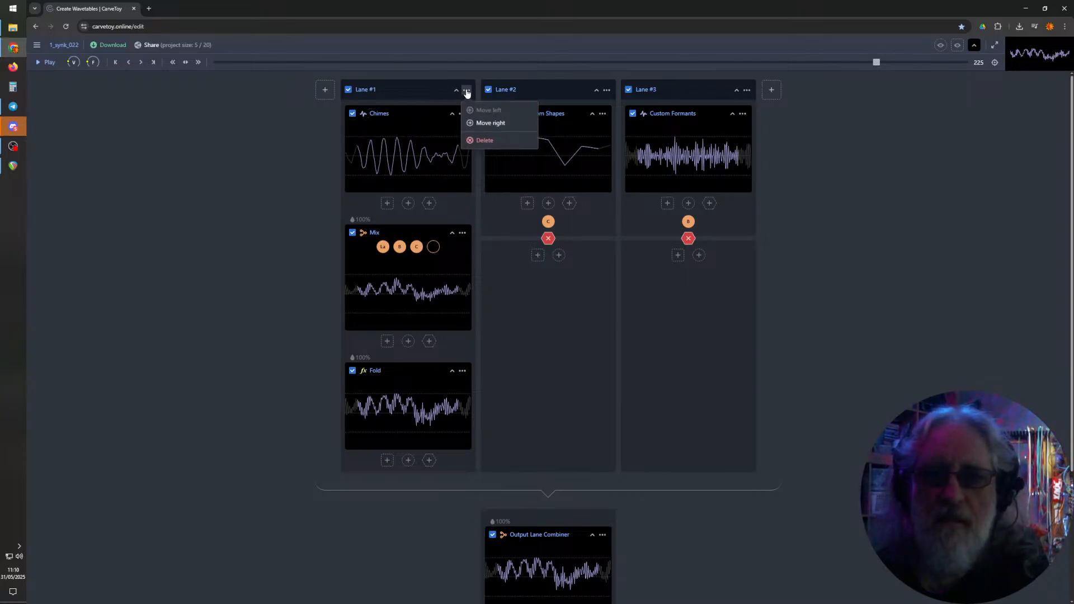
{"action": "left_click", "coordinate": [492, 140]}
{"action": "left_click", "coordinate": [539, 90]}
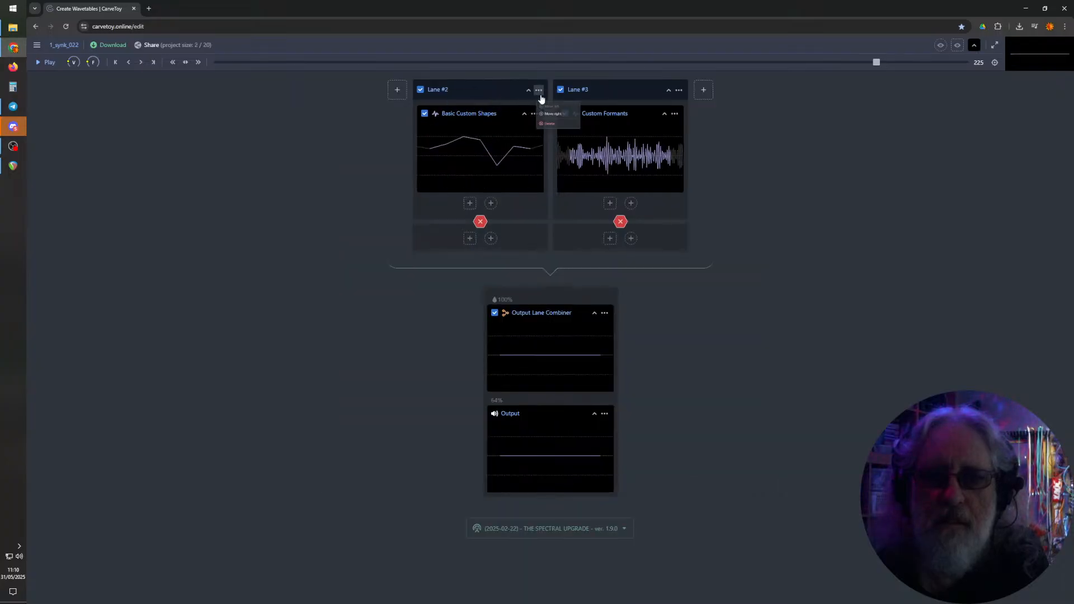
{"action": "left_click", "coordinate": [552, 140]}
{"action": "left_click", "coordinate": [608, 90]}
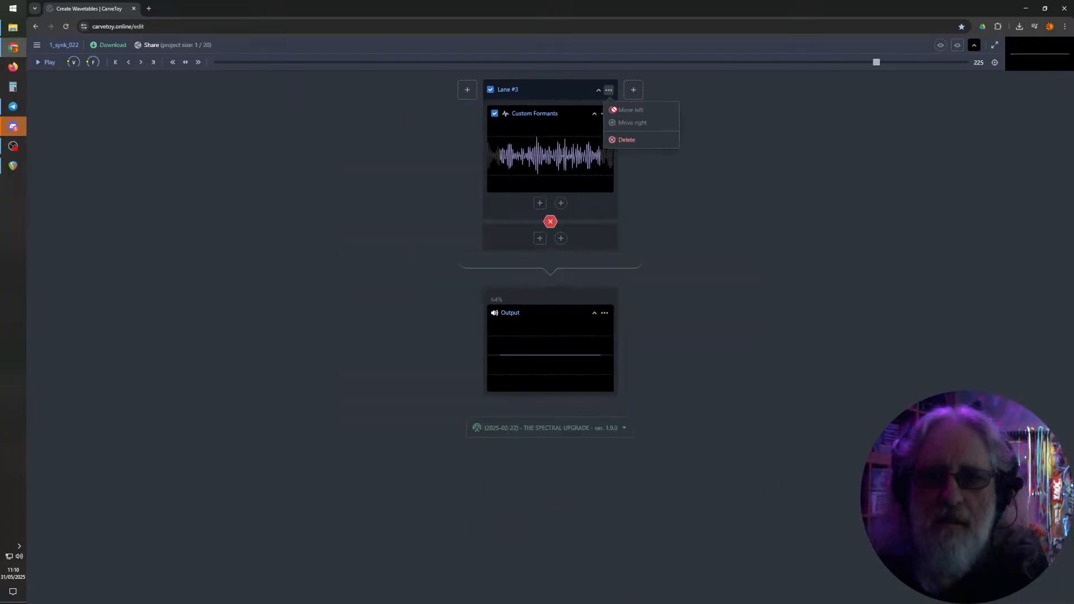
{"action": "left_click", "coordinate": [622, 140]}
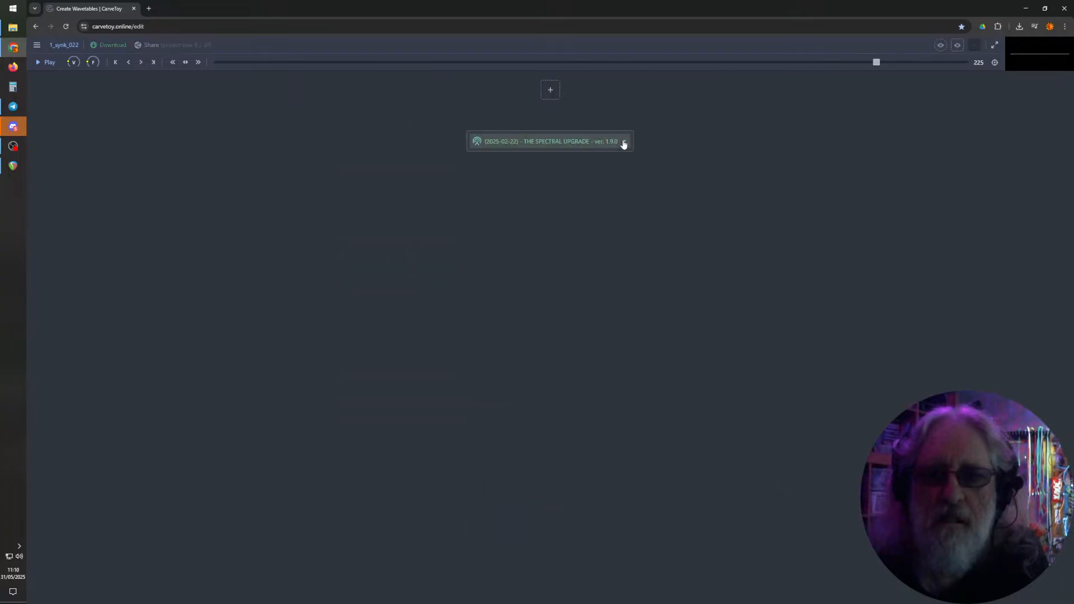
- Add a new lane to the empty project and give it a Big Bang generator
{"action": "left_click", "coordinate": [550, 91]}
{"action": "left_click", "coordinate": [551, 115]}
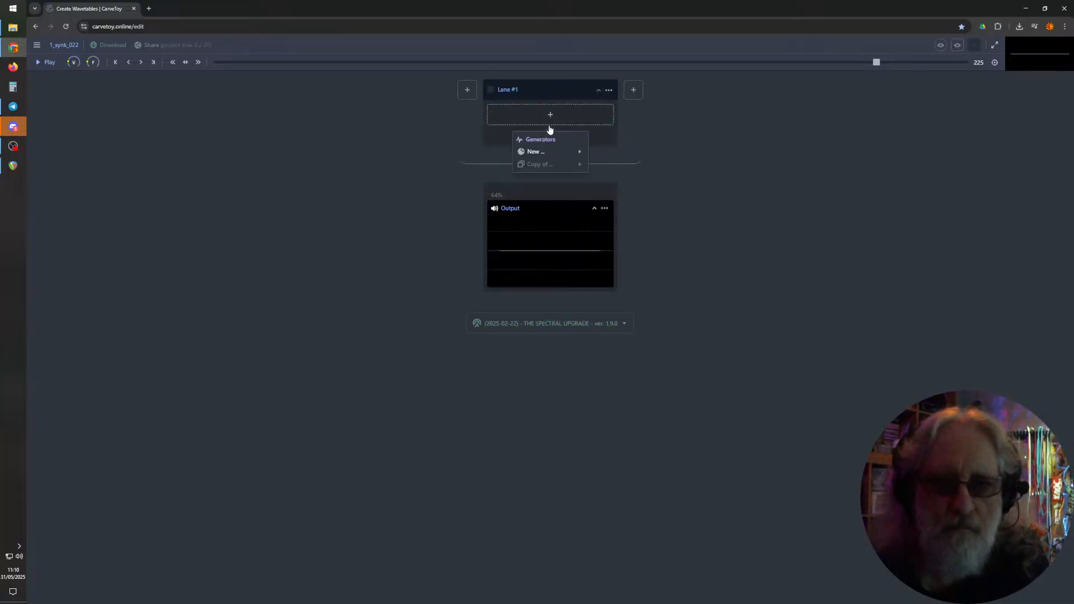
{"action": "mouse_move", "coordinate": [536, 157]}
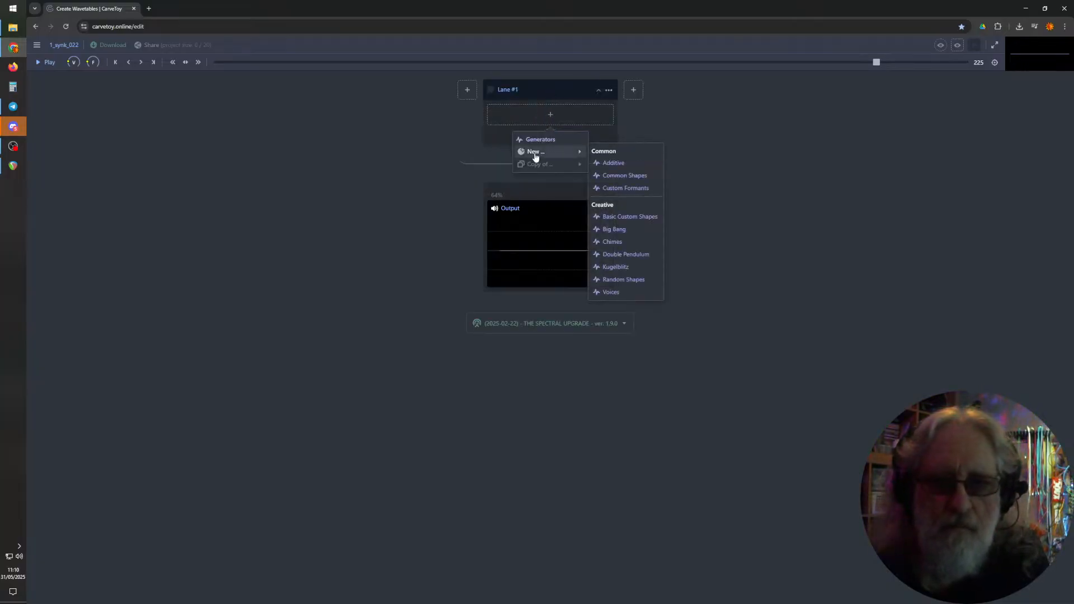
{"action": "left_click", "coordinate": [615, 229]}
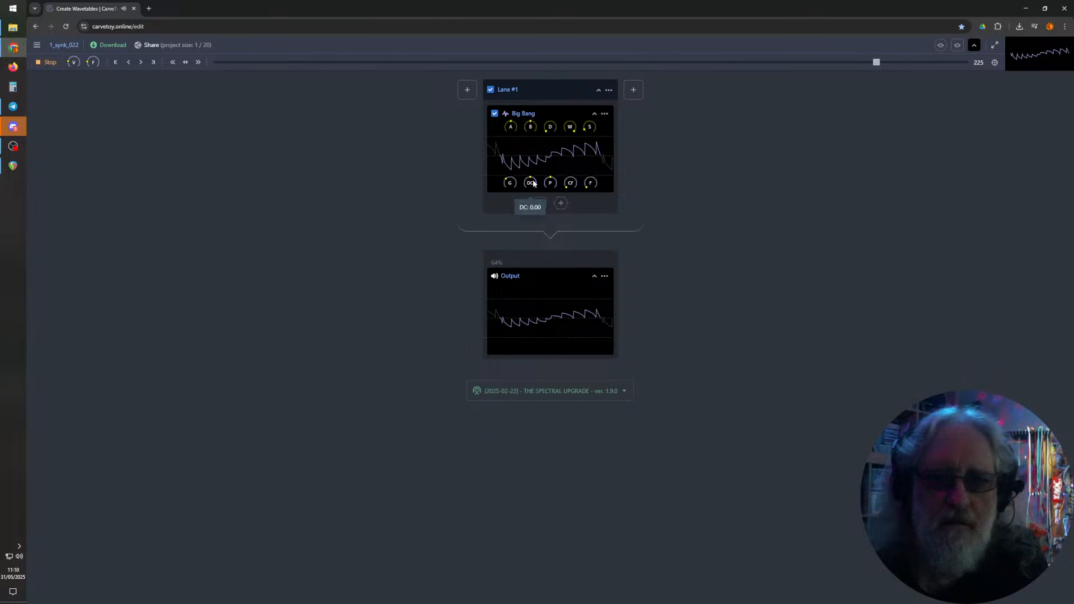
- Set the Big Bang generator's Amount to 45.5%, add a Shapes modulation to it, and play through the wavetable frames
{"action": "left_click_drag", "start_coordinate": [510, 132], "coordinate": [512, 102]}
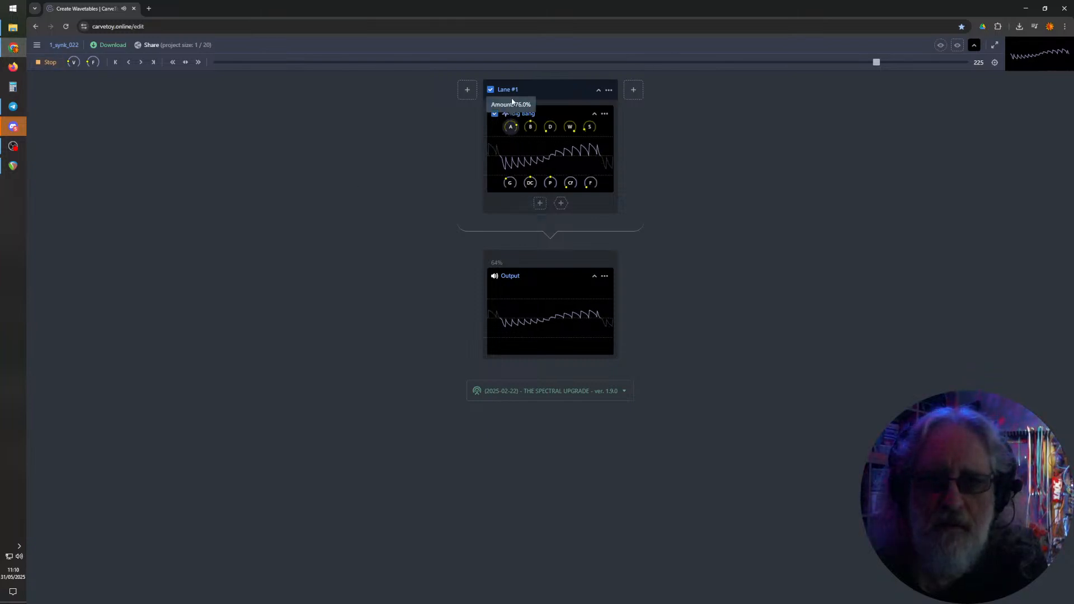
{"action": "left_click", "coordinate": [526, 154]}
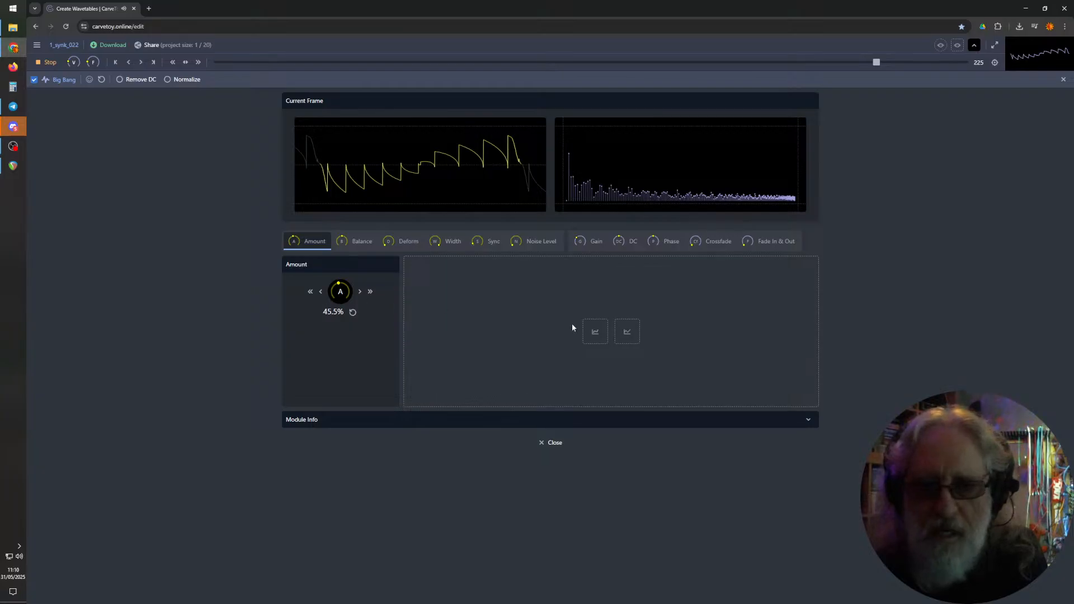
{"action": "left_click", "coordinate": [627, 333]}
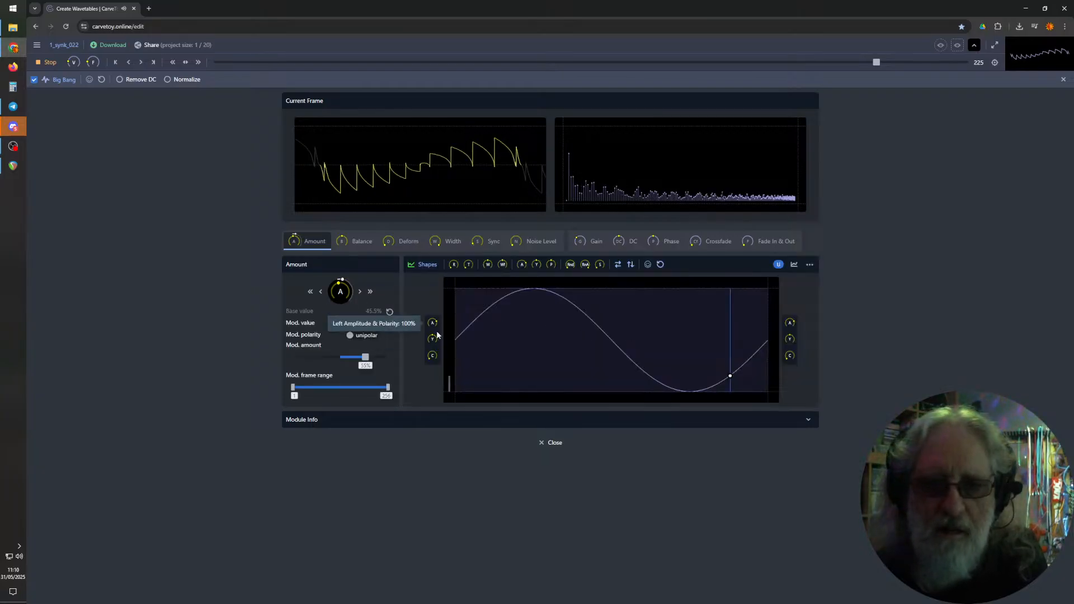
{"action": "left_click", "coordinate": [185, 62]}
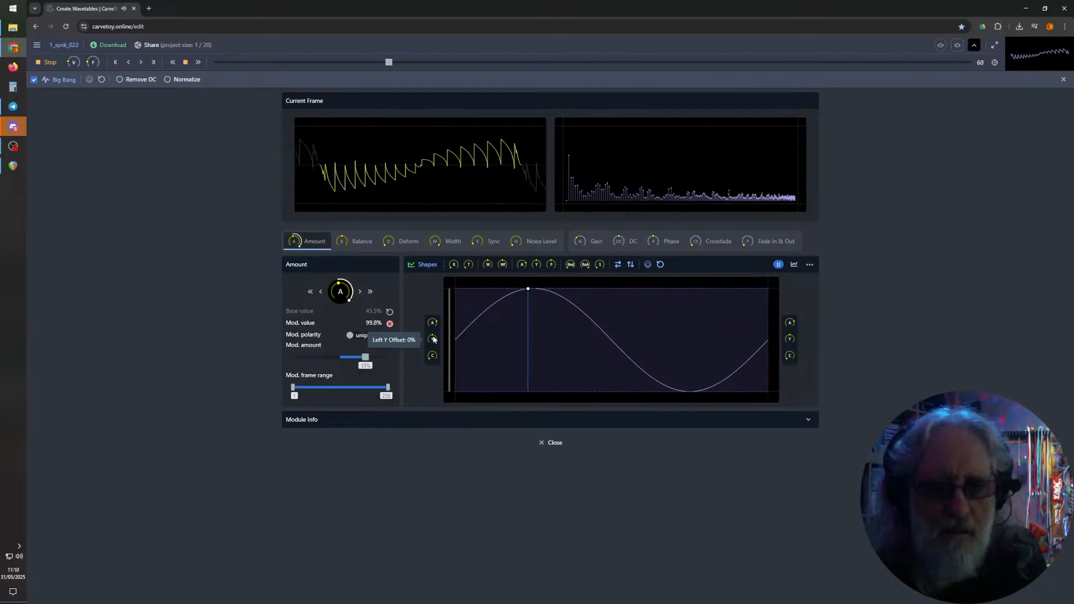
- Shape the Amount modulation with 72% left amplitude, reduced right amplitude, 3 repeats and both ends cut, and set the base value to 7.6%
{"action": "left_click_drag", "start_coordinate": [432, 324], "coordinate": [433, 337]}
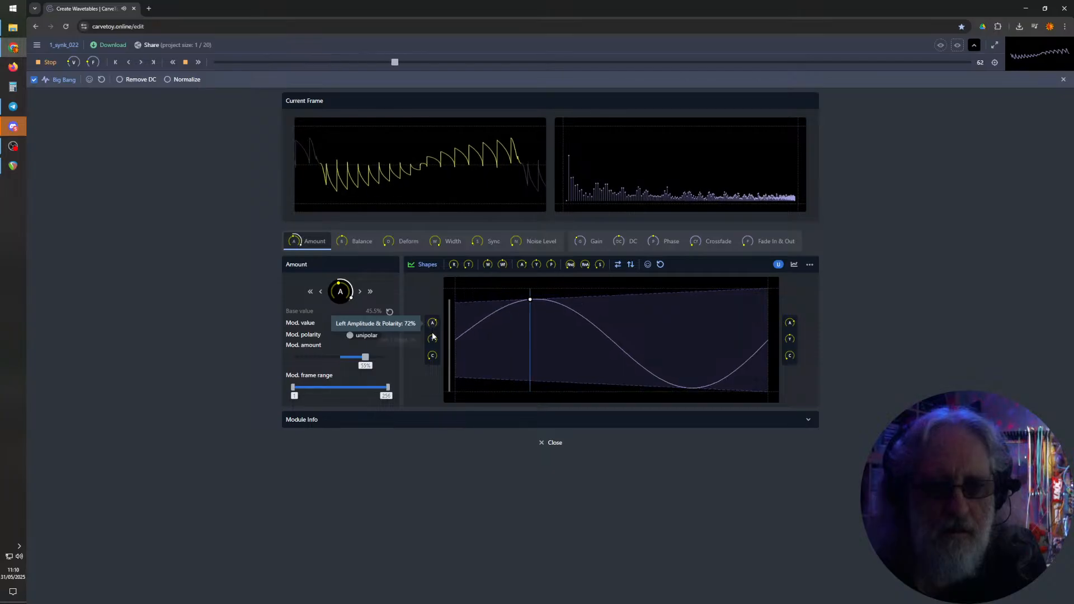
{"action": "left_click_drag", "start_coordinate": [789, 323], "coordinate": [791, 334]}
{"action": "left_click_drag", "start_coordinate": [450, 267], "coordinate": [451, 265]}
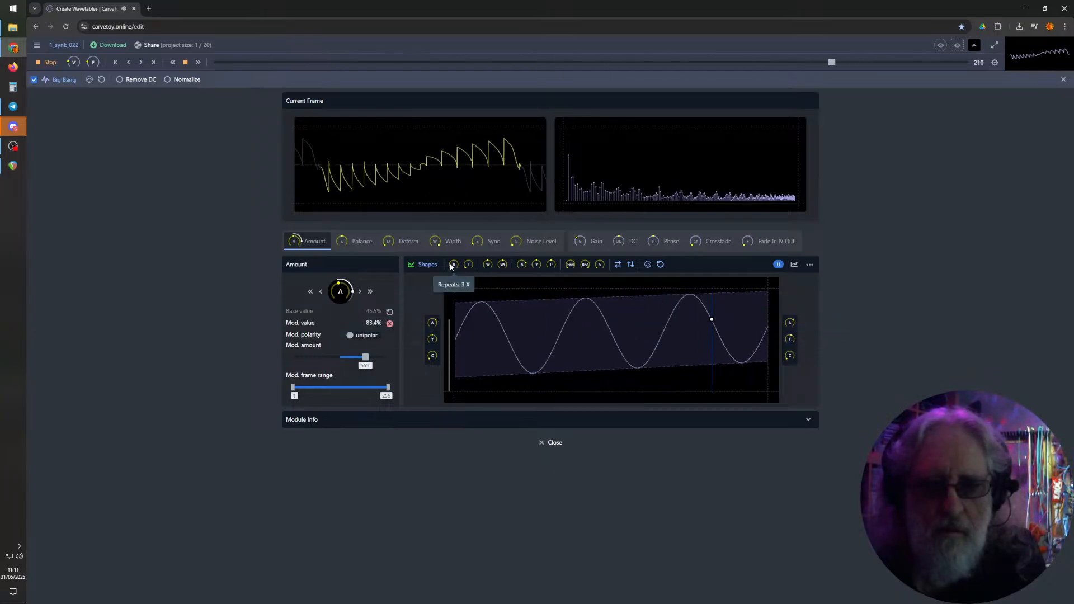
{"action": "left_click_drag", "start_coordinate": [432, 357], "coordinate": [432, 351]}
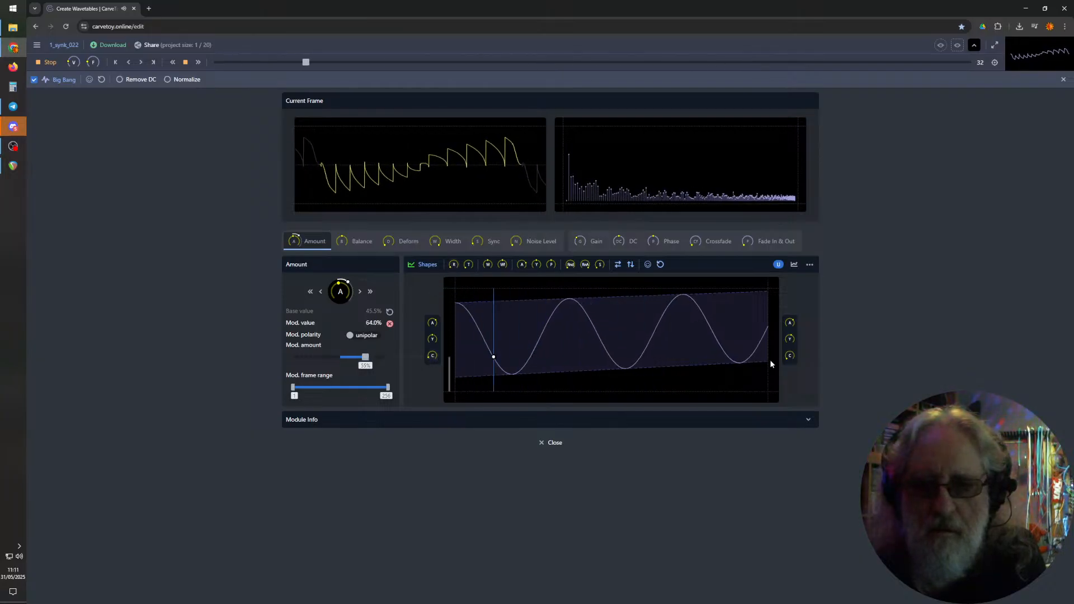
{"action": "left_click_drag", "start_coordinate": [789, 359], "coordinate": [789, 356]}
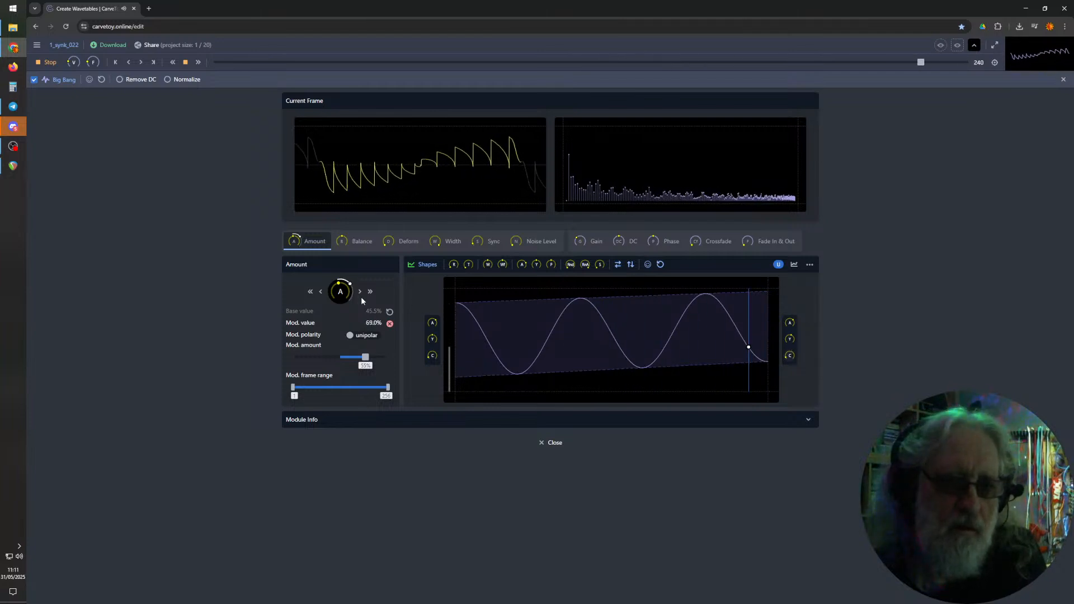
{"action": "left_click_drag", "start_coordinate": [340, 294], "coordinate": [351, 348]}
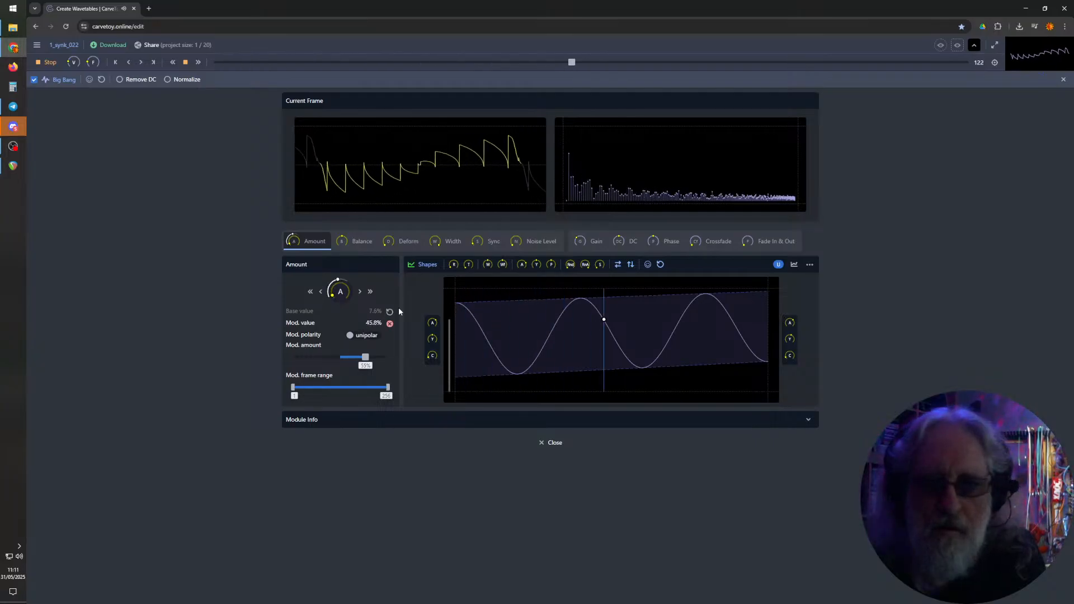
- Add a Shapes modulation to Balance with 2 repeats, 13% left cut, trimmed end, 90% right amplitude and a base value of -64.6%
{"action": "left_click", "coordinate": [361, 245]}
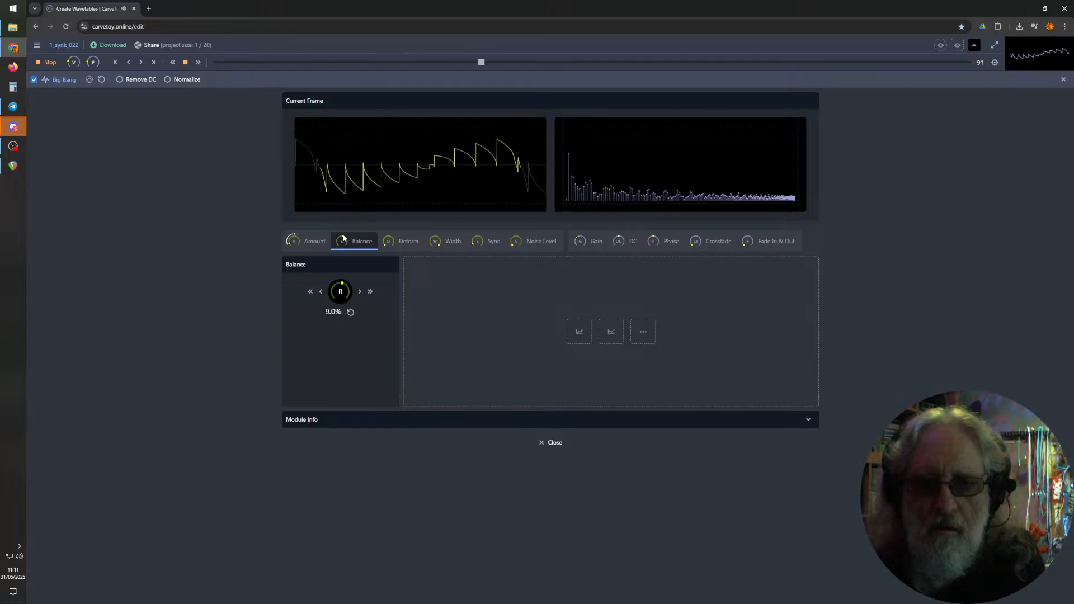
{"action": "left_click", "coordinate": [609, 334]}
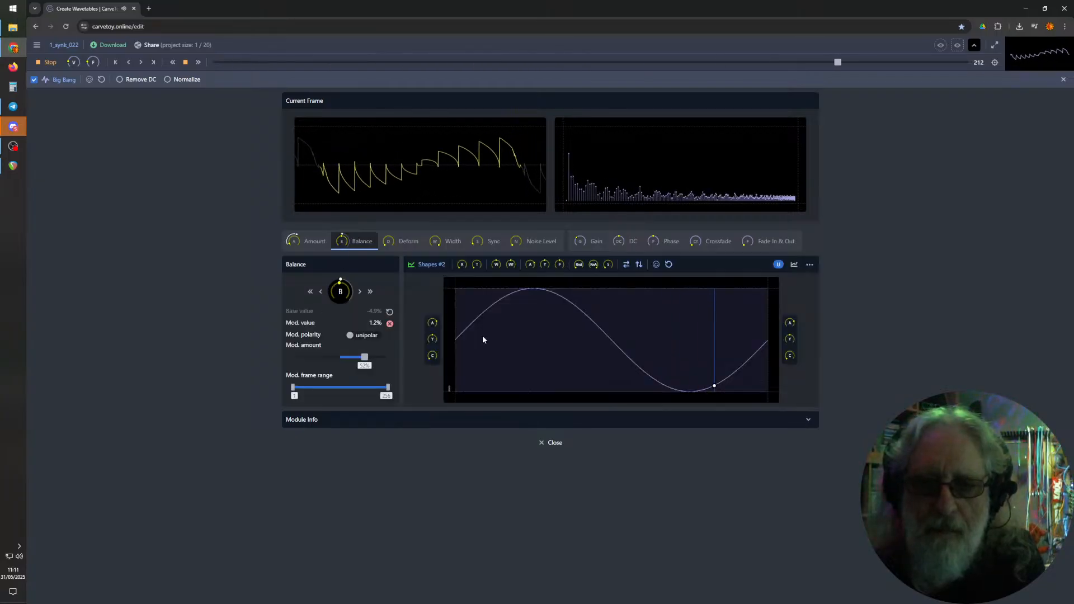
{"action": "scroll", "coordinate": [462, 265], "scroll_direction": "up", "scroll_amount": 1}
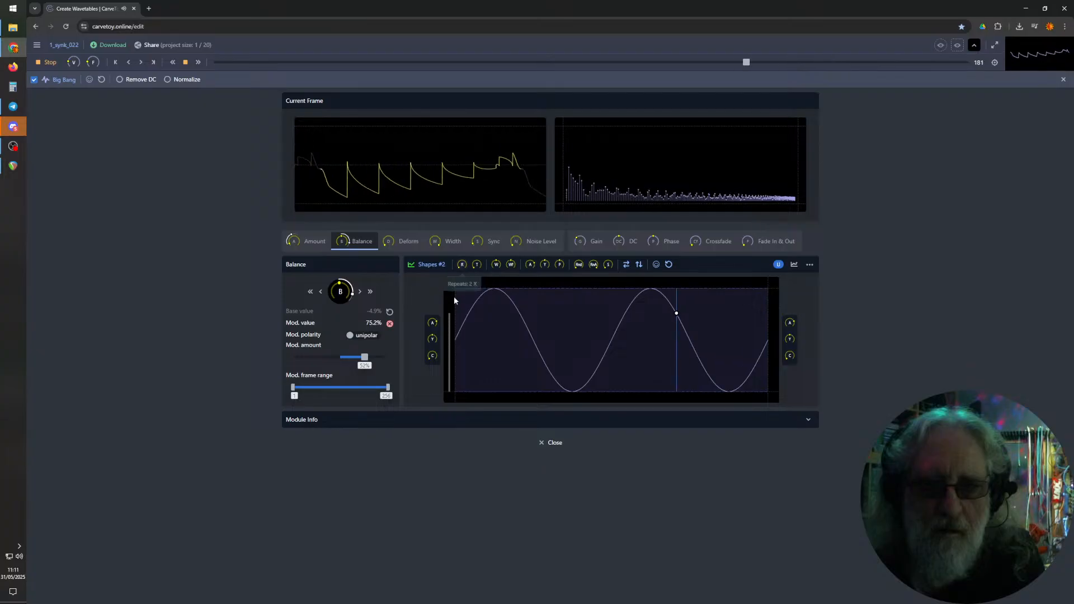
{"action": "left_click_drag", "start_coordinate": [434, 356], "coordinate": [435, 339]}
{"action": "left_click_drag", "start_coordinate": [790, 354], "coordinate": [792, 345]}
{"action": "left_click_drag", "start_coordinate": [342, 291], "coordinate": [348, 338]}
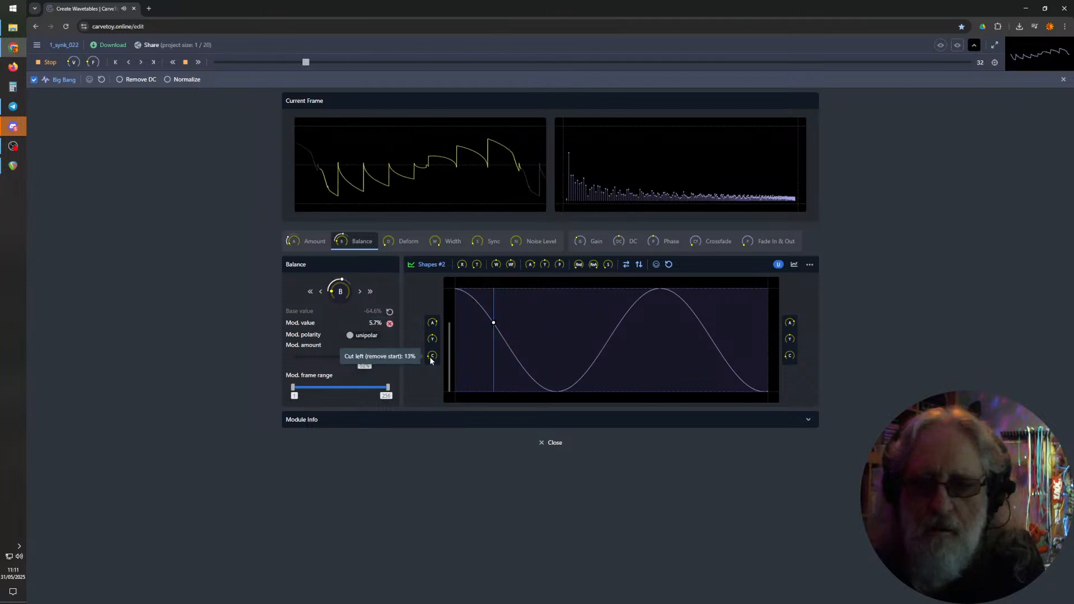
{"action": "left_click_drag", "start_coordinate": [431, 362], "coordinate": [432, 360]}
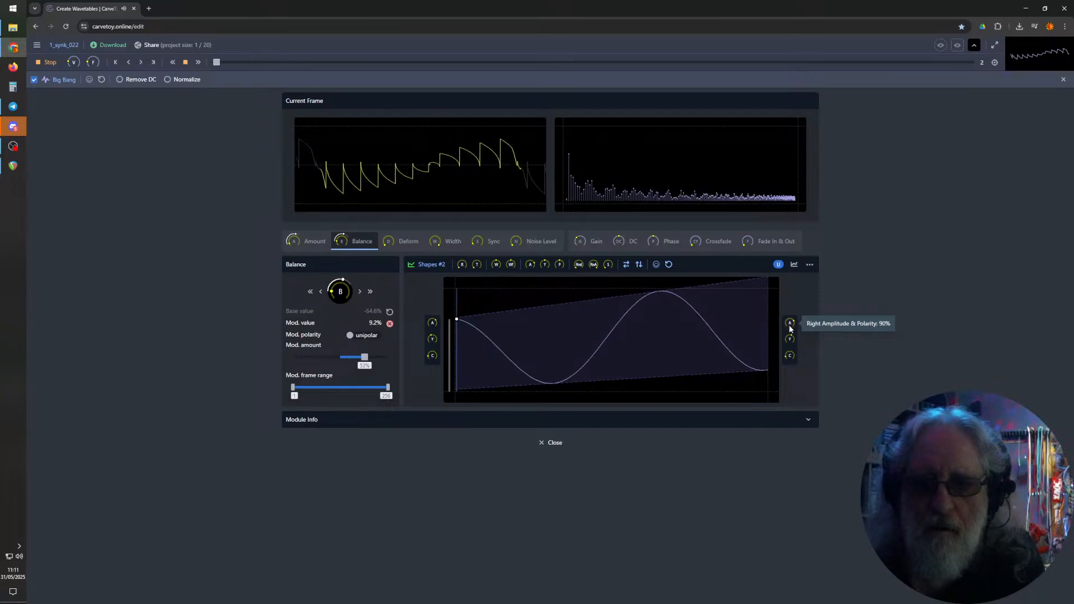
- Set Deform's base value to 26.4% and add a Shapes modulation with a modulation amount of about 25%
{"action": "left_click", "coordinate": [403, 241]}
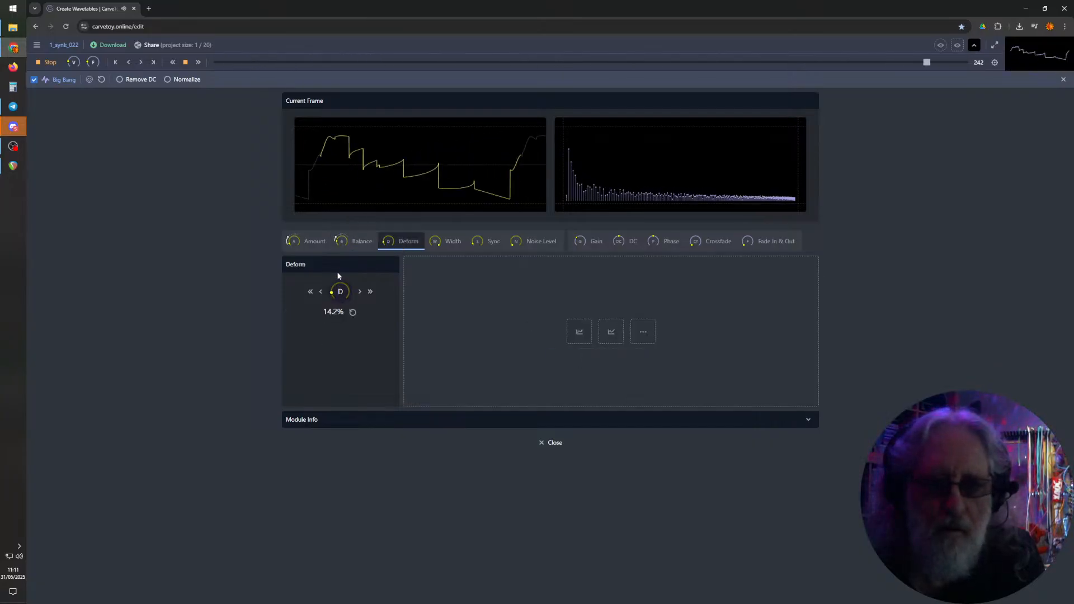
{"action": "left_click_drag", "start_coordinate": [340, 267], "coordinate": [341, 263]}
{"action": "left_click", "coordinate": [610, 332]}
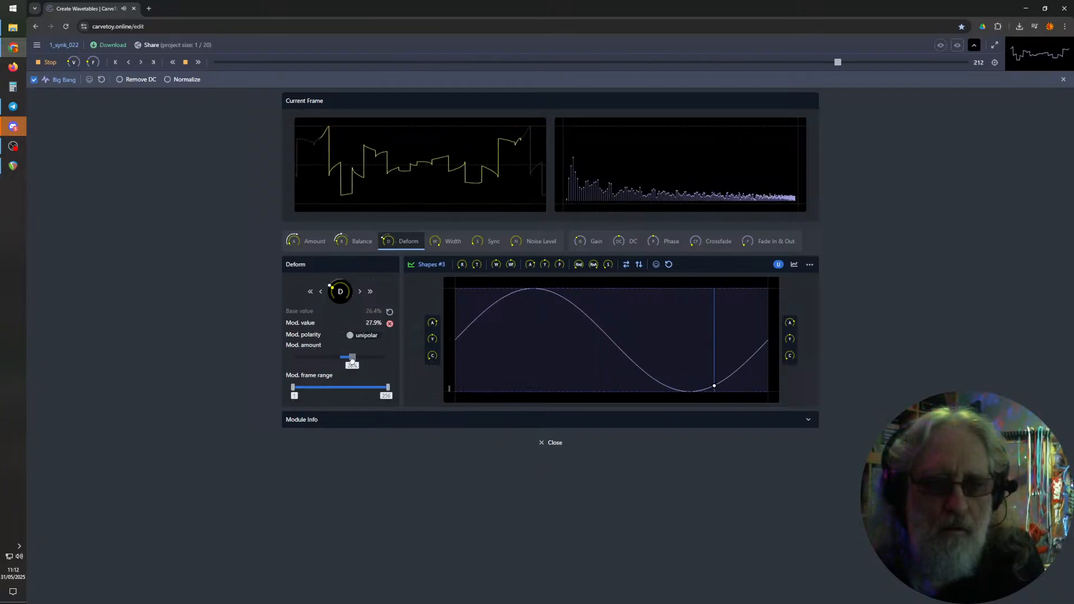
- Shape the Deform modulation with a raised left offset, reduced left and right amplitudes, 3 repeats and both ends cut
{"action": "left_click_drag", "start_coordinate": [432, 343], "coordinate": [431, 338]}
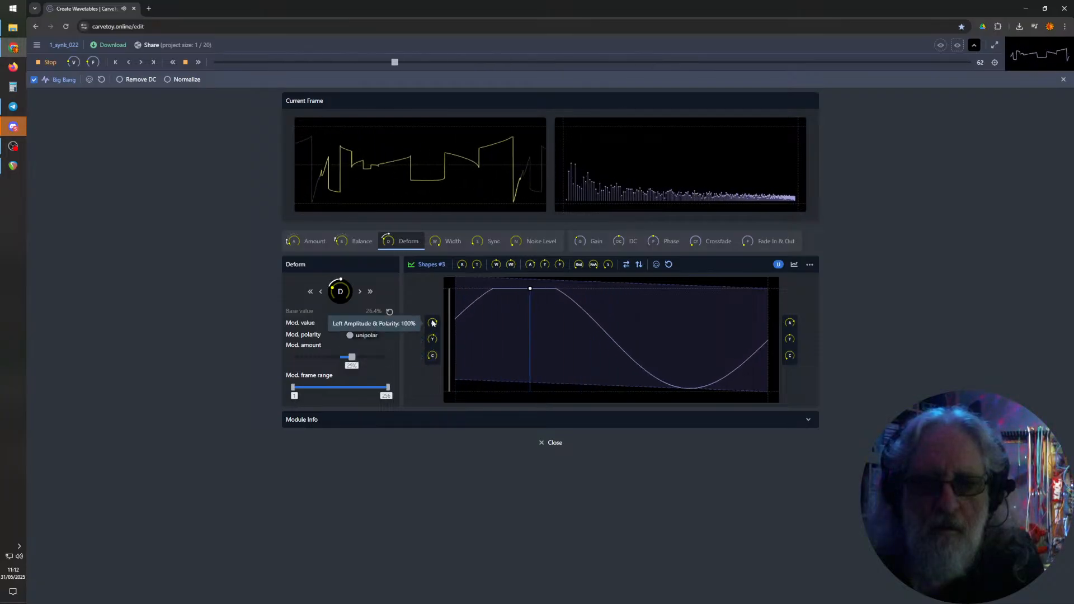
{"action": "left_click_drag", "start_coordinate": [433, 324], "coordinate": [434, 335]}
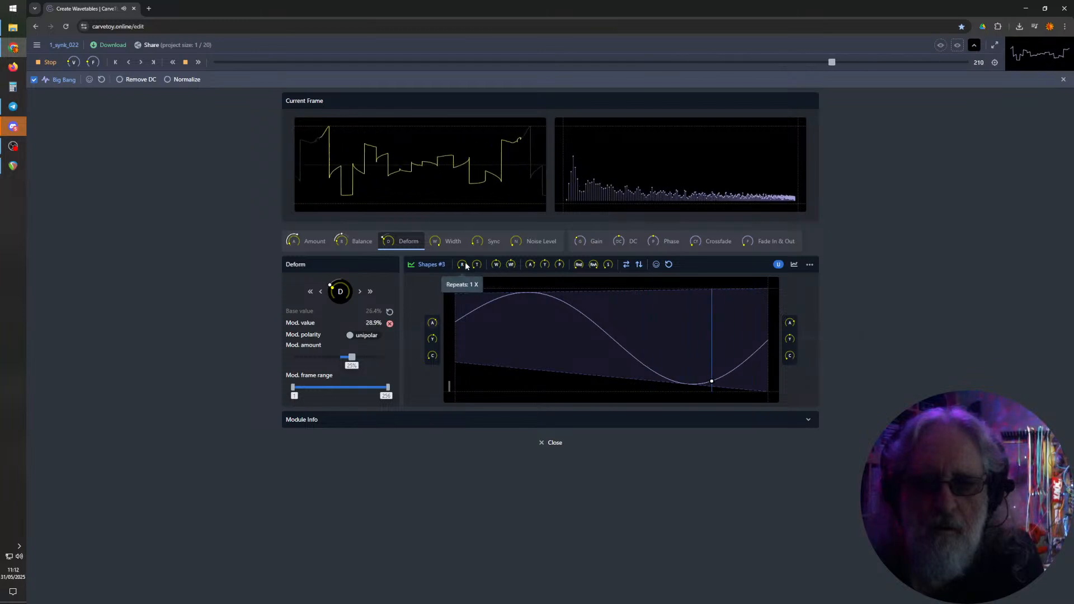
{"action": "left_click_drag", "start_coordinate": [466, 265], "coordinate": [464, 261]}
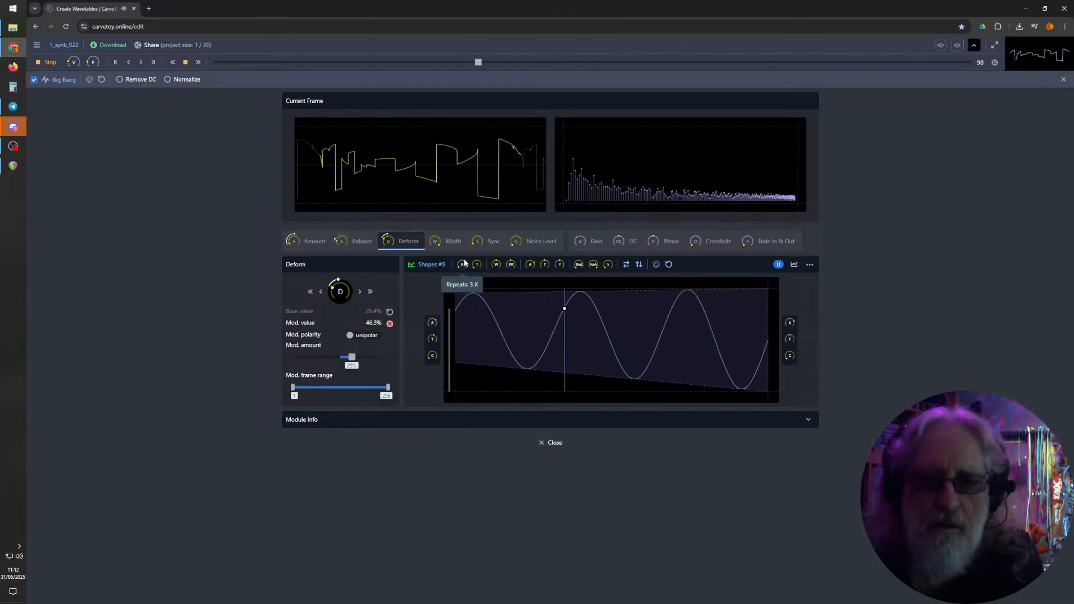
{"action": "left_click_drag", "start_coordinate": [433, 361], "coordinate": [432, 351]}
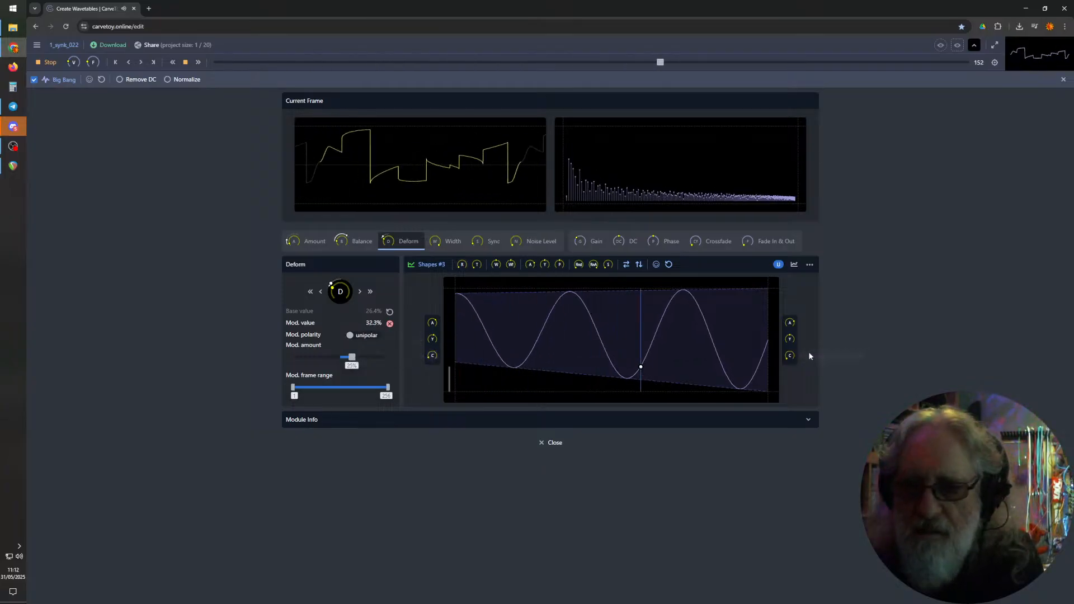
{"action": "left_click_drag", "start_coordinate": [793, 357], "coordinate": [793, 348]}
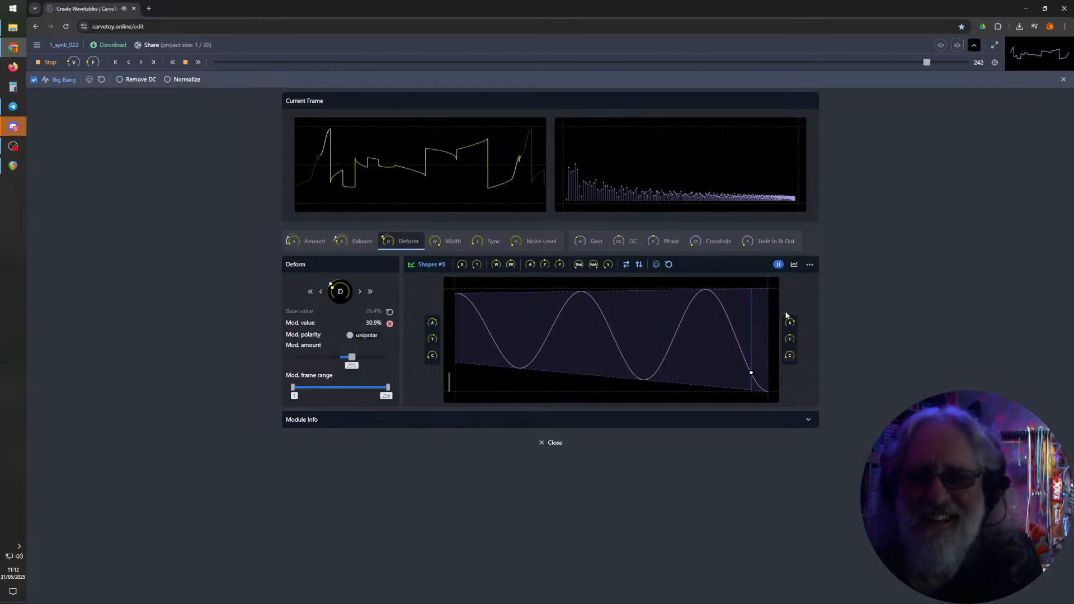
{"action": "left_click_drag", "start_coordinate": [790, 321], "coordinate": [789, 349]}
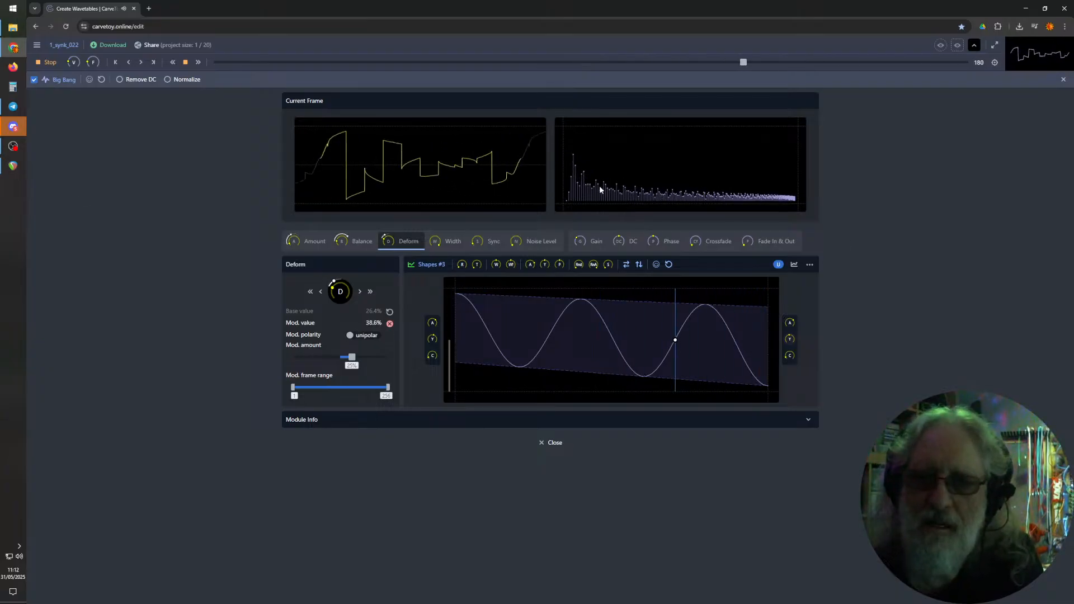
- Leave the Big Bang settings and add Lane #2 with a new Additive generator
{"action": "left_click", "coordinate": [1062, 80]}
{"action": "left_click", "coordinate": [634, 89]}
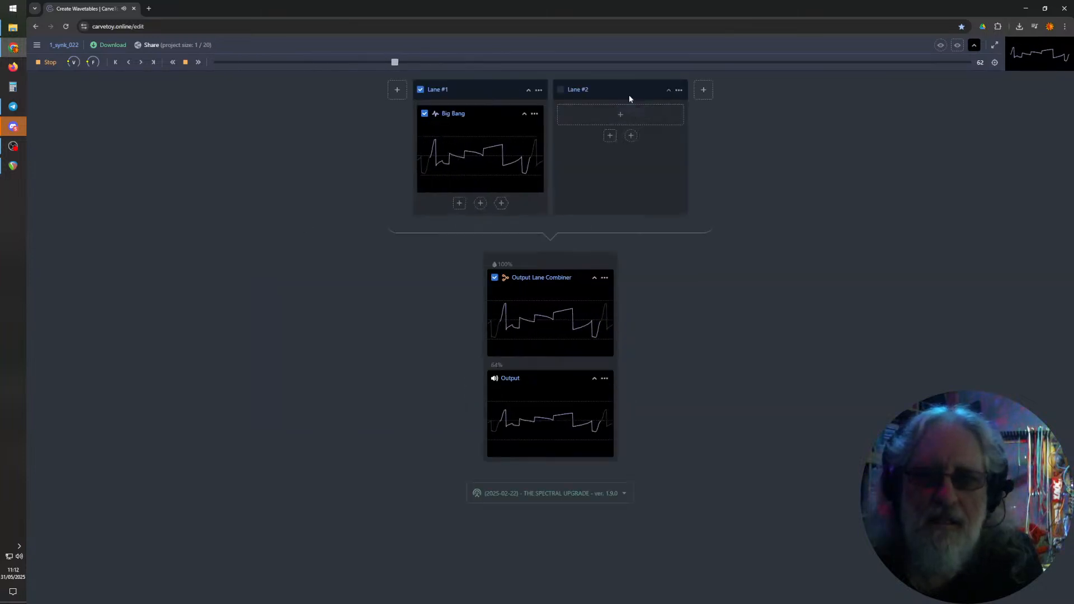
{"action": "left_click", "coordinate": [624, 115]}
{"action": "mouse_move", "coordinate": [607, 153]}
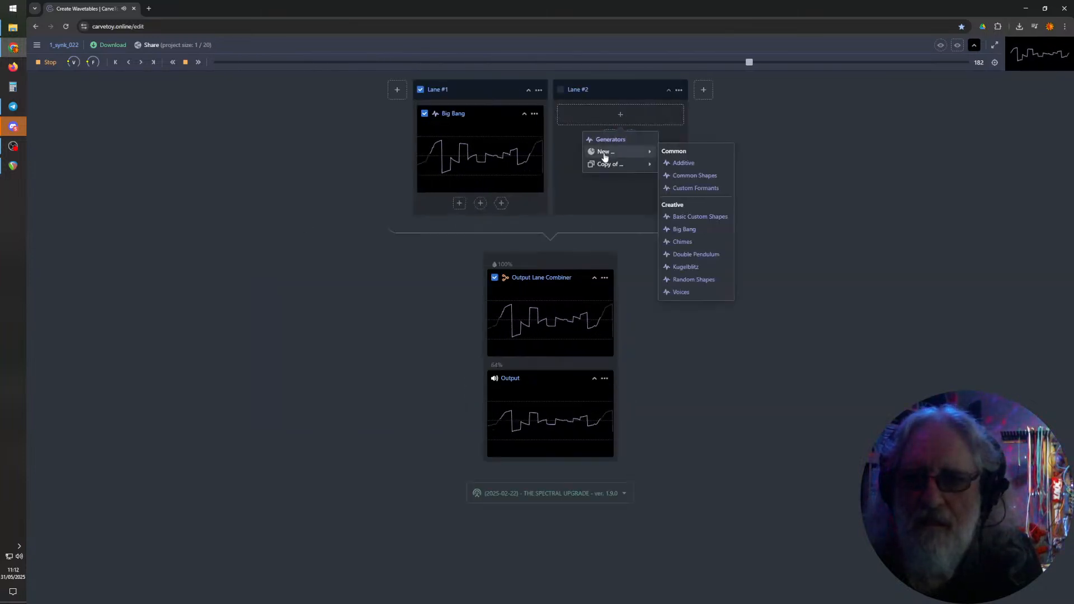
{"action": "left_click", "coordinate": [683, 161]}
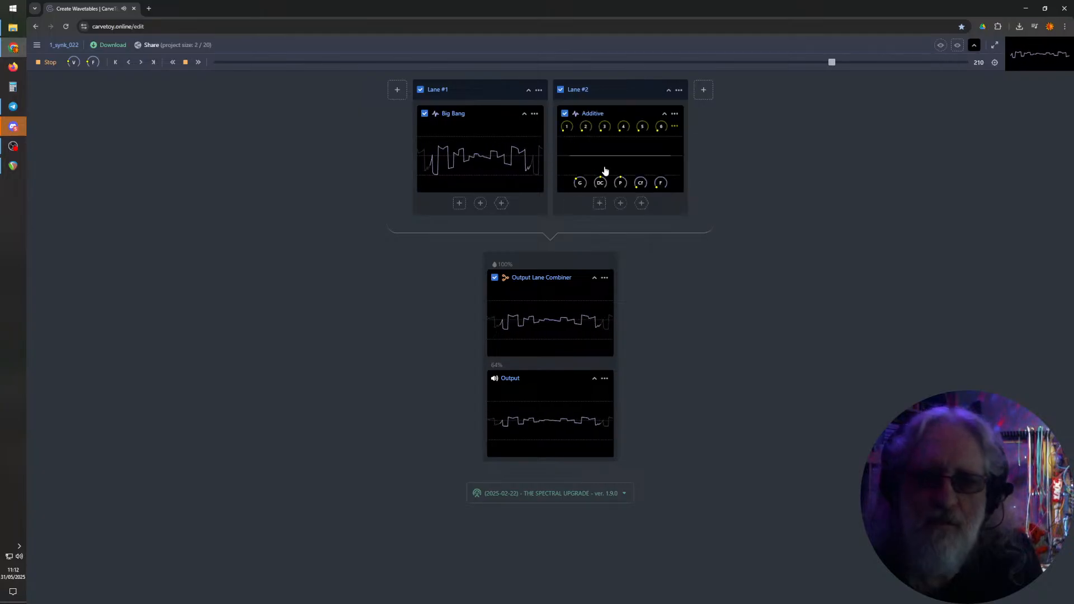
- Set the Additive generator's H2 to 0% and add a Shapes modulation with 4 repeats, a trimmed start and an 8% right cut
{"action": "left_click", "coordinate": [628, 163]}
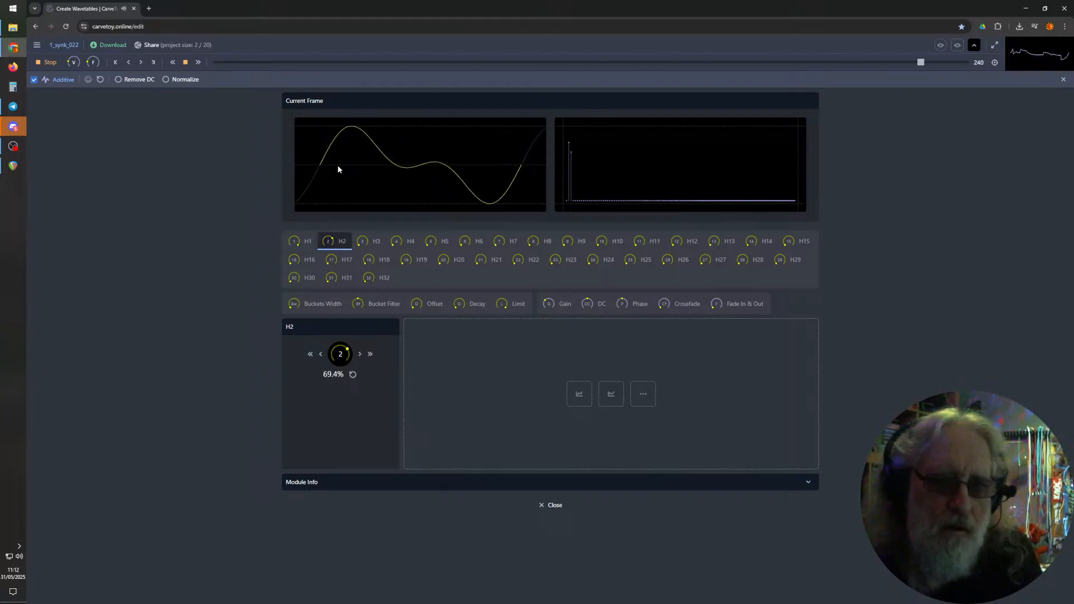
{"action": "left_click_drag", "start_coordinate": [337, 166], "coordinate": [363, 312]}
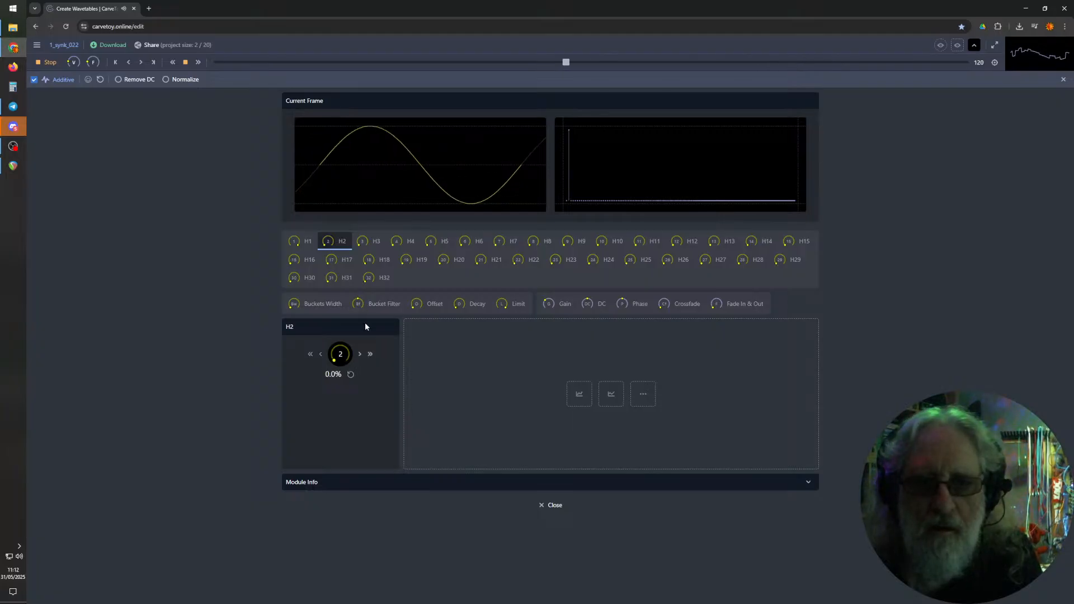
{"action": "left_click", "coordinate": [610, 395]}
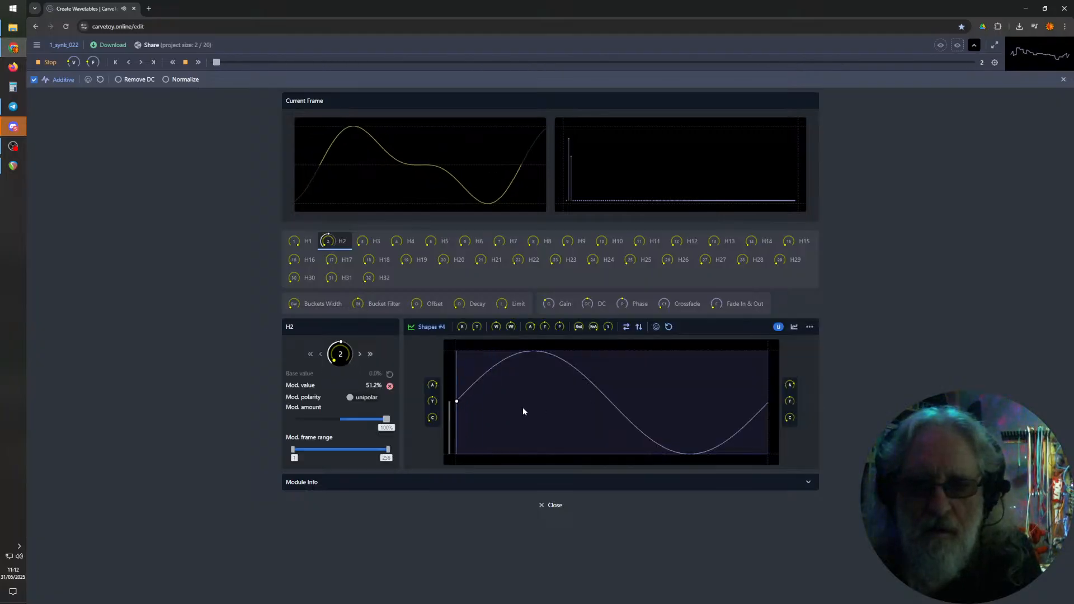
{"action": "left_click_drag", "start_coordinate": [476, 328], "coordinate": [482, 394]}
{"action": "left_click_drag", "start_coordinate": [433, 419], "coordinate": [434, 416]}
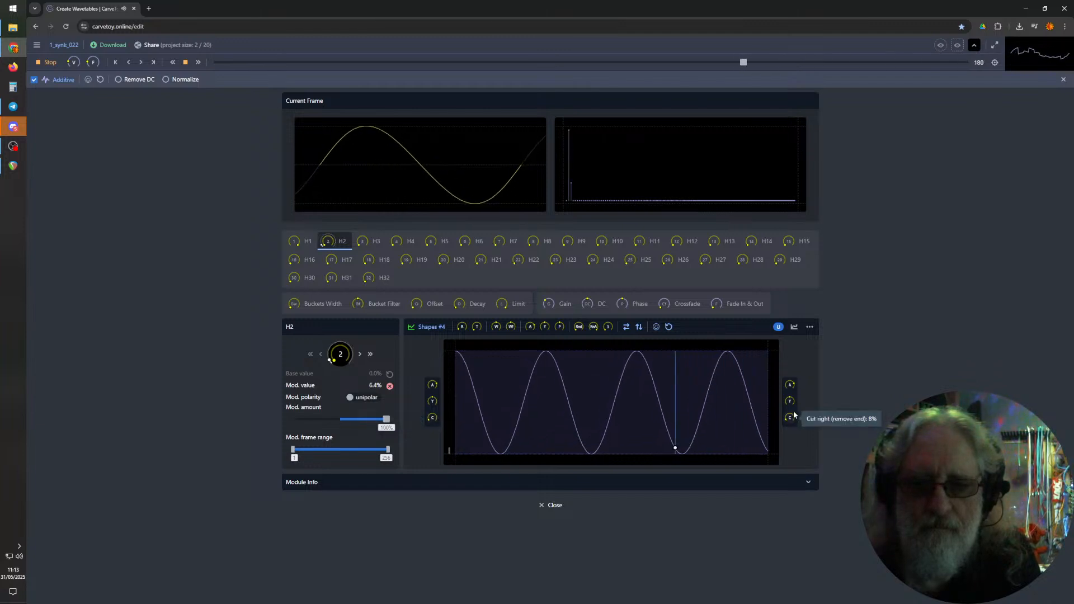
- Add a Shapes modulation to harmonic H3 with 2 repeats and both ends of the curve cut
{"action": "left_click", "coordinate": [365, 245]}
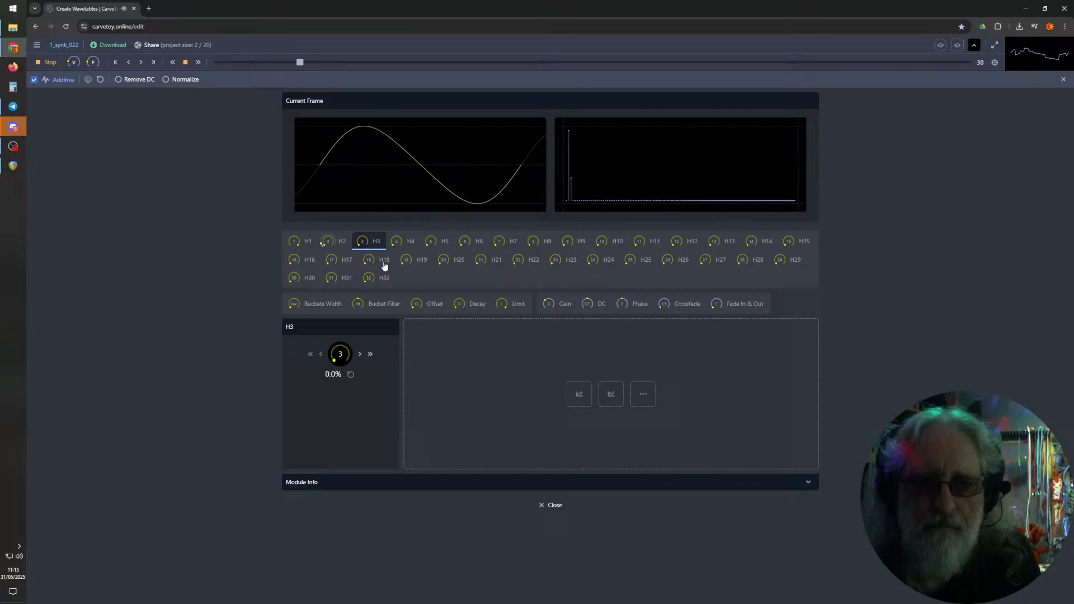
{"action": "left_click", "coordinate": [612, 398]}
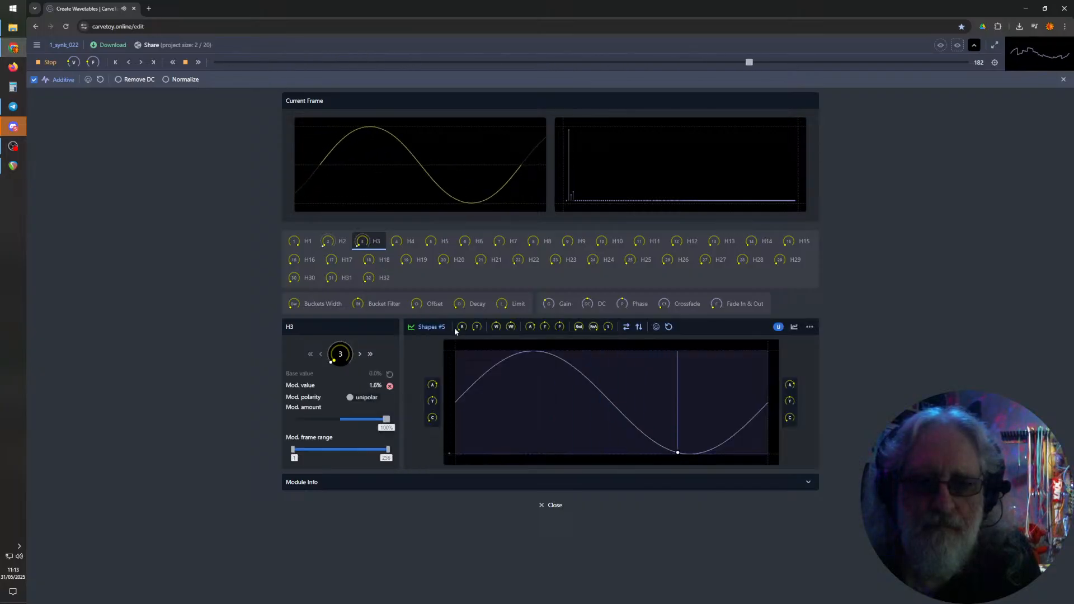
{"action": "scroll", "coordinate": [463, 328], "scroll_direction": "up", "scroll_amount": 3}
{"action": "scroll", "coordinate": [463, 328], "scroll_direction": "down", "scroll_amount": 2}
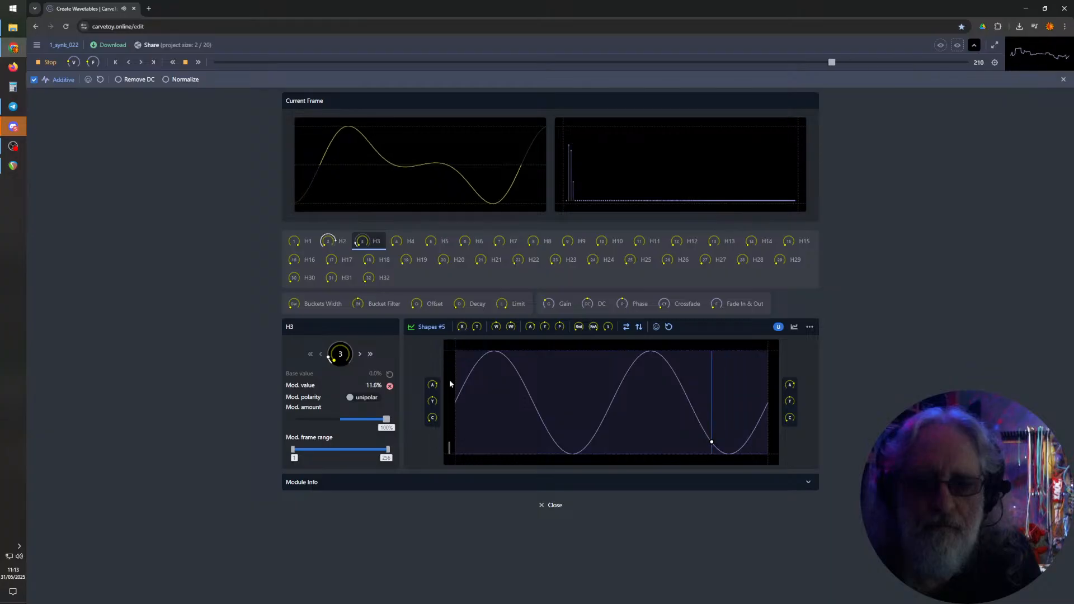
{"action": "left_click_drag", "start_coordinate": [433, 416], "coordinate": [437, 408]}
{"action": "left_click_drag", "start_coordinate": [790, 417], "coordinate": [794, 408]}
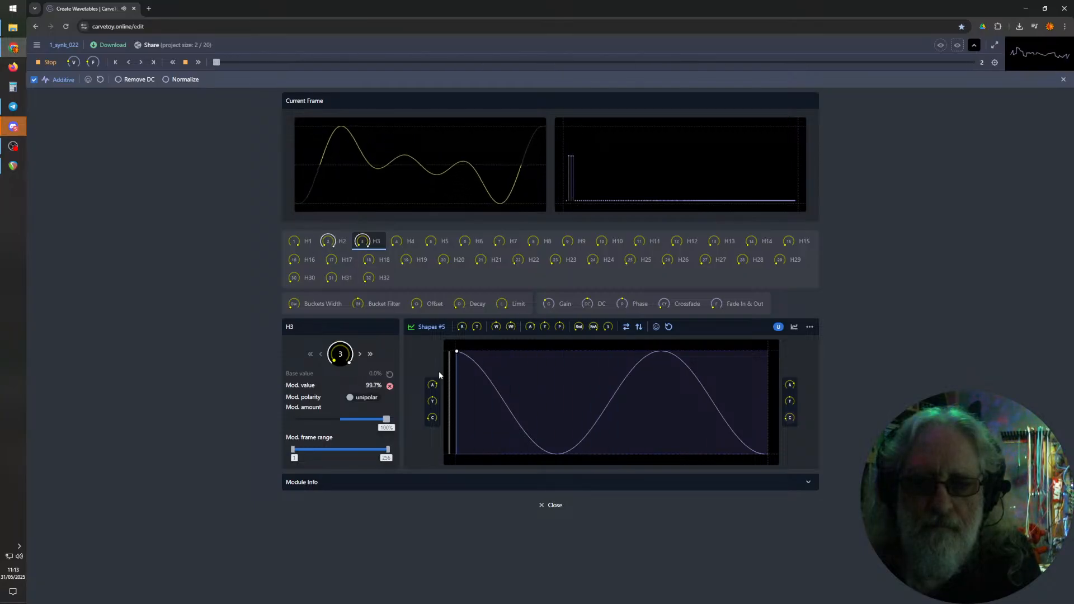
- Add a Shapes modulation to harmonic H4 with slightly reduced left amplitude, 4 repeats and the start of the curve cut
{"action": "left_click", "coordinate": [403, 247]}
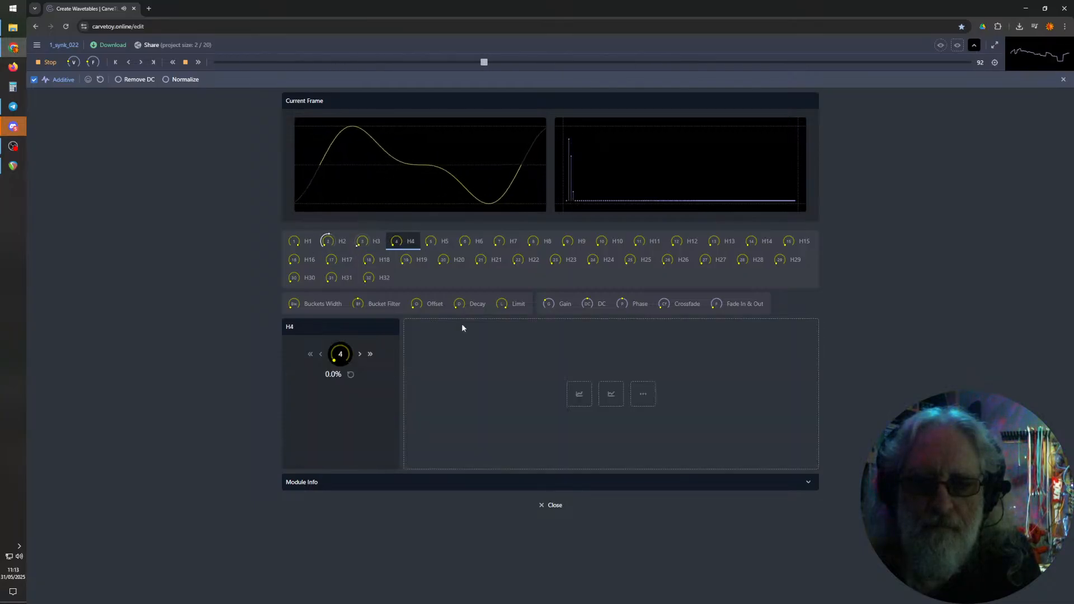
{"action": "left_click", "coordinate": [604, 401]}
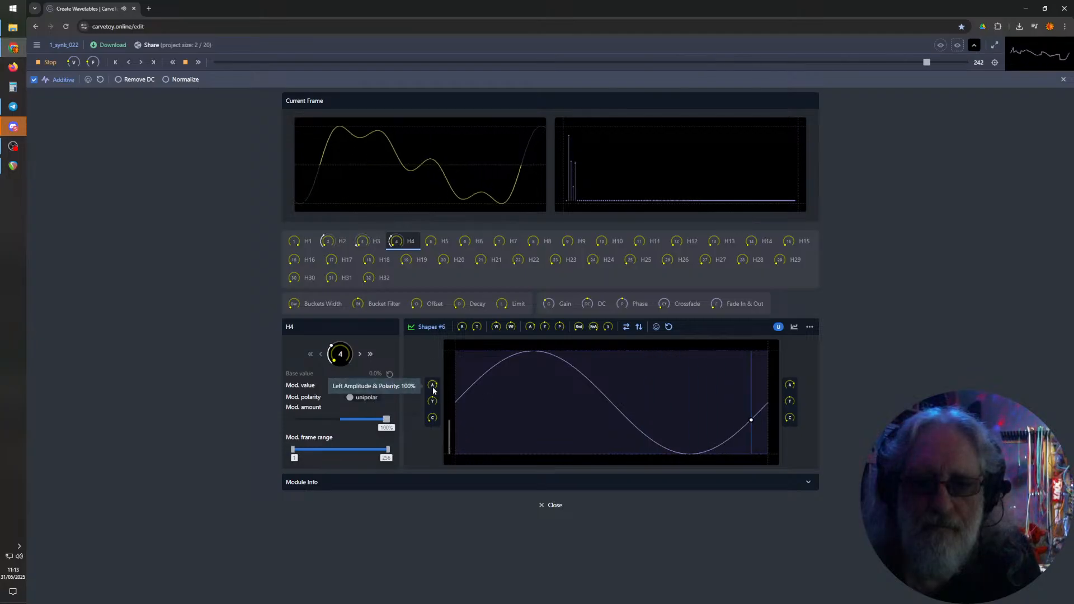
{"action": "left_click_drag", "start_coordinate": [433, 389], "coordinate": [433, 396]}
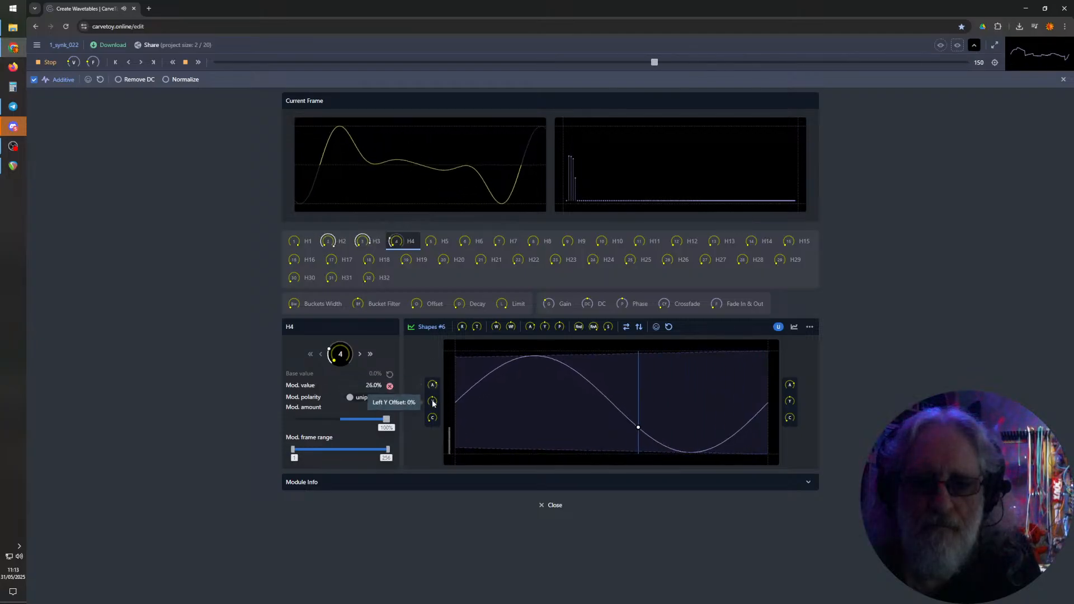
{"action": "left_click_drag", "start_coordinate": [462, 328], "coordinate": [462, 327]}
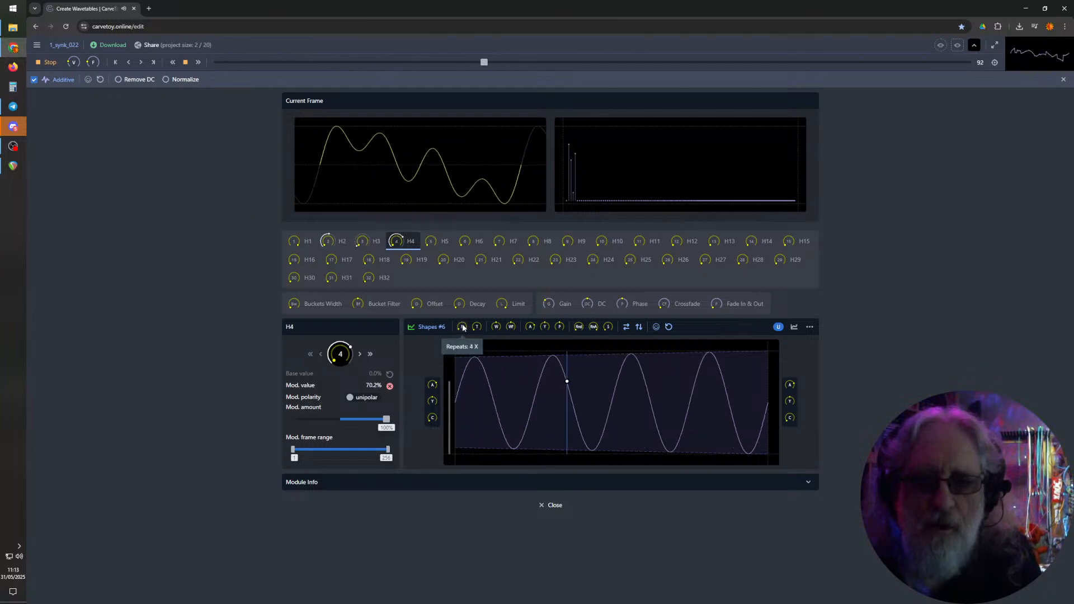
{"action": "left_click_drag", "start_coordinate": [432, 421], "coordinate": [433, 412]}
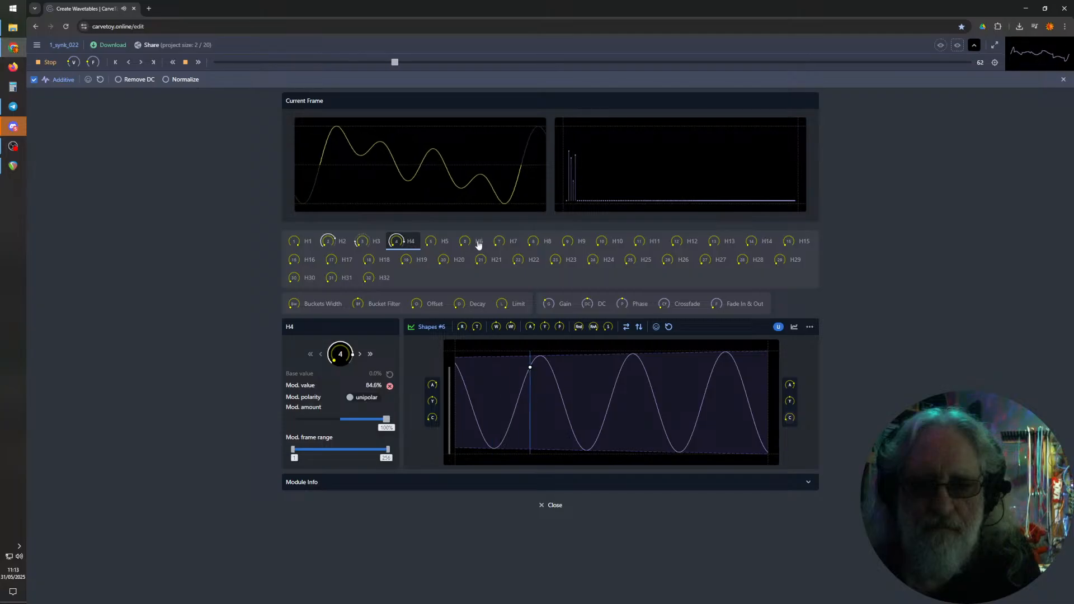
- Add a Shapes modulation to harmonic H8 with 3 repeats and both ends cut, and leave the Additive settings
{"action": "left_click", "coordinate": [499, 242]}
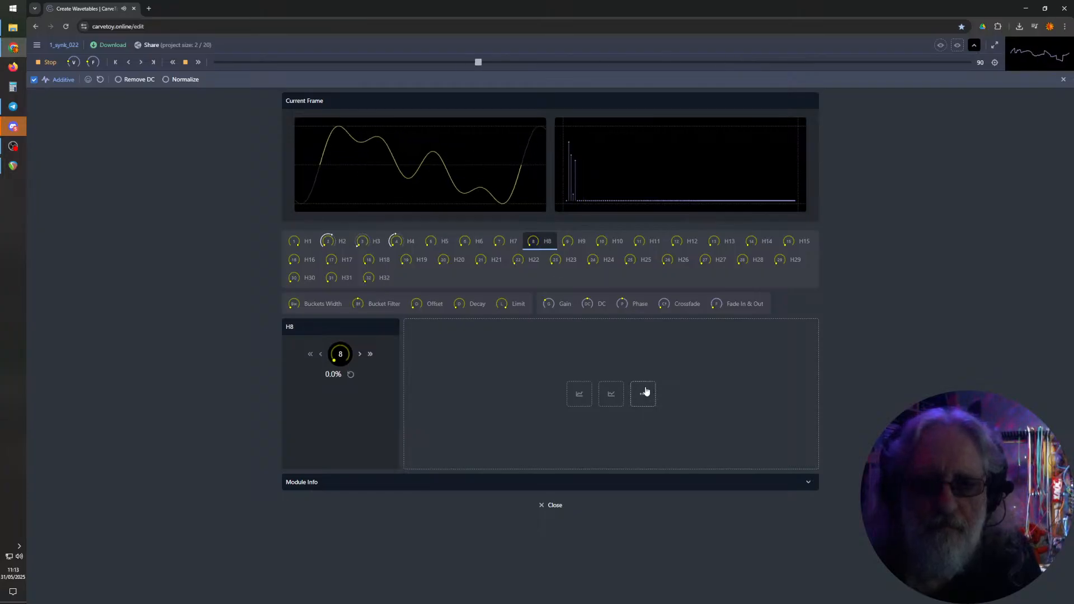
{"action": "left_click", "coordinate": [618, 398]}
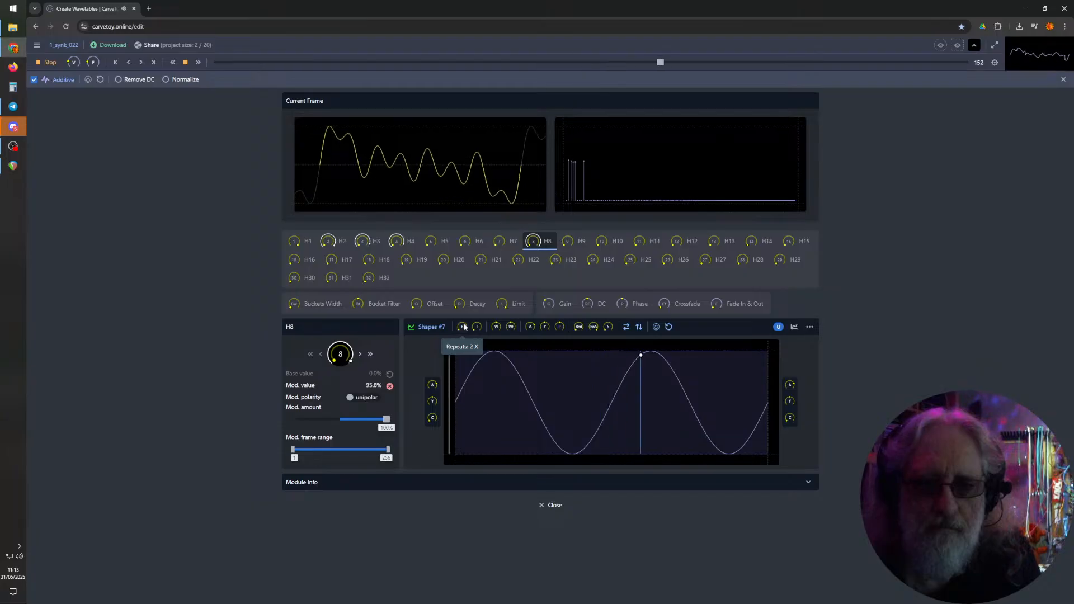
{"action": "scroll", "coordinate": [463, 327], "scroll_direction": "up", "scroll_amount": 1}
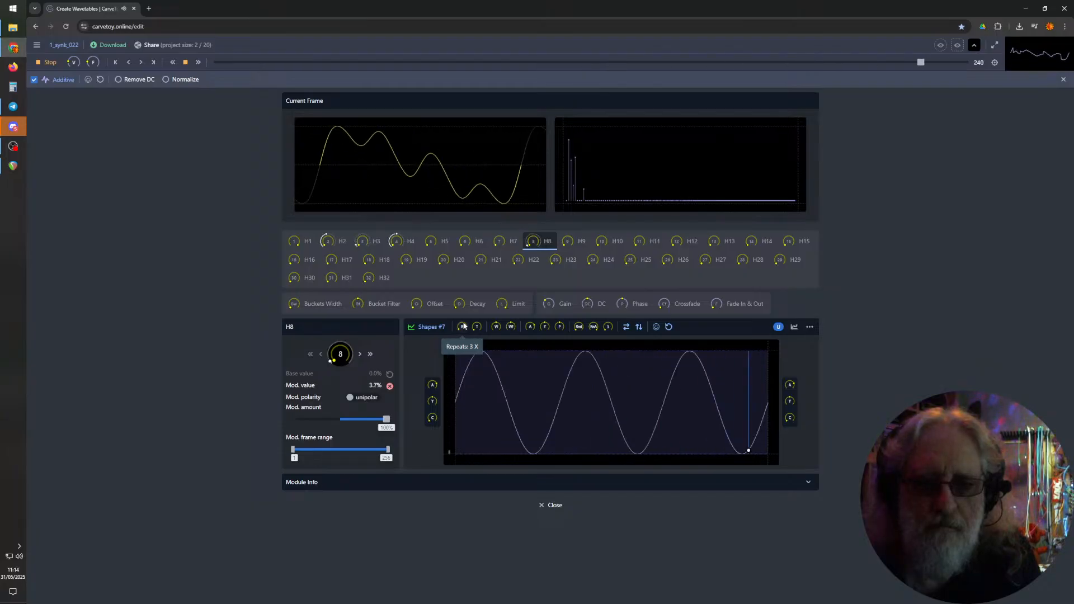
{"action": "scroll", "coordinate": [432, 417], "scroll_direction": "up", "scroll_amount": 5}
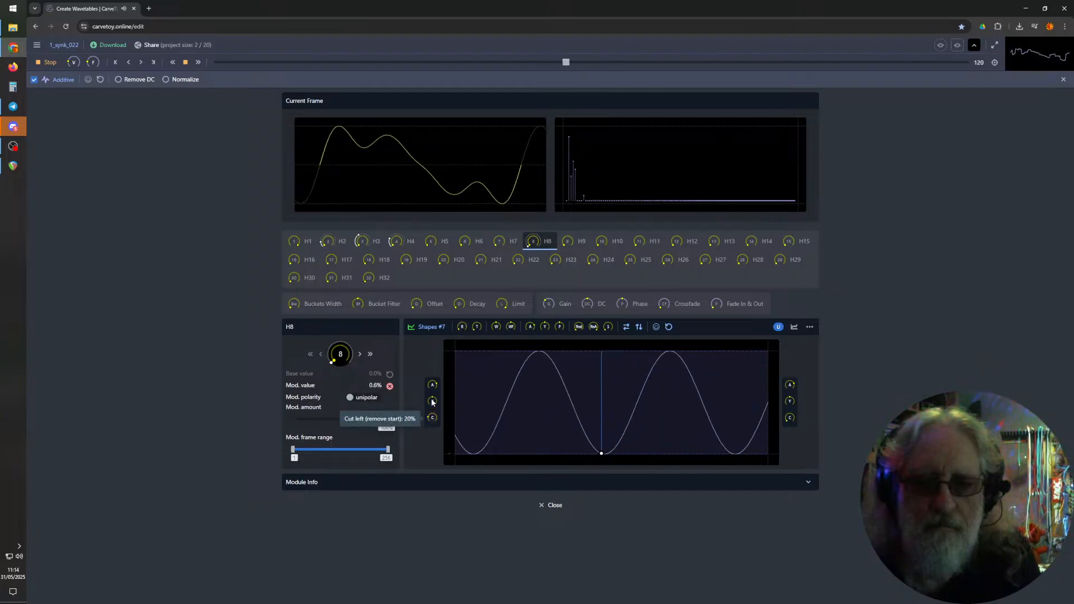
{"action": "scroll", "coordinate": [788, 414], "scroll_direction": "up", "scroll_amount": 2}
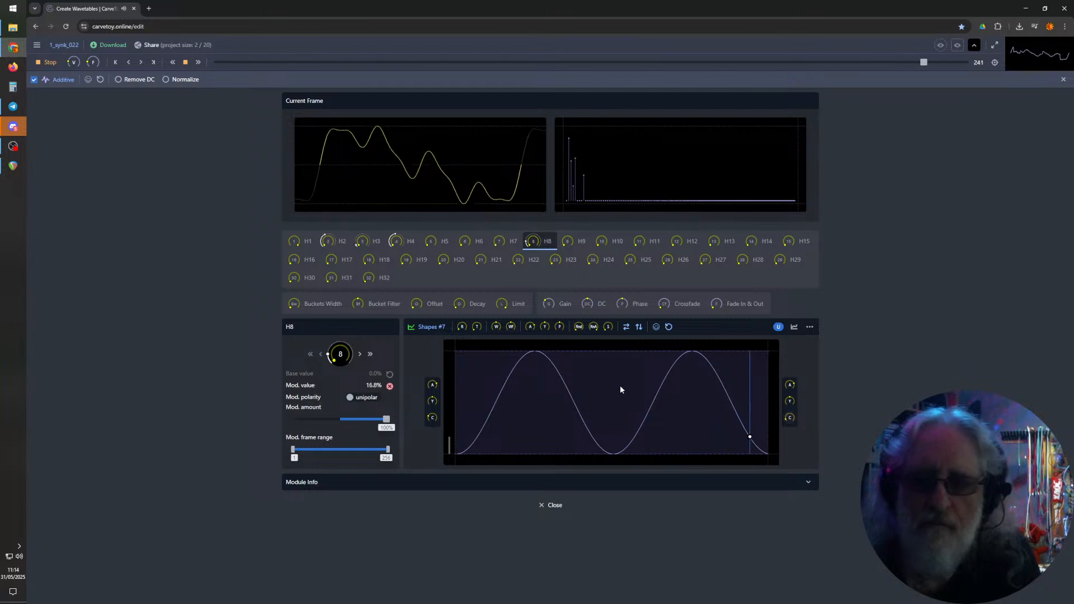
{"action": "left_click", "coordinate": [1064, 80]}
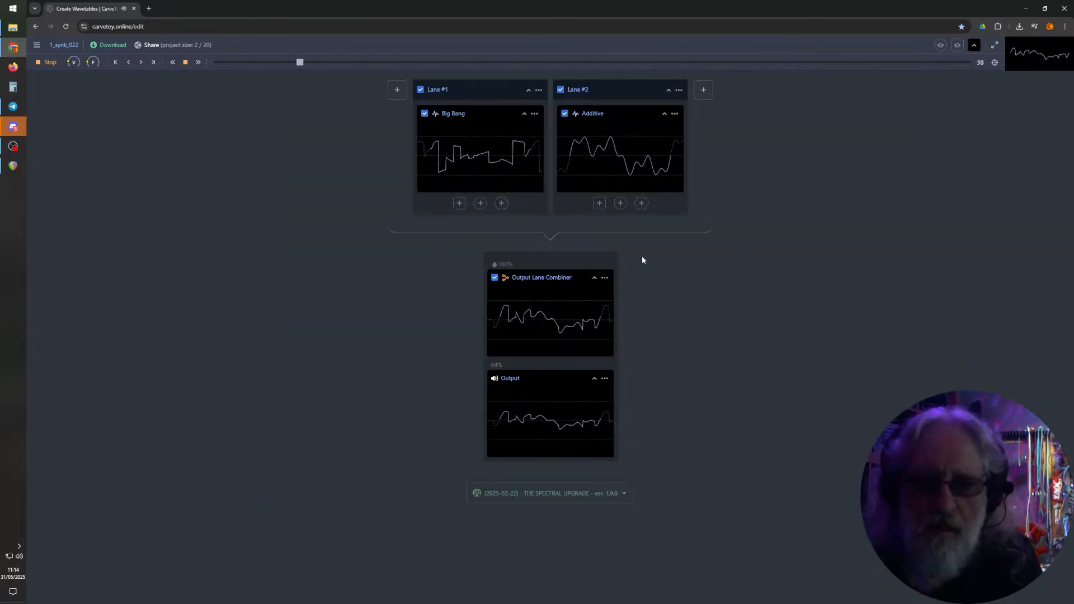
- Split the Big Bang signal in Lane #1 and feed it into a new Ring Modulation combiner below Additive in Lane #2
{"action": "left_click", "coordinate": [501, 203]}
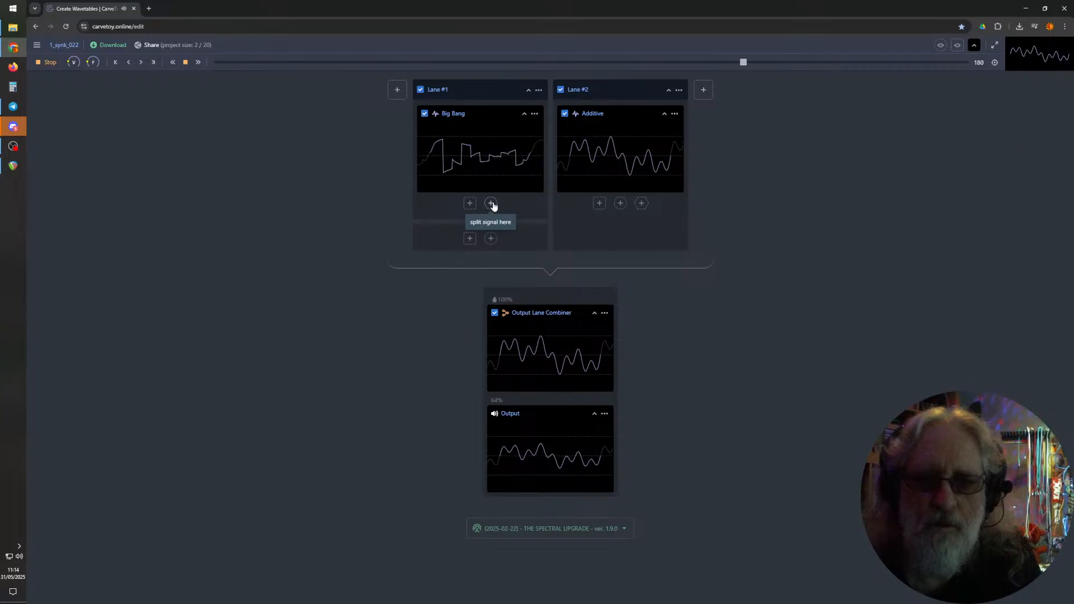
{"action": "left_click", "coordinate": [491, 204]}
{"action": "left_click", "coordinate": [620, 205]}
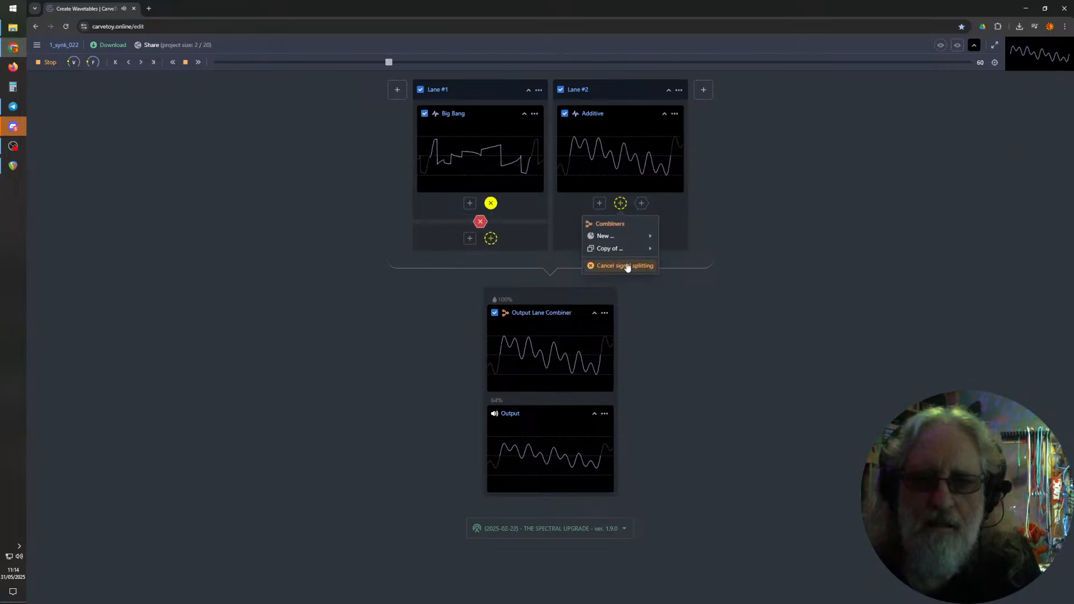
{"action": "left_click", "coordinate": [609, 236]}
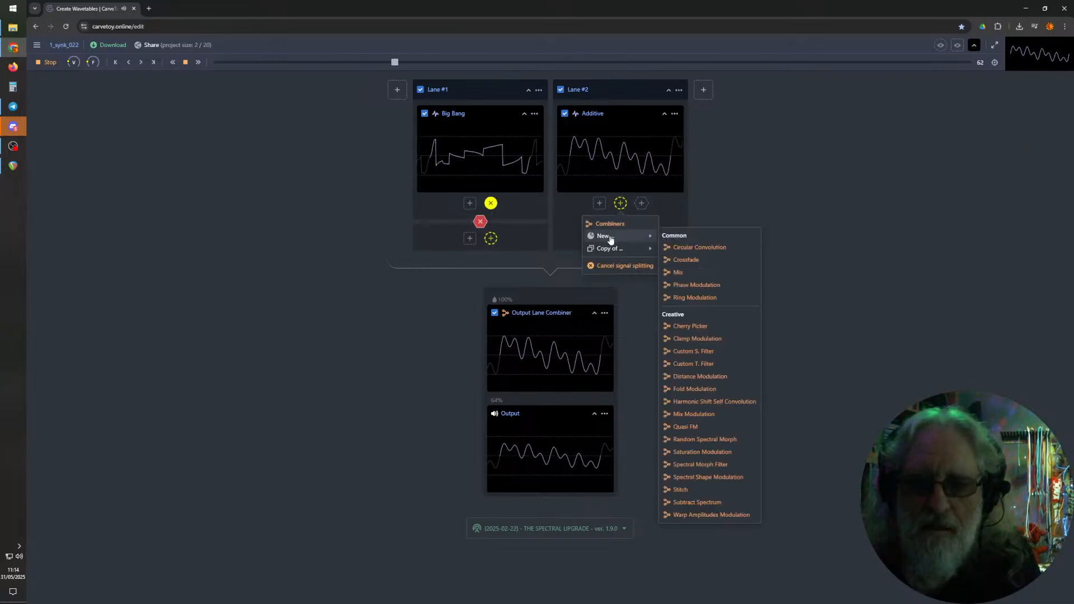
{"action": "left_click", "coordinate": [695, 298]}
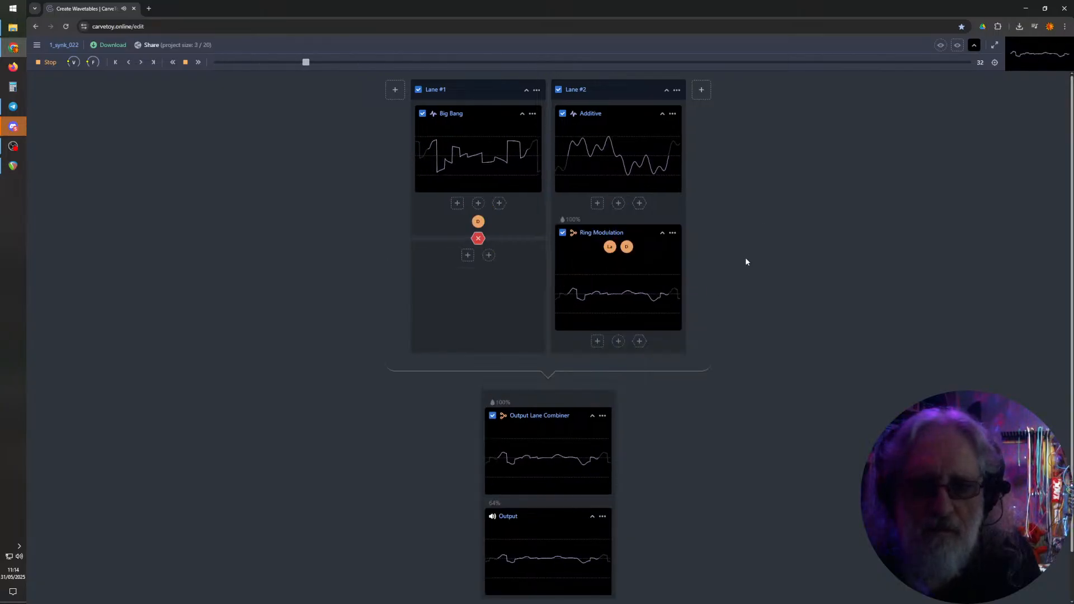
- Try different Amount and Modulator DC settings on the Ring Modulation combiner
{"action": "mouse_move", "coordinate": [631, 296]}
{"action": "mouse_move", "coordinate": [602, 269]}
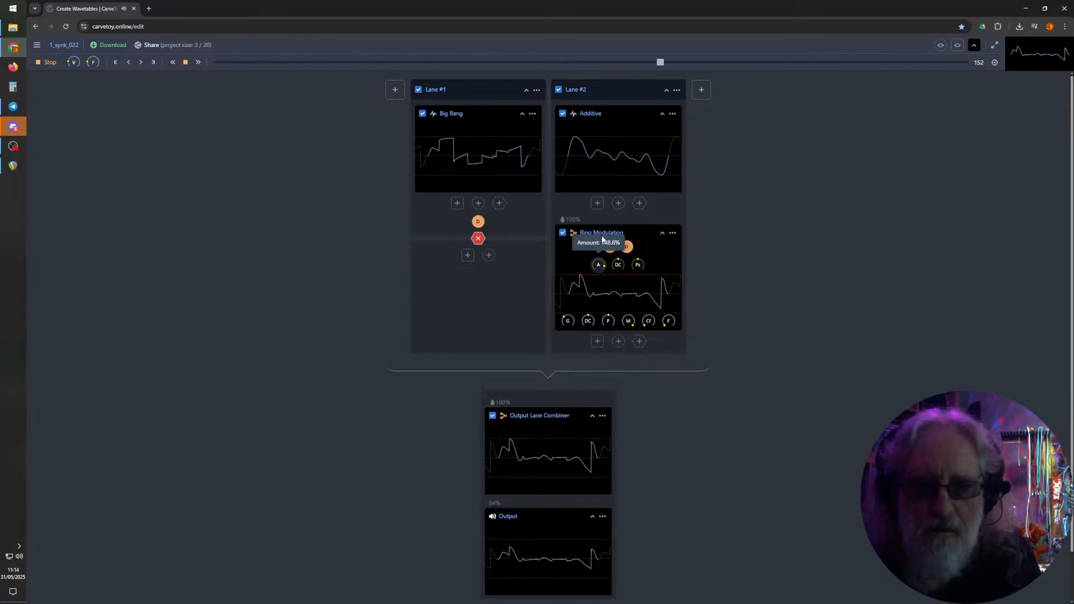
{"action": "left_click_drag", "start_coordinate": [602, 239], "coordinate": [604, 229]}
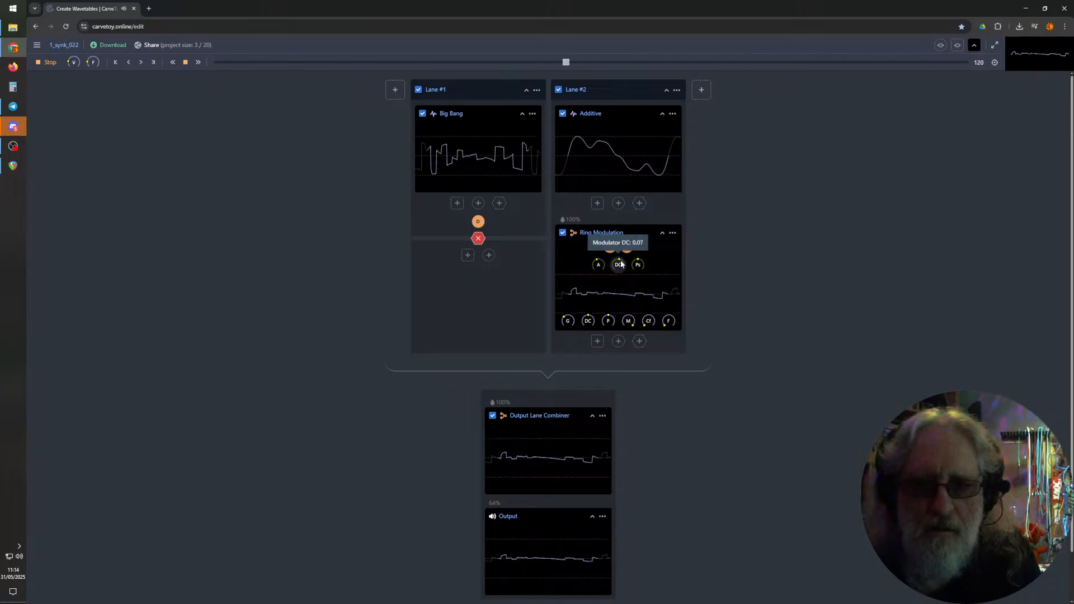
- Replace the Ring Modulation with a Mix combiner and modulate its Mix Balance with a Shapes curve of 2 repeats
{"action": "left_click", "coordinate": [672, 234]}
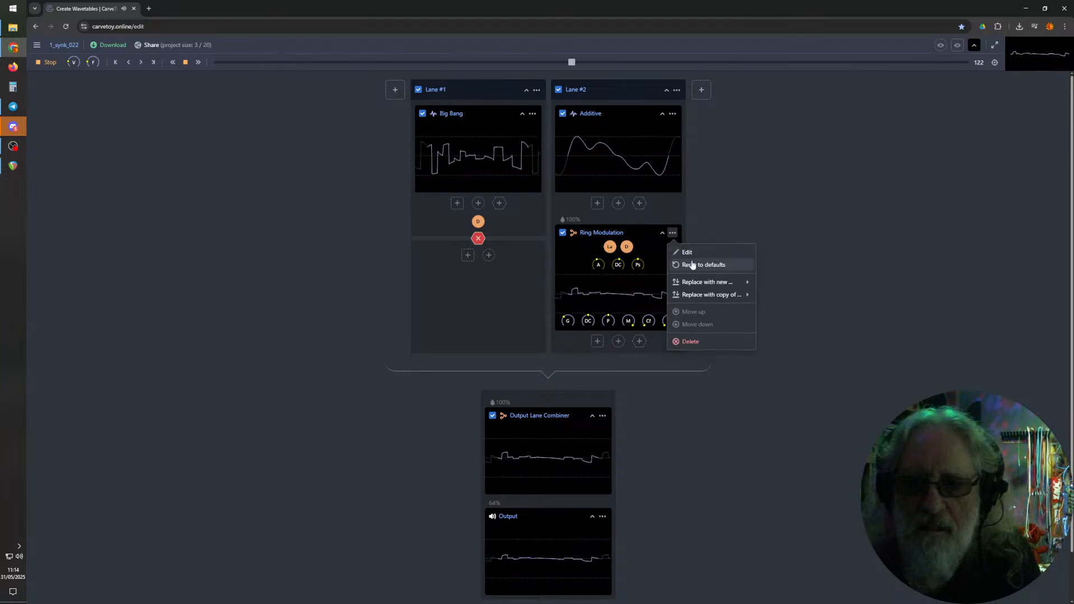
{"action": "mouse_move", "coordinate": [690, 284]}
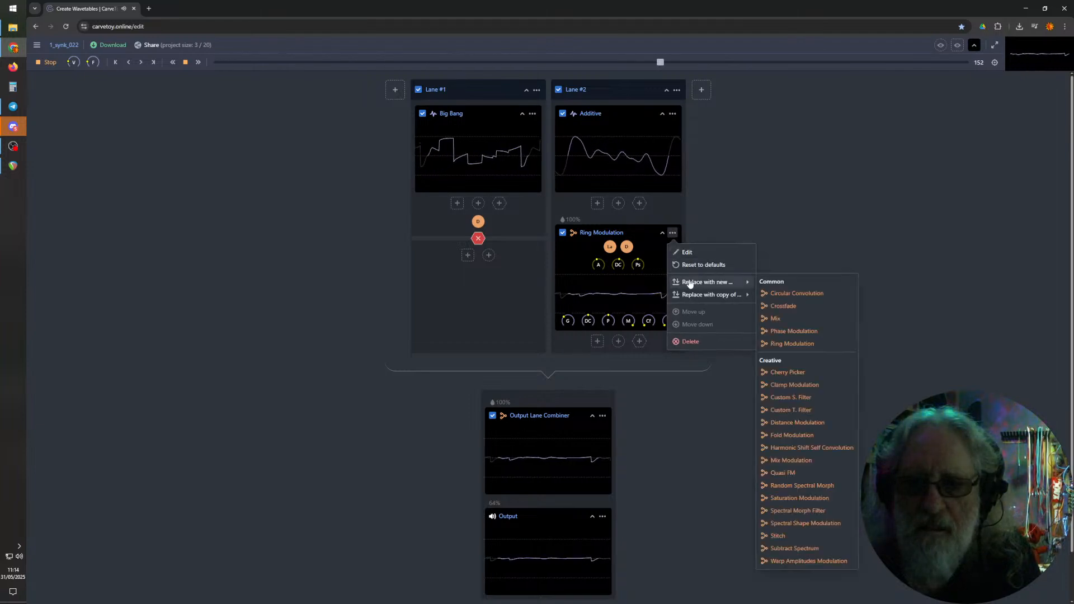
{"action": "left_click", "coordinate": [776, 319]}
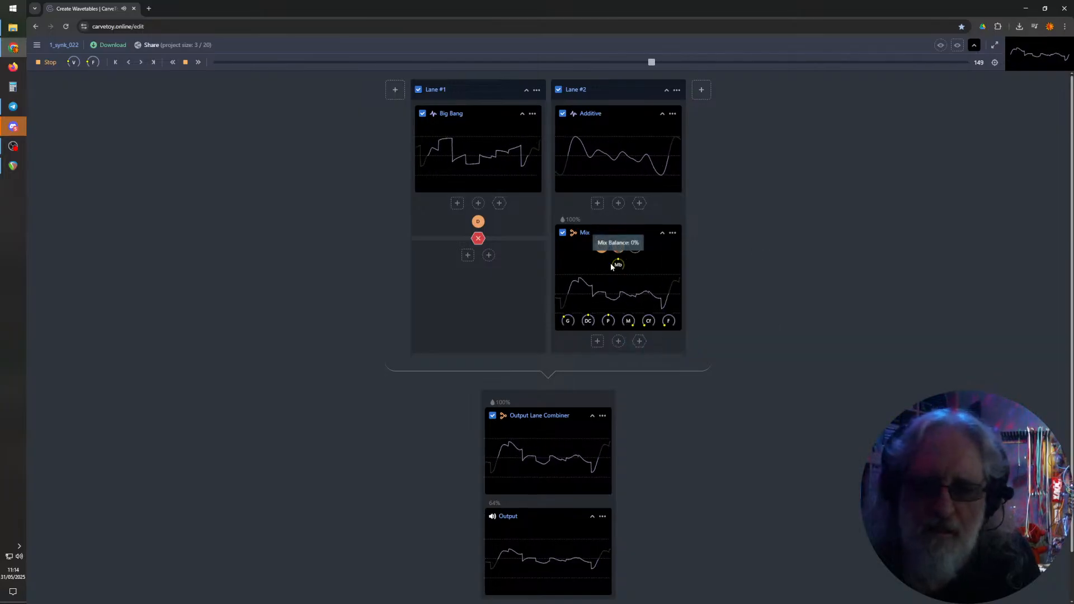
{"action": "left_click", "coordinate": [585, 286]}
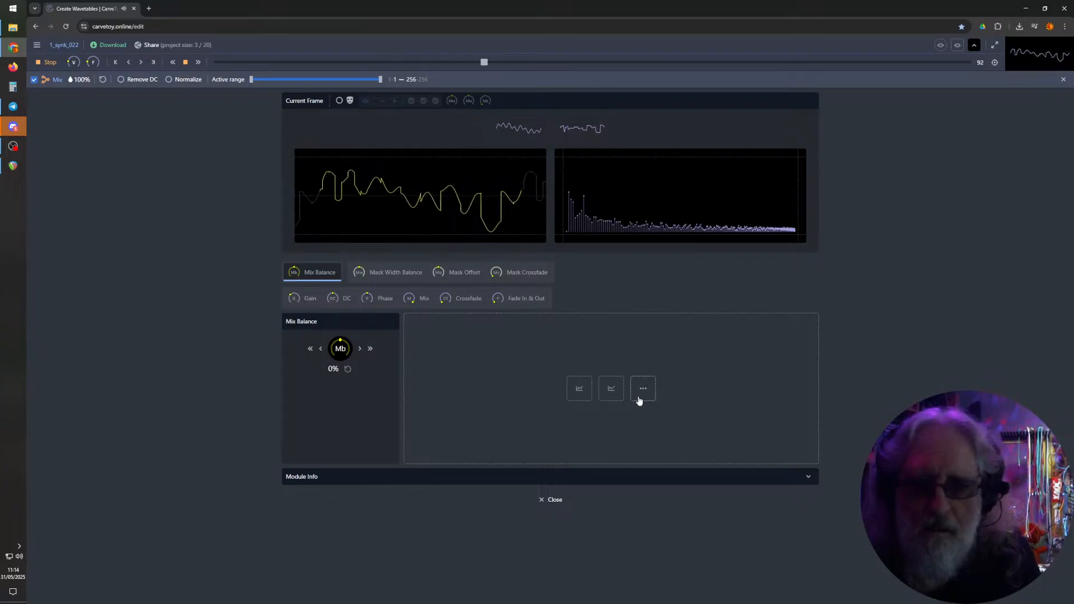
{"action": "left_click", "coordinate": [611, 392]}
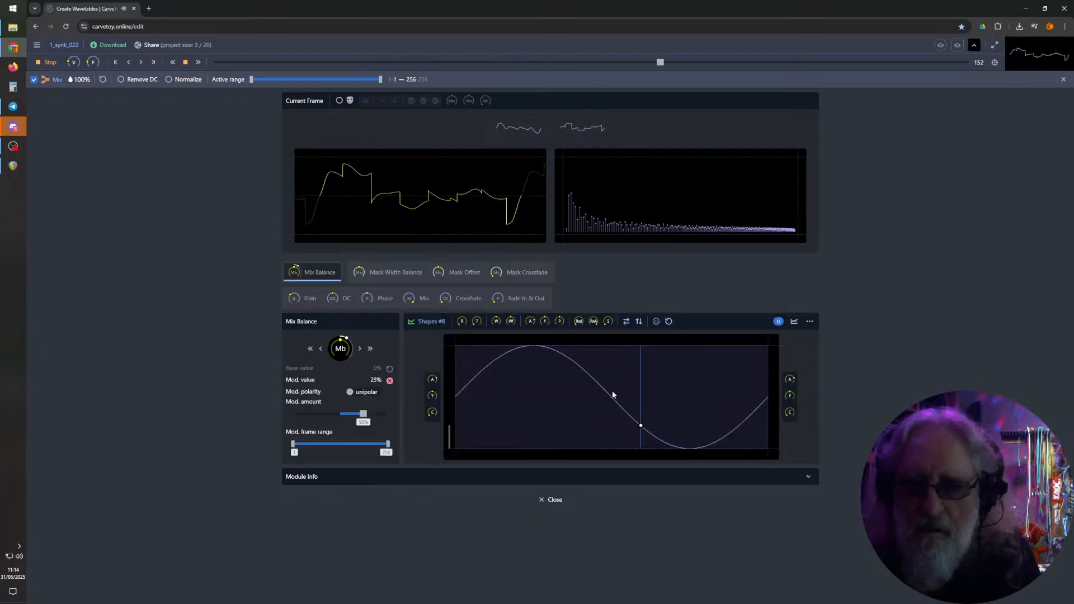
{"action": "left_click", "coordinate": [462, 322]}
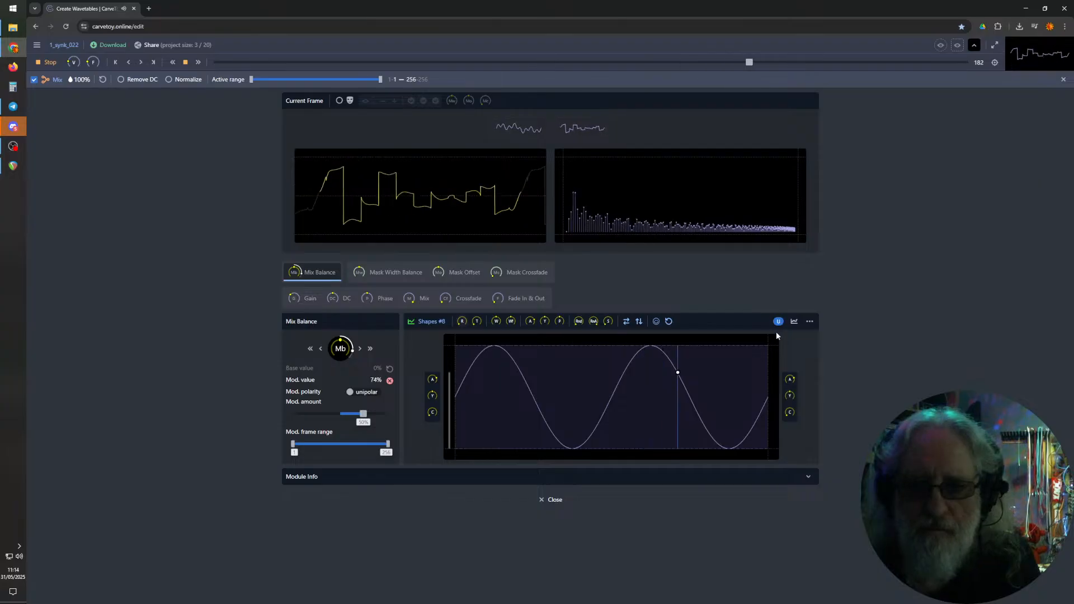
{"action": "left_click", "coordinate": [1060, 80]}
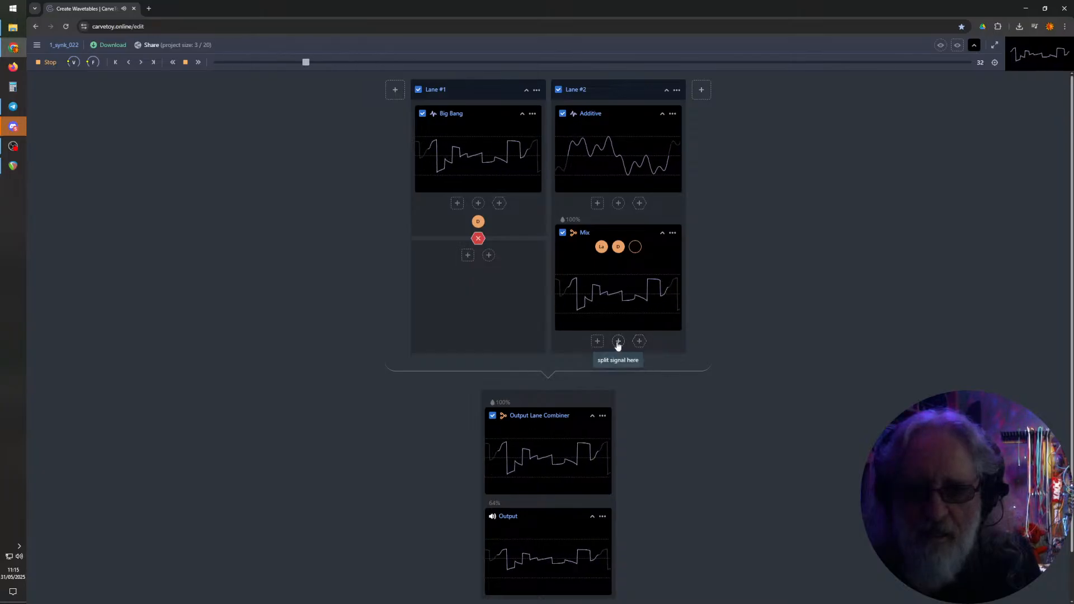
- Add a Filter effect after the Mix combiner in Lane #2 and adjust its cutoff and Q
{"action": "left_click", "coordinate": [597, 341]}
{"action": "mouse_move", "coordinate": [585, 376]}
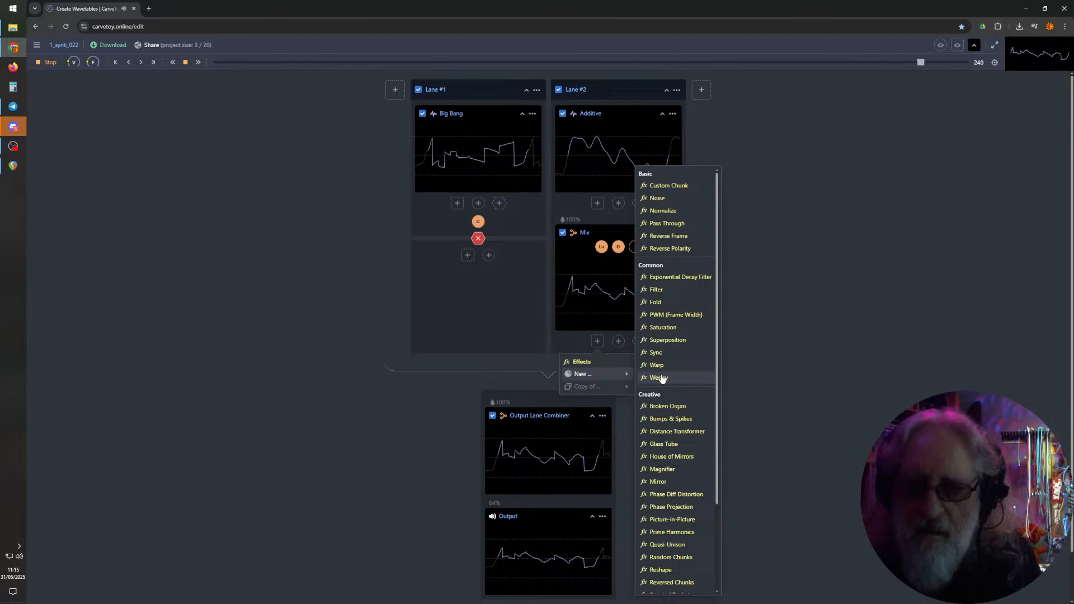
{"action": "left_click", "coordinate": [656, 289]}
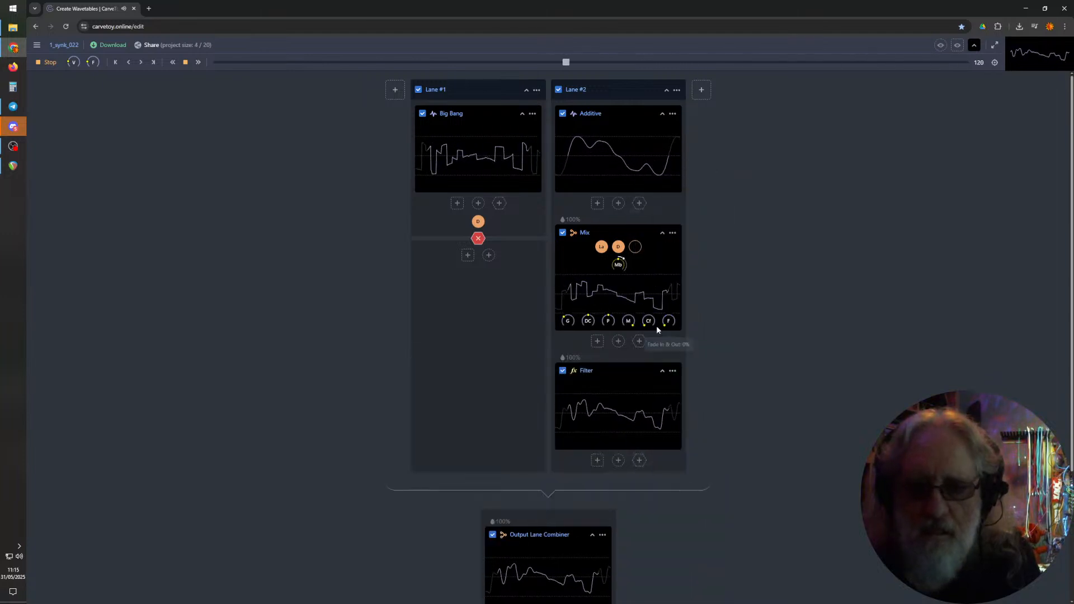
{"action": "mouse_move", "coordinate": [576, 381]}
{"action": "left_click_drag", "start_coordinate": [597, 385], "coordinate": [599, 382]}
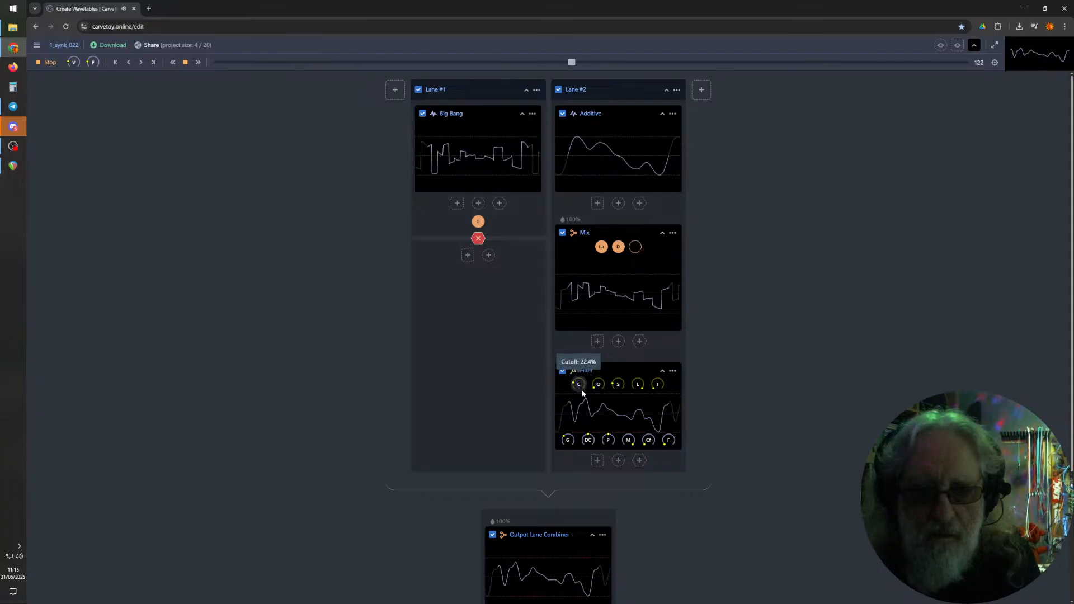
{"action": "mouse_move", "coordinate": [614, 414]}
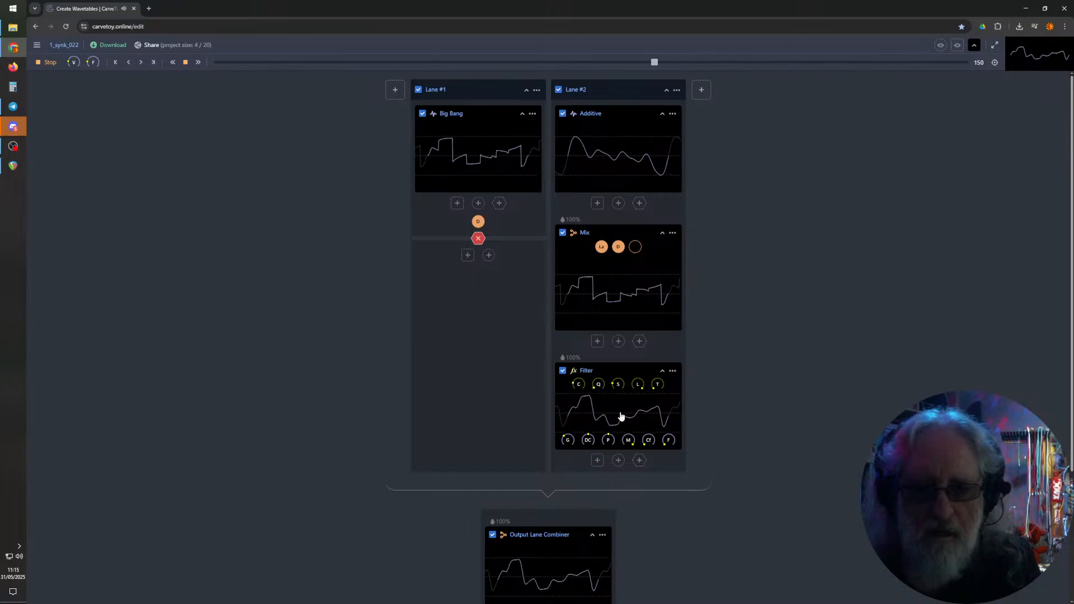
- In the Filter settings, set Q to 20.5%, the slope to steep 64% and the gain to 76%
{"action": "left_click", "coordinate": [620, 415]}
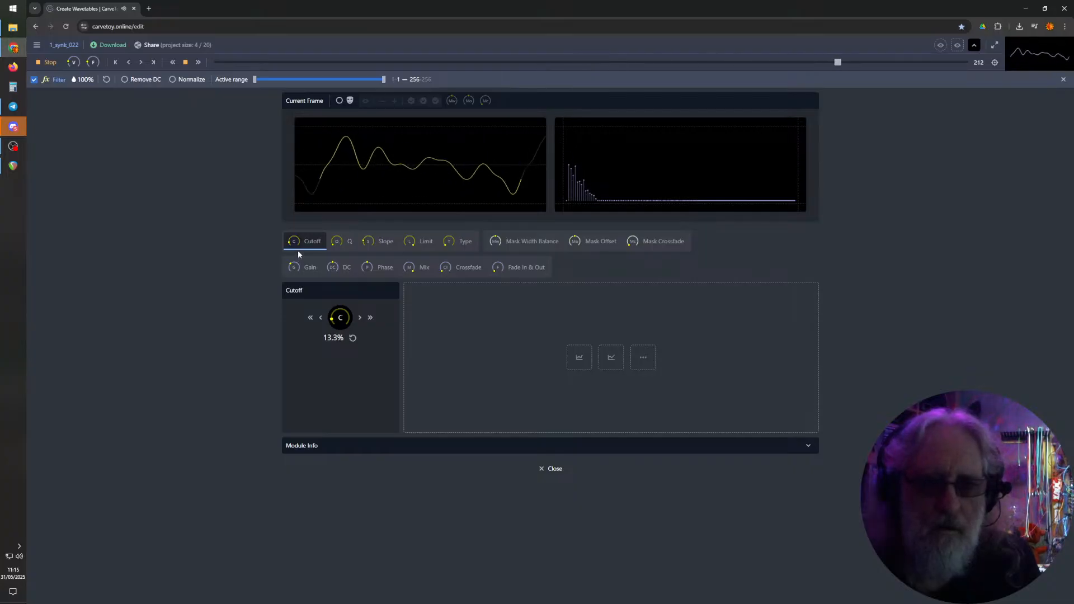
{"action": "left_click", "coordinate": [336, 242]}
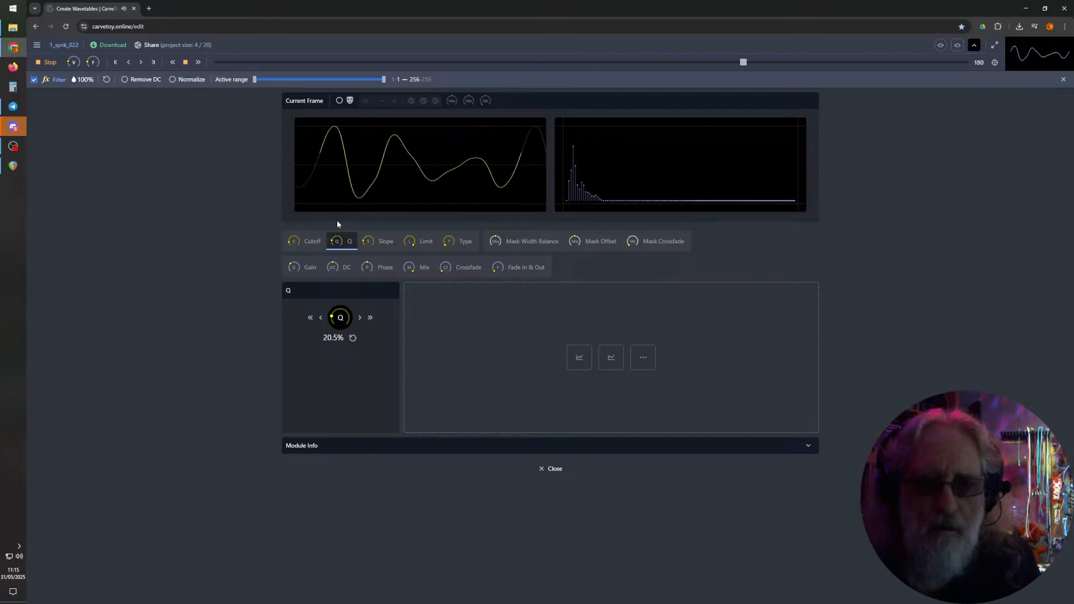
{"action": "left_click", "coordinate": [369, 234]}
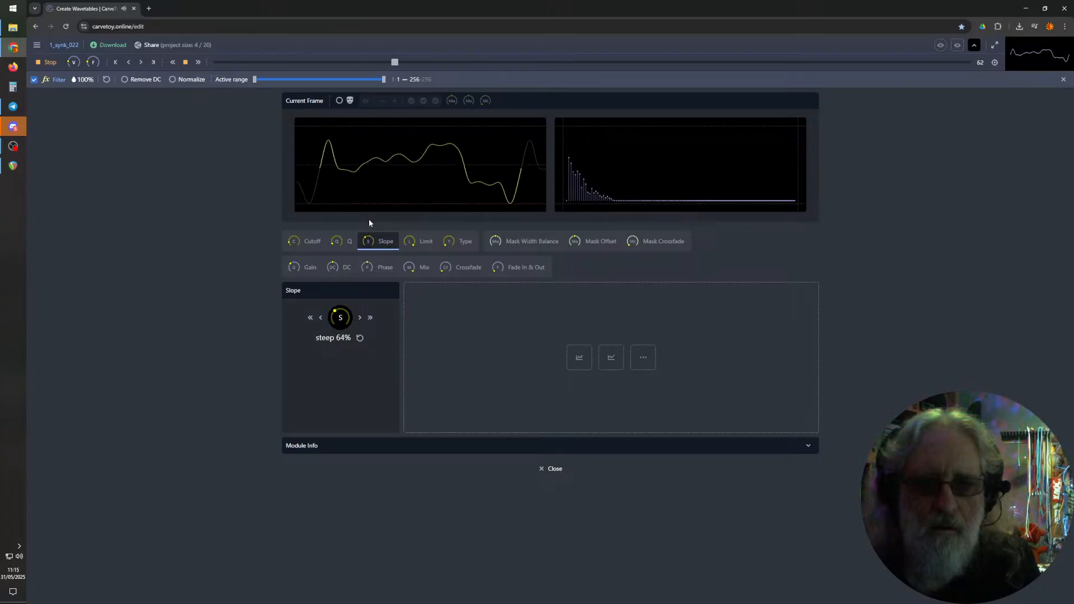
{"action": "left_click", "coordinate": [299, 271]}
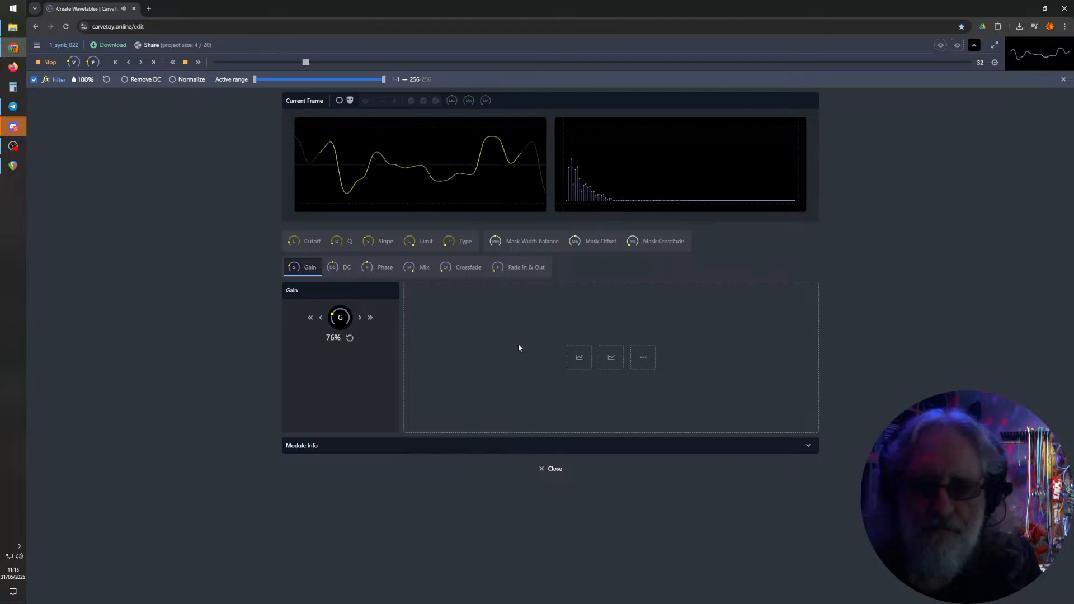
- Try a Shapes modulation on the Filter's gain and remove it again
{"action": "left_click", "coordinate": [612, 360]}
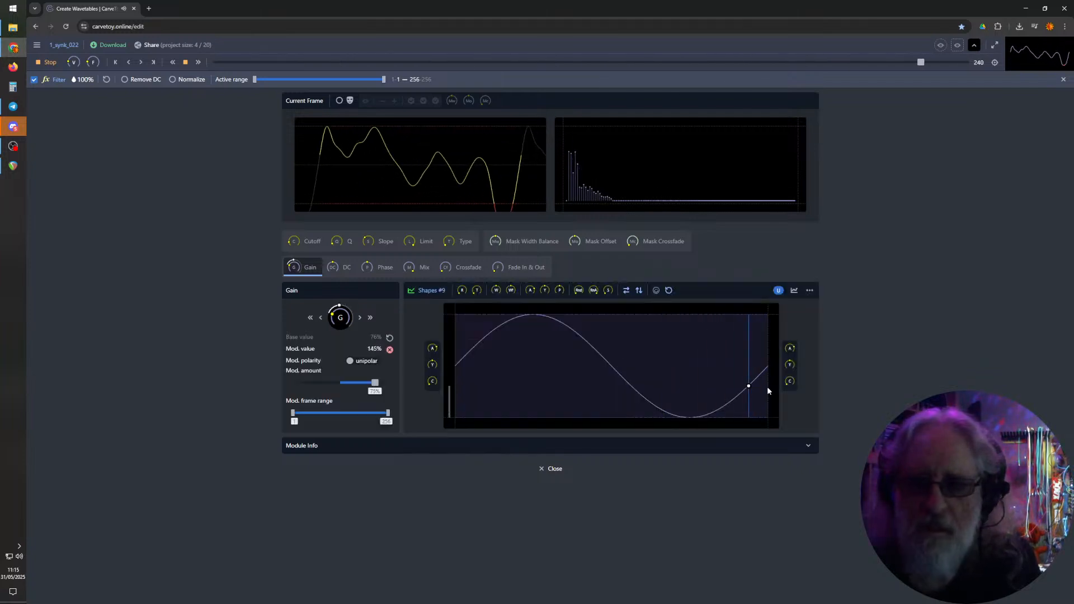
{"action": "left_click", "coordinate": [810, 290]}
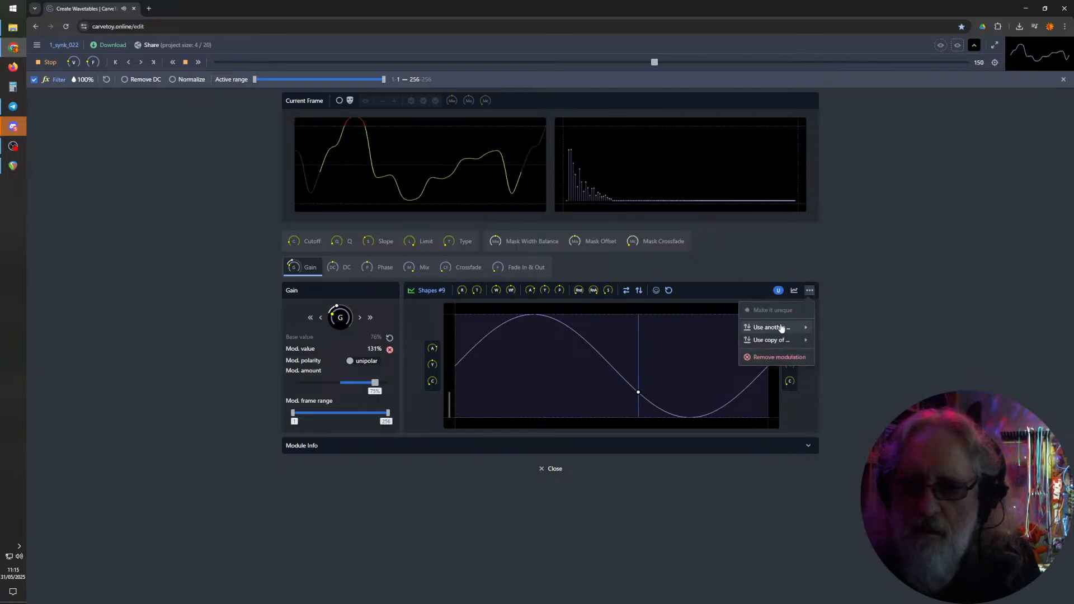
{"action": "left_click", "coordinate": [769, 359]}
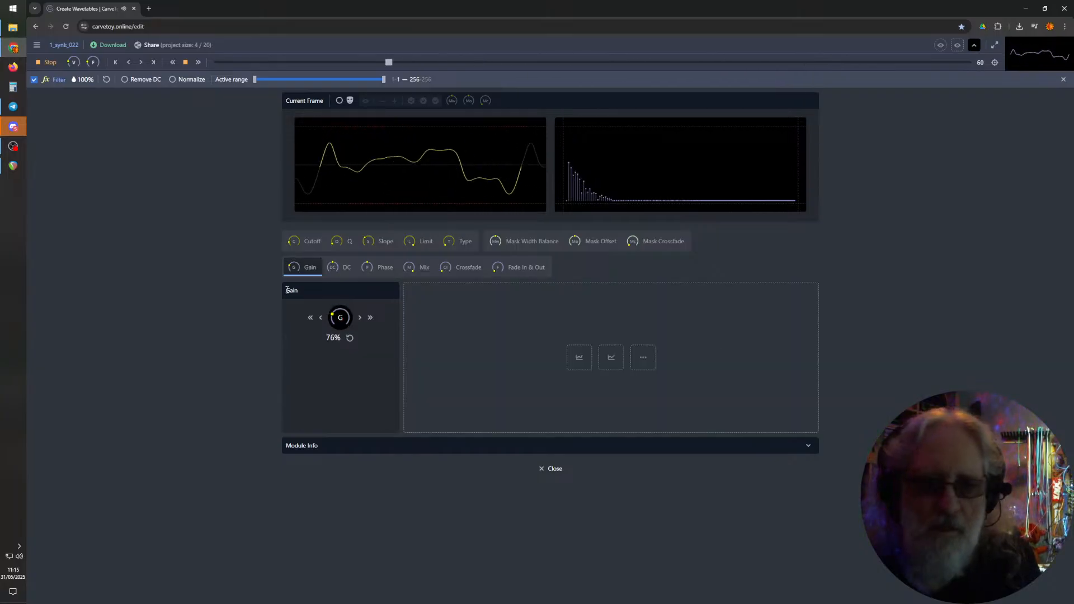
- Modulate the Filter's cutoff with a Shapes curve and set the curve to 3 repeats
{"action": "left_click", "coordinate": [312, 245]}
{"action": "left_click", "coordinate": [611, 357]}
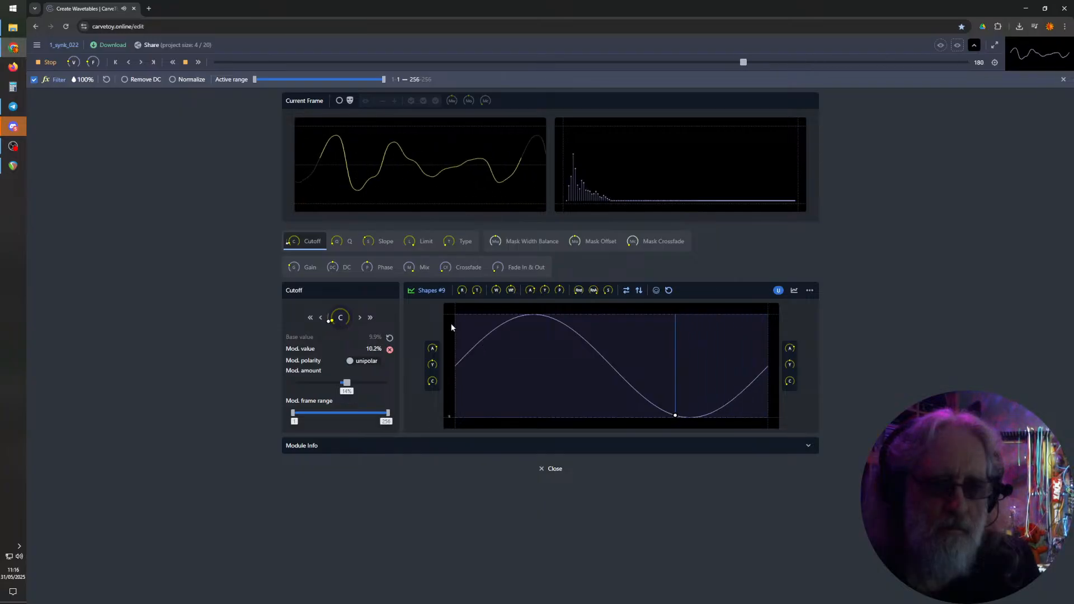
{"action": "left_click_drag", "start_coordinate": [463, 292], "coordinate": [462, 289]}
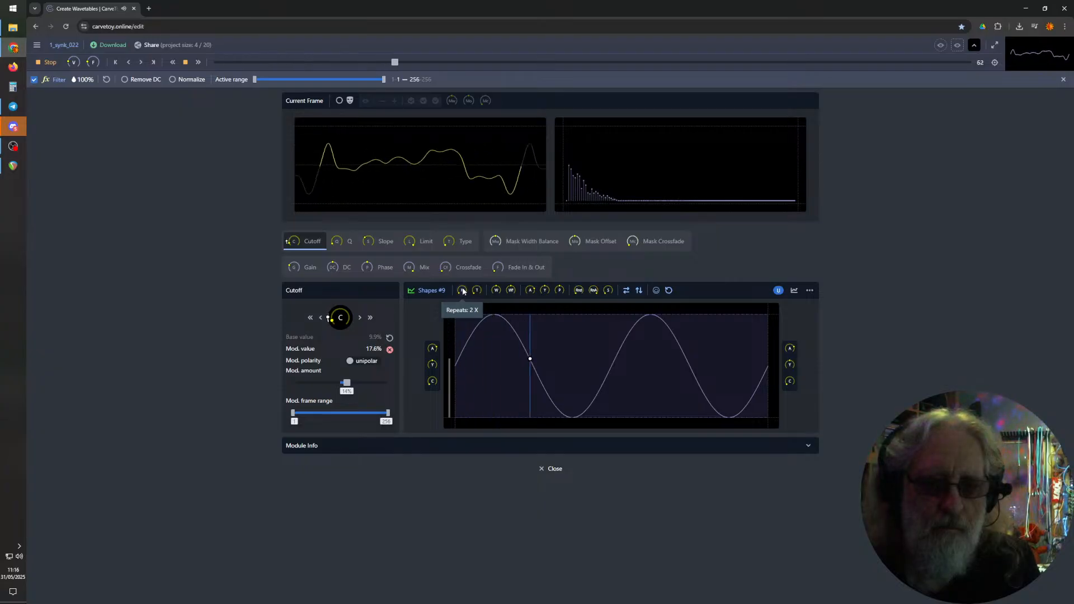
{"action": "left_click_drag", "start_coordinate": [463, 291], "coordinate": [462, 286]}
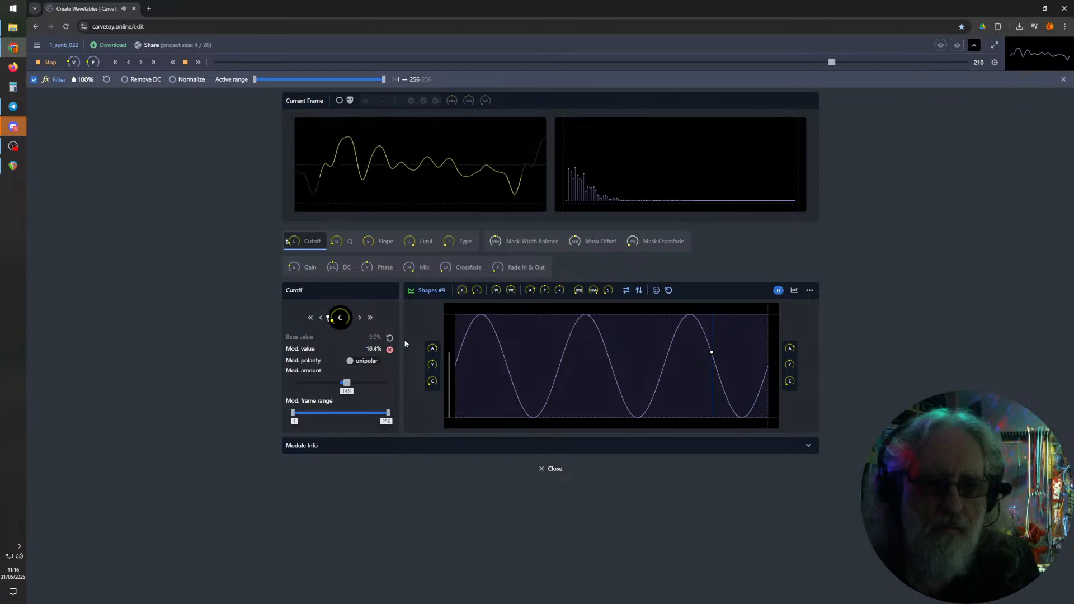
- Set the cutoff curve's right amplitude to 76% and right Y offset to 19%, lower its left Y offset, and close the Filter settings
{"action": "left_click_drag", "start_coordinate": [434, 350], "coordinate": [435, 359]}
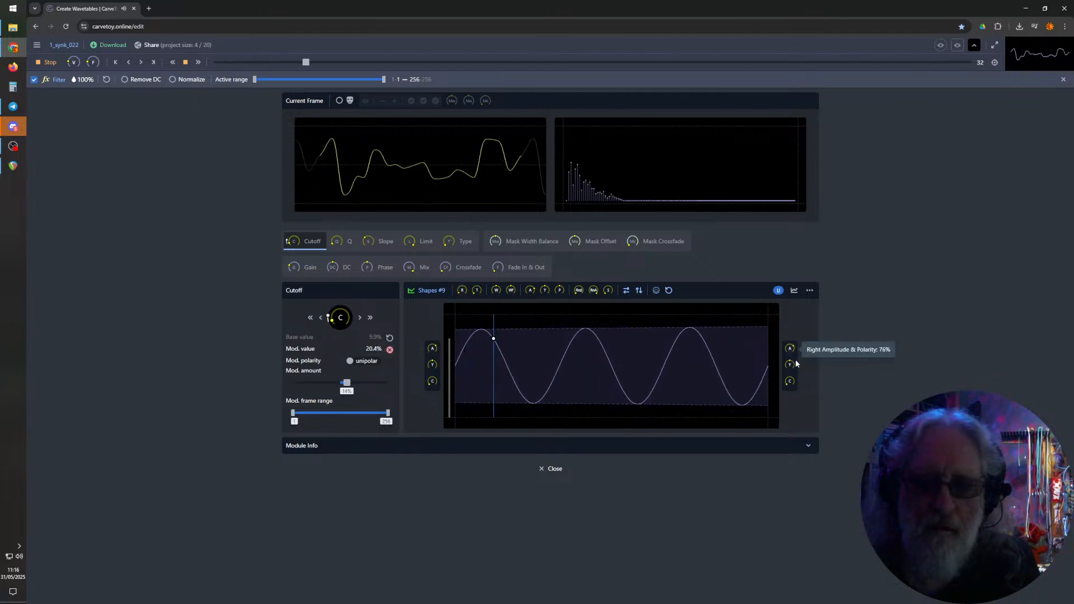
{"action": "left_click_drag", "start_coordinate": [791, 365], "coordinate": [795, 360]}
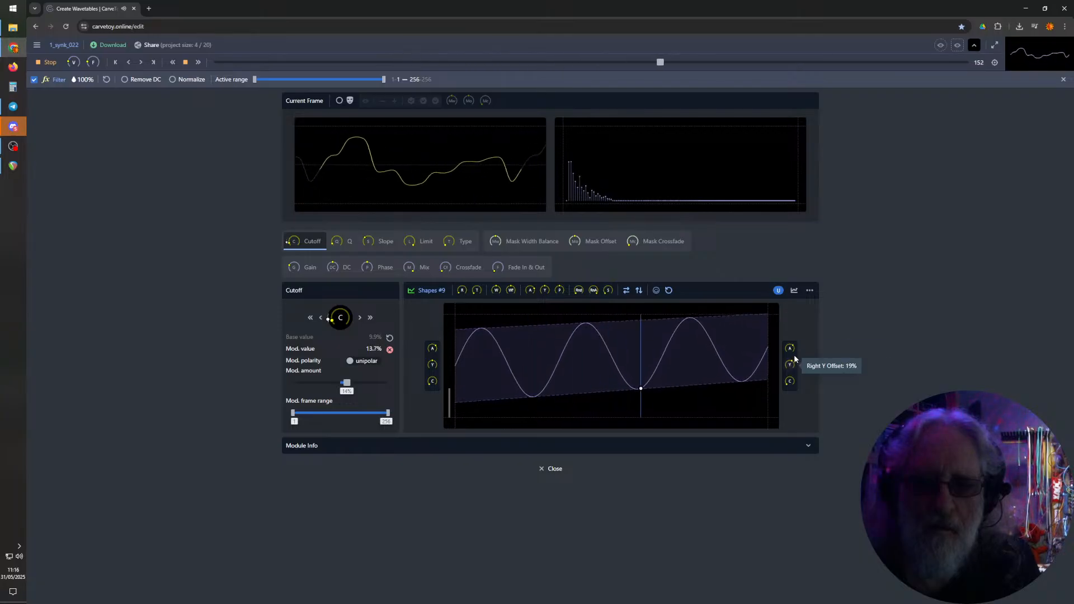
{"action": "mouse_move", "coordinate": [434, 363]}
{"action": "left_mouse_down"}
{"action": "mouse_move", "coordinate": [434, 385]}
{"action": "mouse_move", "coordinate": [435, 373]}
{"action": "left_mouse_up"}
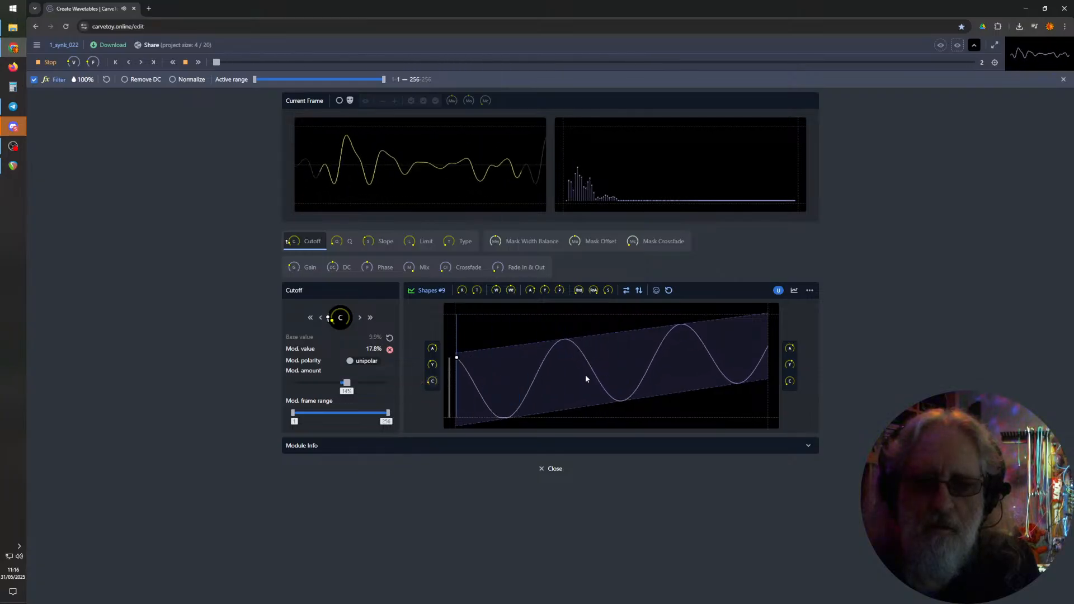
{"action": "left_click_drag", "start_coordinate": [792, 386], "coordinate": [793, 375]}
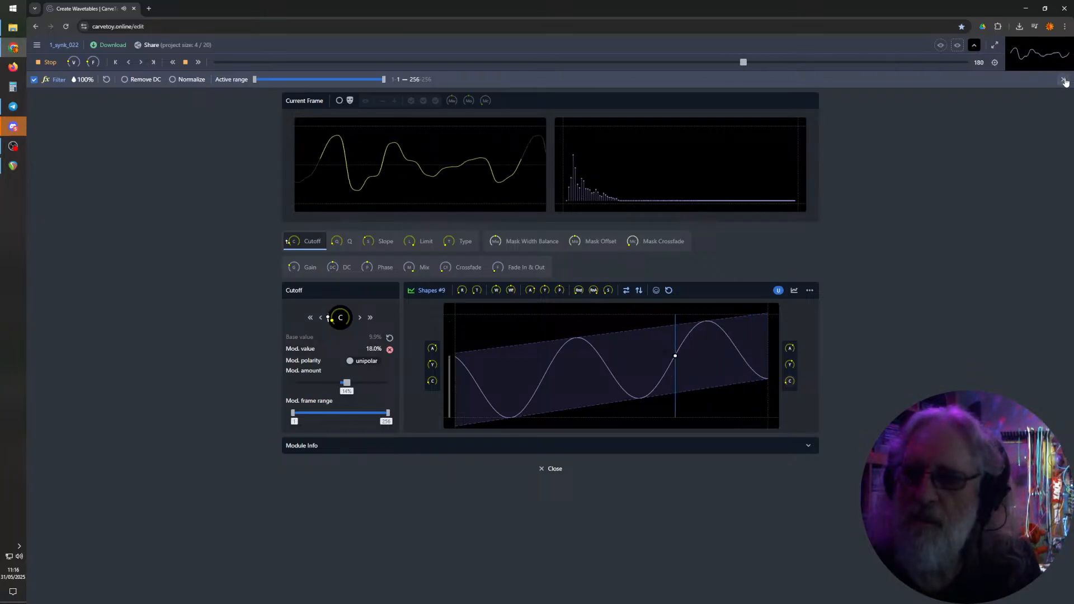
{"action": "left_click", "coordinate": [1063, 79]}
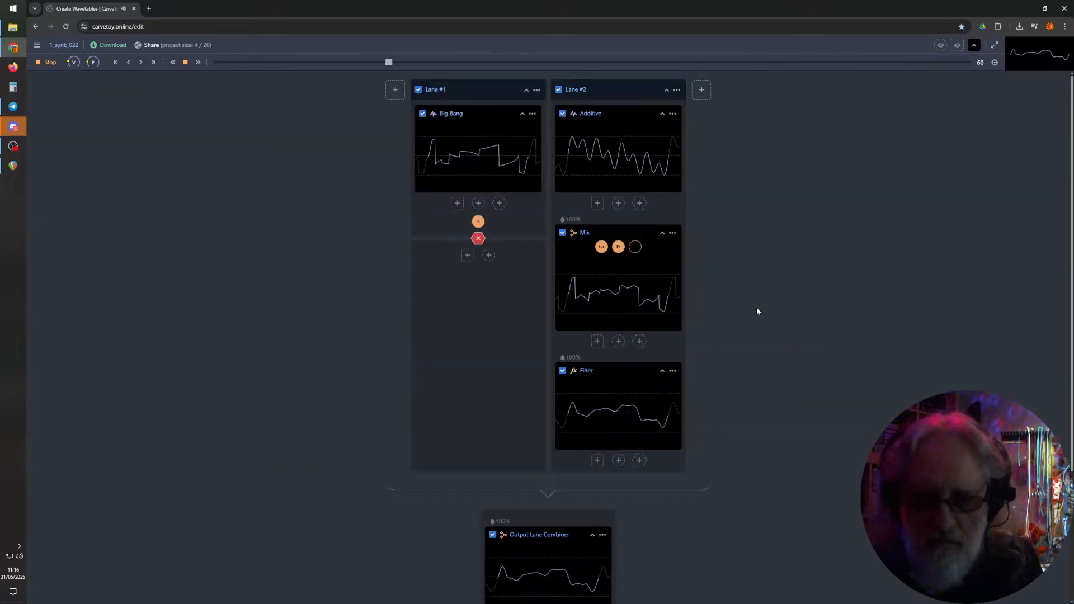
- Download the wavetable as 1_synk_023 in a ZIP of multiple 2048-sample, 16-bit WAVs and show the file in its folder
{"action": "scroll", "coordinate": [774, 300], "scroll_direction": "down", "scroll_amount": 3}
{"action": "scroll", "coordinate": [774, 300], "scroll_direction": "up", "scroll_amount": 3}
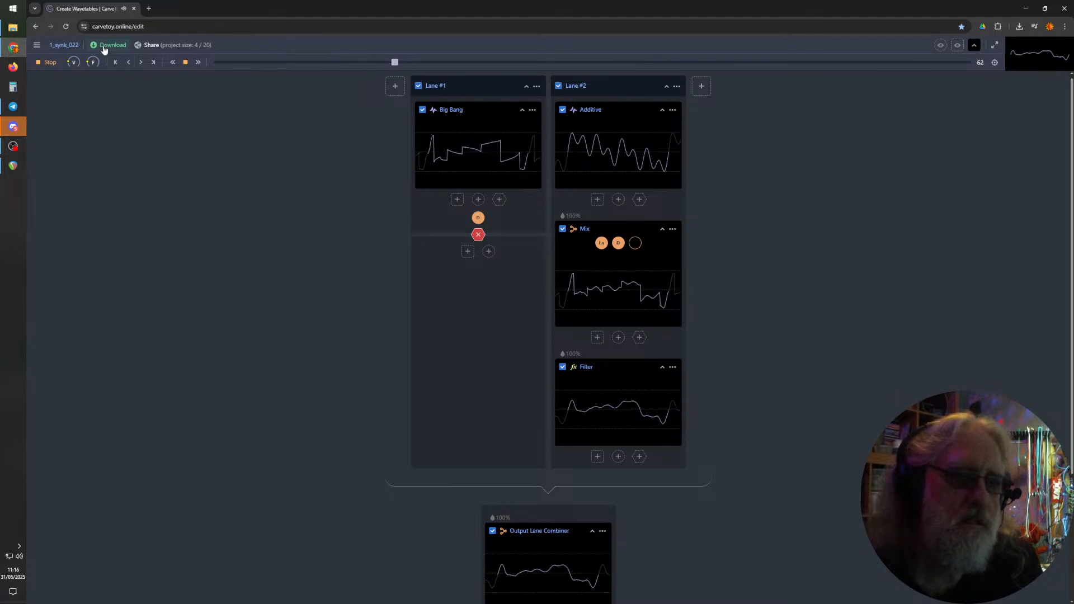
{"action": "left_click", "coordinate": [110, 45]}
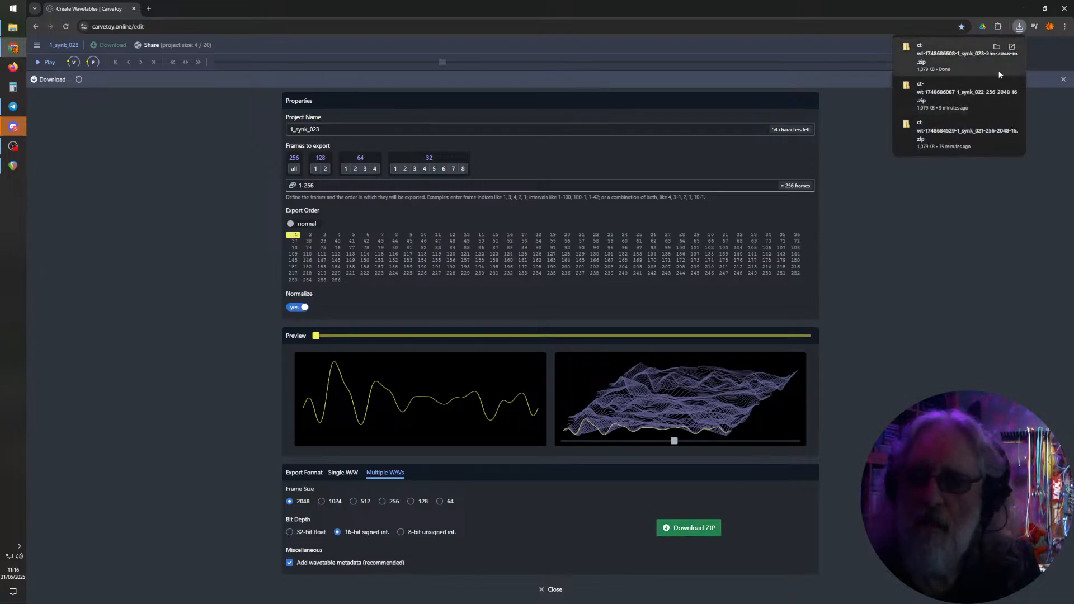
{"action": "left_click", "coordinate": [997, 47]}
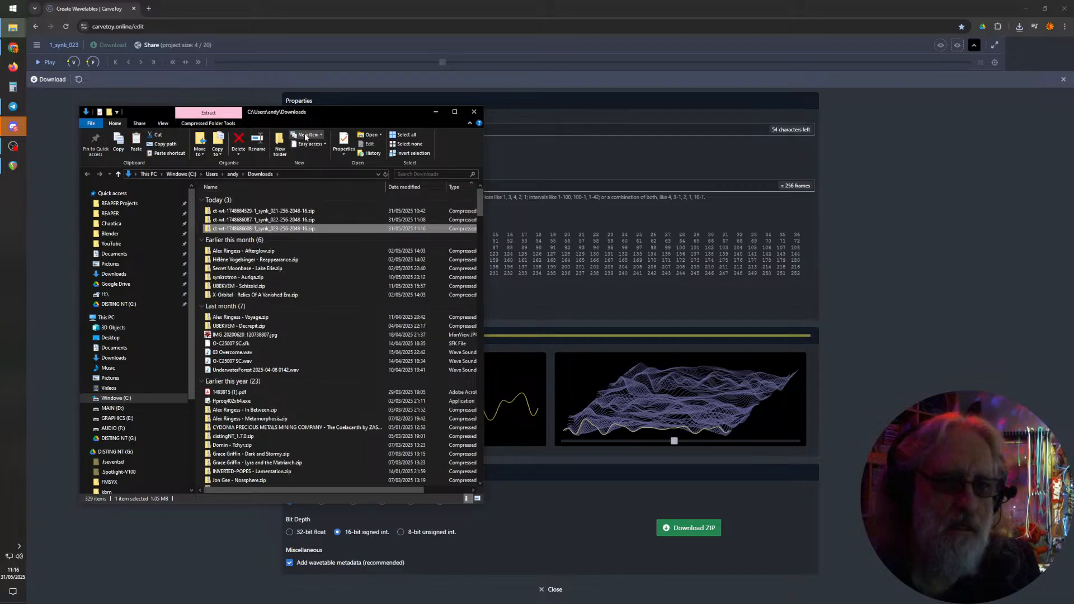
- Start extracting the 1_synk_023 ZIP and browse for a destination in Google Drive > Eurorack > Disting > WAVETABLES
{"action": "double_click", "coordinate": [279, 228]}
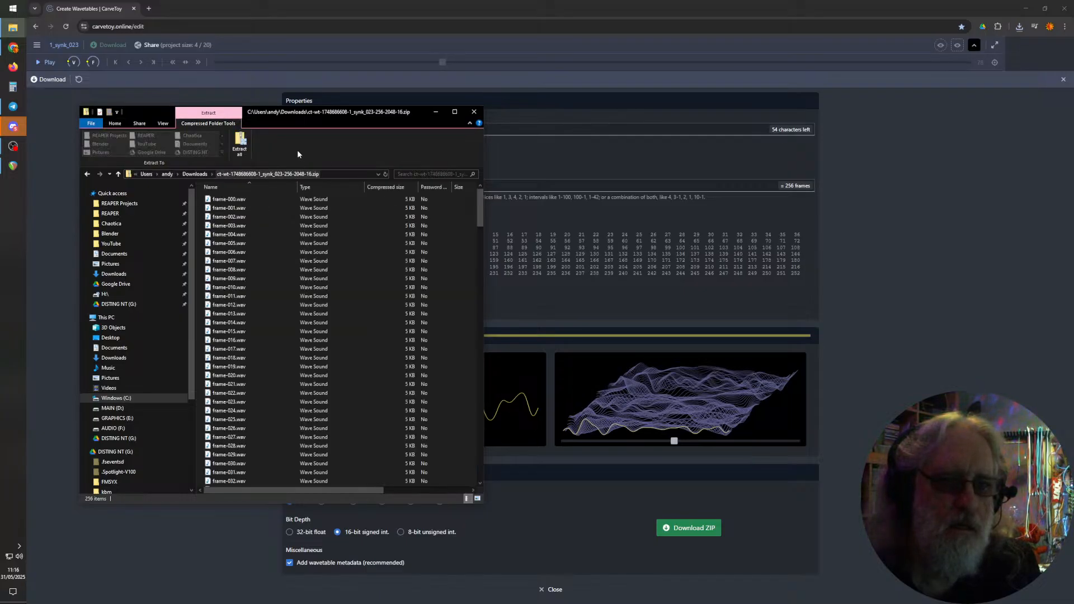
{"action": "left_click", "coordinate": [240, 142]}
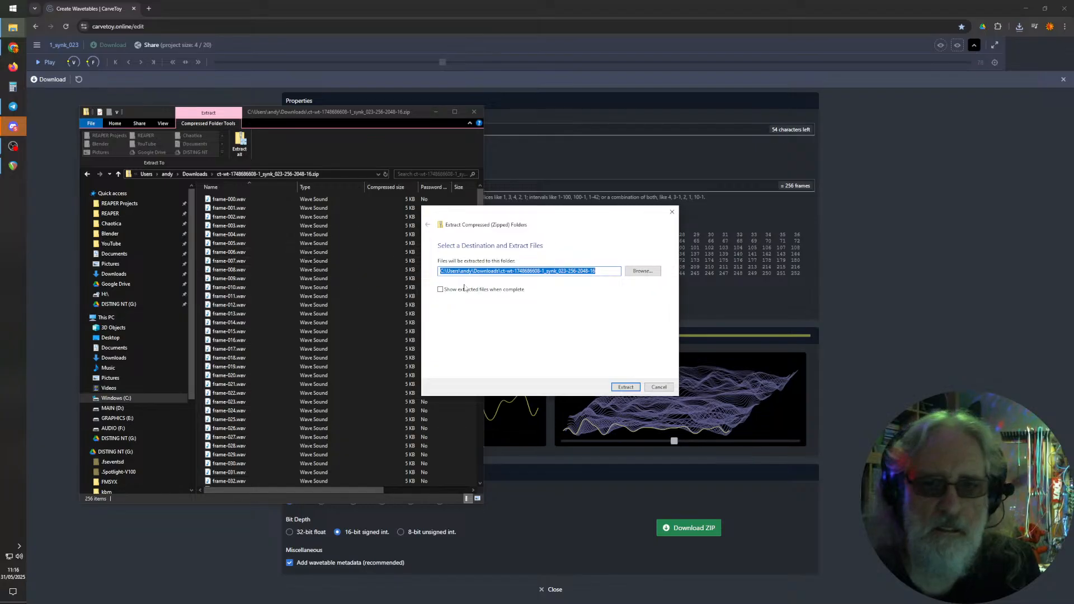
{"action": "left_click", "coordinate": [642, 272]}
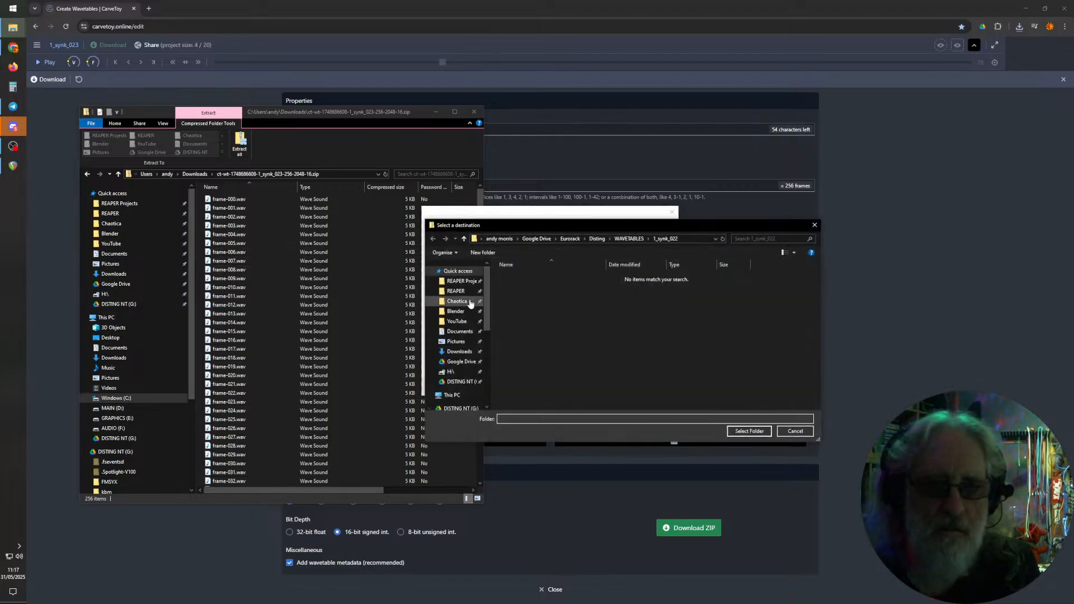
{"action": "left_click", "coordinate": [451, 363]}
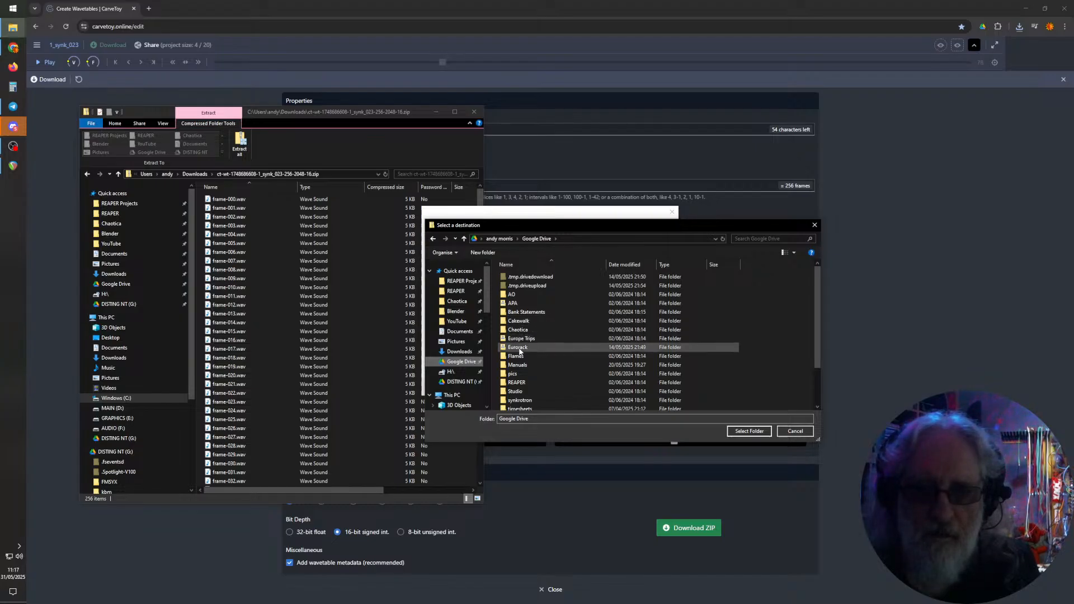
{"action": "double_click", "coordinate": [518, 348]}
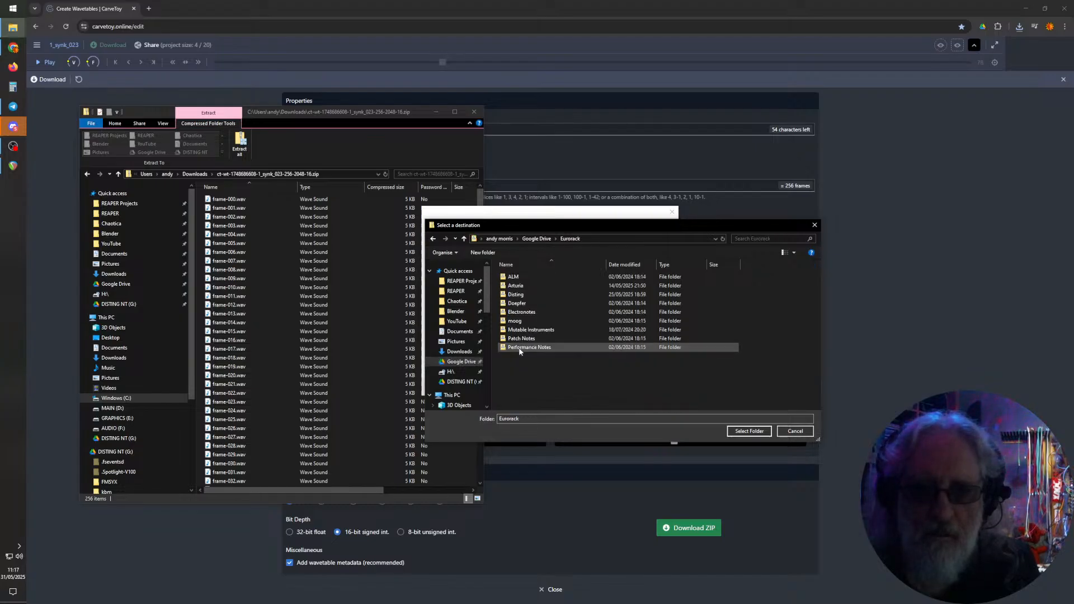
{"action": "double_click", "coordinate": [515, 296]}
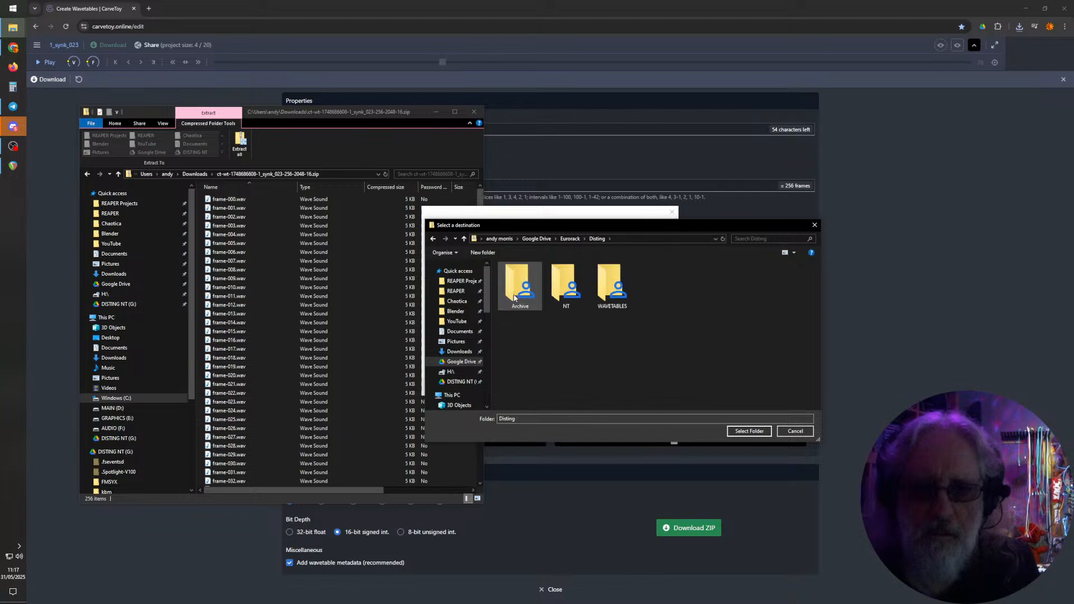
{"action": "double_click", "coordinate": [611, 284]}
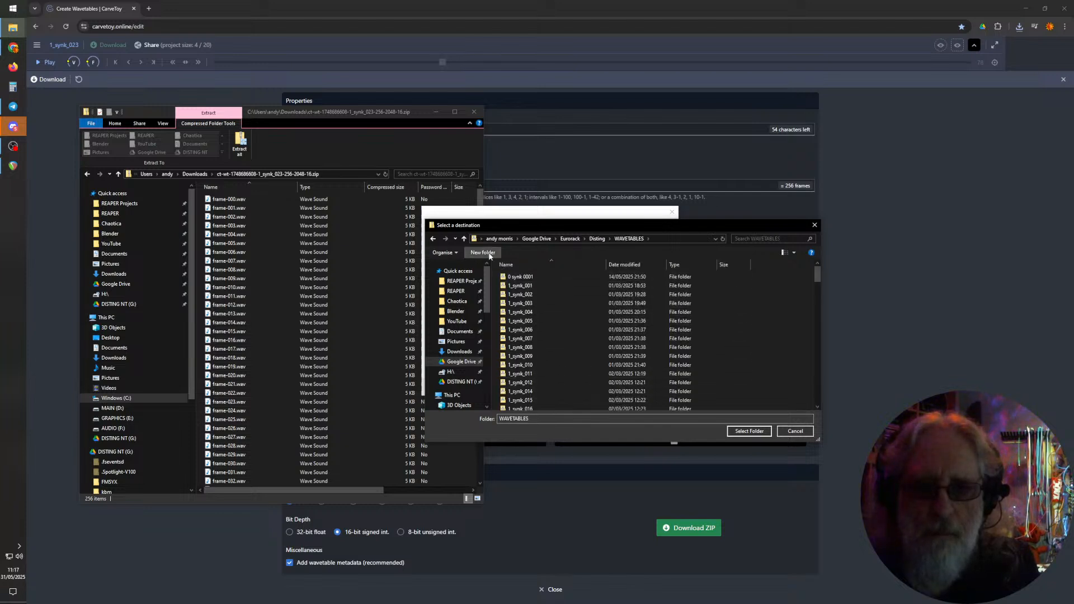
- Create a destination folder named 1_synk_023 inside WAVETABLES and extract the frame files into it
{"action": "scroll", "coordinate": [538, 343], "scroll_direction": "down", "scroll_amount": 3}
{"action": "left_click", "coordinate": [520, 388]}
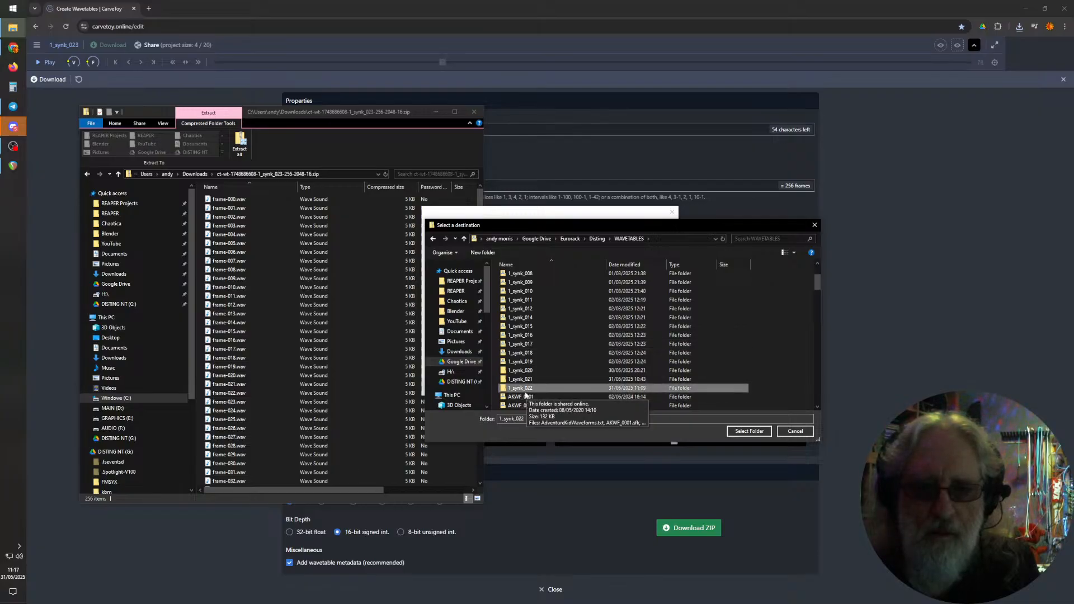
{"action": "right_click", "coordinate": [520, 389]}
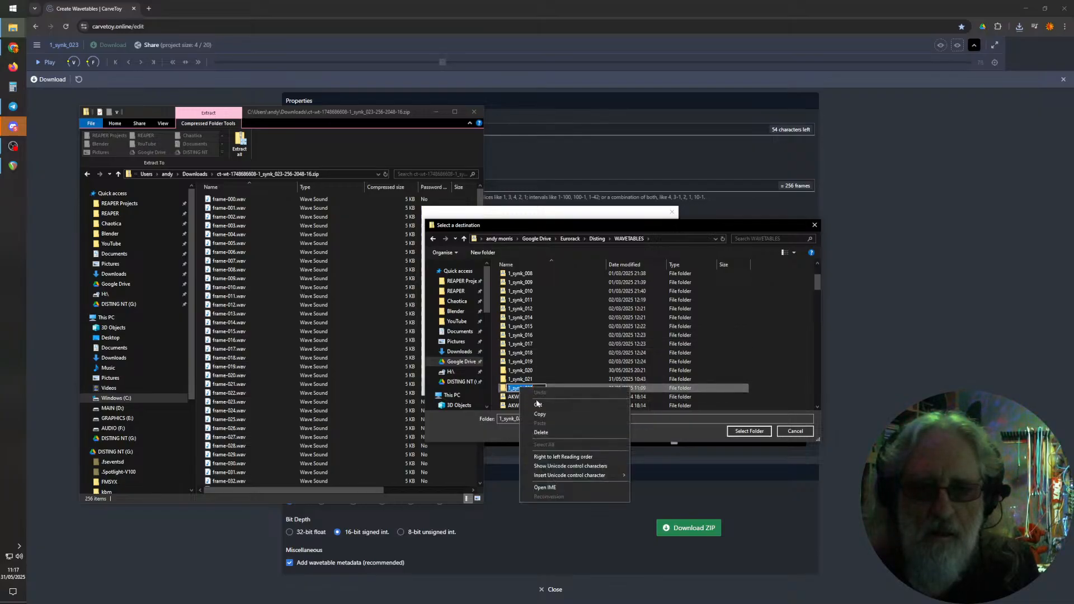
{"action": "left_click", "coordinate": [540, 414]}
{"action": "left_click", "coordinate": [481, 252]}
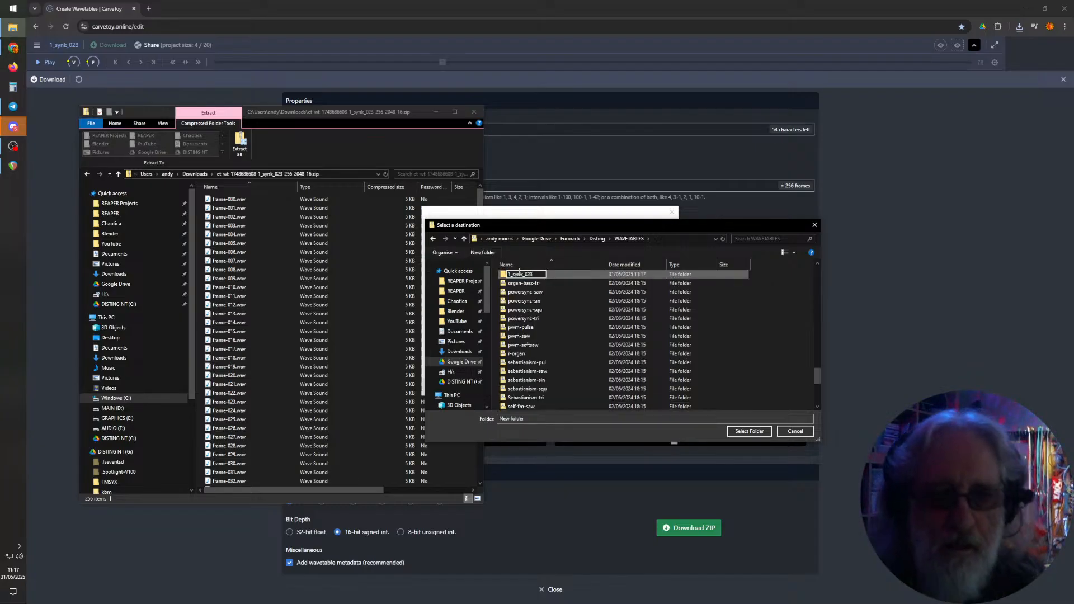
{"action": "key", "text": "Return"}
{"action": "left_click", "coordinate": [748, 431]}
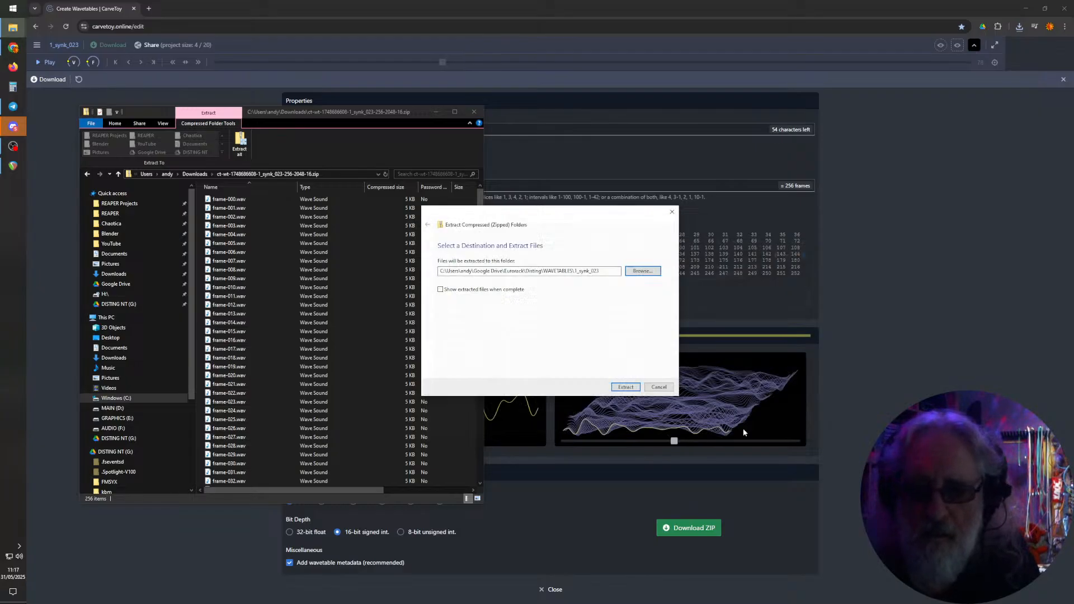
{"action": "left_click", "coordinate": [626, 387]}
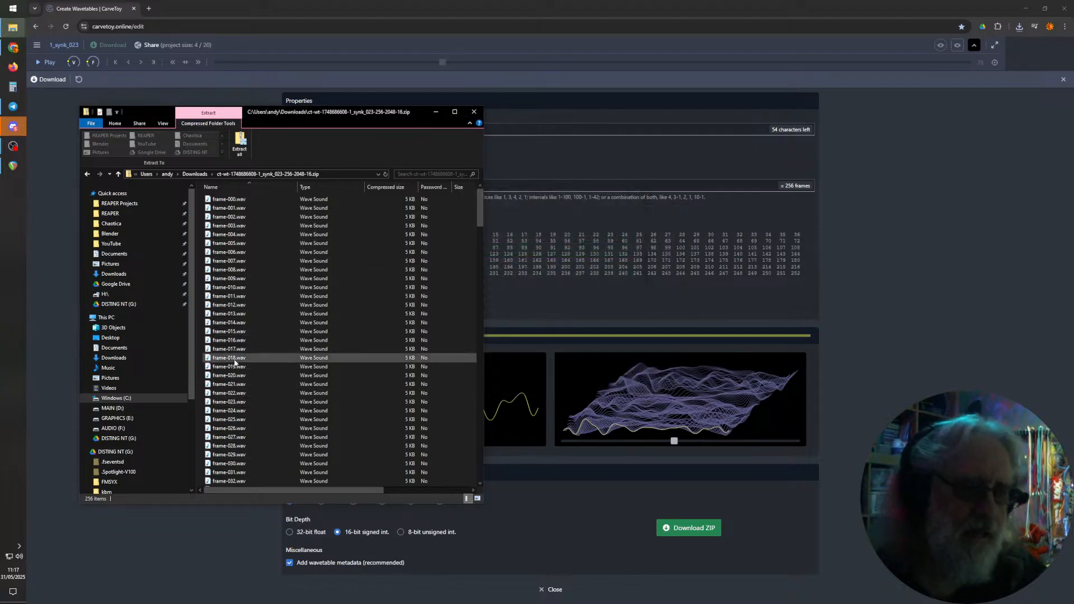
- Open the WAVETABLES folder under Google Drive > Eurorack > Disting in File Explorer
{"action": "left_click", "coordinate": [110, 284]}
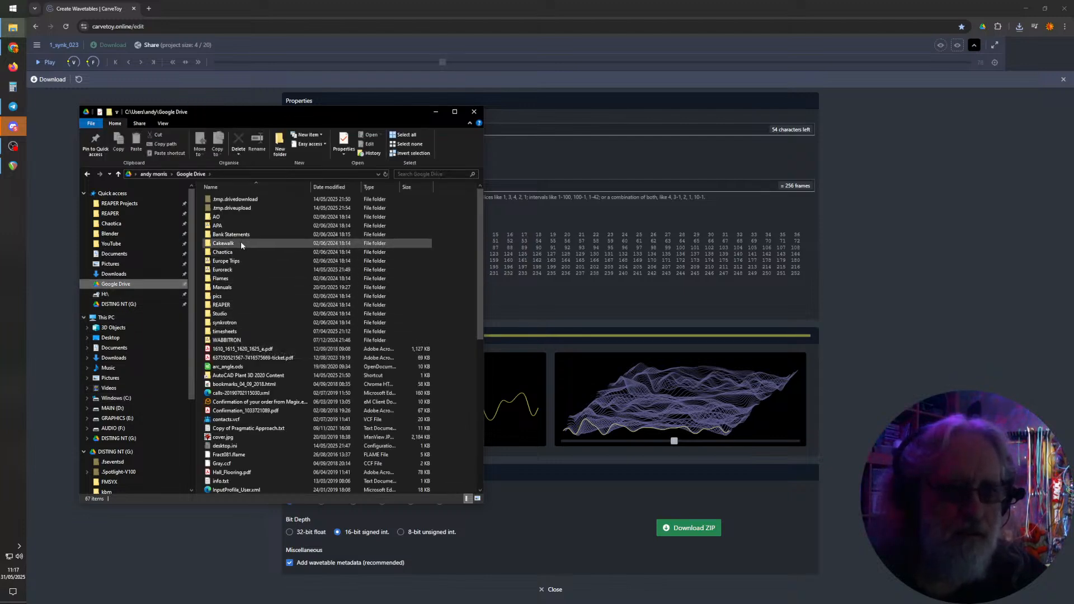
{"action": "scroll", "coordinate": [257, 342], "scroll_direction": "down", "scroll_amount": 11}
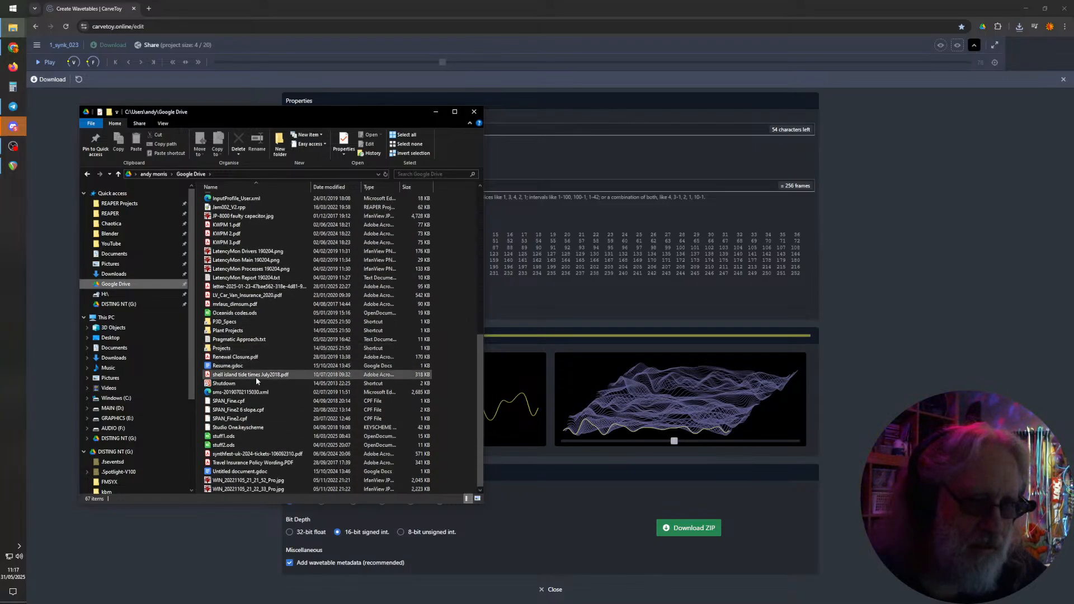
{"action": "scroll", "coordinate": [257, 380], "scroll_direction": "up", "scroll_amount": 11}
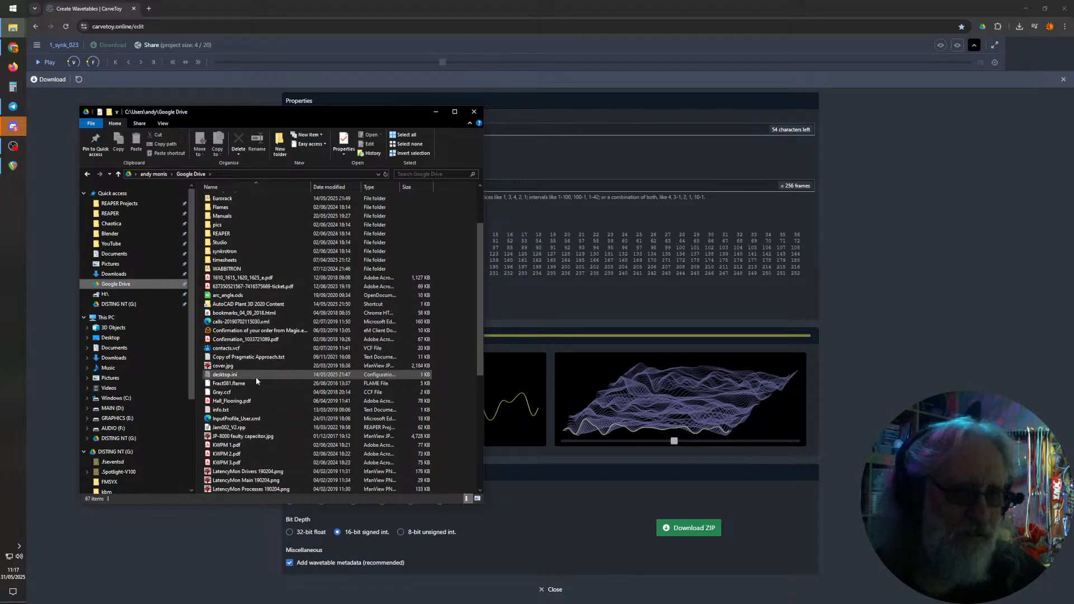
{"action": "scroll", "coordinate": [258, 380], "scroll_direction": "down", "scroll_amount": 4}
{"action": "scroll", "coordinate": [252, 376], "scroll_direction": "up", "scroll_amount": 4}
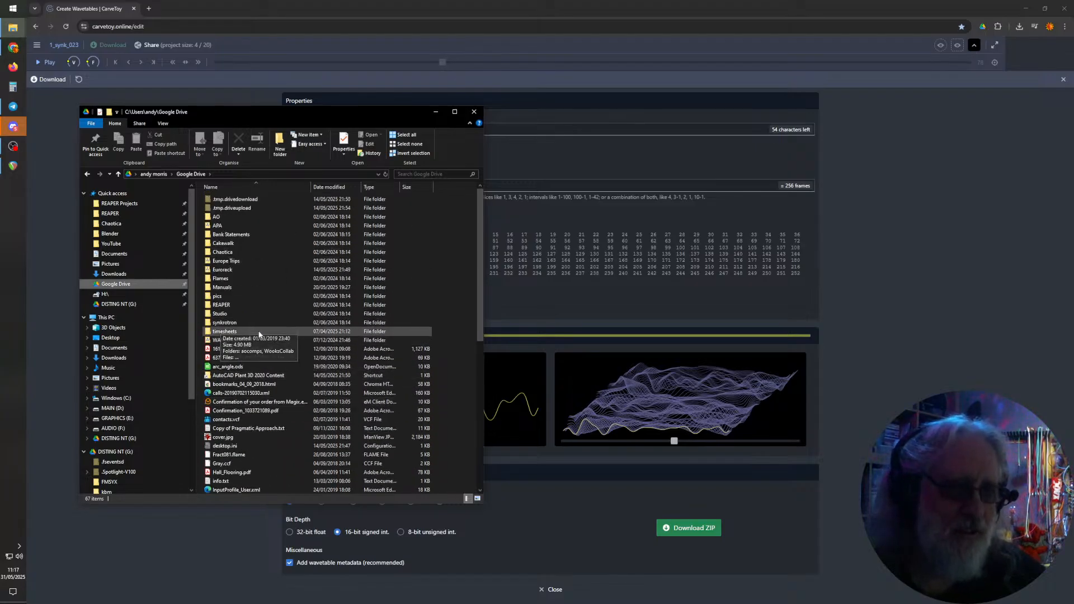
{"action": "left_click", "coordinate": [208, 270]}
{"action": "double_click", "coordinate": [208, 270]}
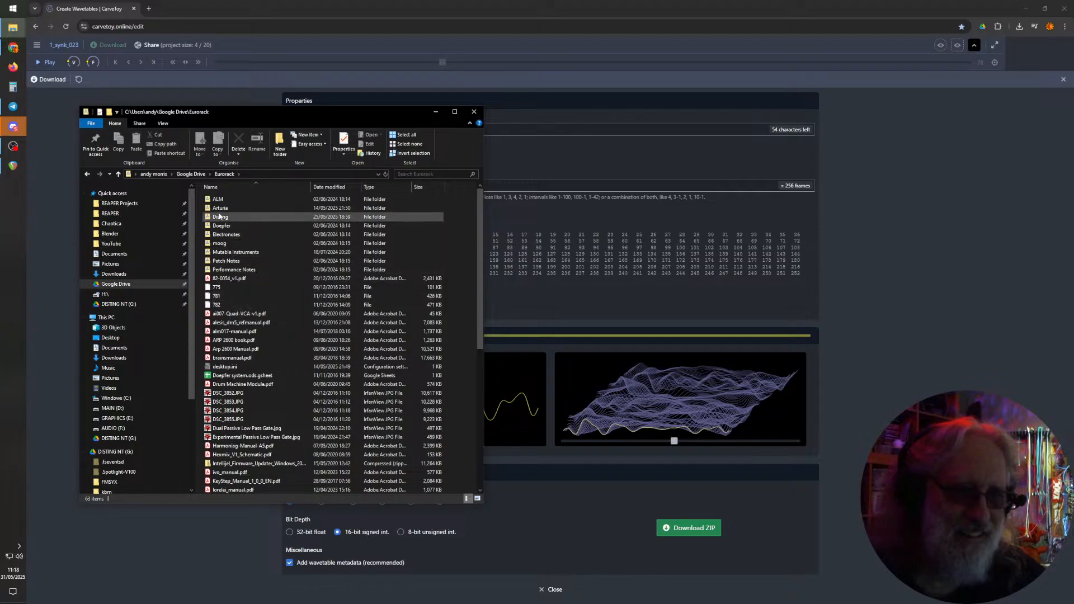
{"action": "double_click", "coordinate": [218, 219]}
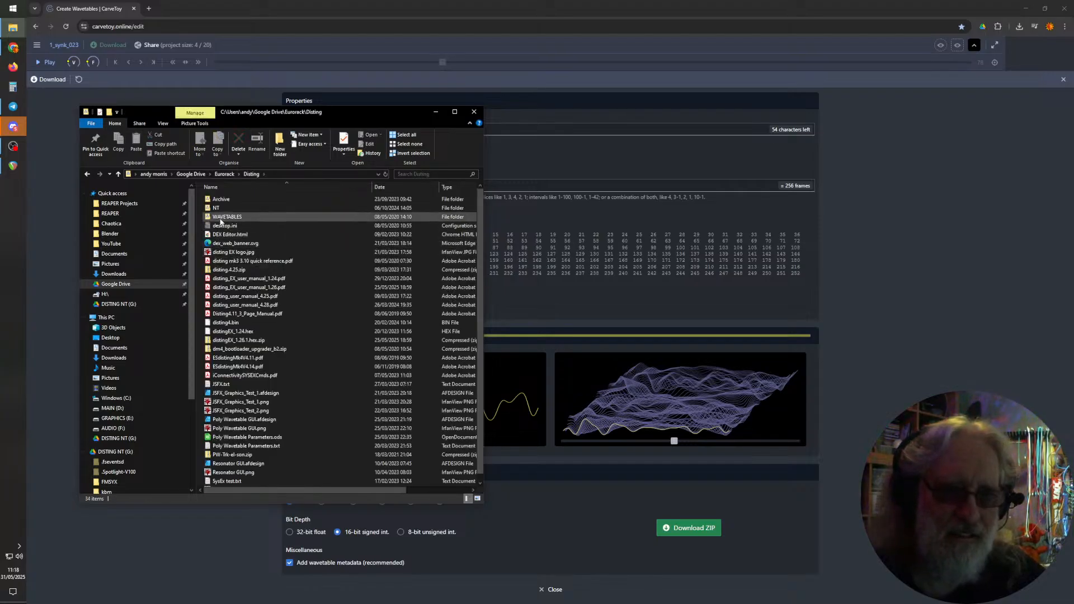
{"action": "left_click", "coordinate": [221, 220]}
{"action": "double_click", "coordinate": [220, 220]}
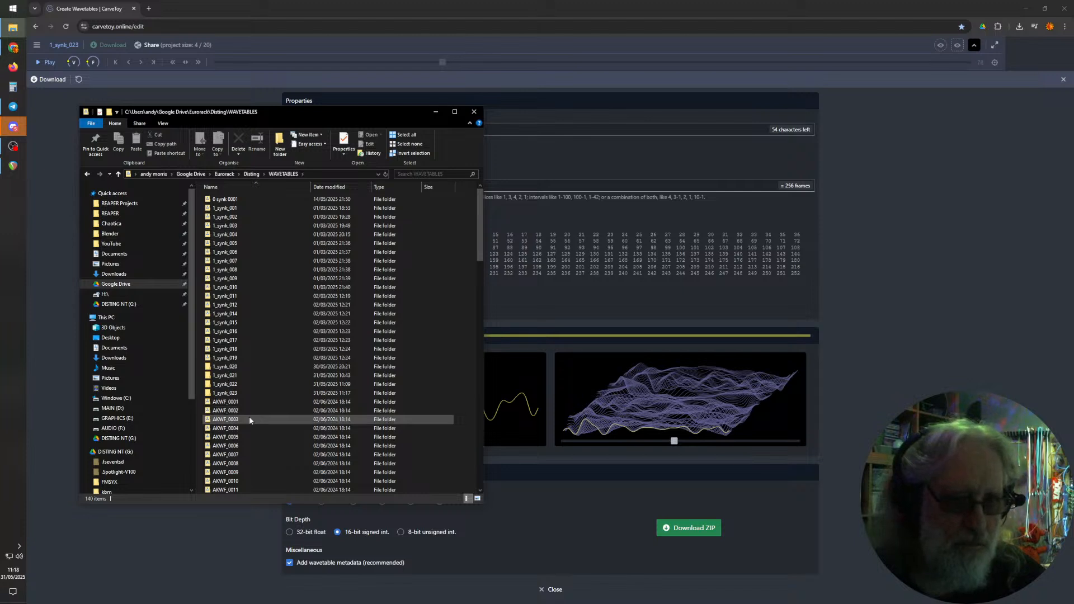
- Copy the 1_synk_023 folder into the wavetables folder on the DISTING NT (G:) drive
{"action": "right_click", "coordinate": [227, 393]}
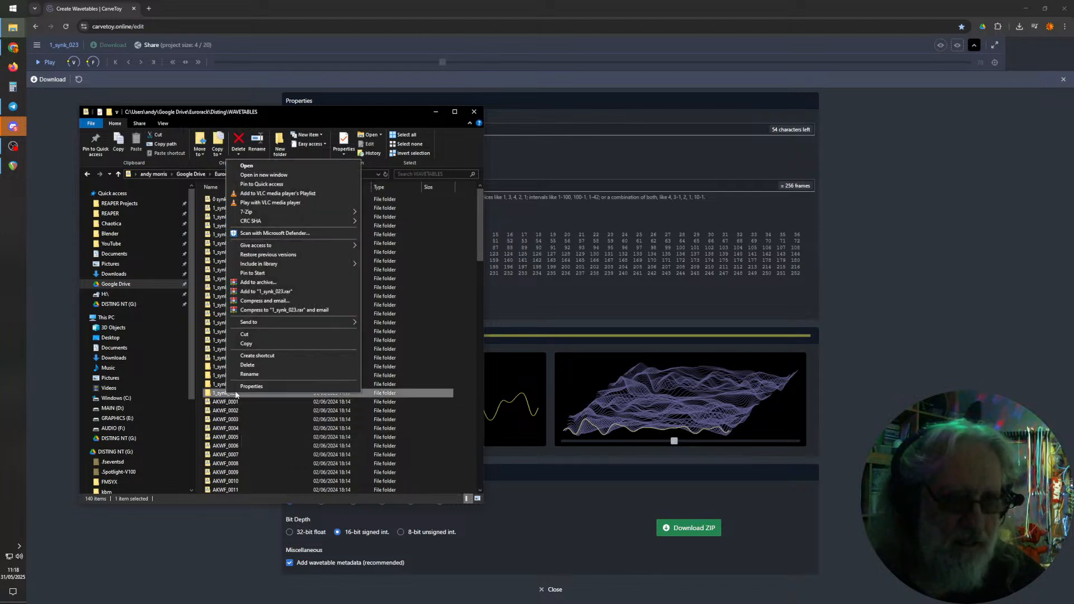
{"action": "left_click", "coordinate": [258, 343]}
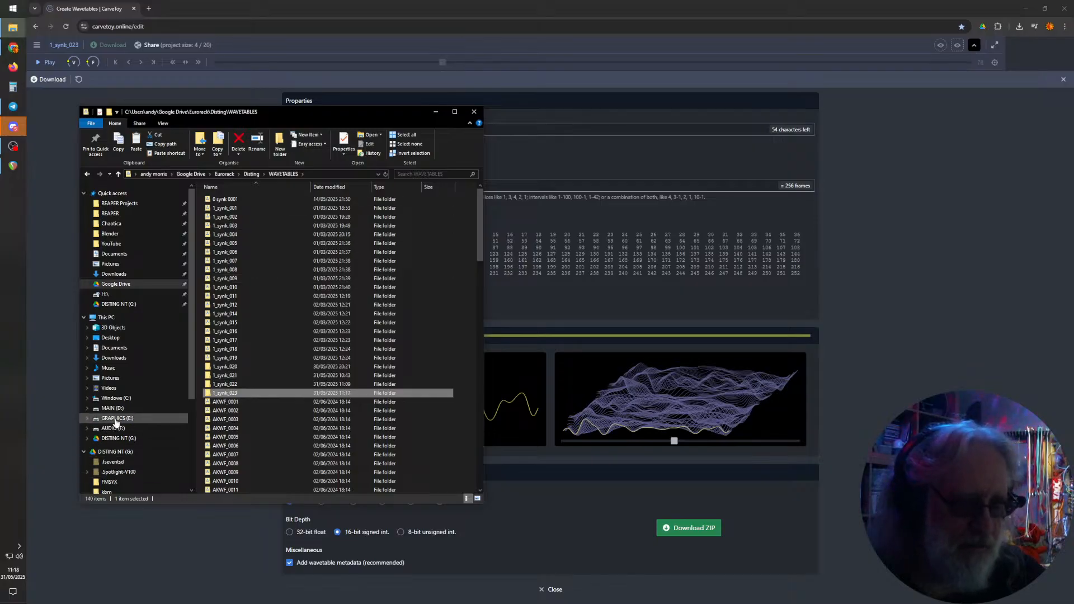
{"action": "scroll", "coordinate": [115, 456], "scroll_direction": "down", "scroll_amount": 5}
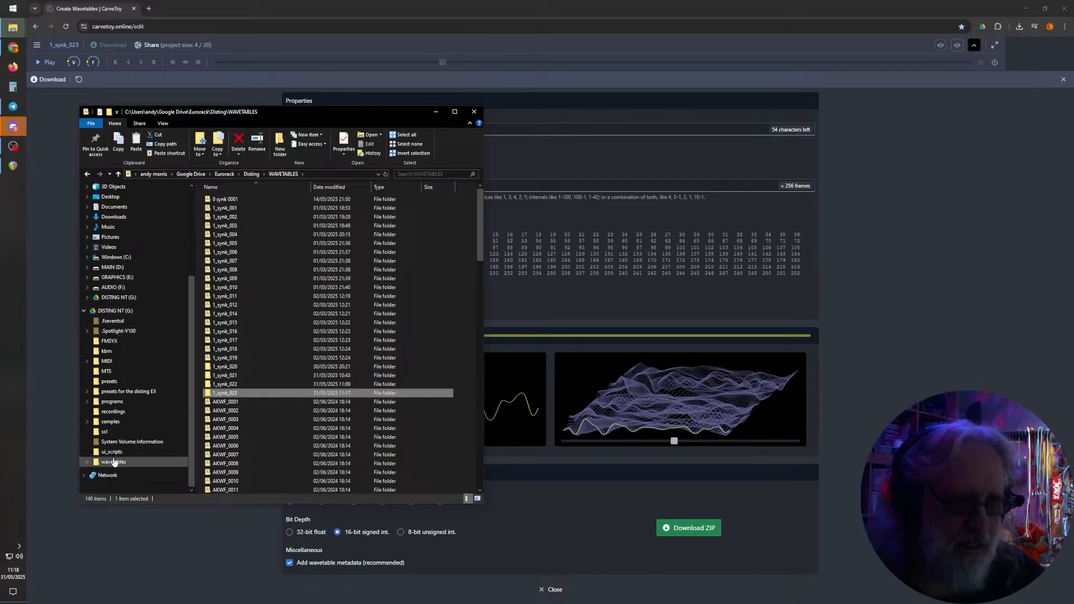
{"action": "left_click", "coordinate": [114, 462]}
{"action": "right_click", "coordinate": [114, 463]}
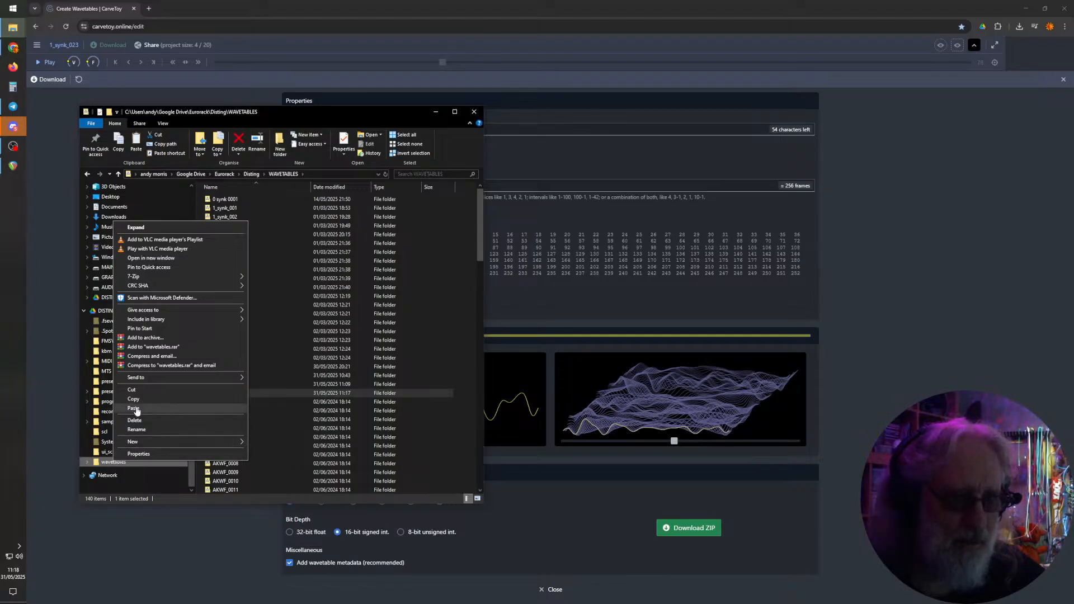
{"action": "left_click", "coordinate": [136, 410]}
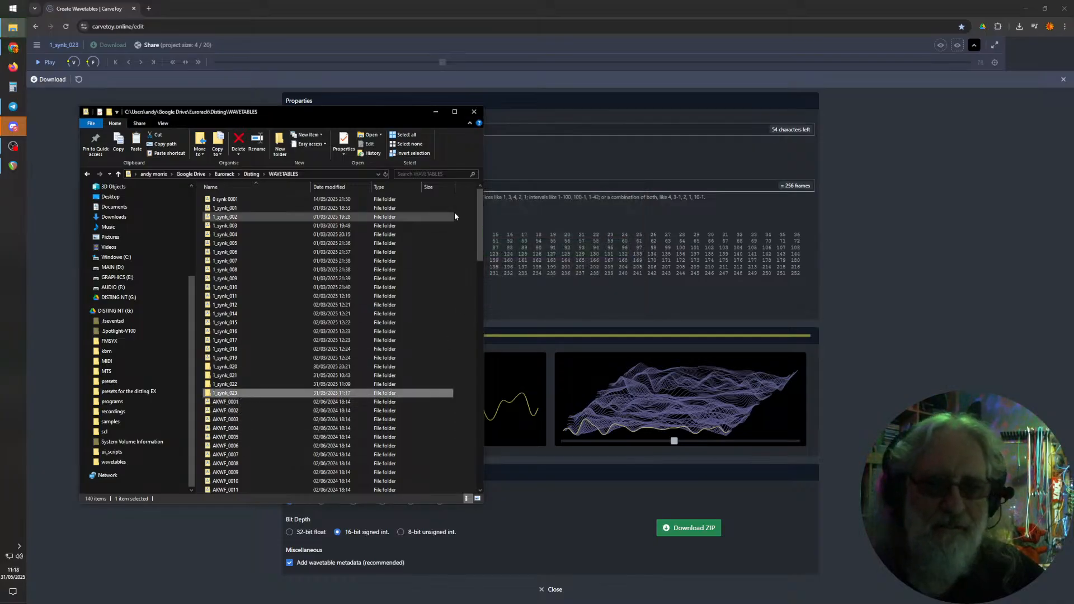
- Close the File Explorer window and switch to REAPER
{"action": "left_click", "coordinate": [476, 114]}
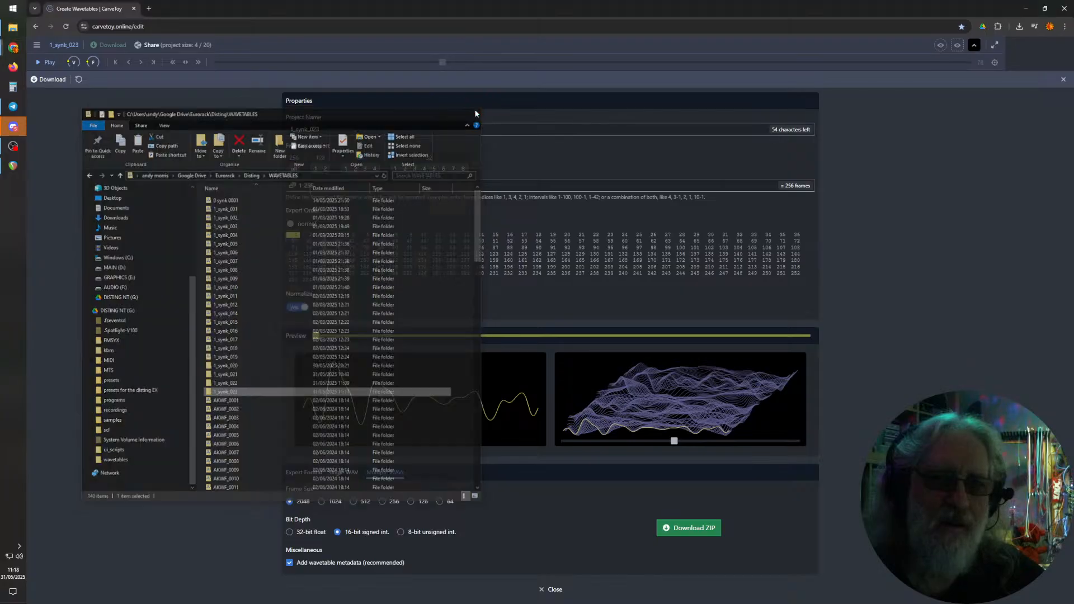
{"action": "left_click", "coordinate": [22, 168]}
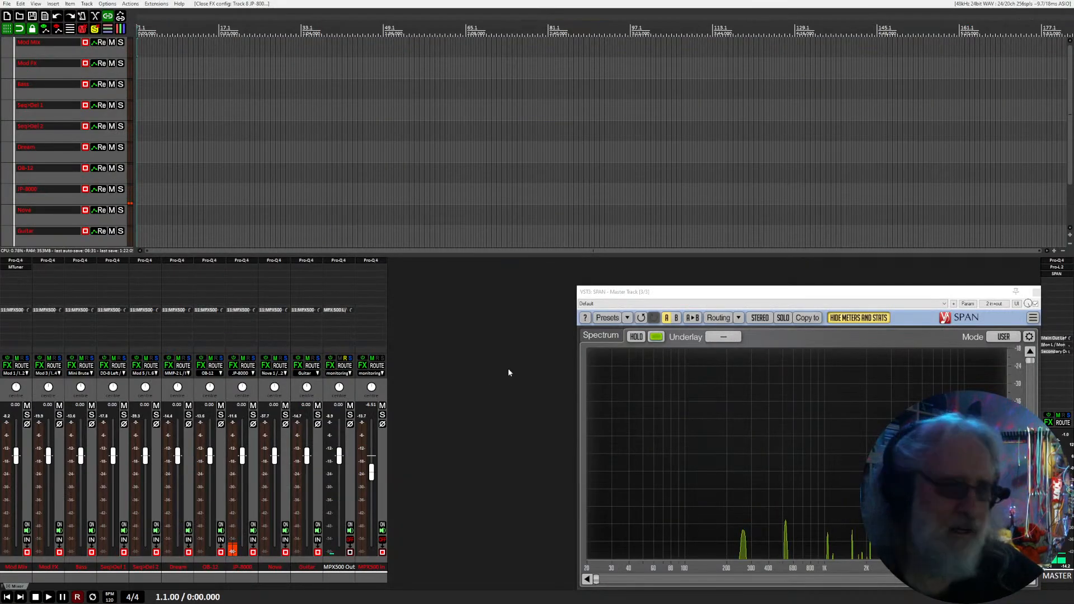